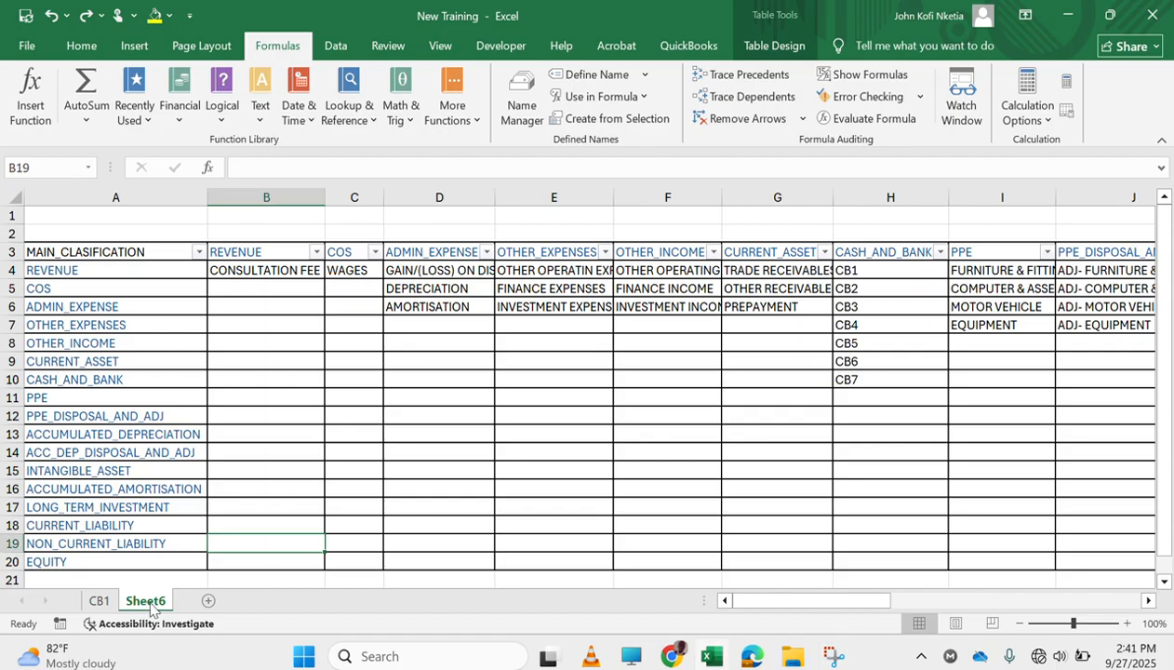
Rename the Sheet6 worksheet as COA
{"action": "right_click", "coordinate": [150, 606]}
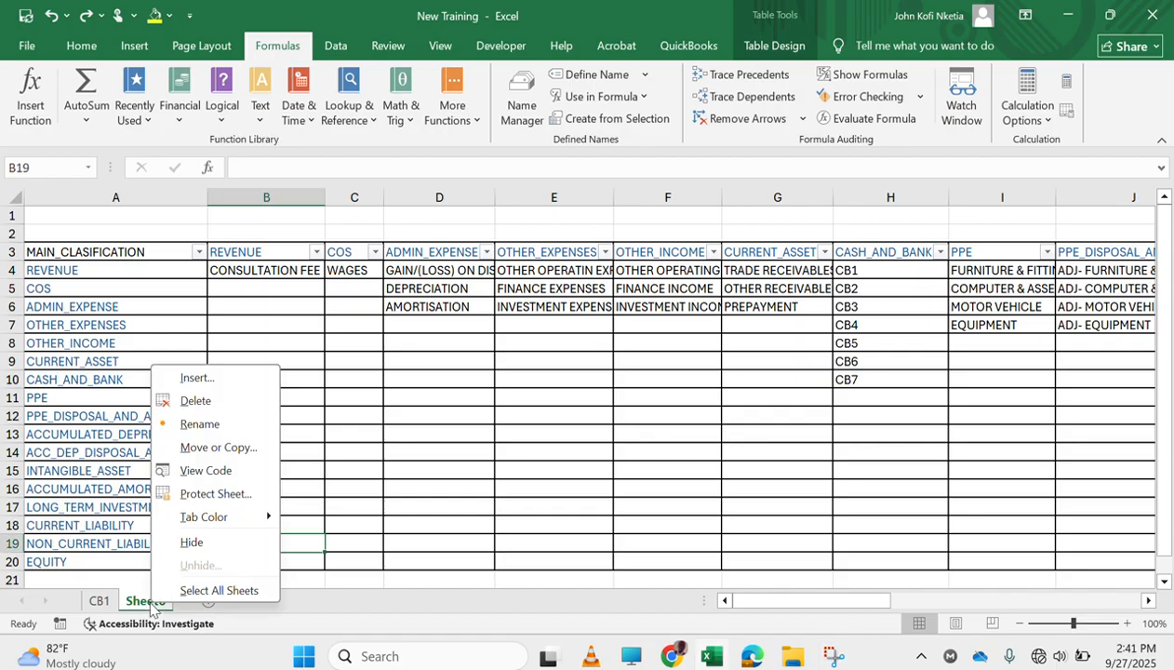
{"action": "left_click", "coordinate": [228, 425]}
{"action": "type", "text": "COA"}
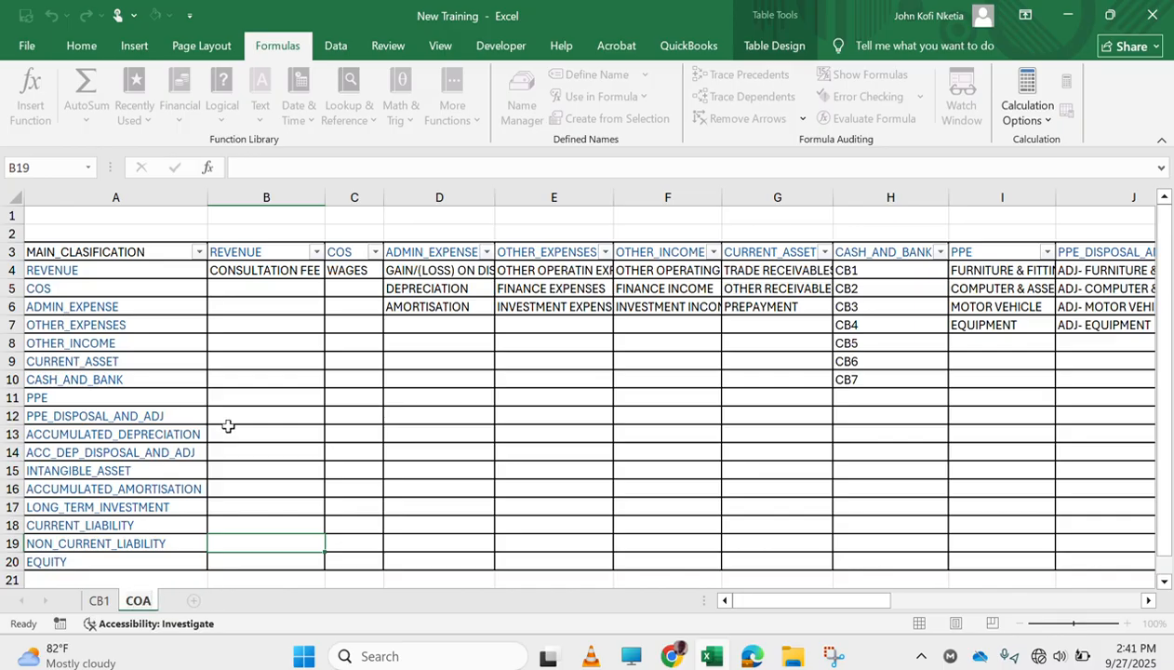
{"action": "key", "text": "Return"}
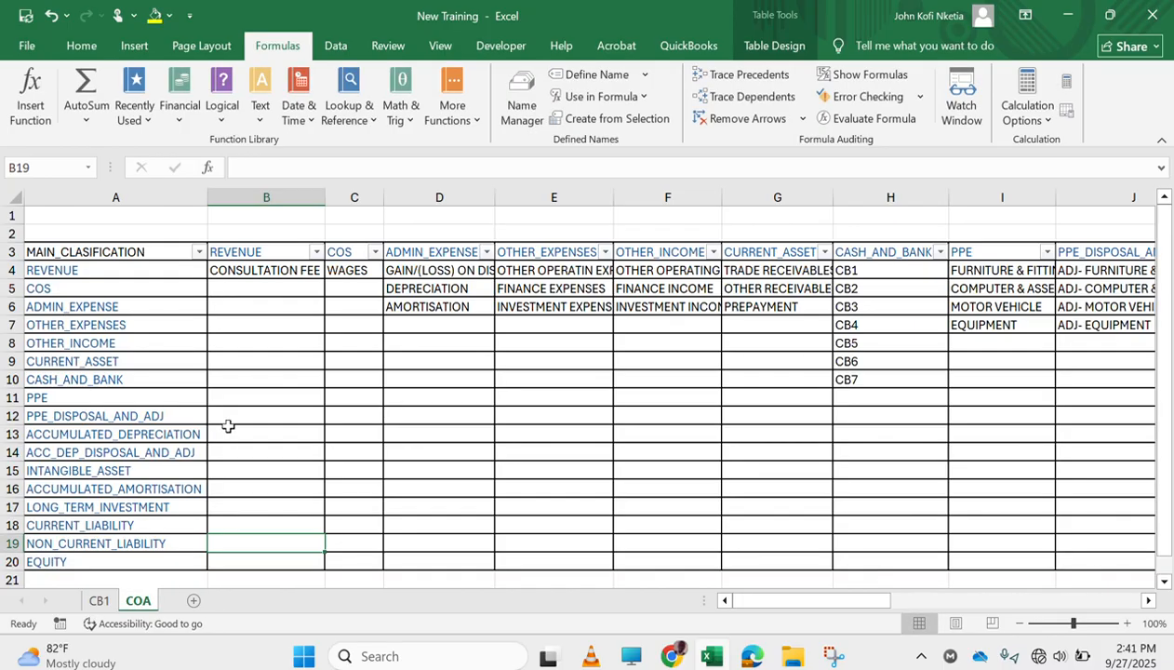
On the CB1 sheet, wrap the text of header row 3 and centre it horizontally
{"action": "left_click", "coordinate": [106, 602]}
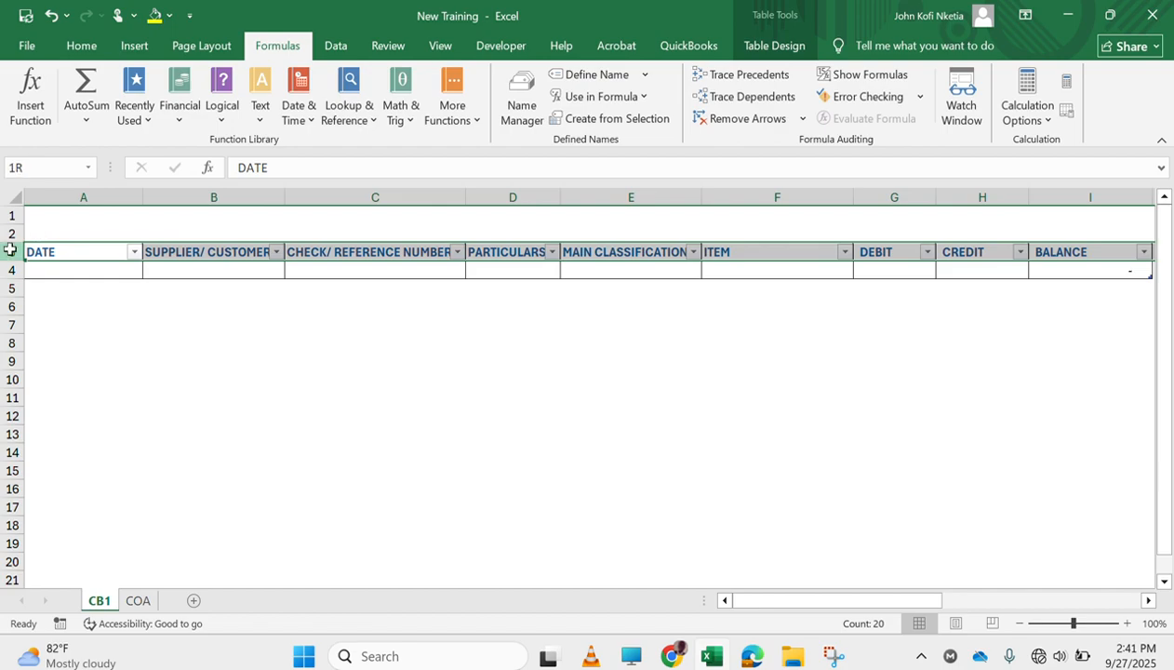
{"action": "left_click", "coordinate": [80, 45]}
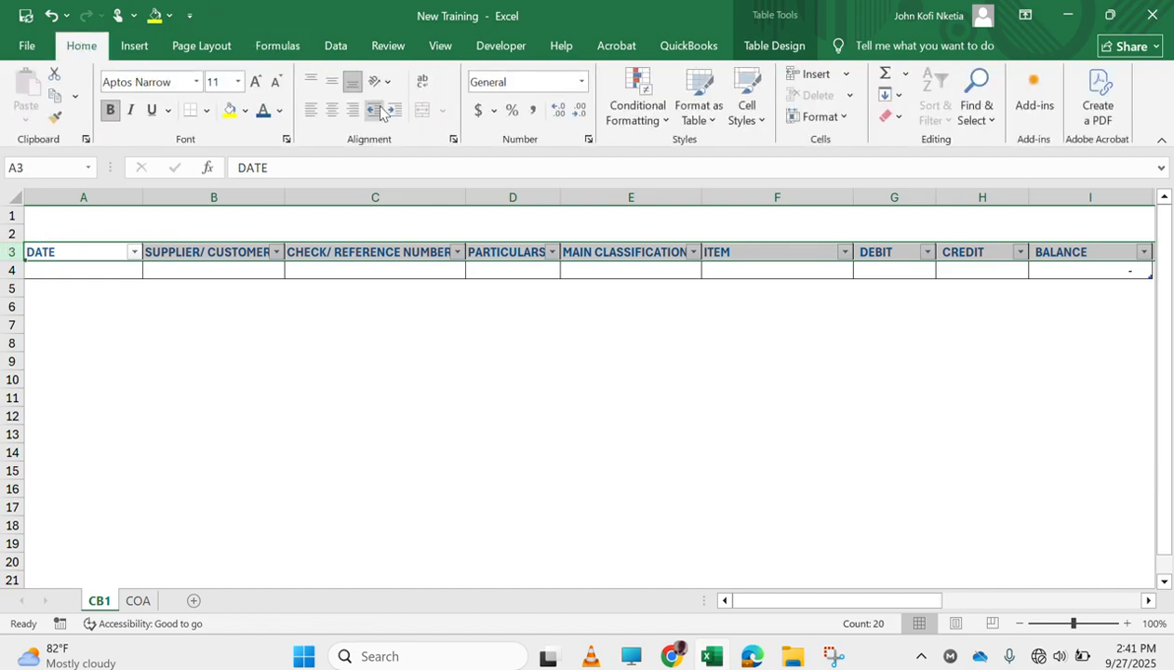
{"action": "left_click", "coordinate": [421, 80]}
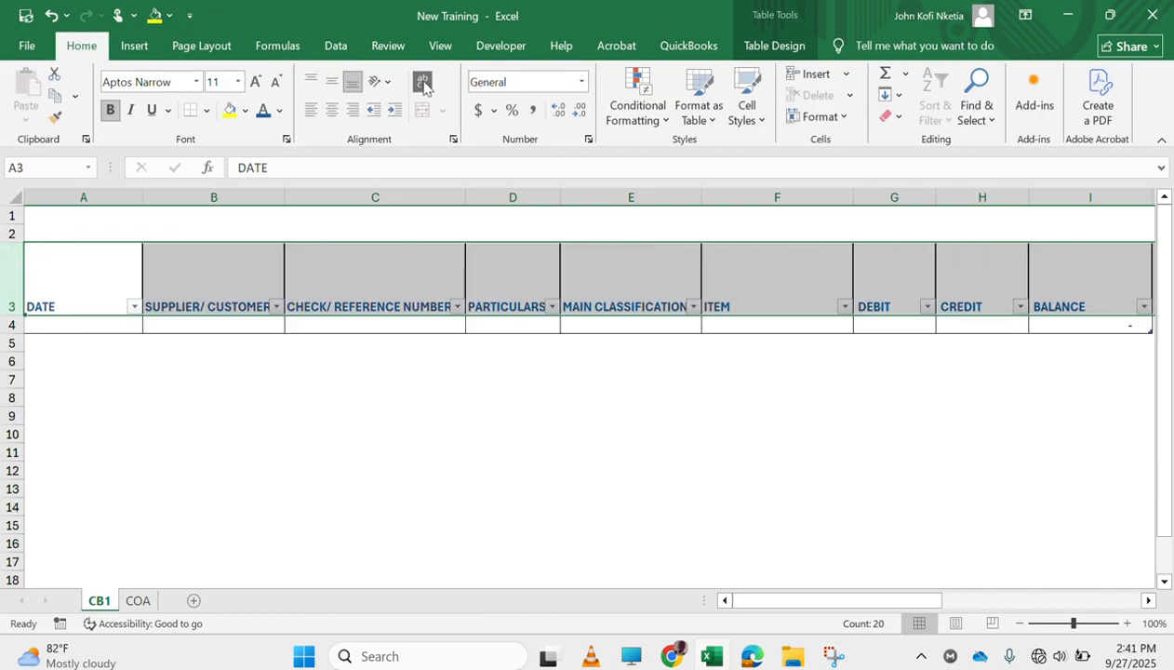
{"action": "left_click", "coordinate": [334, 110]}
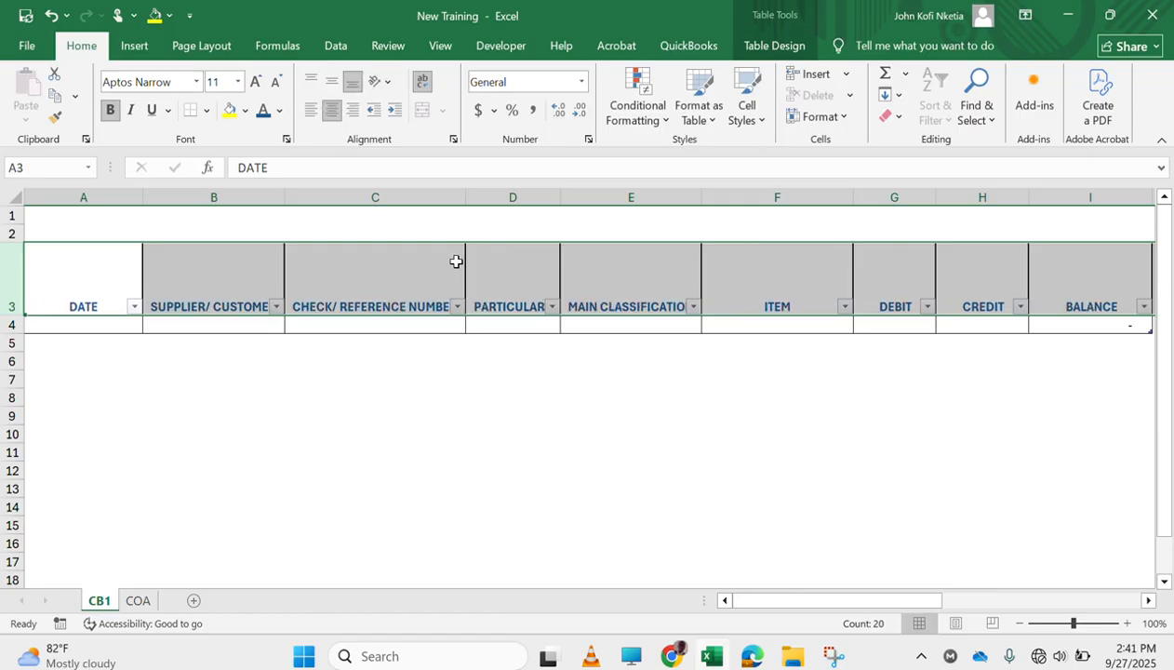
Narrow the check/reference number, main classification and item columns, and widen the particulars column
{"action": "left_click_drag", "start_coordinate": [467, 195], "coordinate": [398, 202]}
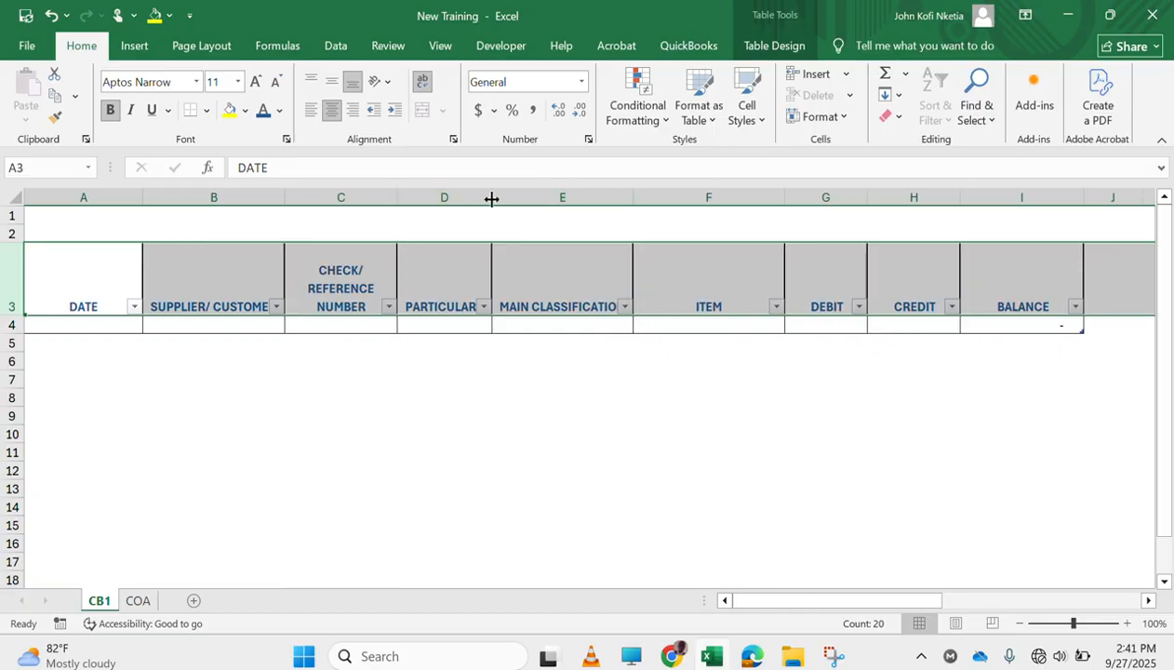
{"action": "left_click_drag", "start_coordinate": [490, 198], "coordinate": [587, 194]}
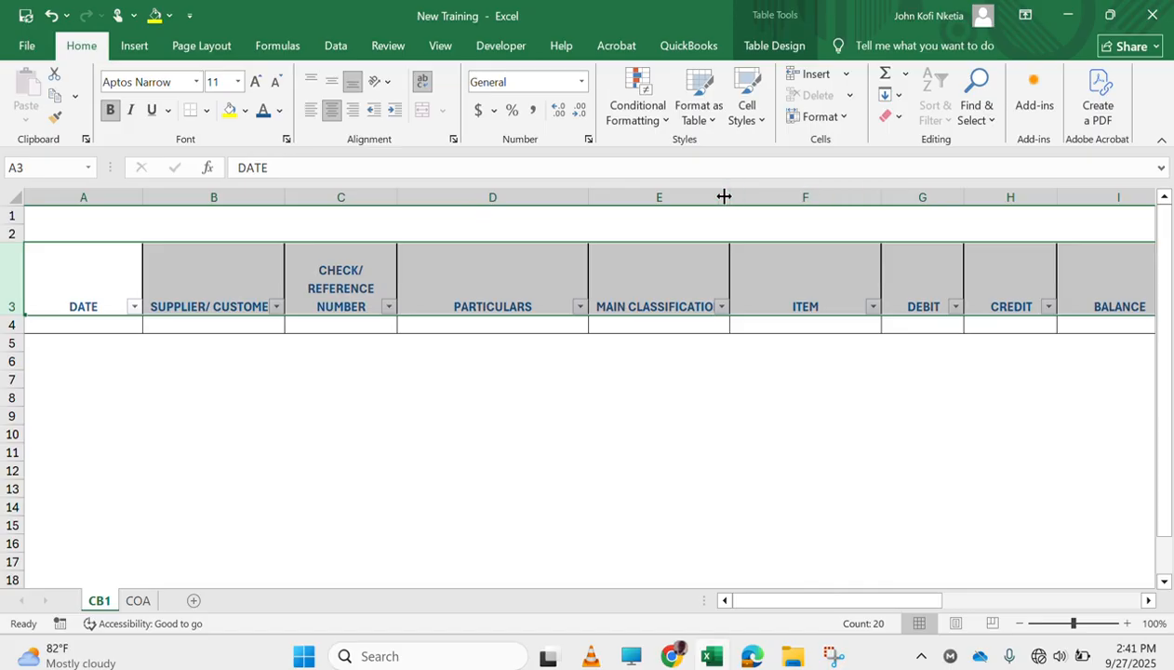
{"action": "left_click_drag", "start_coordinate": [722, 194], "coordinate": [685, 194]}
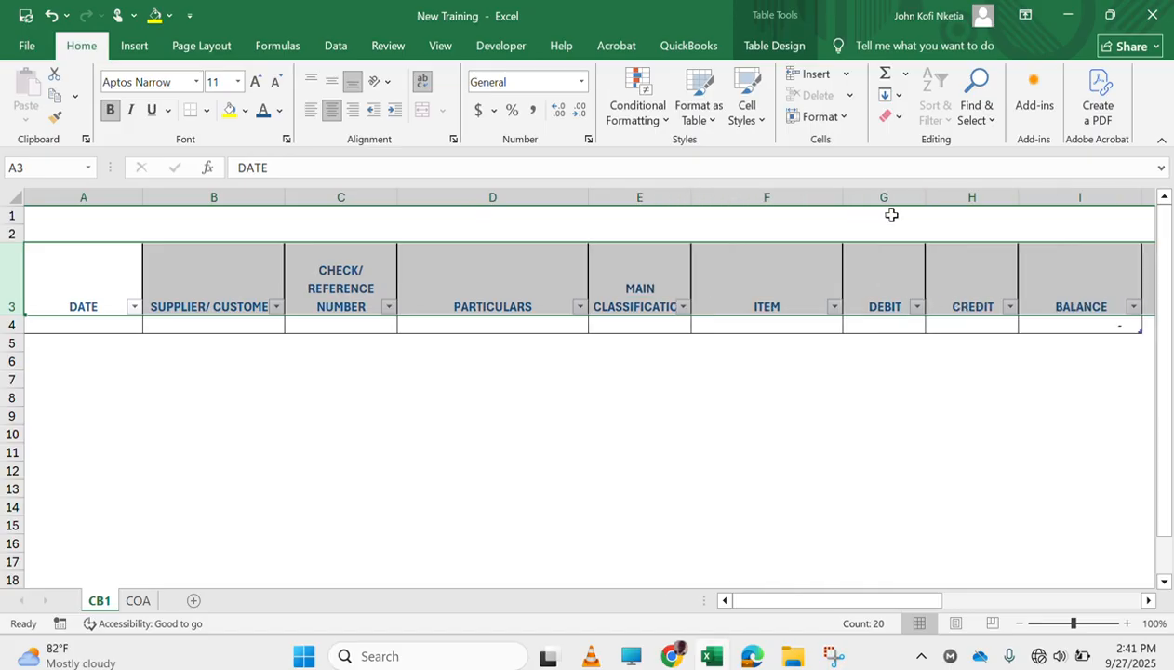
{"action": "left_click_drag", "start_coordinate": [838, 196], "coordinate": [814, 196]}
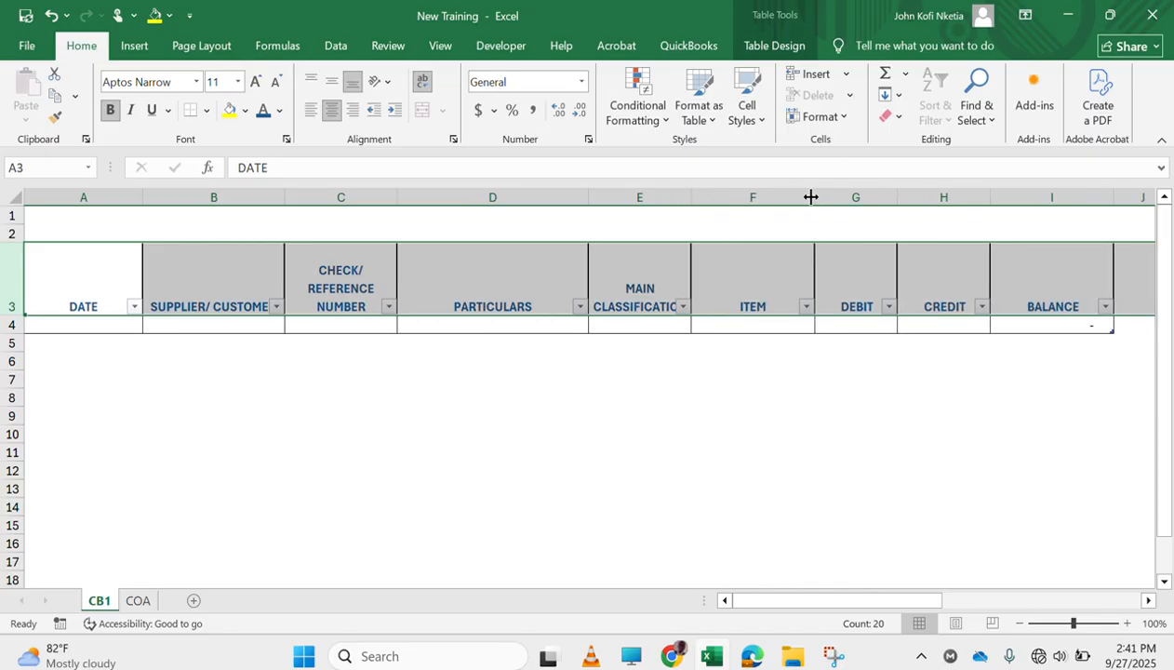
Format the table's row 4, from date to balance, in Times New Roman size 8 and save the workbook
{"action": "left_click", "coordinate": [86, 326]}
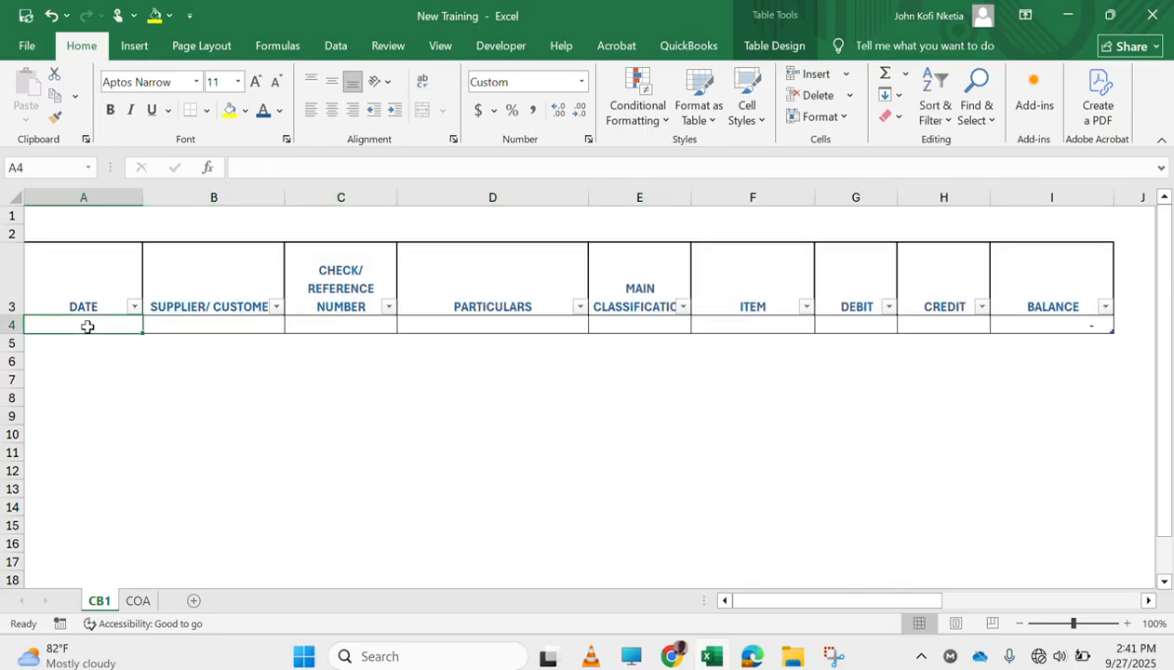
{"action": "key", "text": "shift+Right"}
{"action": "key", "text": "shift+Right"}
{"action": "key", "text": "shift+Right"}
{"action": "key", "text": "shift+Right"}
{"action": "key", "text": "shift+Right"}
{"action": "key", "text": "shift+Right"}
{"action": "key", "text": "shift+Right"}
{"action": "key", "text": "shift+Right"}
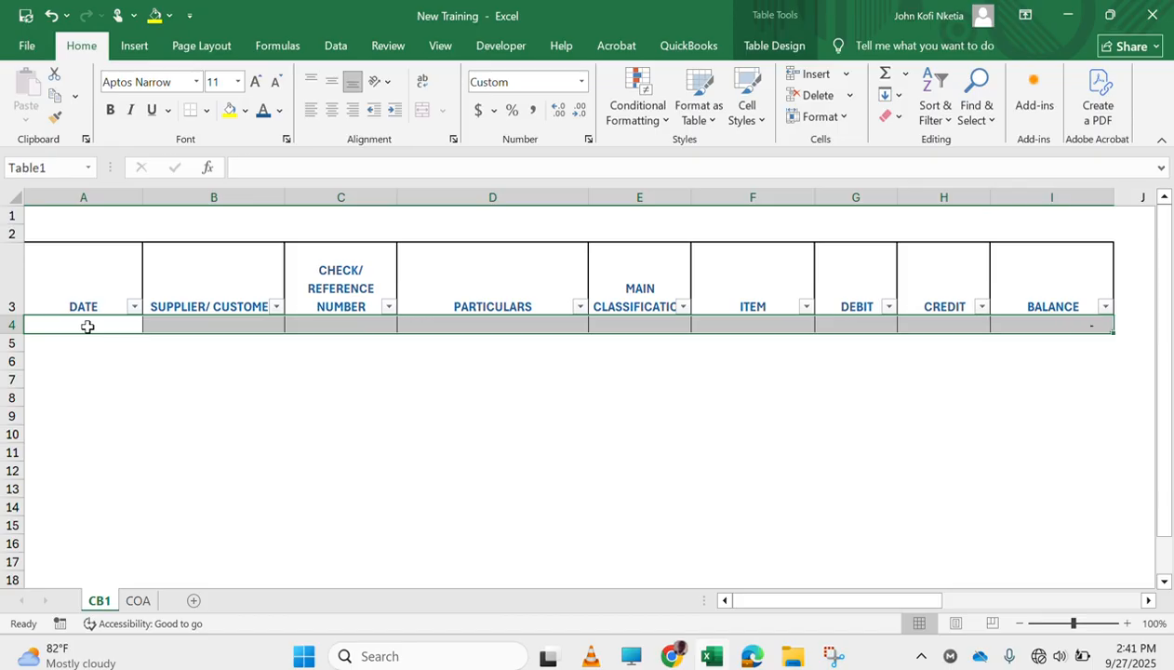
{"action": "left_click", "coordinate": [278, 83]}
{"action": "left_click", "coordinate": [195, 82]}
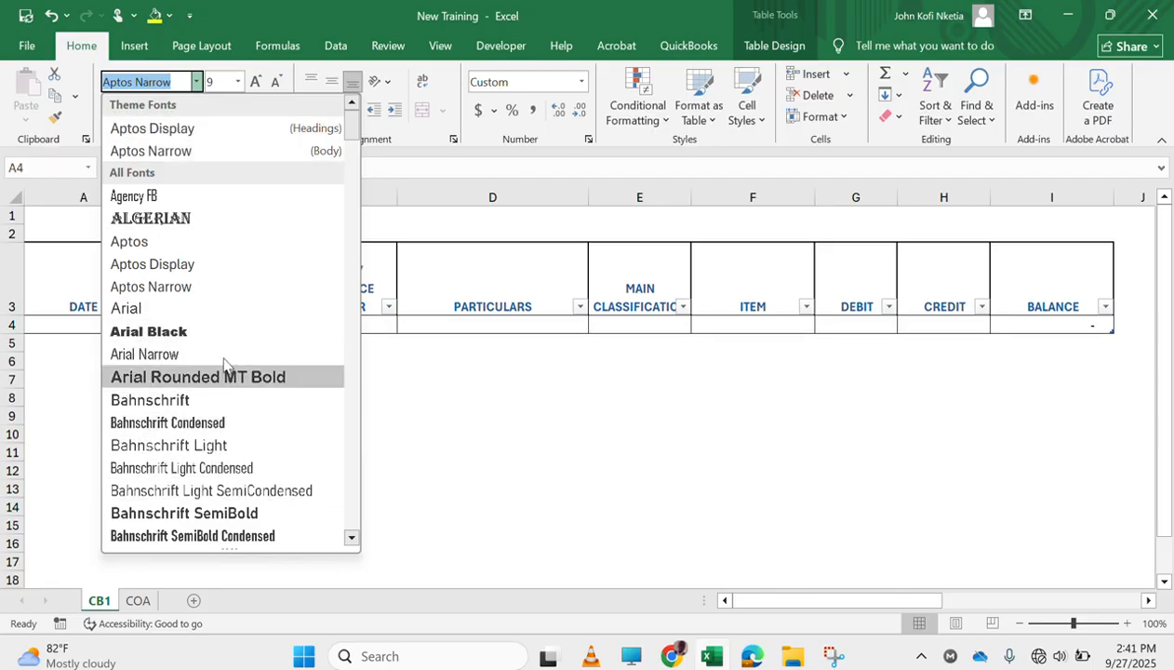
{"action": "type", "text": "Times New Roman"}
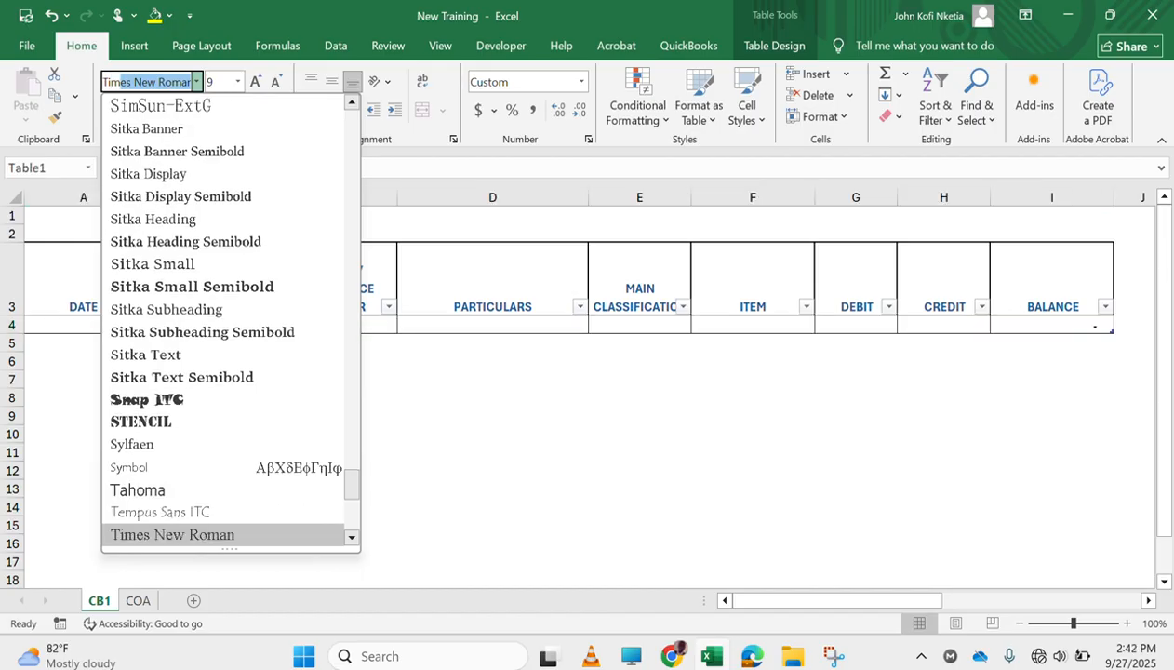
{"action": "key", "text": "Tab"}
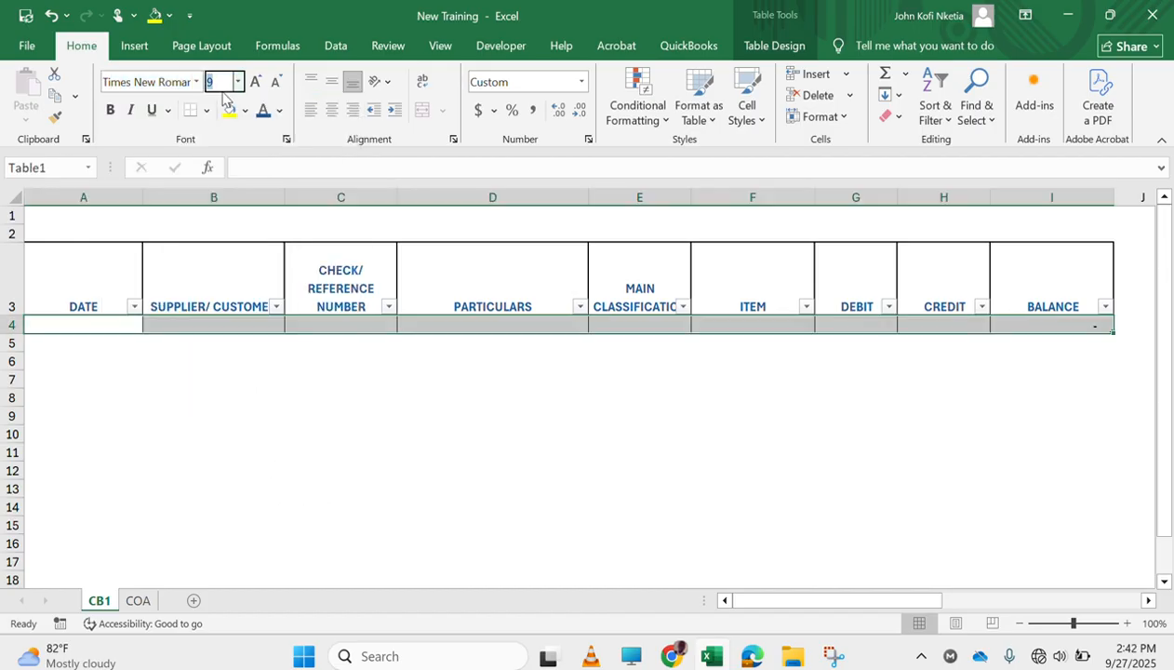
{"action": "left_click", "coordinate": [277, 81]}
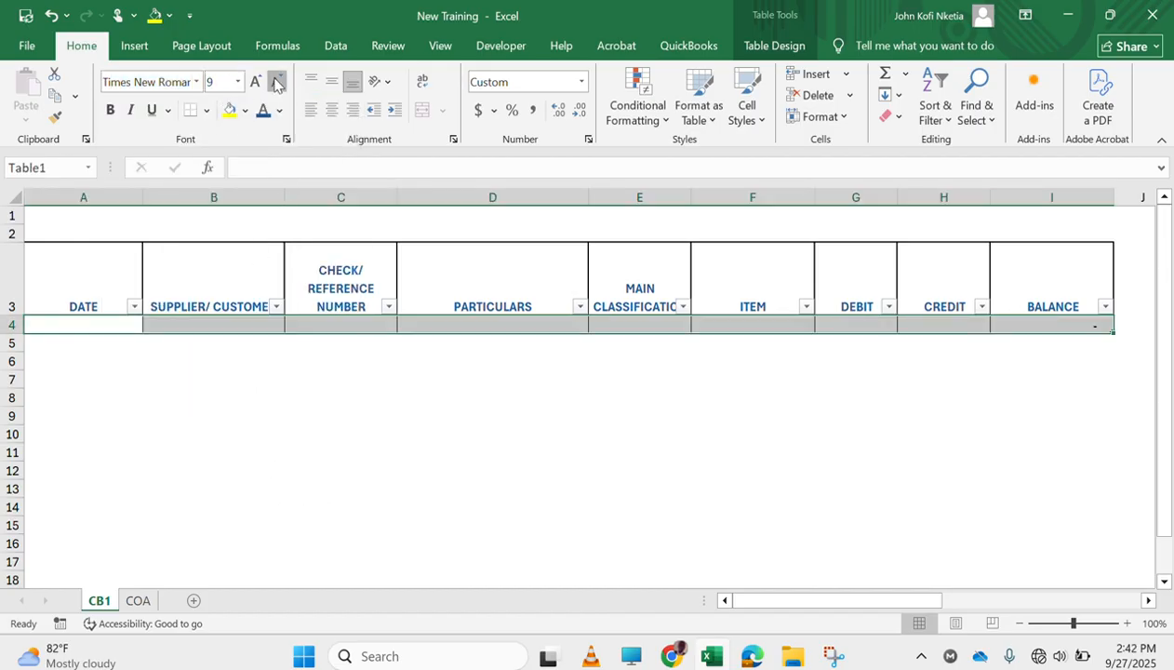
{"action": "left_click", "coordinate": [108, 292]}
{"action": "key", "text": "ctrl+s"}
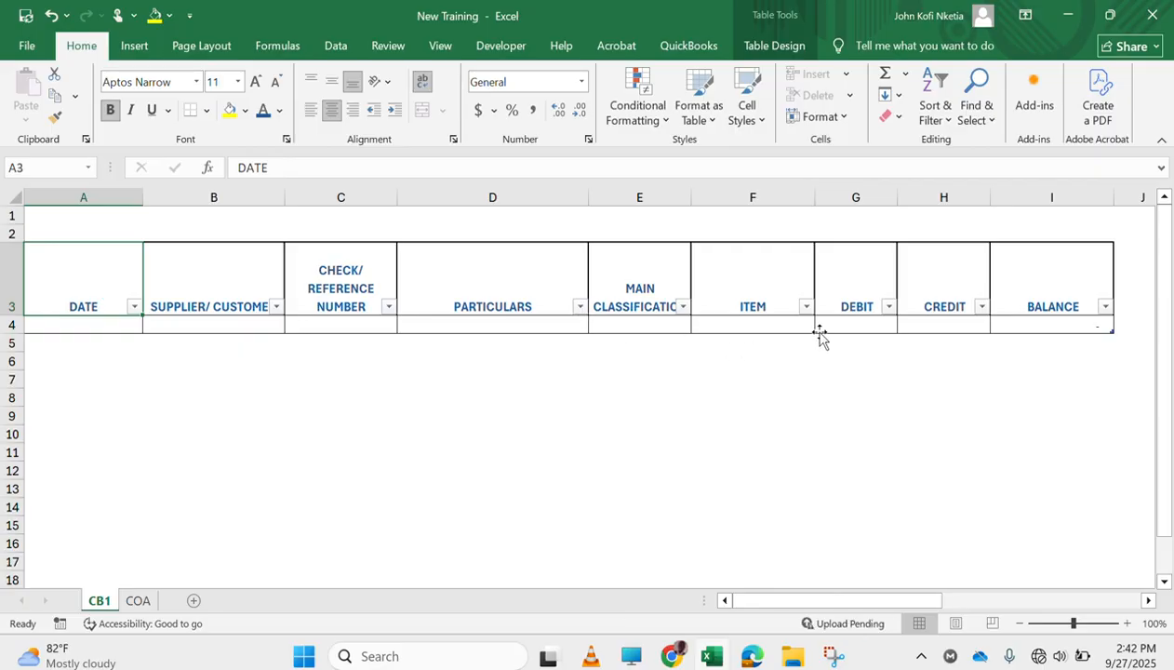
Add list data validation to cell E4 under main classification with the source =MAIN_CLASSIFICATION
{"action": "left_click", "coordinate": [618, 326]}
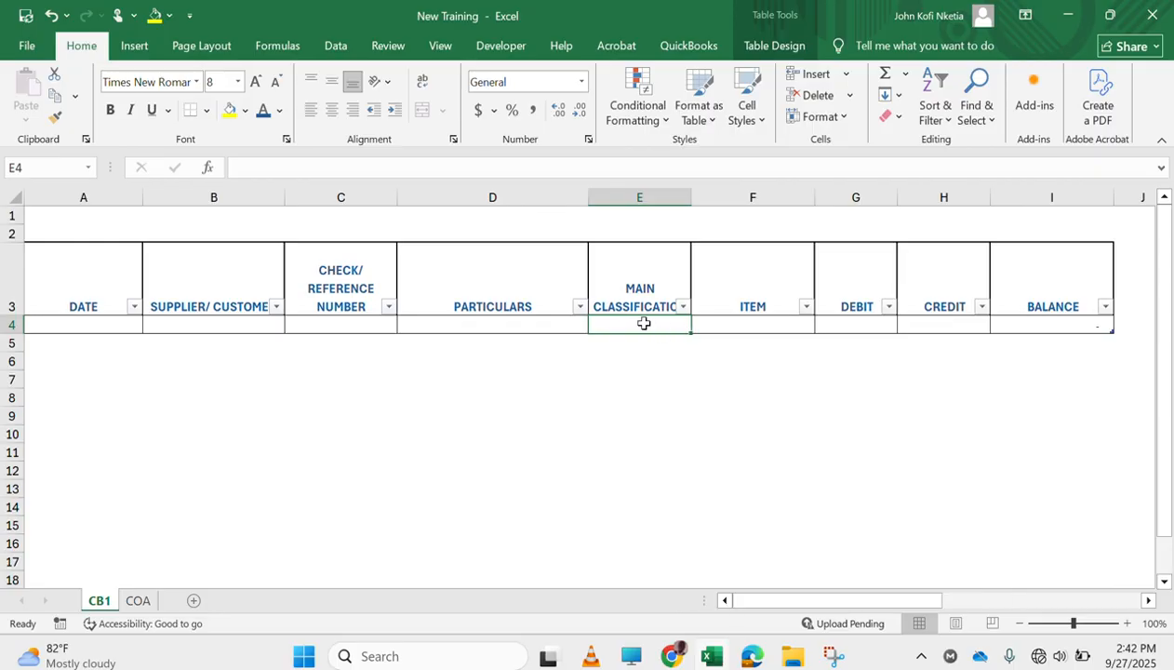
{"action": "left_click", "coordinate": [335, 46]}
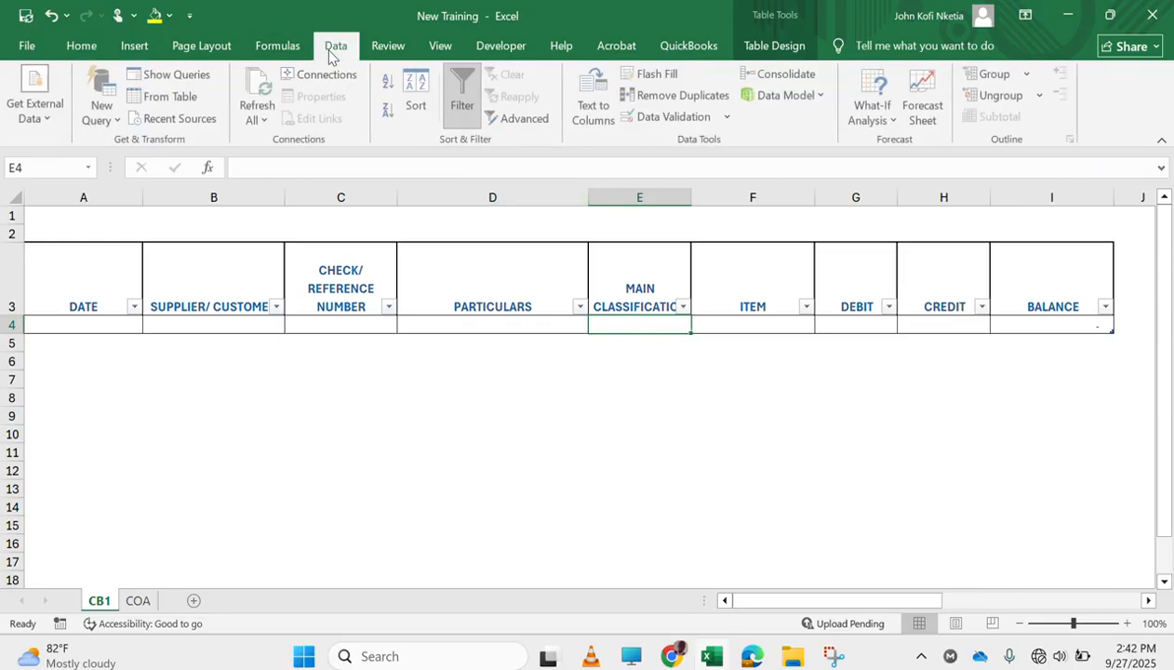
{"action": "left_click", "coordinate": [685, 117]}
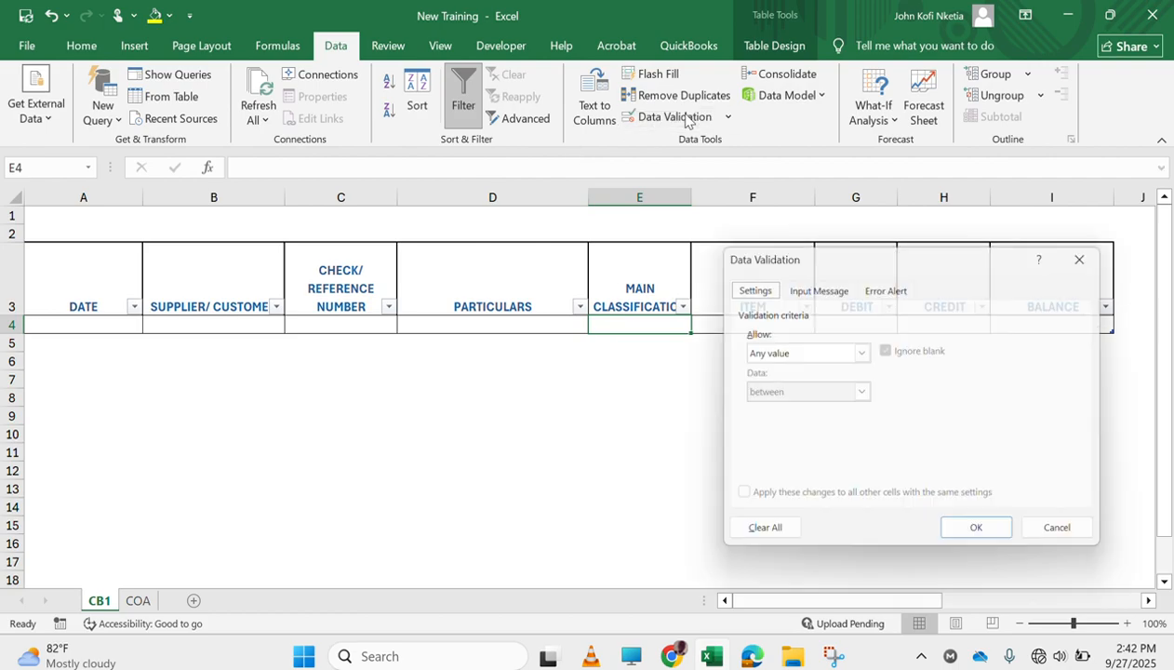
{"action": "left_click", "coordinate": [854, 350]}
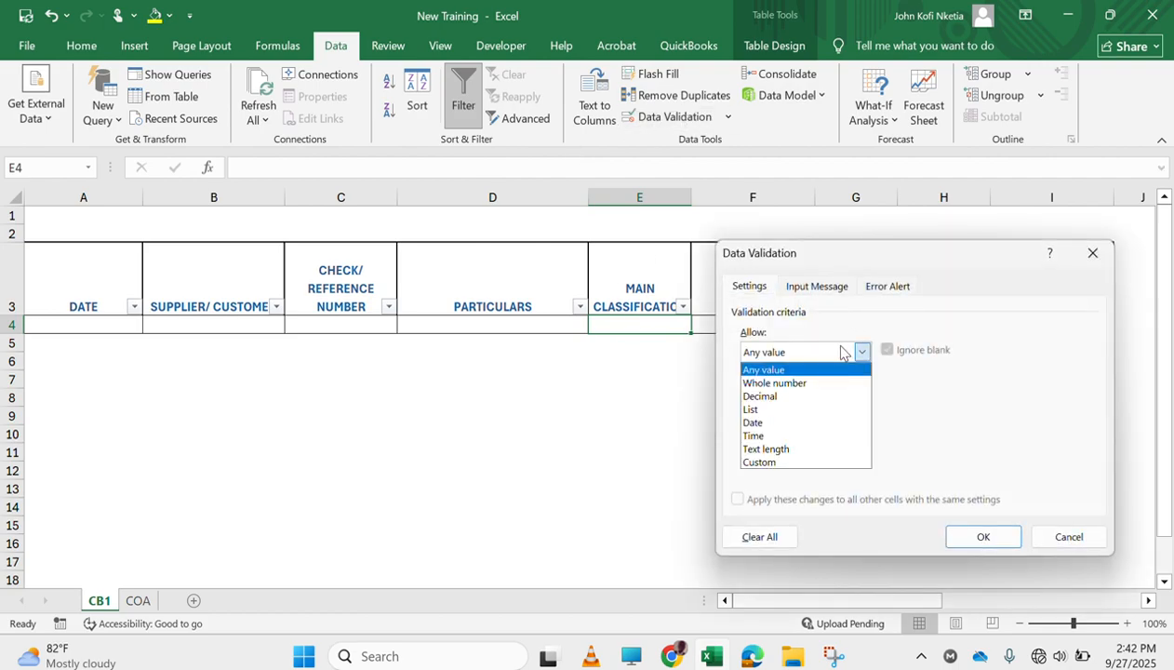
{"action": "left_click", "coordinate": [804, 409]}
{"action": "left_click", "coordinate": [781, 433]}
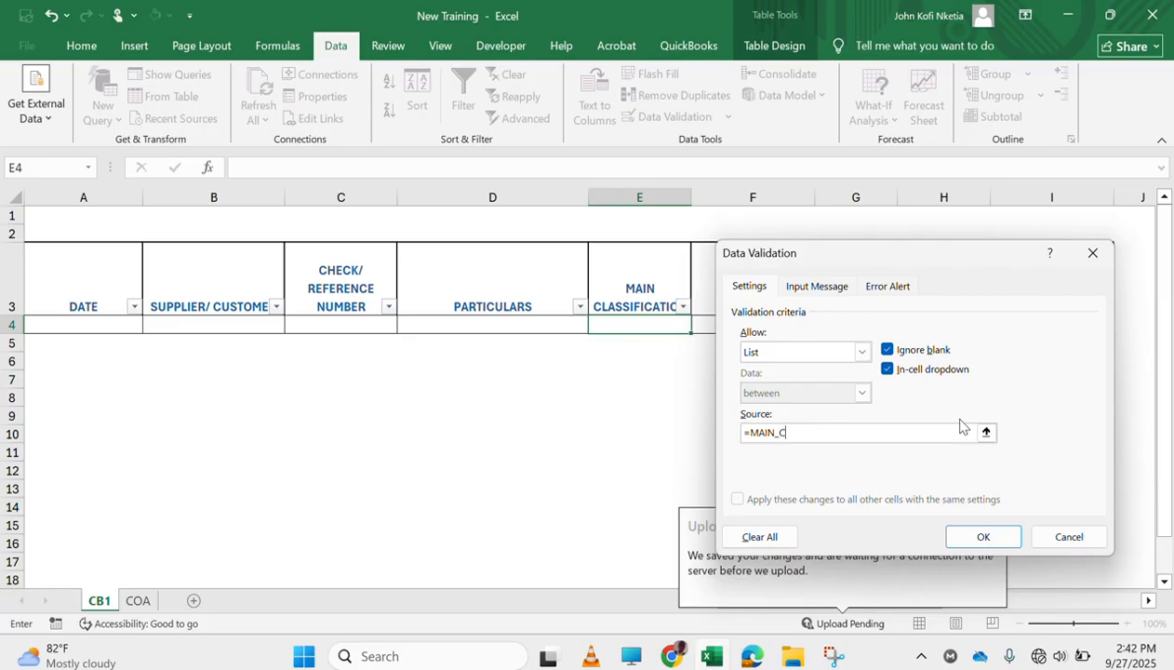
{"action": "type", "text": "LAA"}
{"action": "type", "text": "SSIF"}
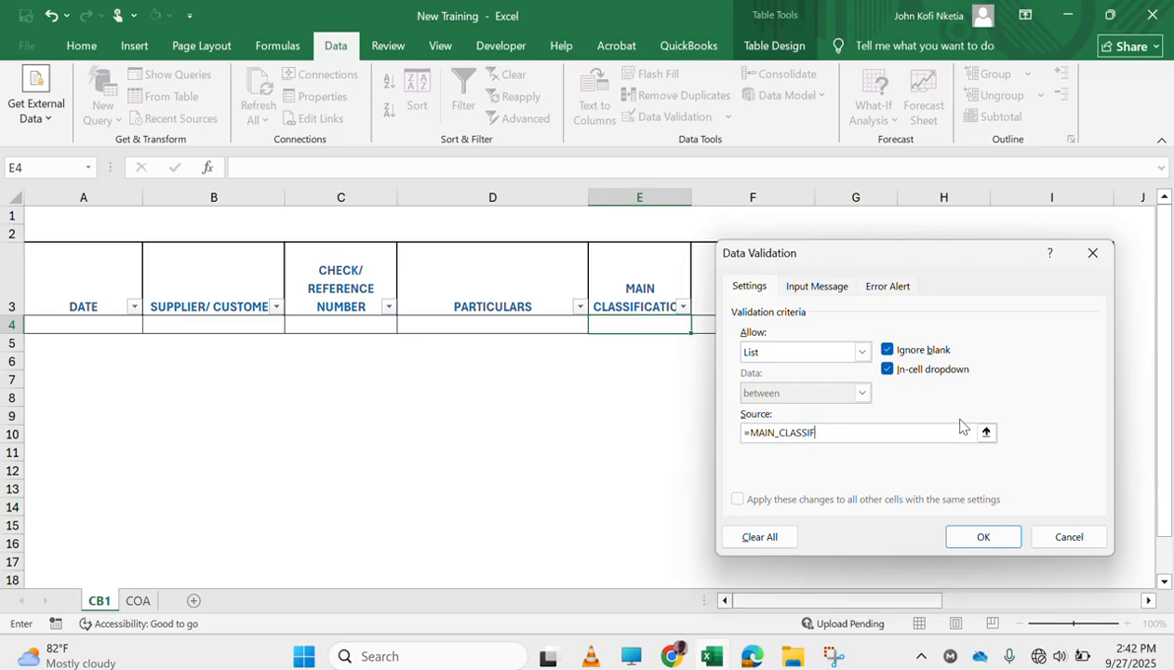
{"action": "type", "text": "ICATION"}
{"action": "left_click", "coordinate": [980, 537]}
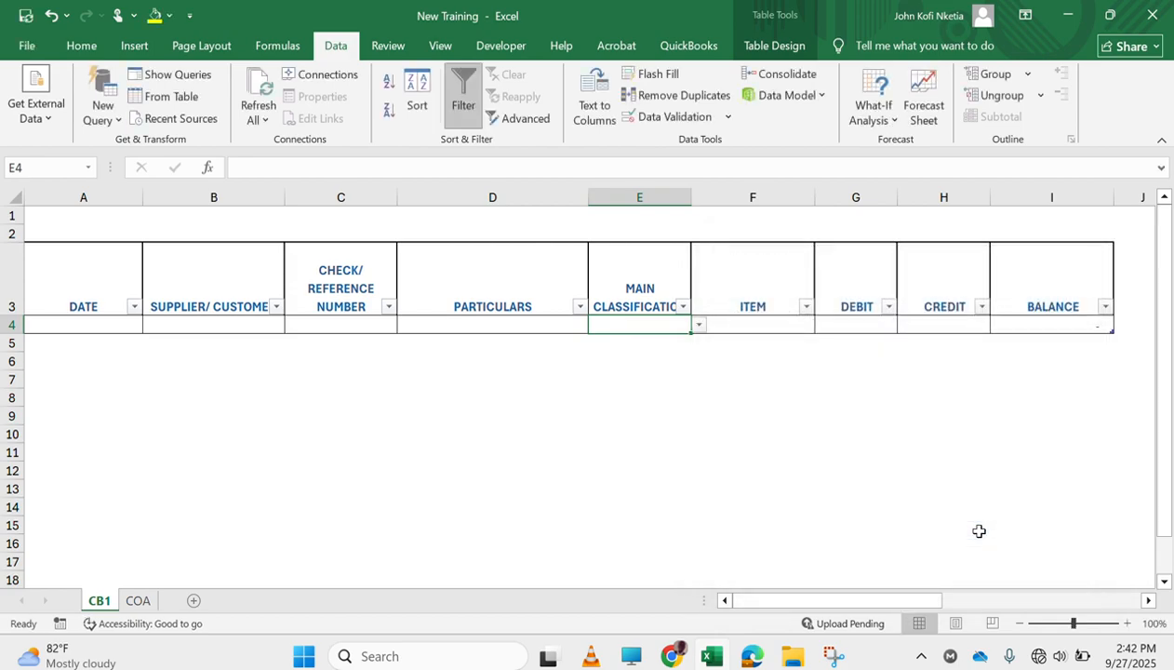
Choose REVENUE from the dropdown list in cell E4
{"action": "left_click", "coordinate": [698, 325]}
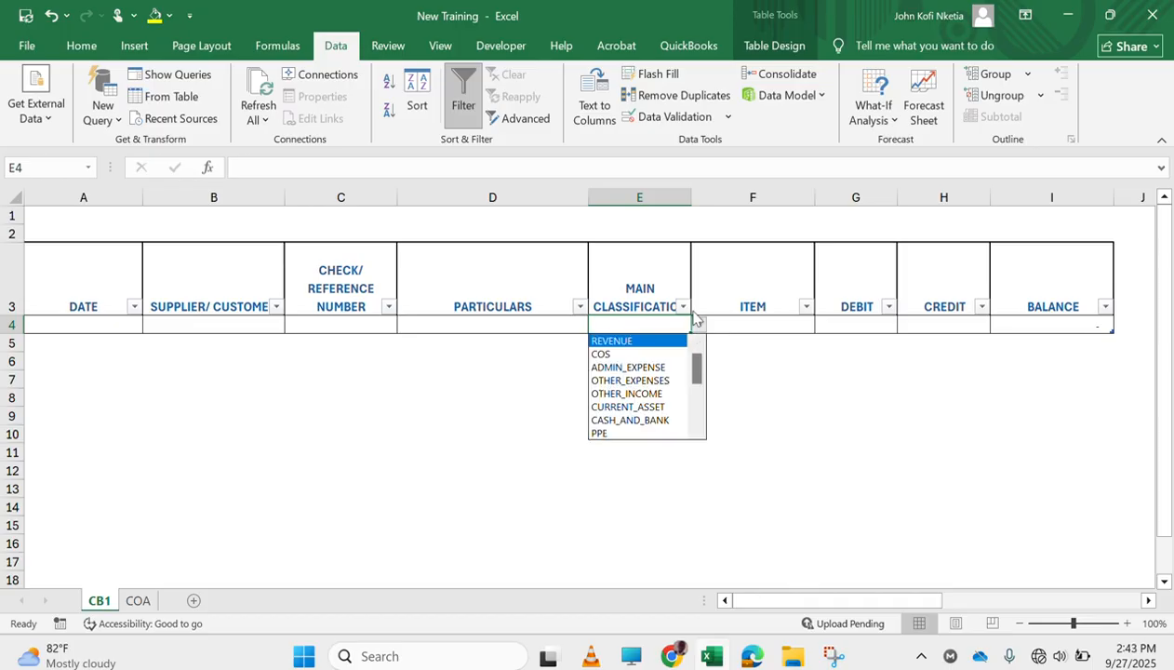
{"action": "left_click_drag", "start_coordinate": [699, 372], "coordinate": [700, 343]}
{"action": "left_click", "coordinate": [641, 341]}
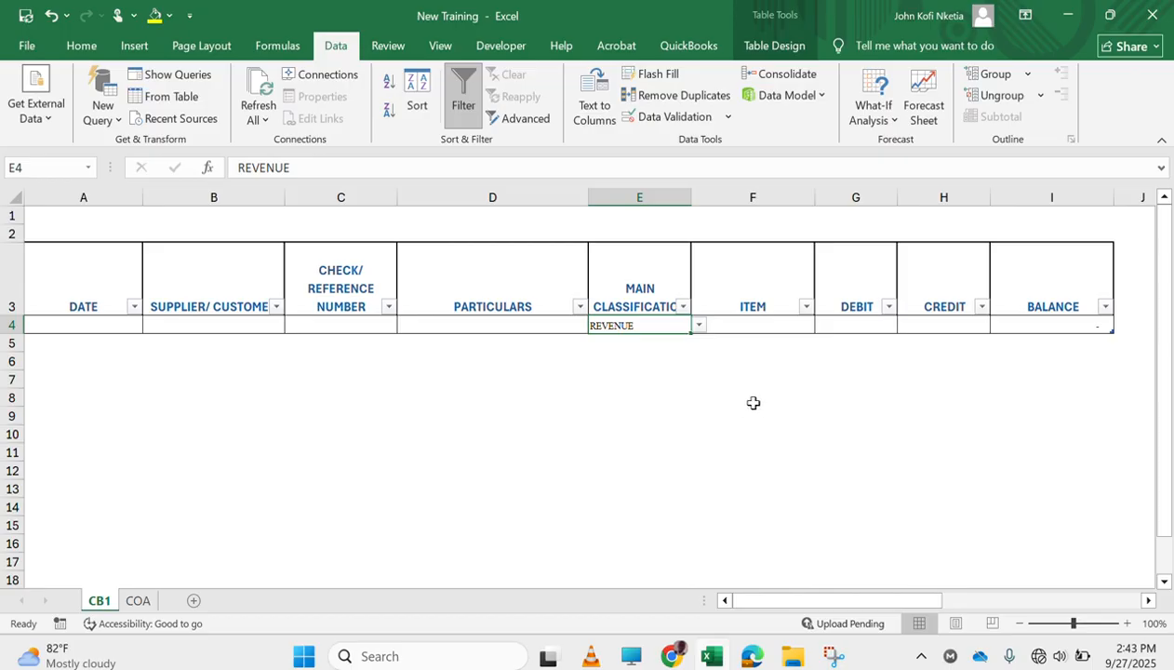
Add list data validation to cell F4 under item with the source =INDIRECT($E4)
{"action": "left_click", "coordinate": [776, 326]}
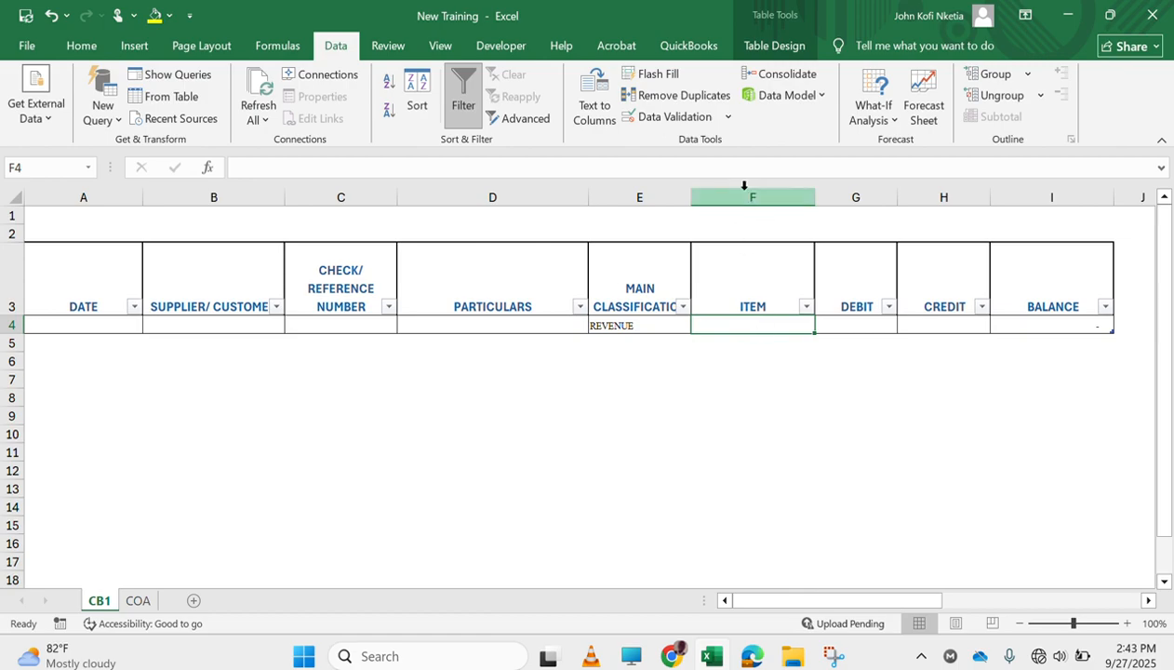
{"action": "left_click", "coordinate": [684, 118]}
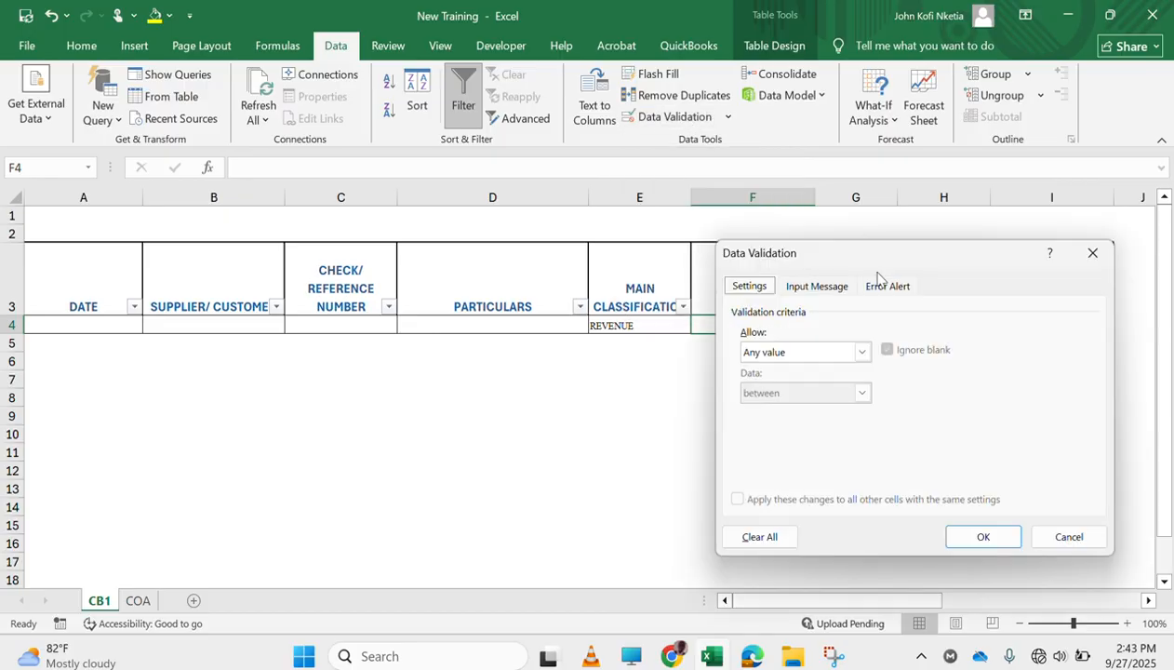
{"action": "left_click_drag", "start_coordinate": [855, 268], "coordinate": [926, 314]}
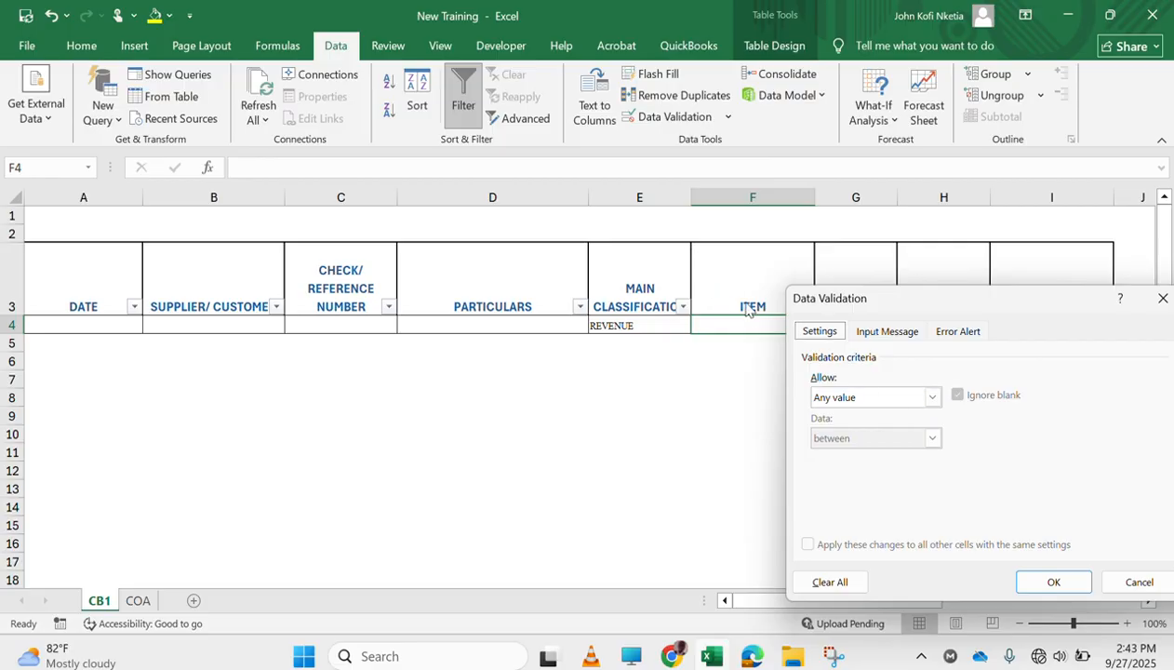
{"action": "left_click", "coordinate": [932, 398]}
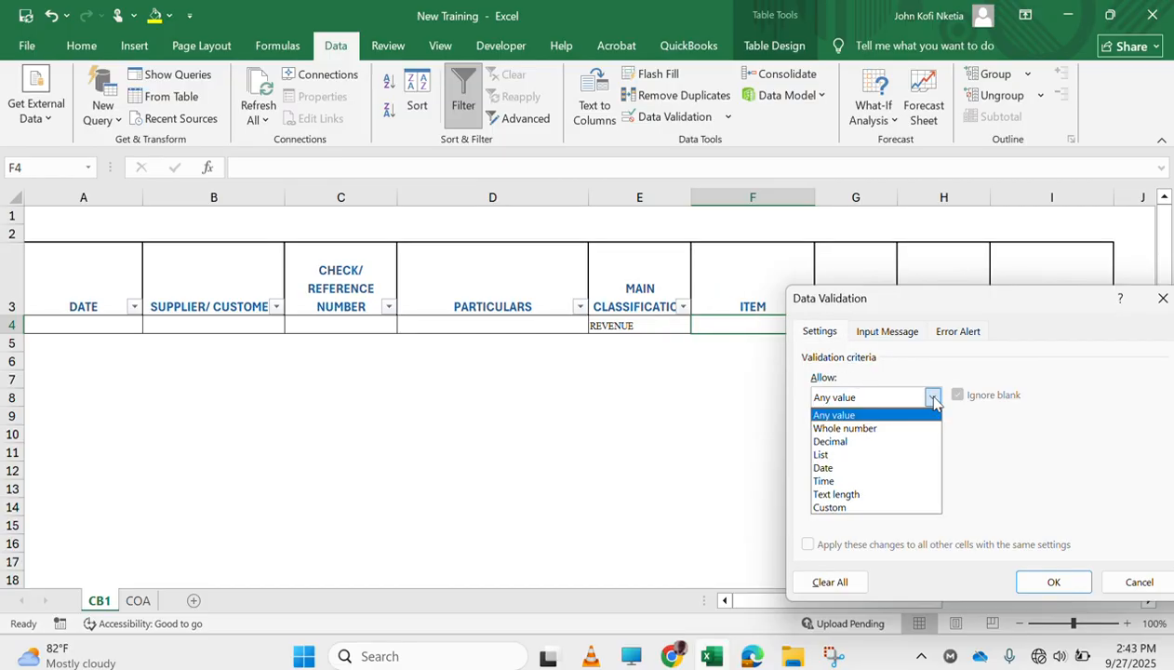
{"action": "left_click", "coordinate": [884, 455]}
{"action": "left_click", "coordinate": [872, 479]}
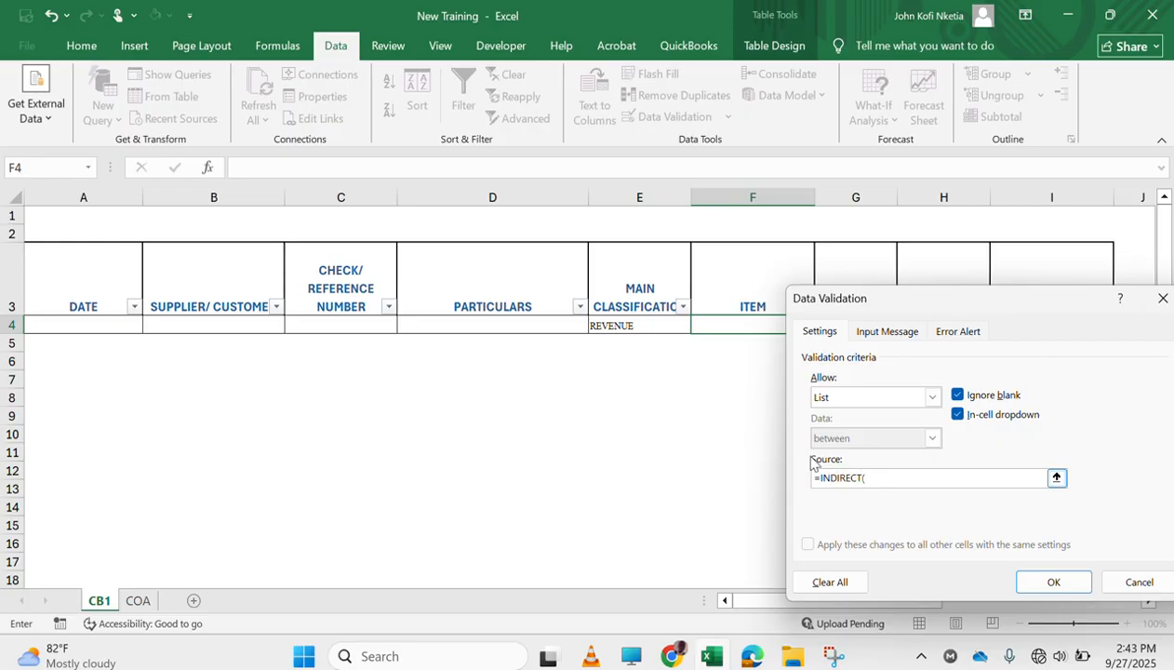
{"action": "left_click", "coordinate": [620, 326]}
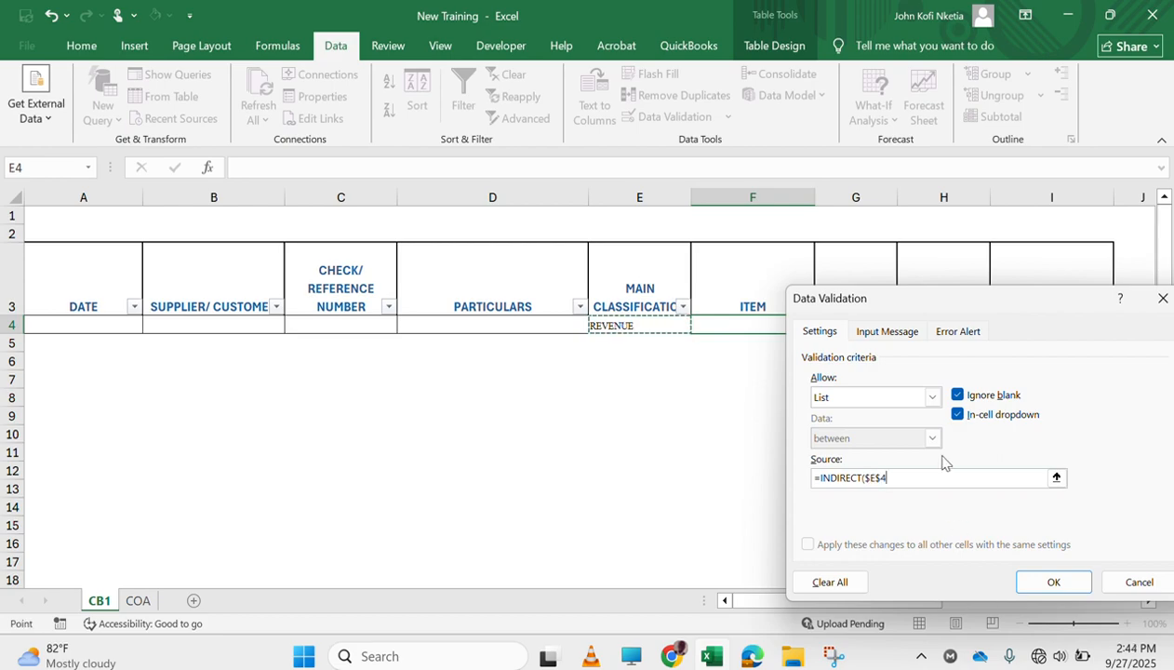
{"action": "type", "text": ")"}
{"action": "left_click_drag", "start_coordinate": [926, 300], "coordinate": [755, 414]}
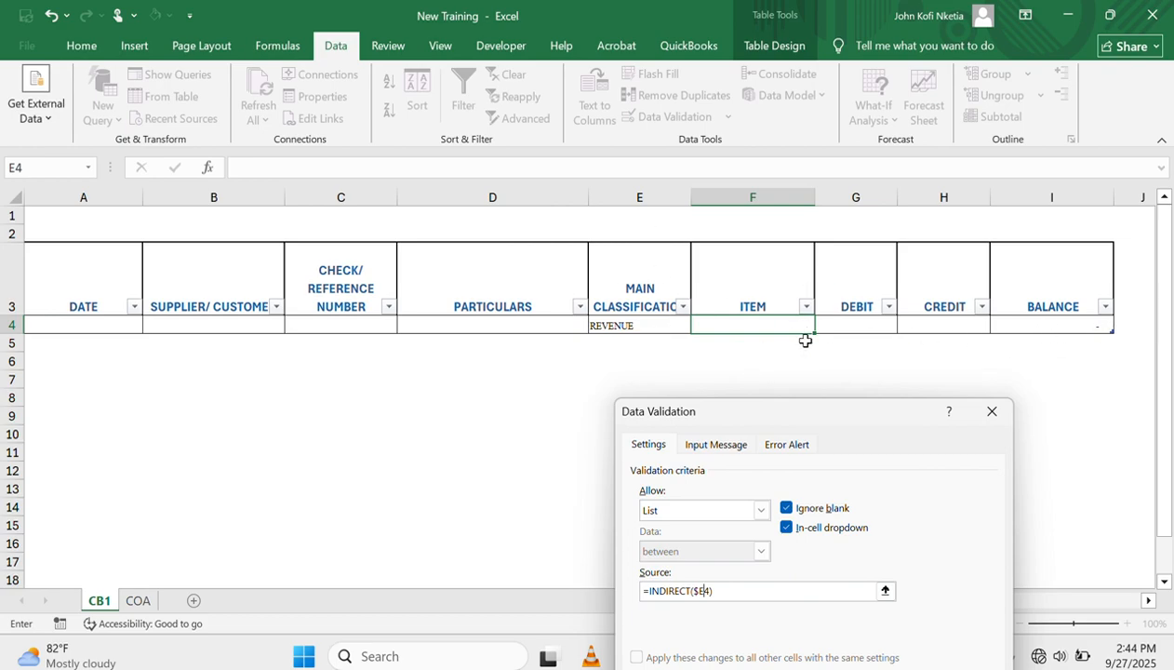
{"action": "left_click_drag", "start_coordinate": [809, 431], "coordinate": [1019, 230]}
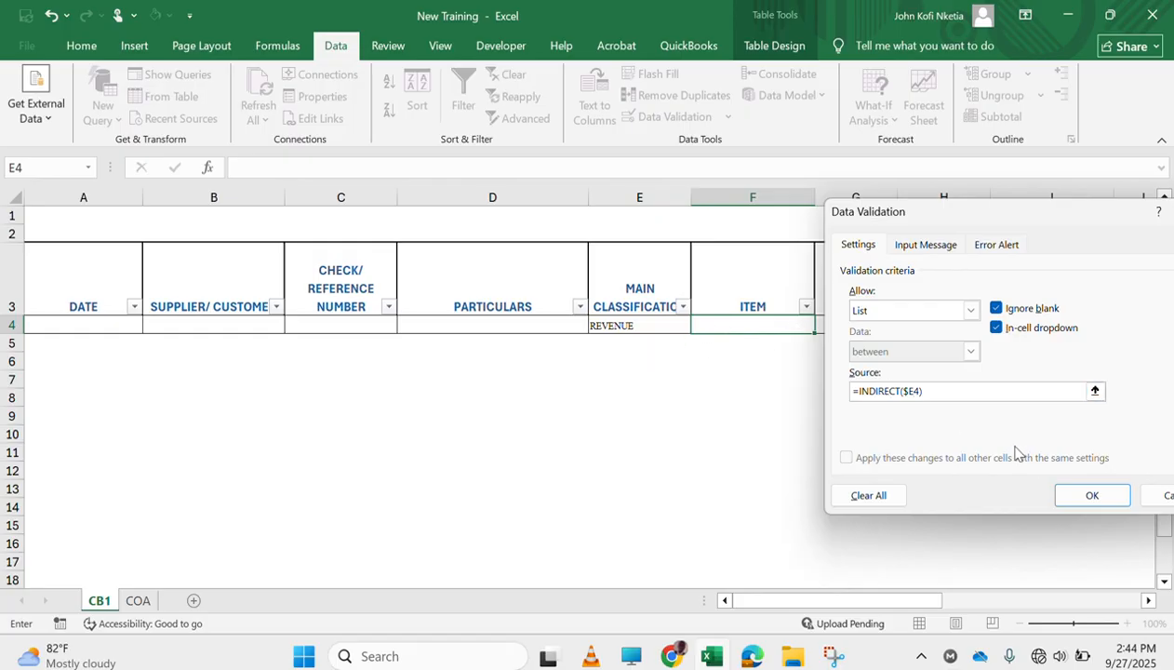
{"action": "left_click", "coordinate": [1086, 498]}
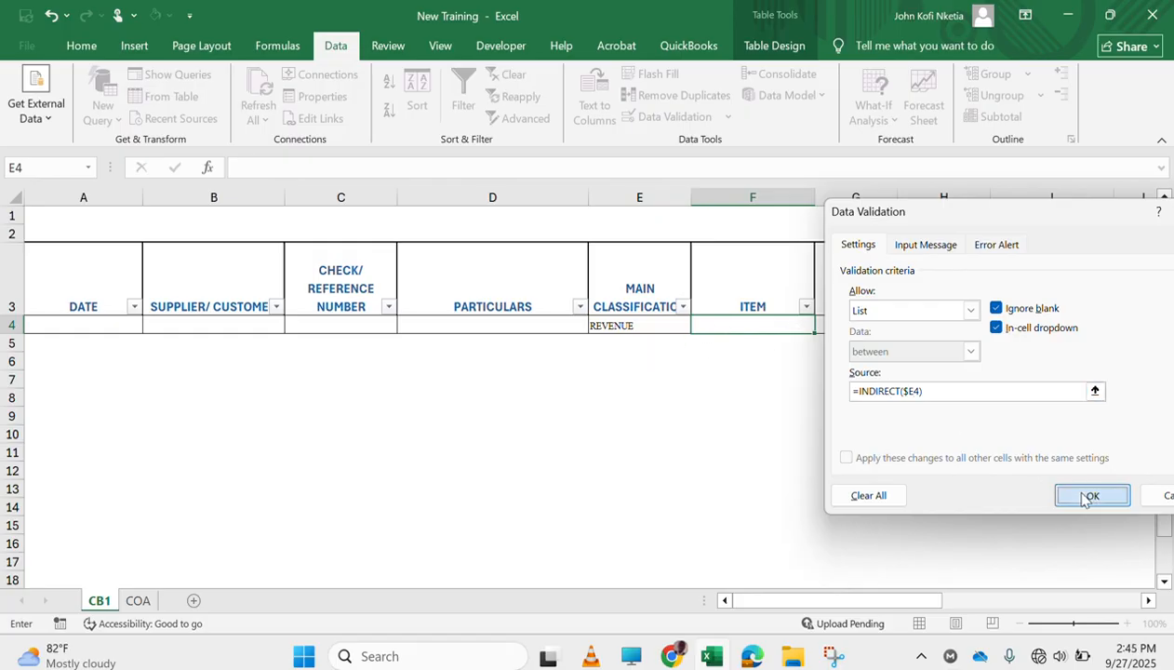
Test the dependent item dropdown in cell F4 by choosing CONSULTATION FEE
{"action": "left_click", "coordinate": [636, 325]}
{"action": "left_click", "coordinate": [790, 326]}
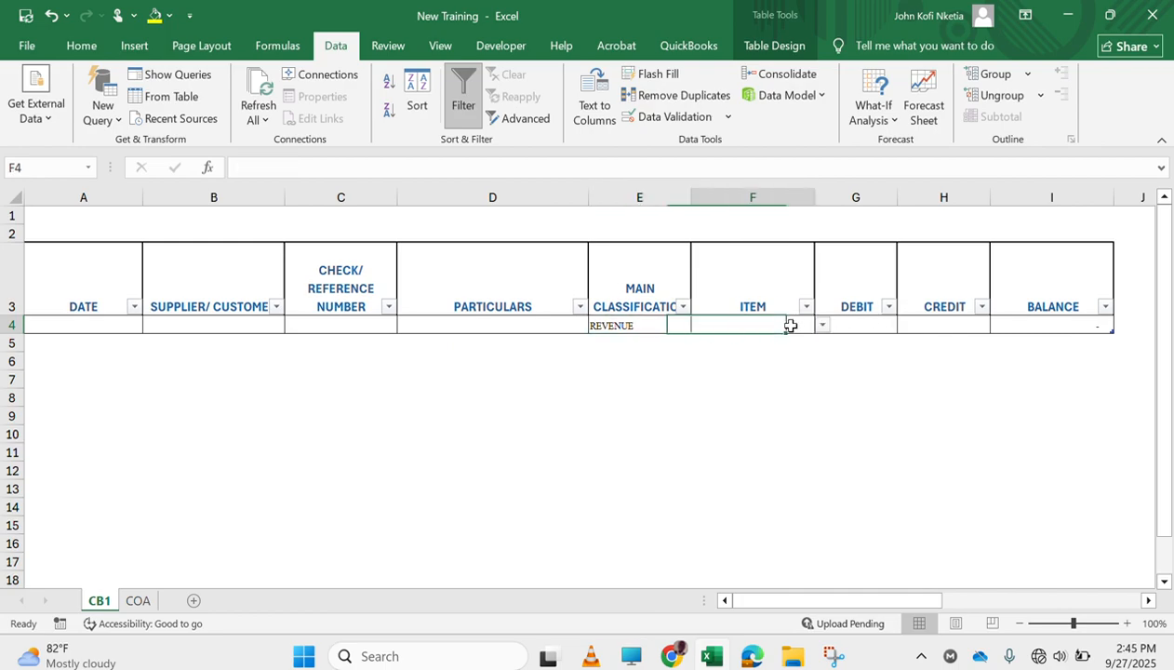
{"action": "left_click", "coordinate": [822, 325]}
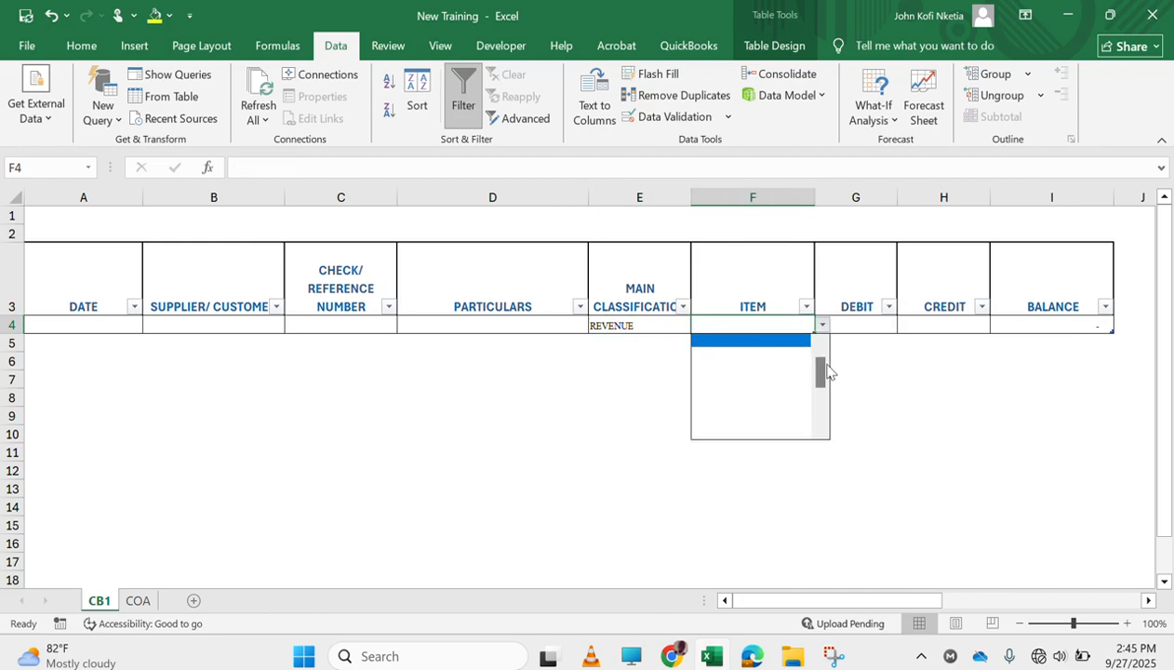
{"action": "left_click", "coordinate": [820, 341]}
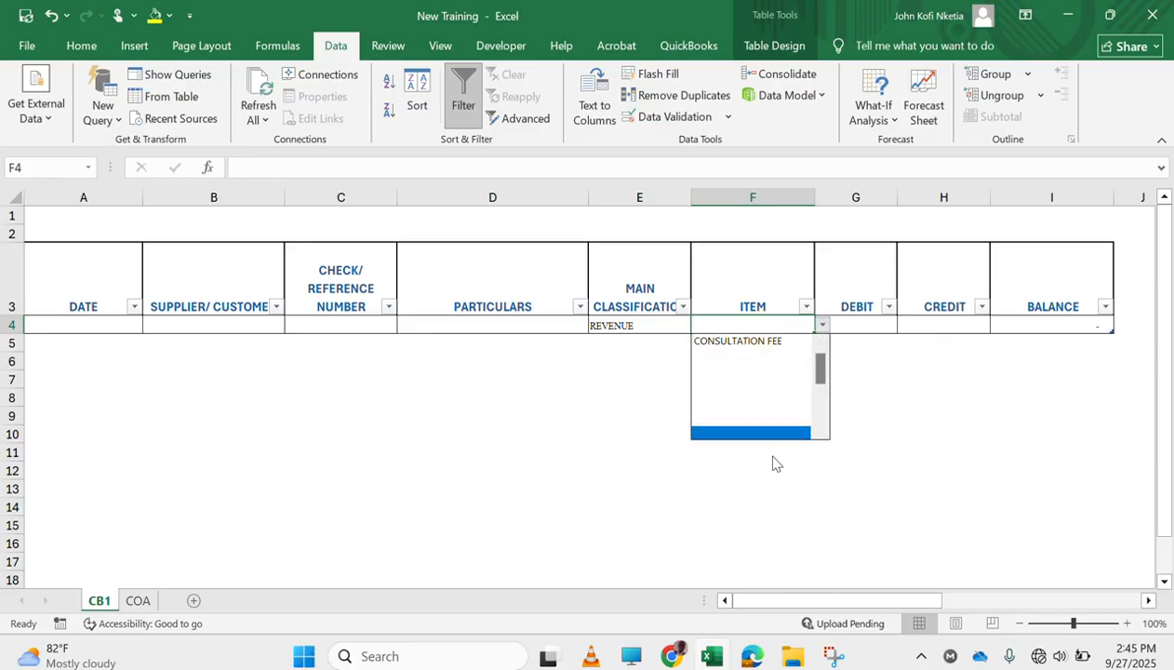
{"action": "left_click", "coordinate": [764, 341]}
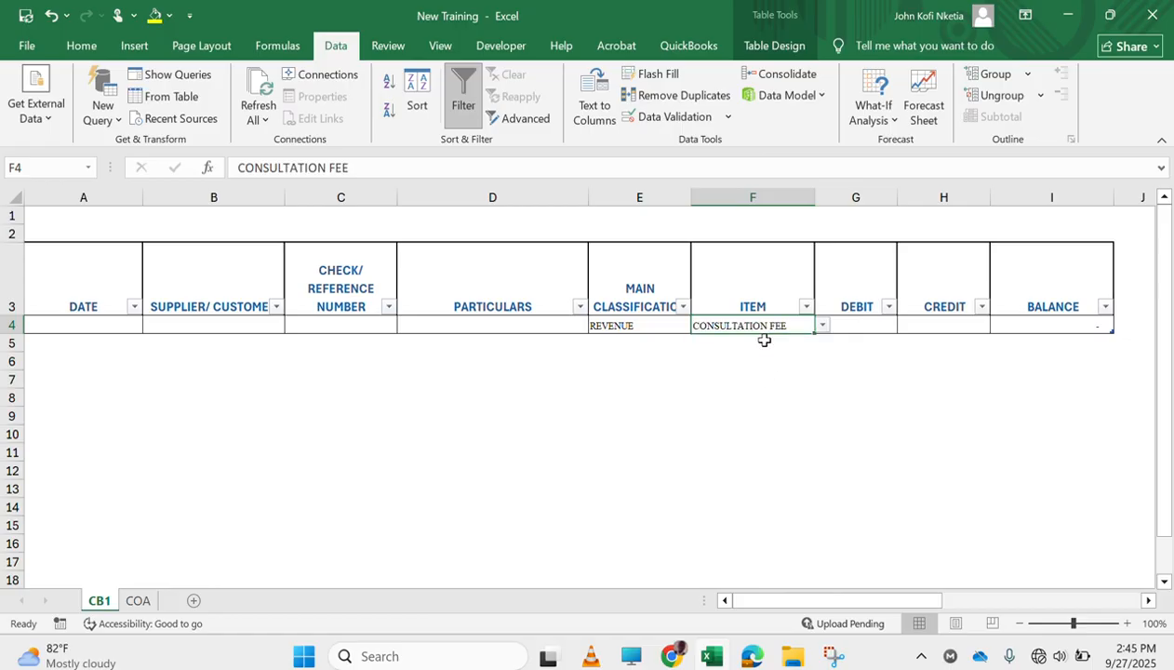
Change the main classification in E4 to COS and choose WAGES as the item in F4
{"action": "left_click", "coordinate": [673, 324]}
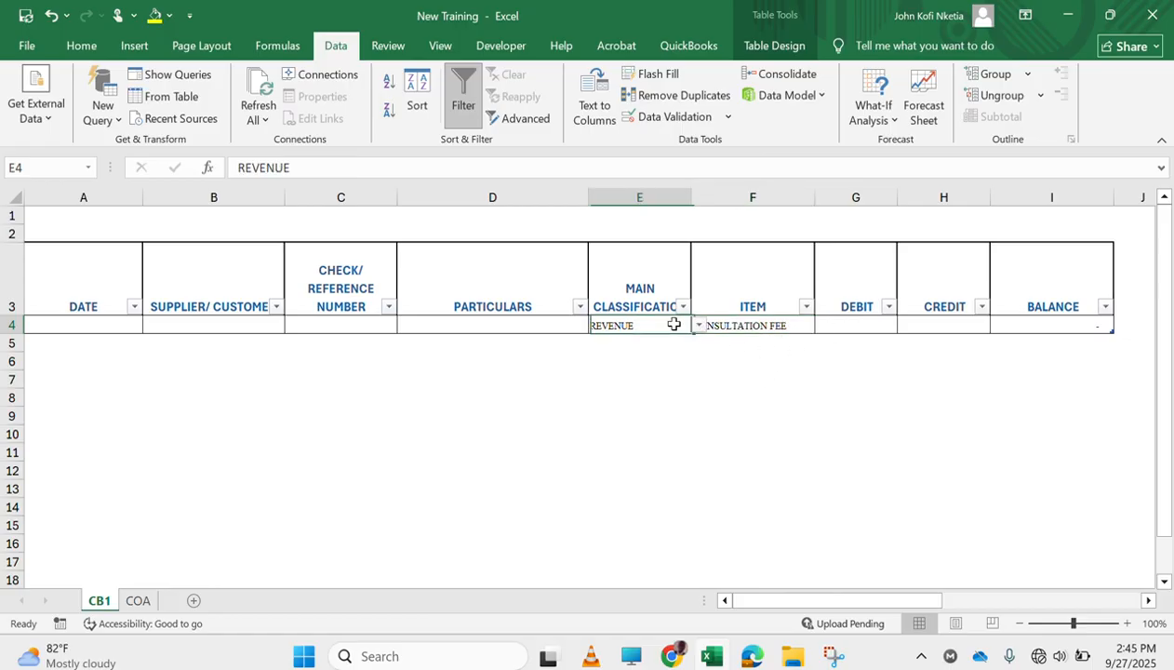
{"action": "left_click", "coordinate": [697, 324]}
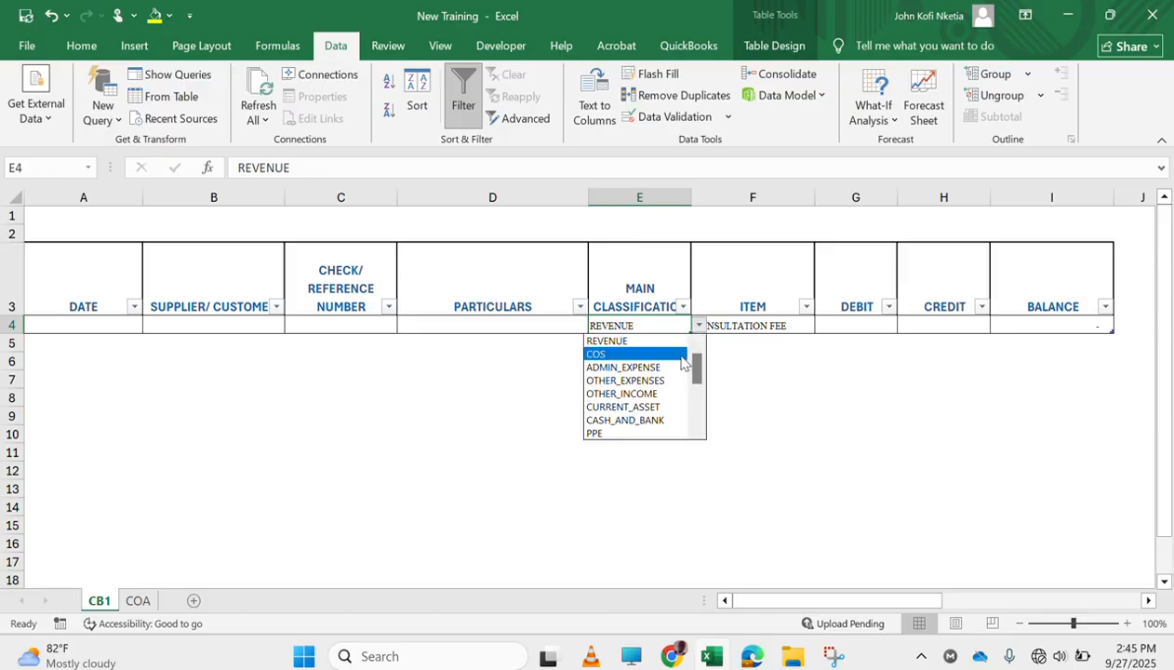
{"action": "left_click", "coordinate": [684, 358]}
{"action": "left_click", "coordinate": [781, 323]}
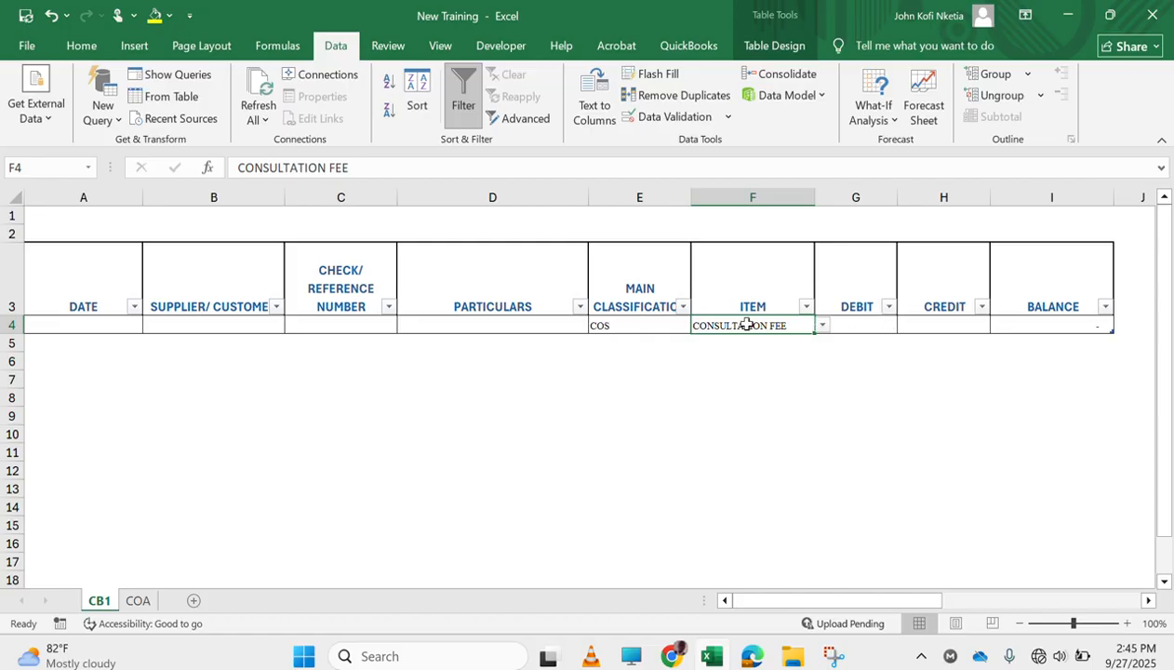
{"action": "left_click", "coordinate": [823, 325]}
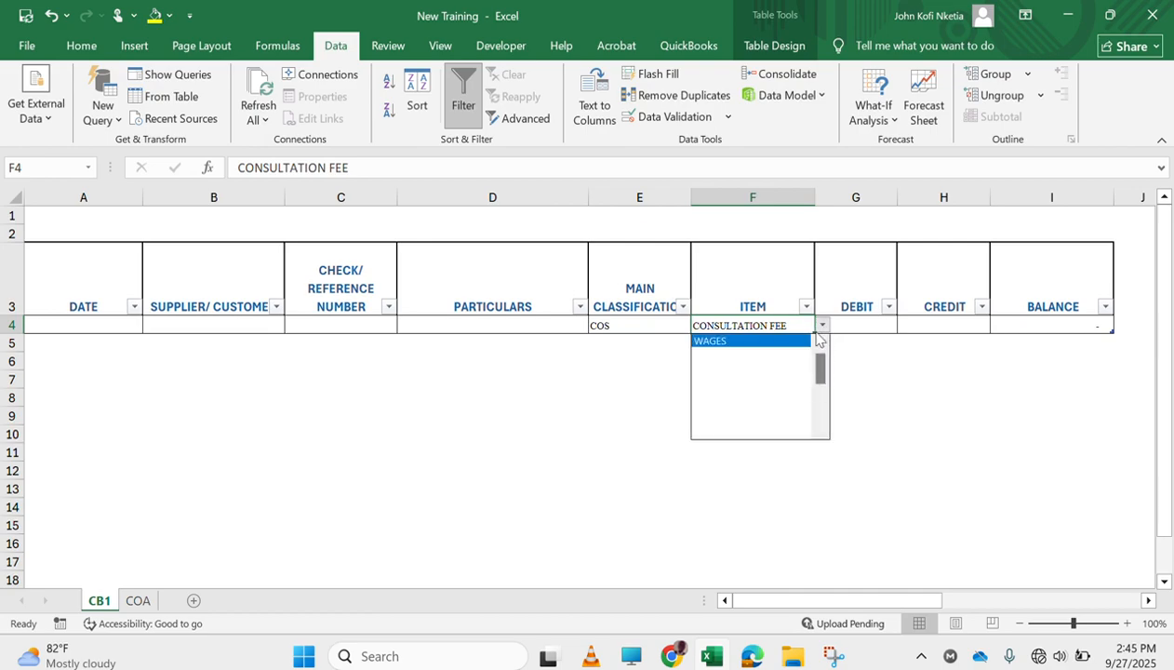
{"action": "left_click", "coordinate": [758, 344]}
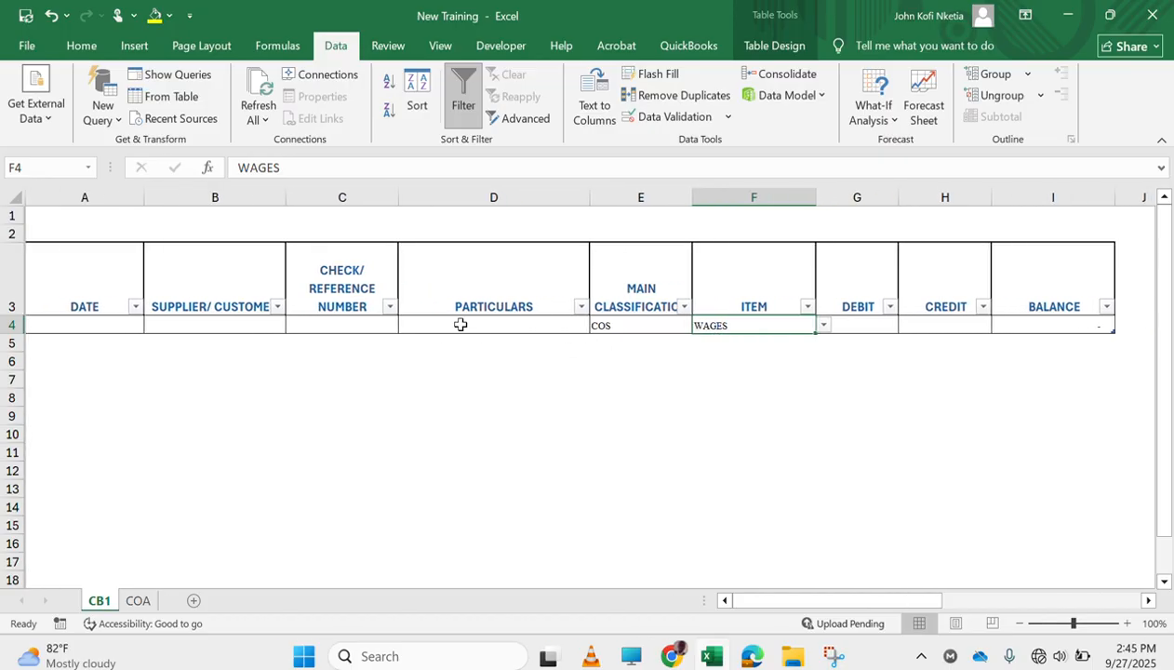
Enter the date 1/1/2025 in cell A4
{"action": "left_click", "coordinate": [100, 325]}
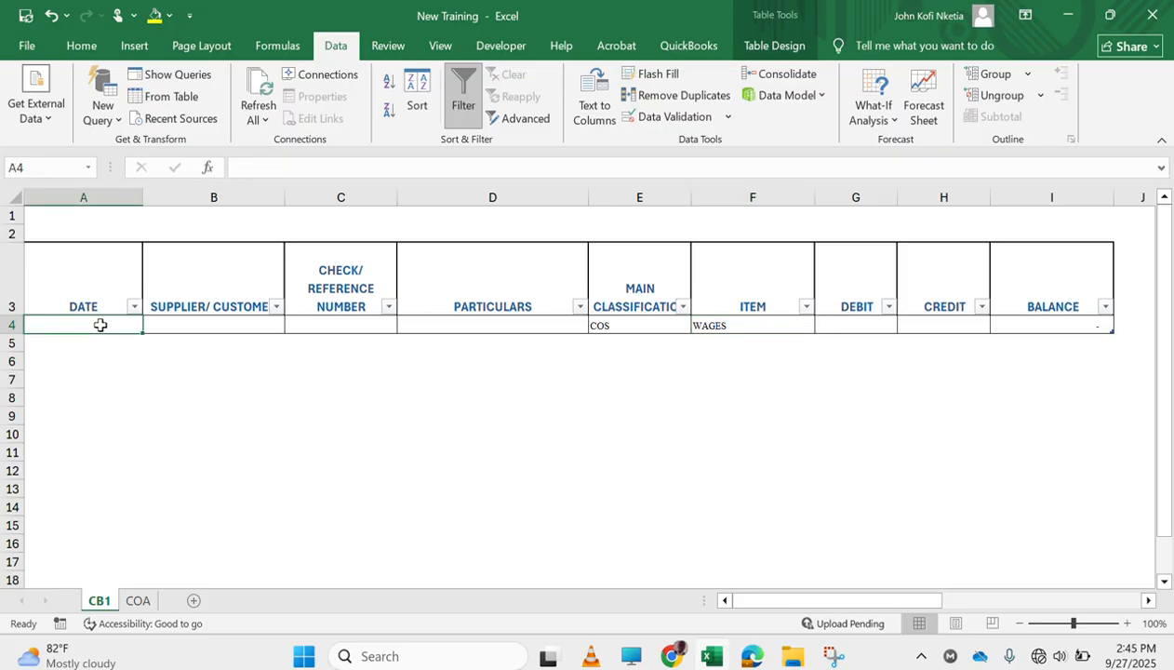
{"action": "type", "text": "1/1/25"}
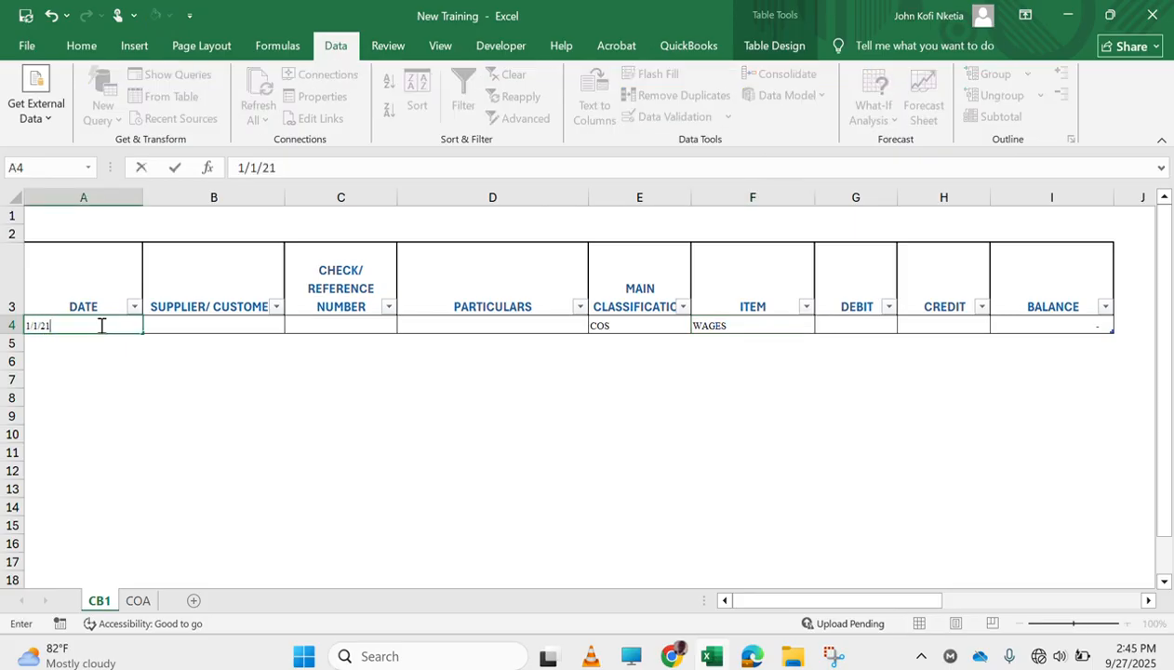
{"action": "key", "text": "Tab"}
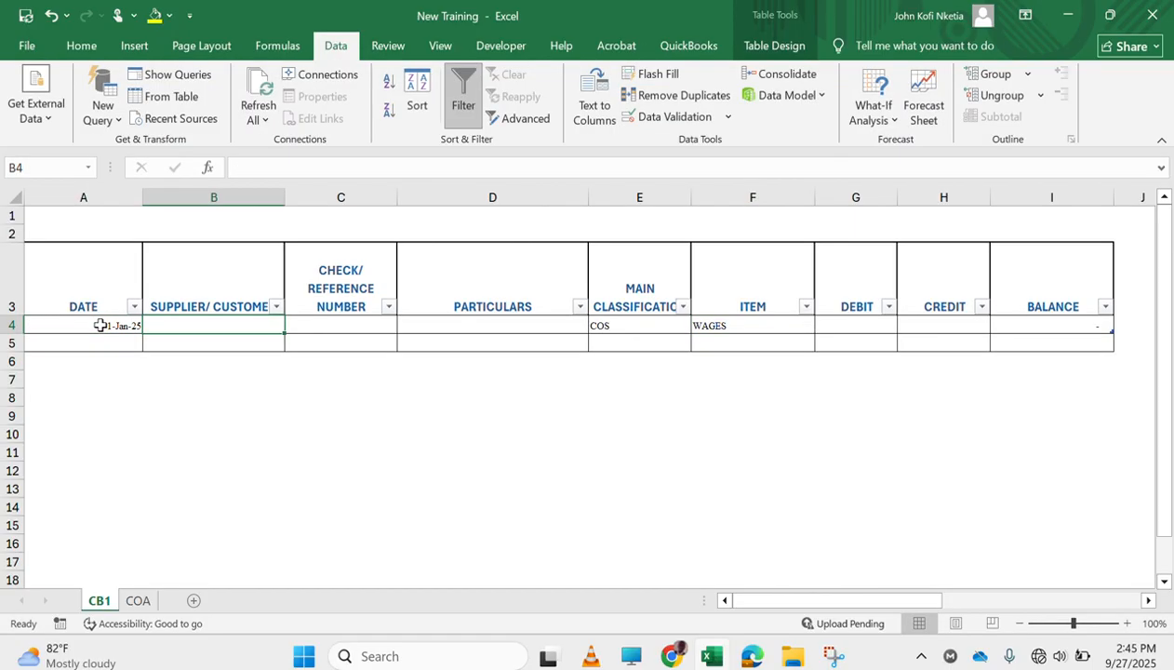
{"action": "key", "text": "Tab"}
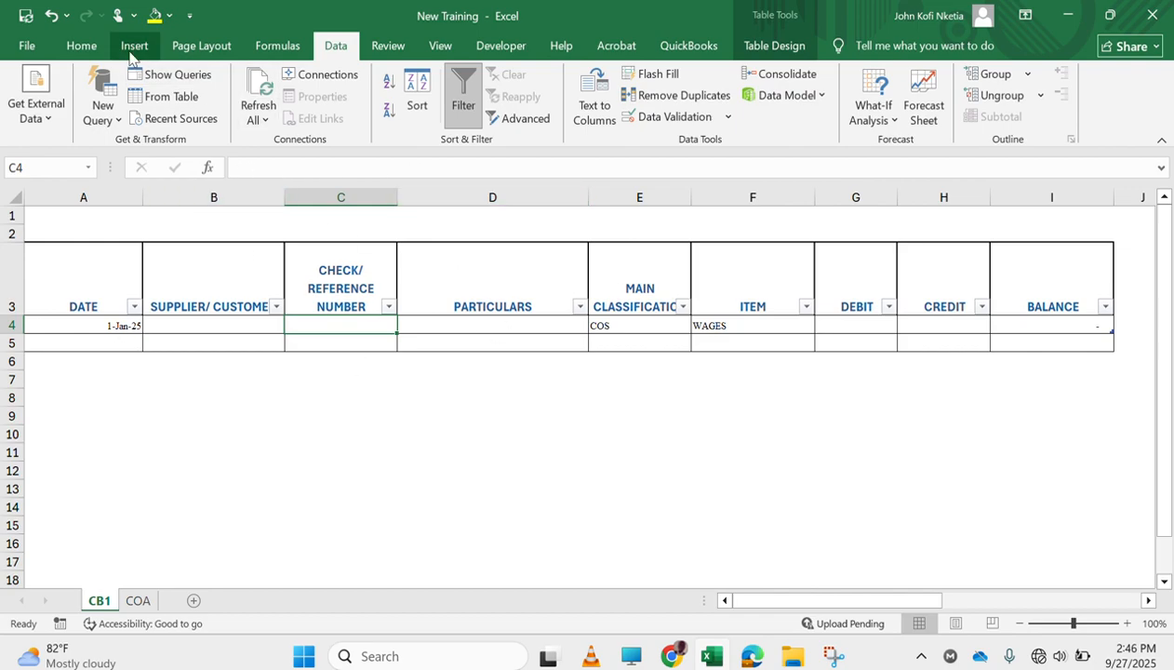
Test the balance formula by entering a debit of 10 in cell G4
{"action": "left_click", "coordinate": [90, 50]}
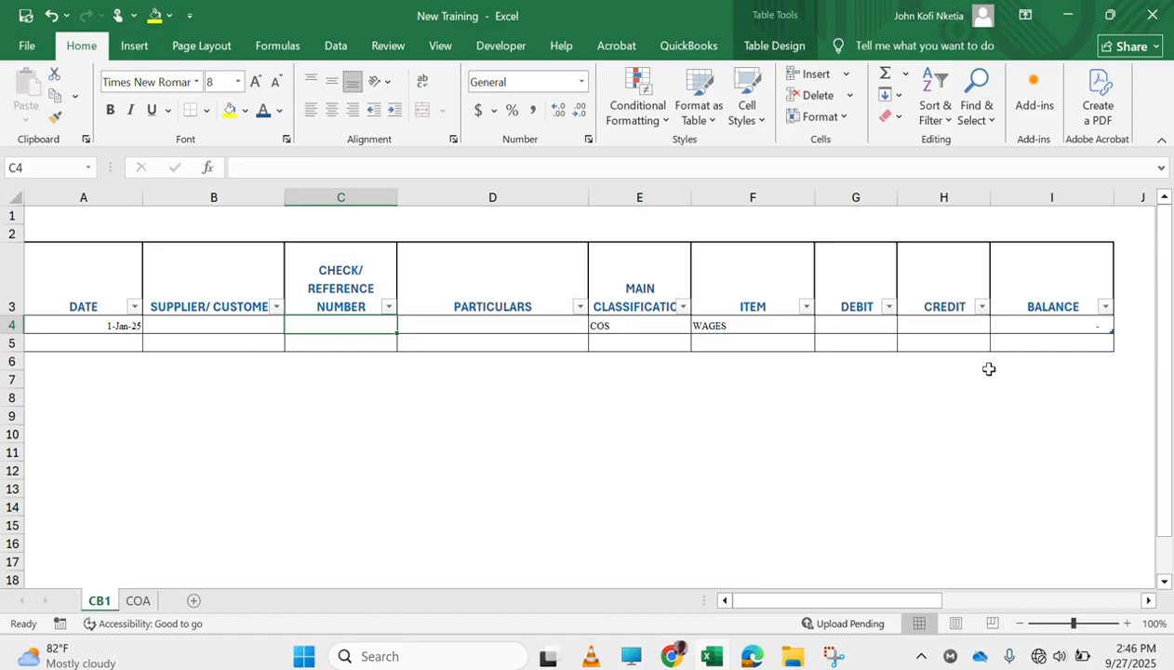
{"action": "left_click", "coordinate": [1054, 327]}
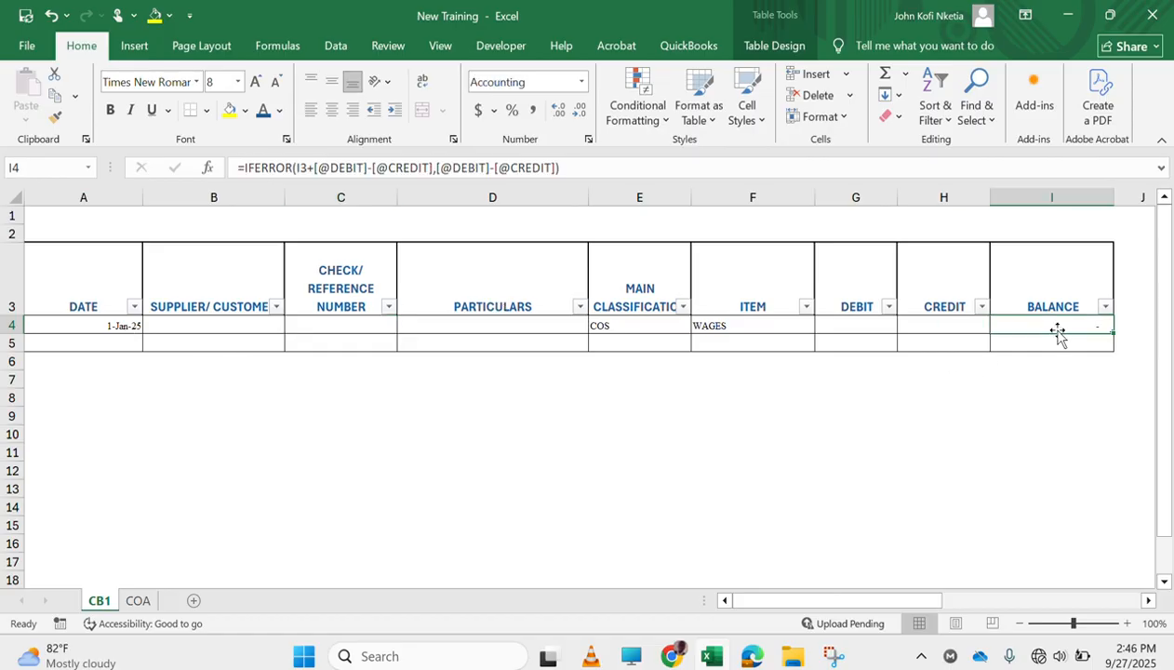
{"action": "left_click", "coordinate": [845, 322]}
{"action": "type", "text": "10"}
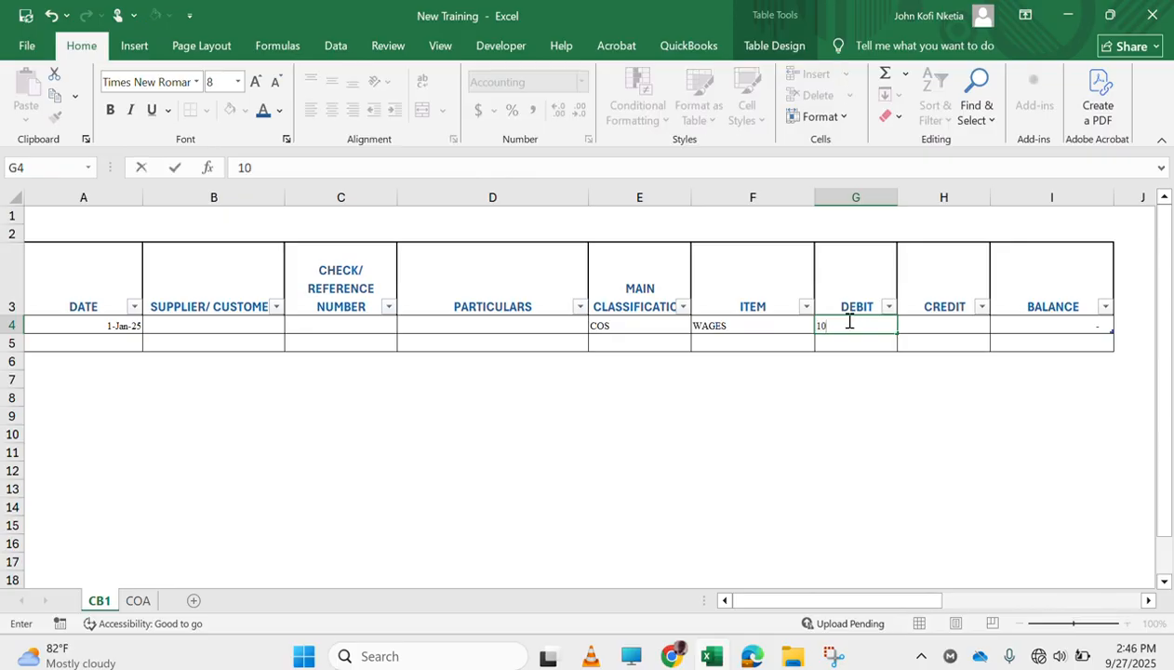
{"action": "key", "text": "Tab"}
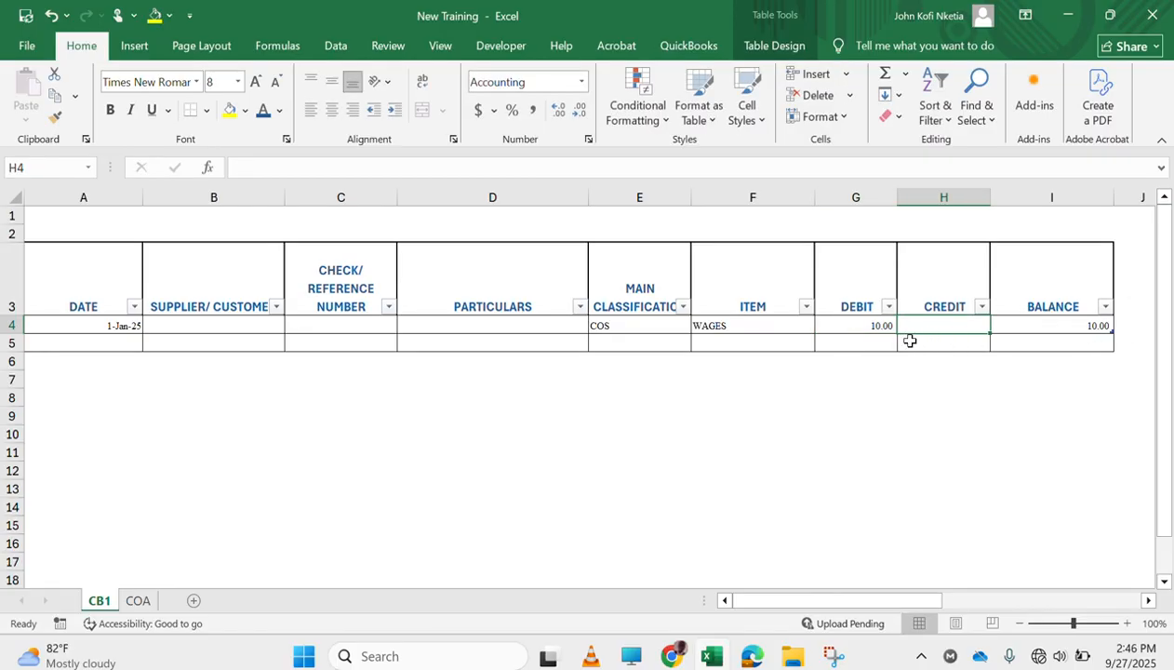
Clear the debit amount in G4 and enter a credit of 200 in H4
{"action": "key", "text": "Left"}
{"action": "key", "text": "BackSpace"}
{"action": "key", "text": "Tab"}
{"action": "type", "text": "200"}
{"action": "key", "text": "Tab"}
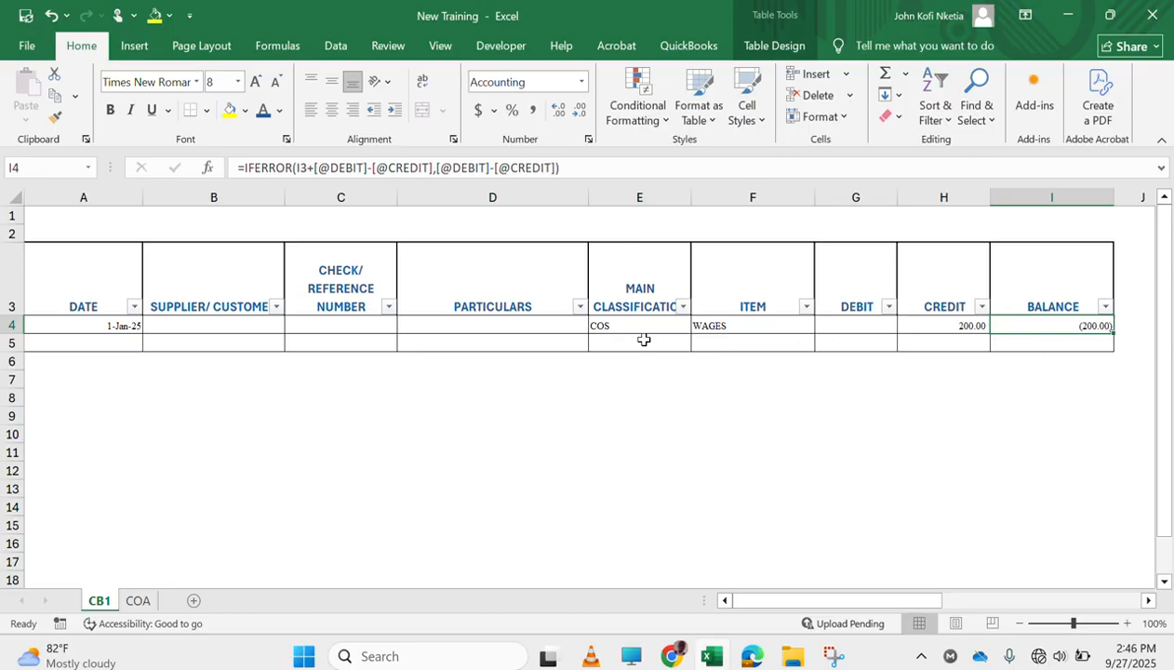
Clear the test entries in row 4 from date to credit, keeping the balance formula
{"action": "left_click_drag", "start_coordinate": [110, 325], "coordinate": [974, 330]}
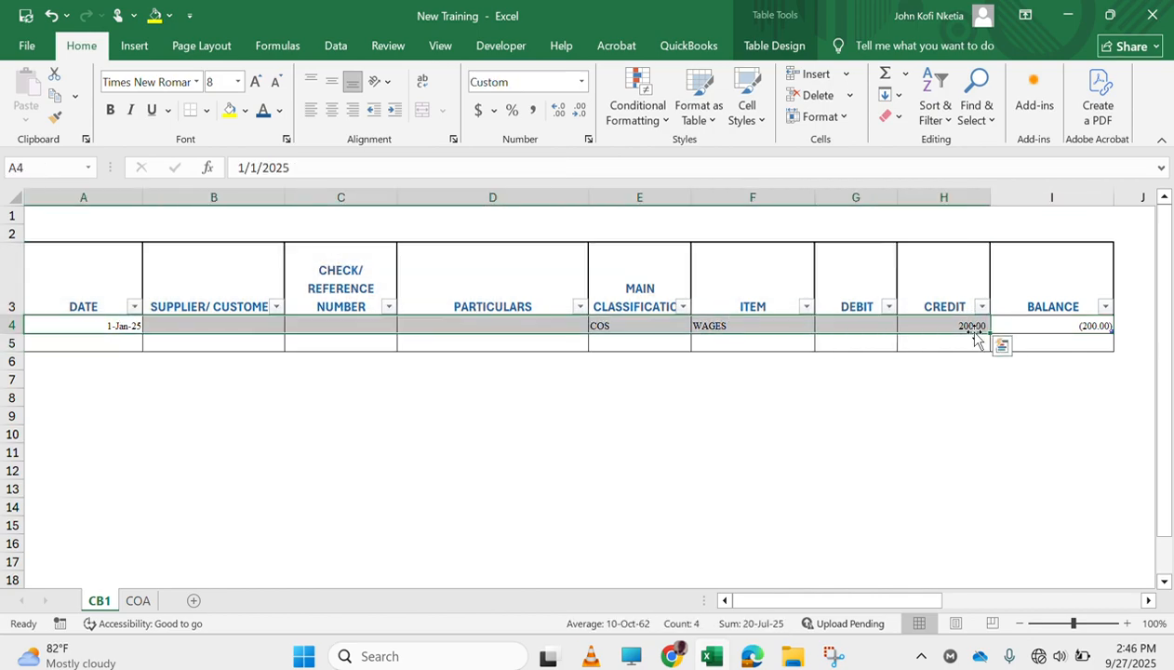
{"action": "key", "text": "Delete"}
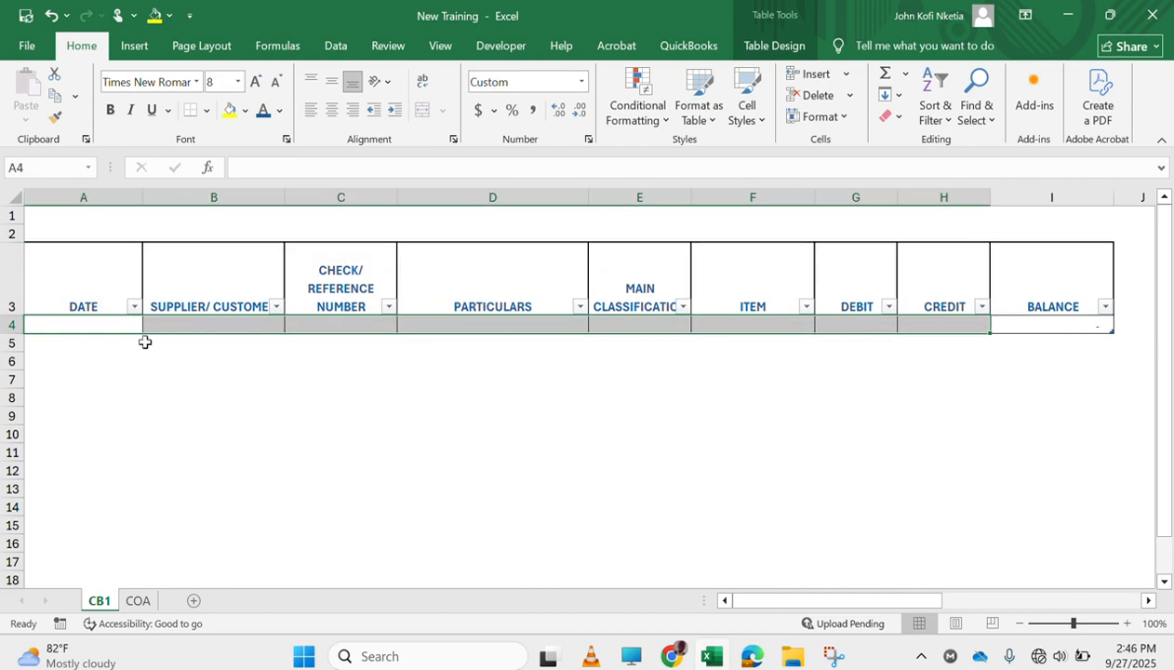
{"action": "left_click", "coordinate": [117, 321]}
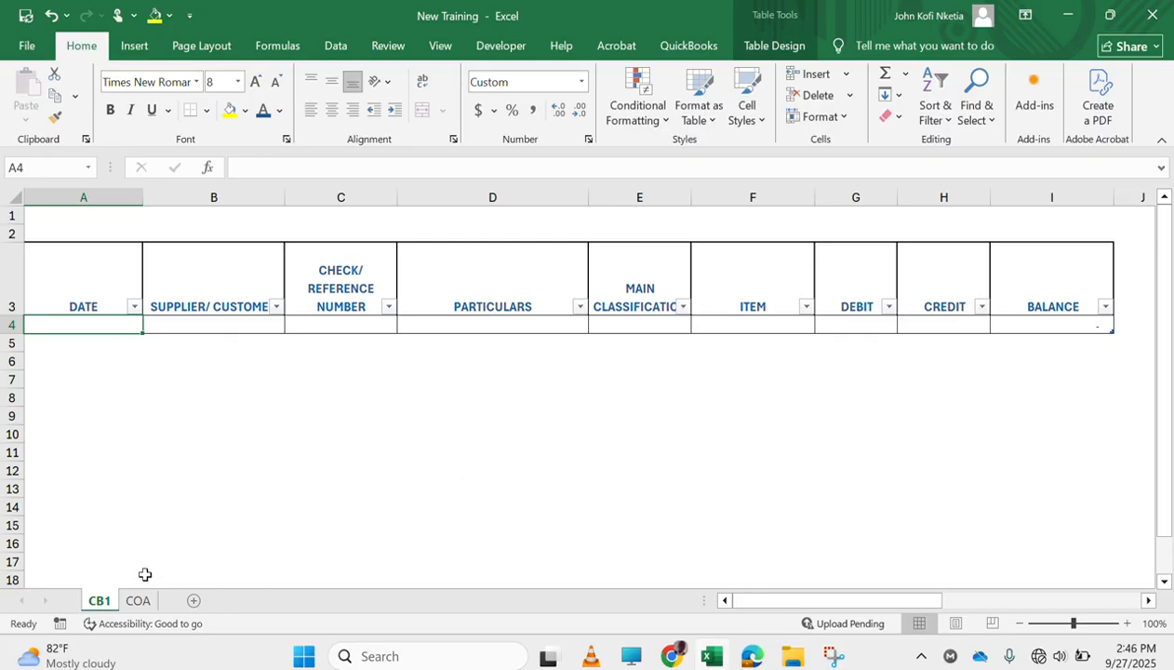
Create a copy of the CB1 sheet in the same workbook, placed before CB1
{"action": "right_click", "coordinate": [103, 606]}
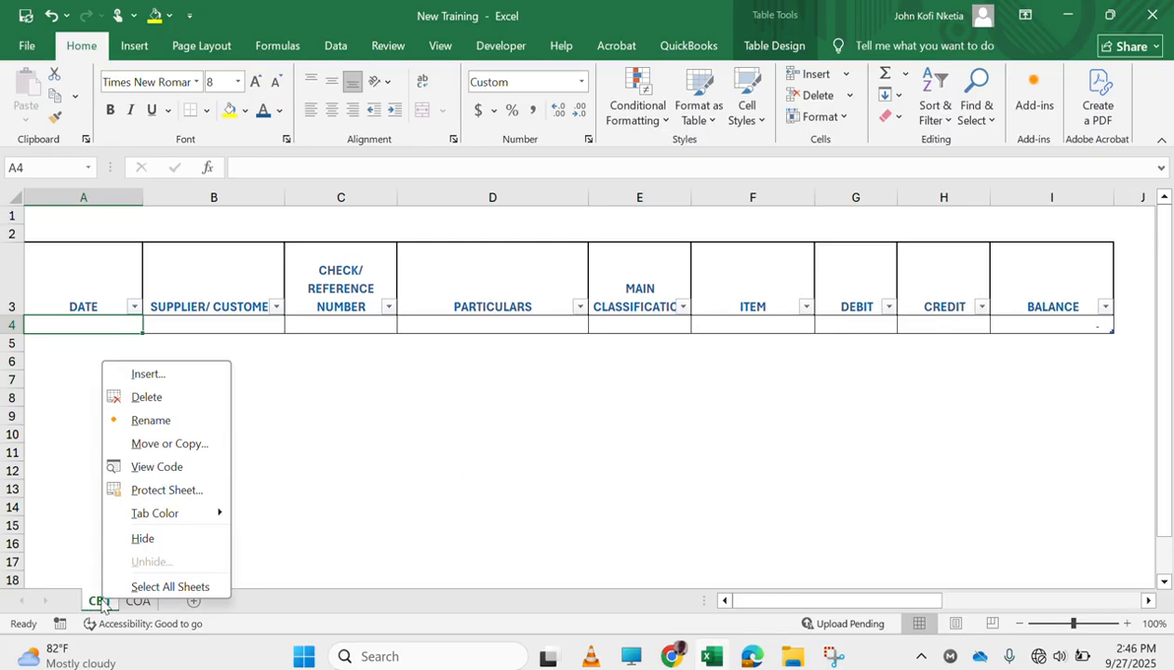
{"action": "left_click", "coordinate": [177, 444]}
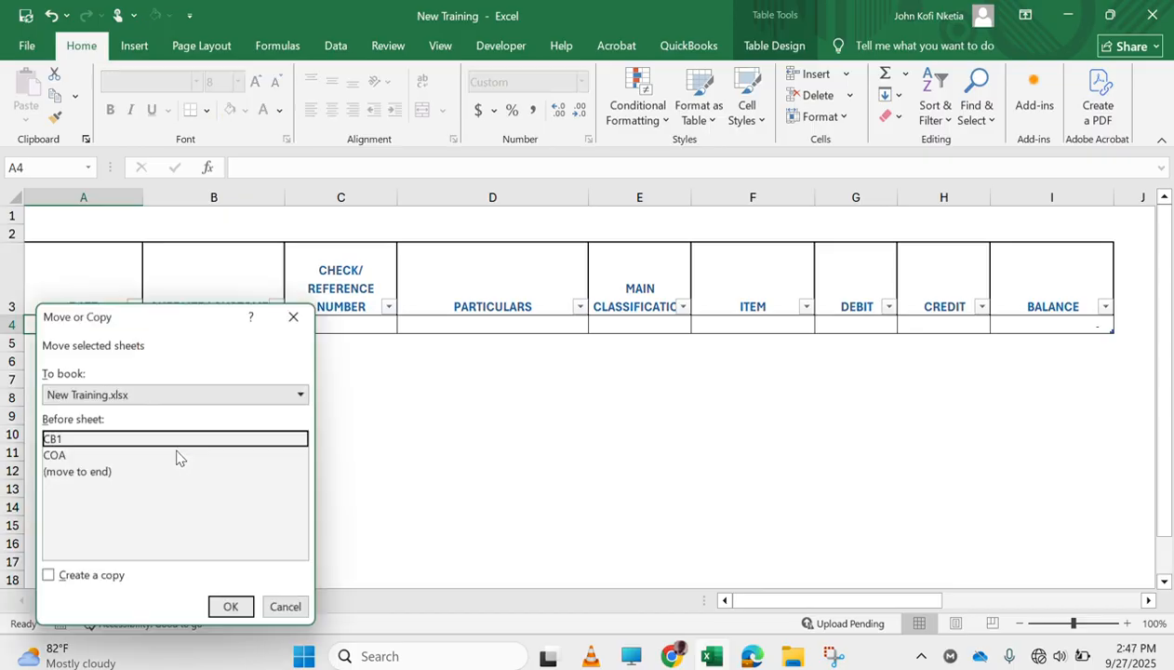
{"action": "left_click", "coordinate": [49, 576]}
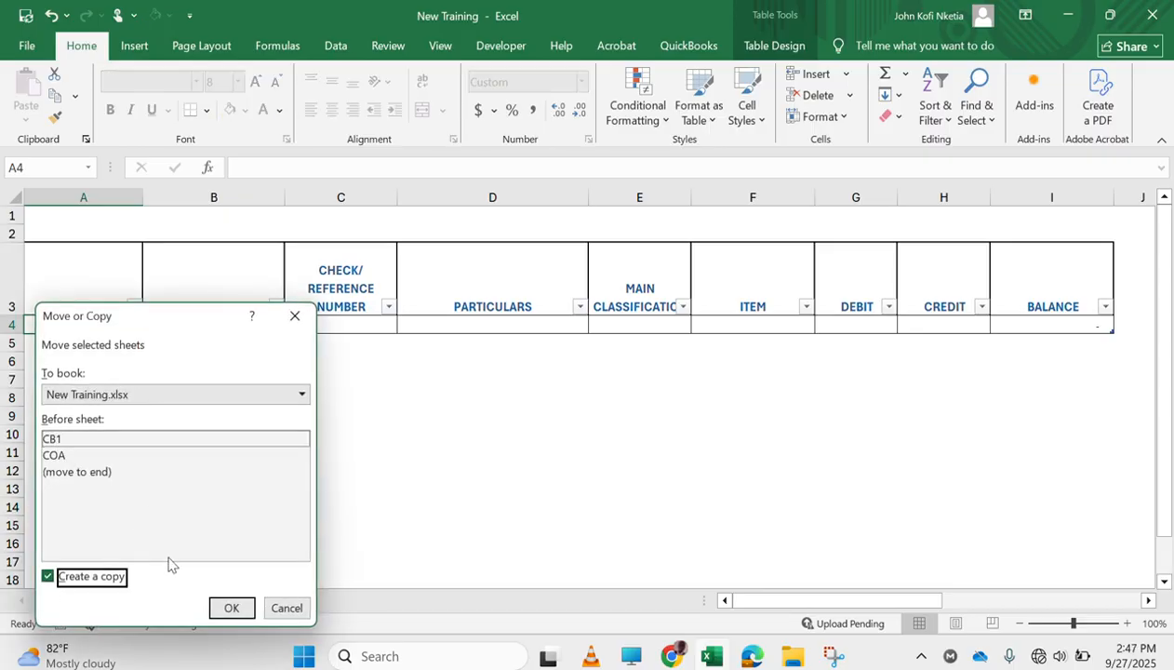
{"action": "left_click", "coordinate": [232, 610]}
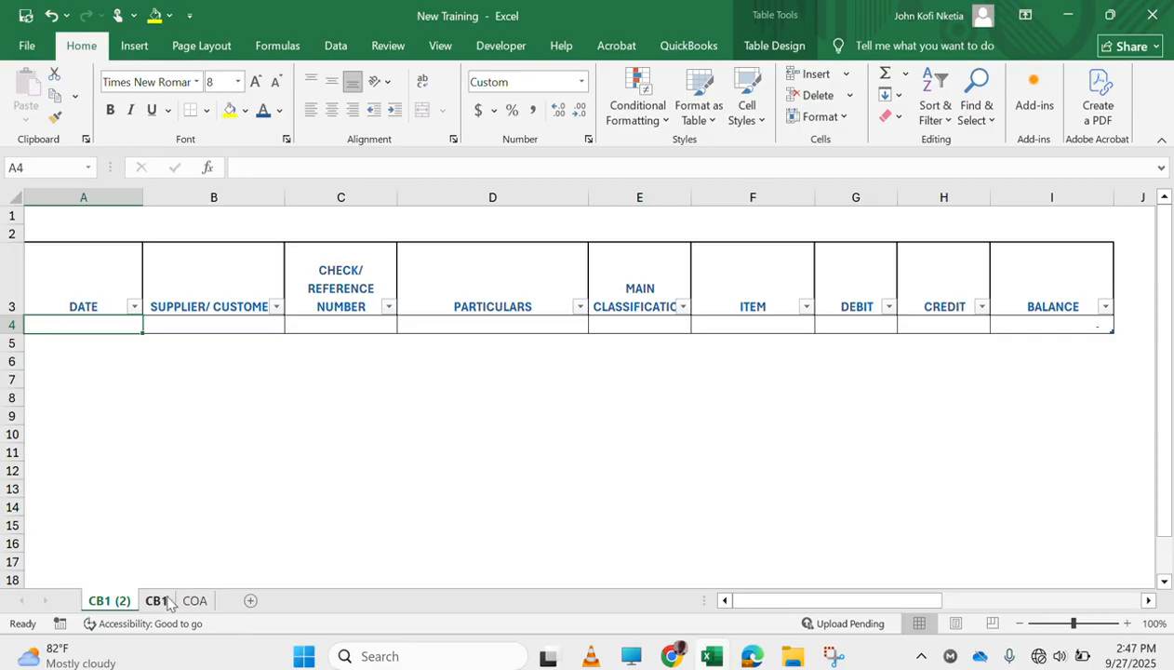
Create a copy of the CB1 (2) sheet in the same workbook, placed before it, keeping the existing versions of all conflicting names
{"action": "right_click", "coordinate": [116, 603]}
{"action": "left_click", "coordinate": [190, 442]}
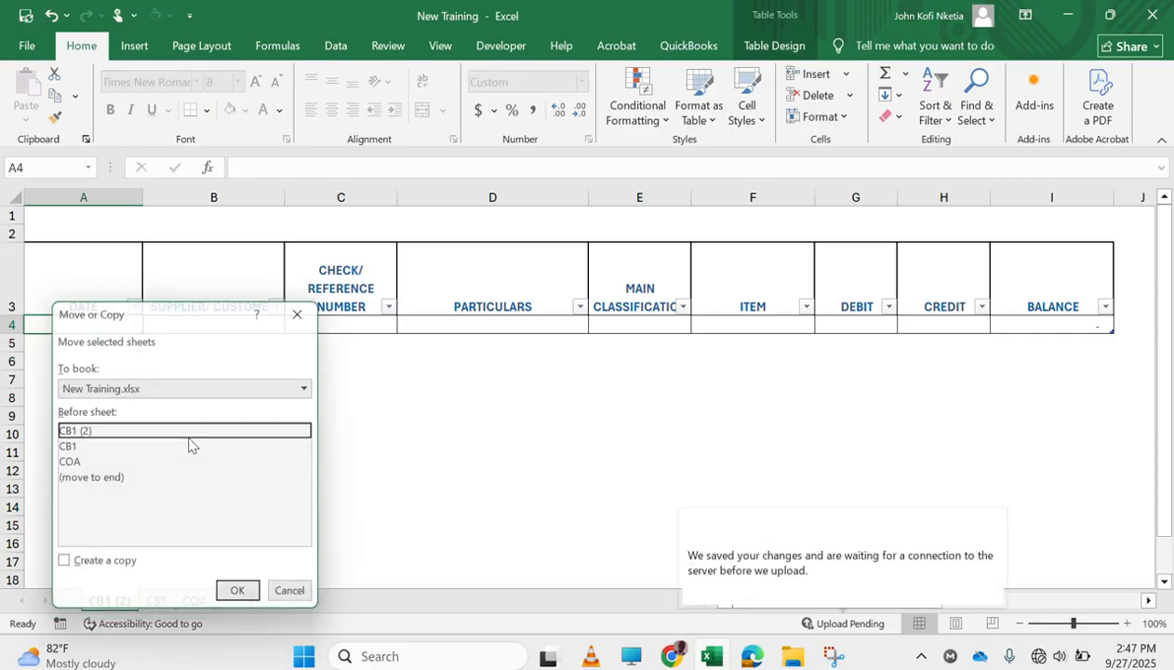
{"action": "left_click", "coordinate": [100, 569]}
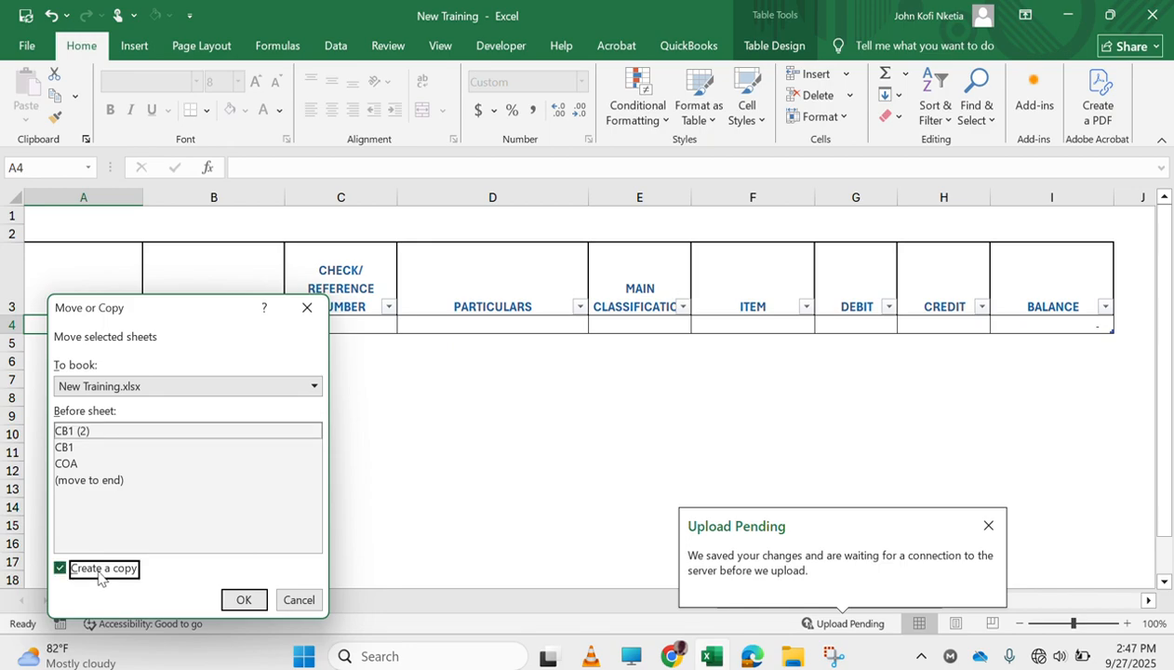
{"action": "left_click", "coordinate": [245, 603]}
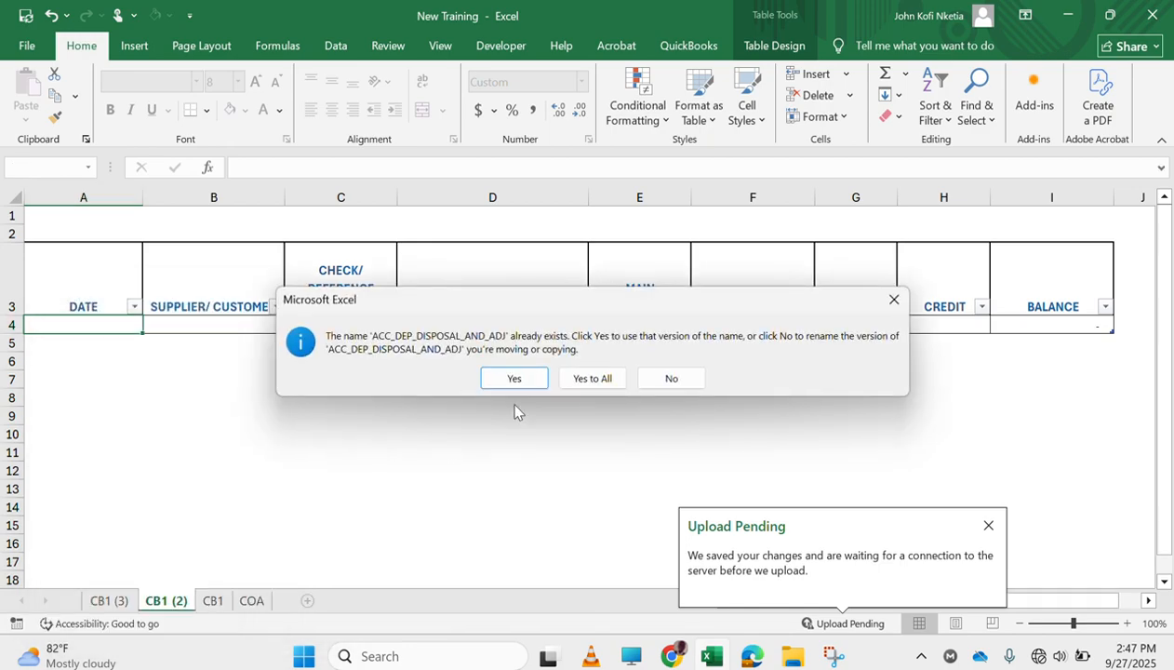
{"action": "left_click", "coordinate": [601, 380]}
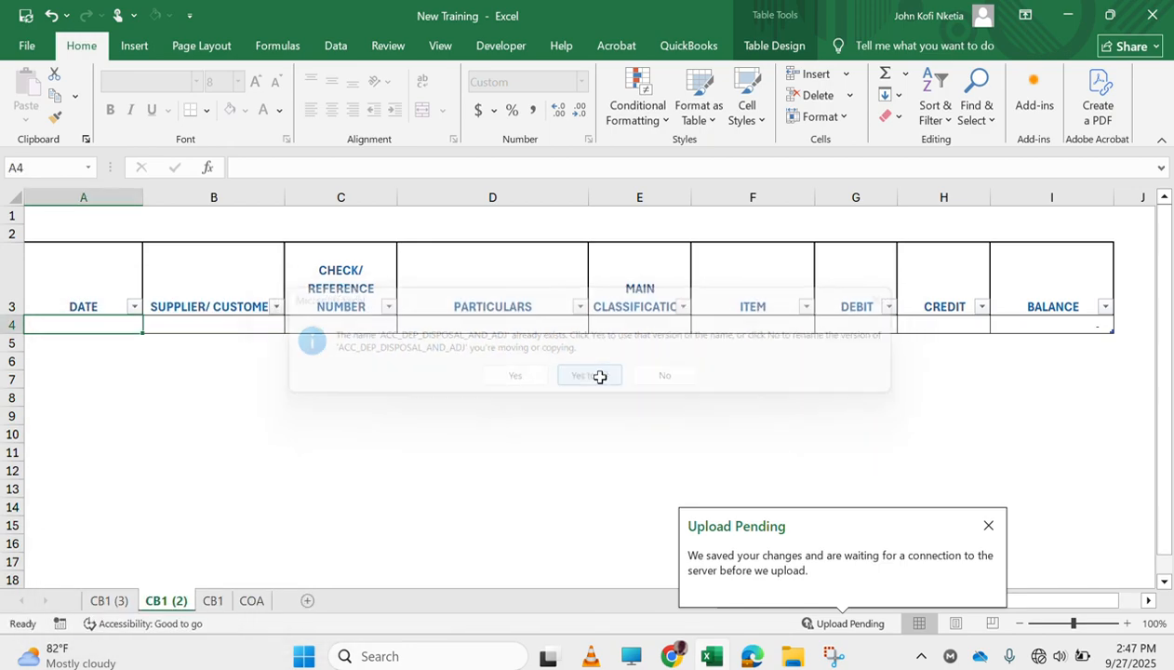
Create a copy of the CB1 (3) sheet placed before it in the same workbook, using the existing versions of all conflicting names
{"action": "right_click", "coordinate": [110, 605]}
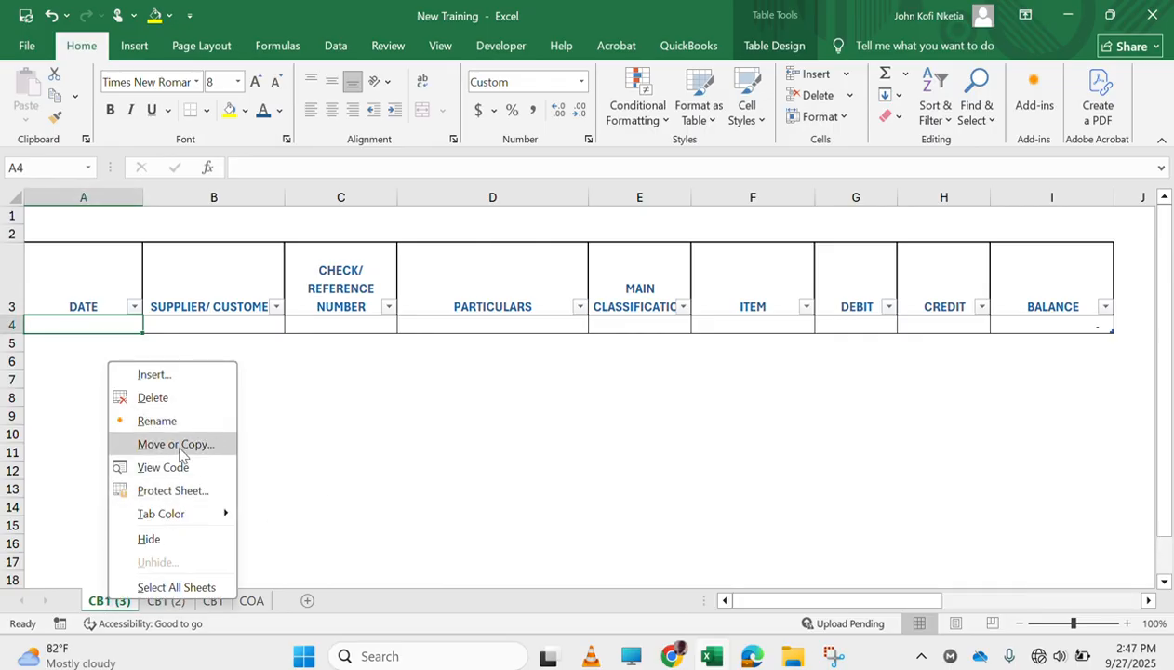
{"action": "left_click", "coordinate": [179, 445]}
{"action": "left_click", "coordinate": [92, 579]}
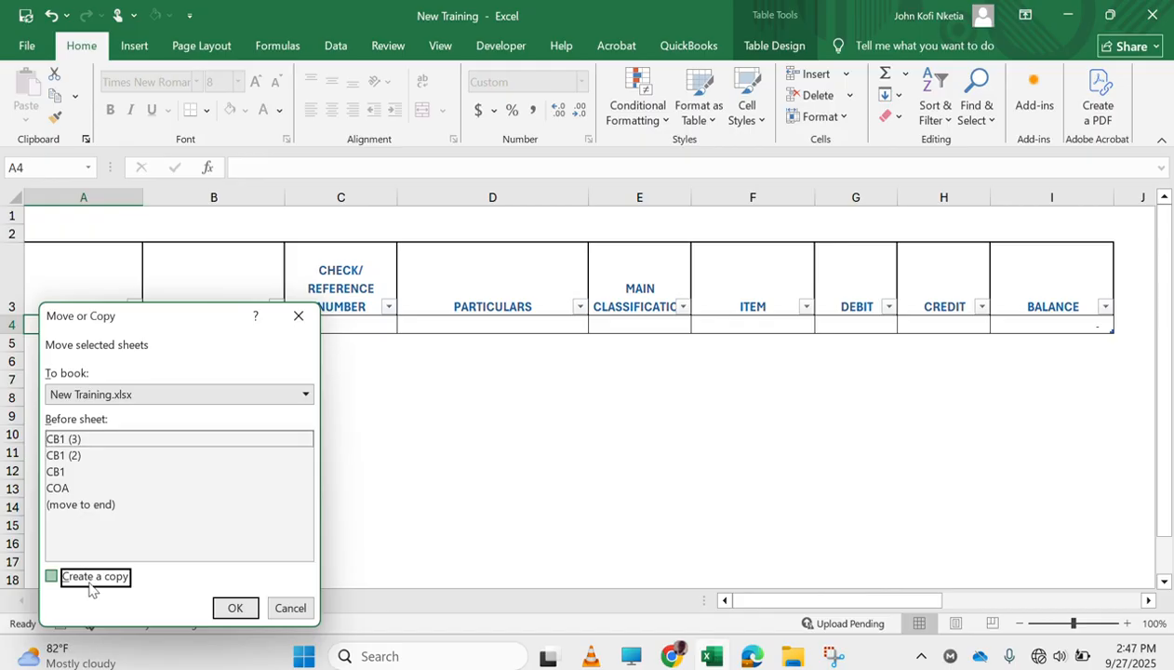
{"action": "left_click", "coordinate": [235, 607]}
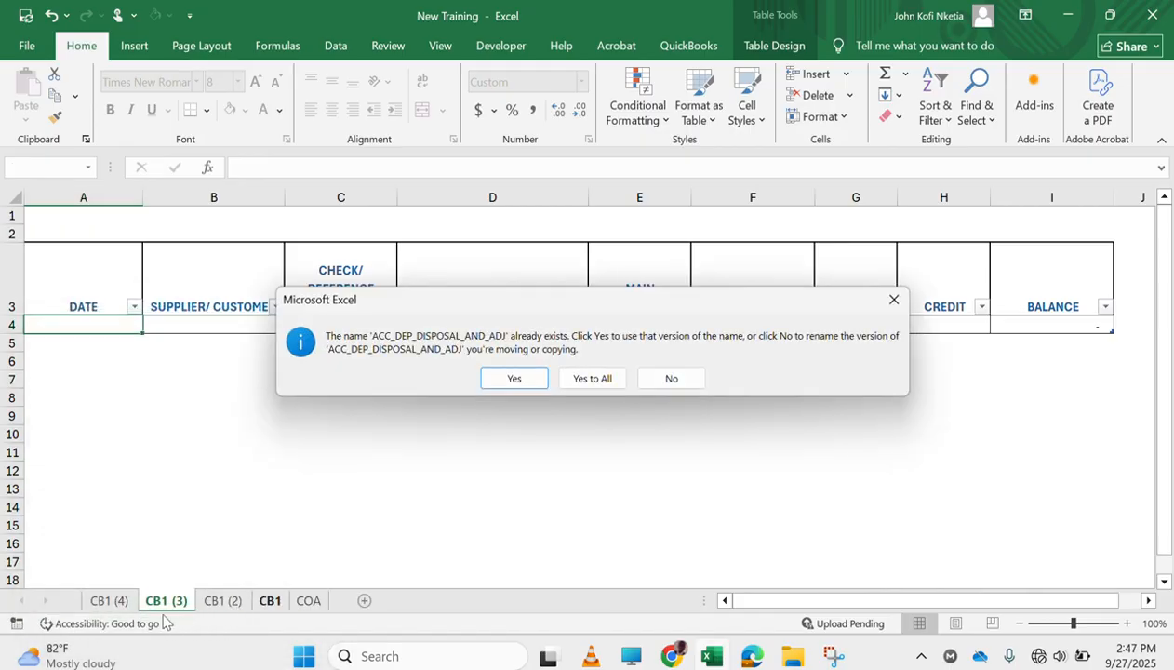
{"action": "left_click", "coordinate": [591, 379]}
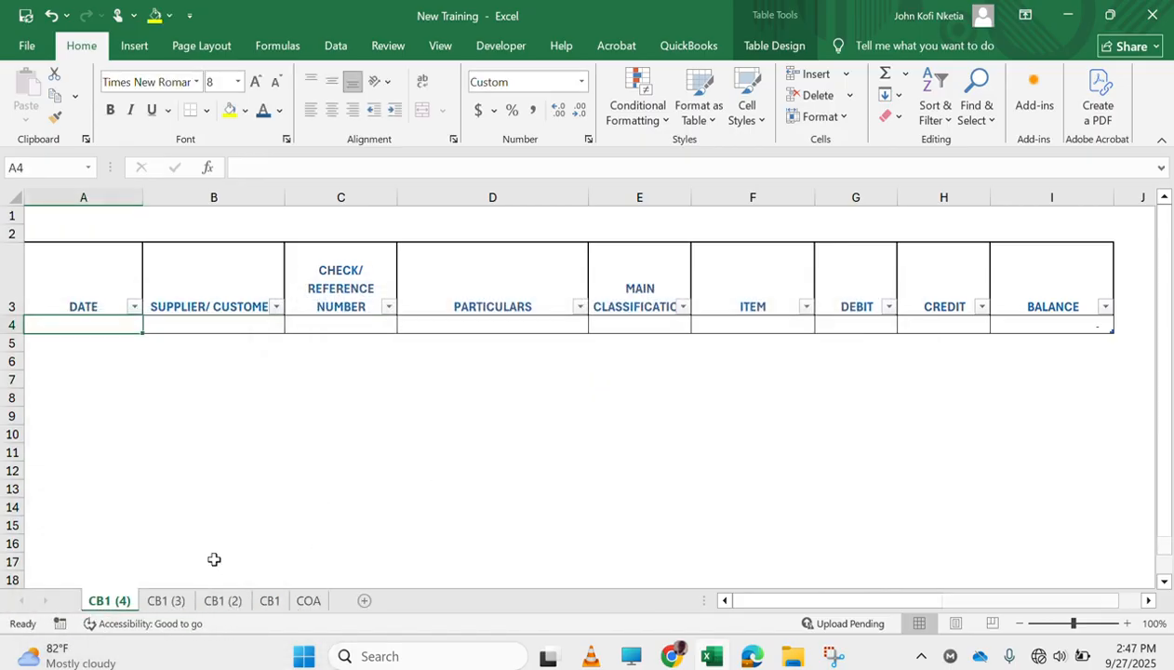
Create a copy of the CB1 (4) sheet placed before it in the same workbook, accepting all existing defined names
{"action": "right_click", "coordinate": [111, 604]}
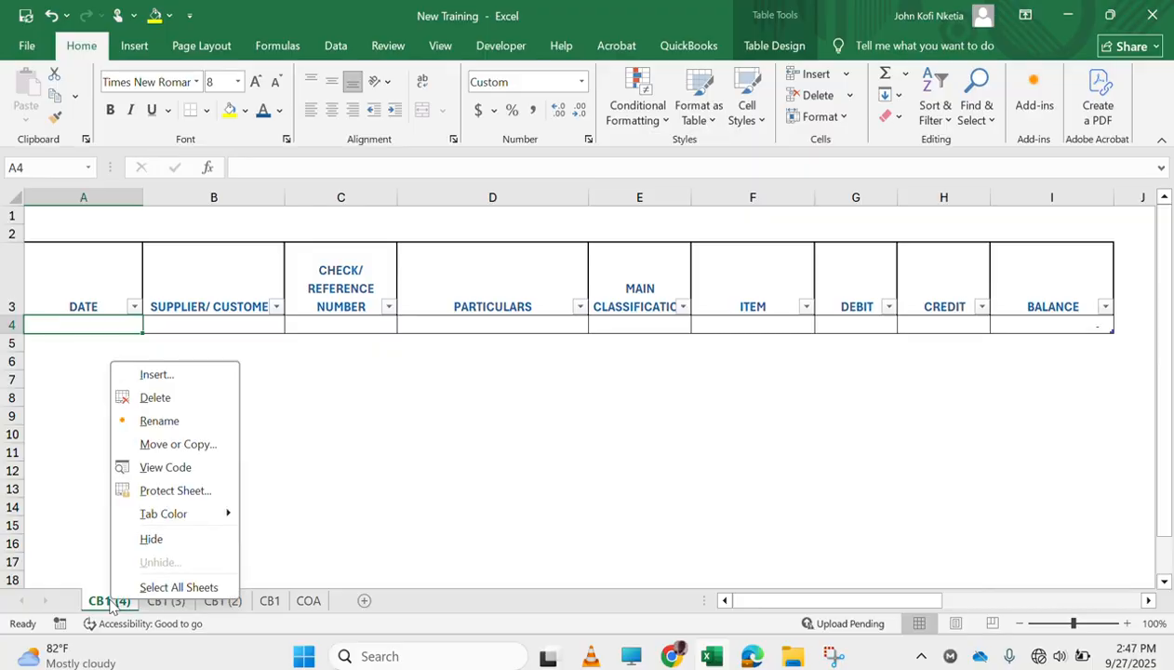
{"action": "left_click", "coordinate": [178, 443]}
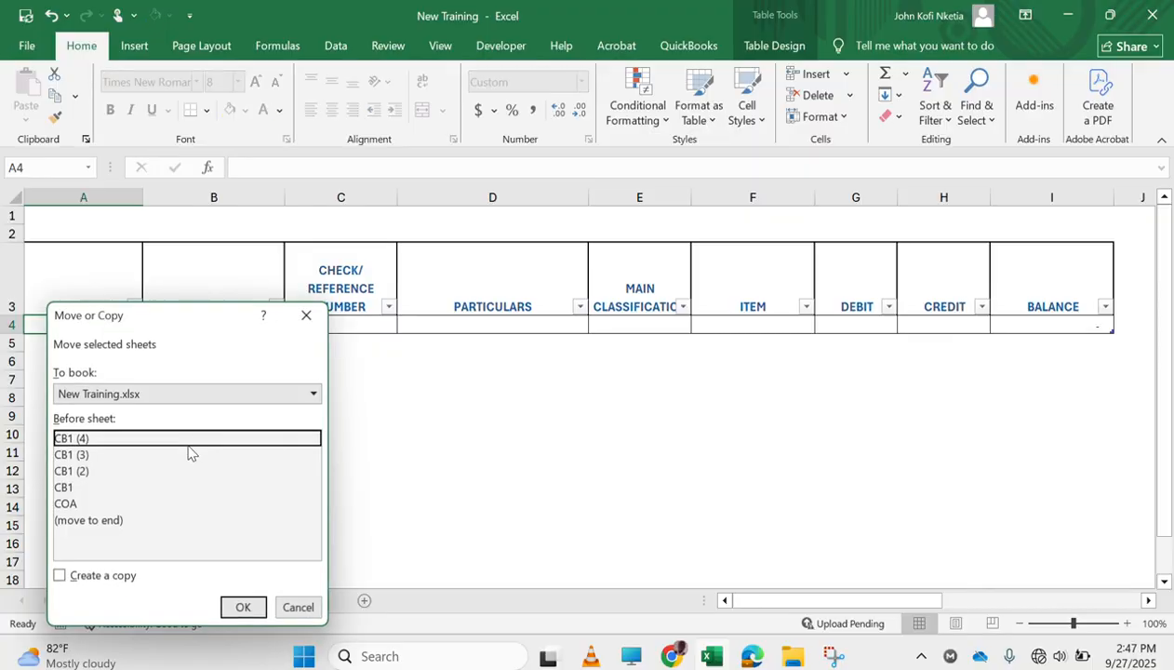
{"action": "left_click", "coordinate": [59, 576]}
{"action": "left_click", "coordinate": [243, 608]}
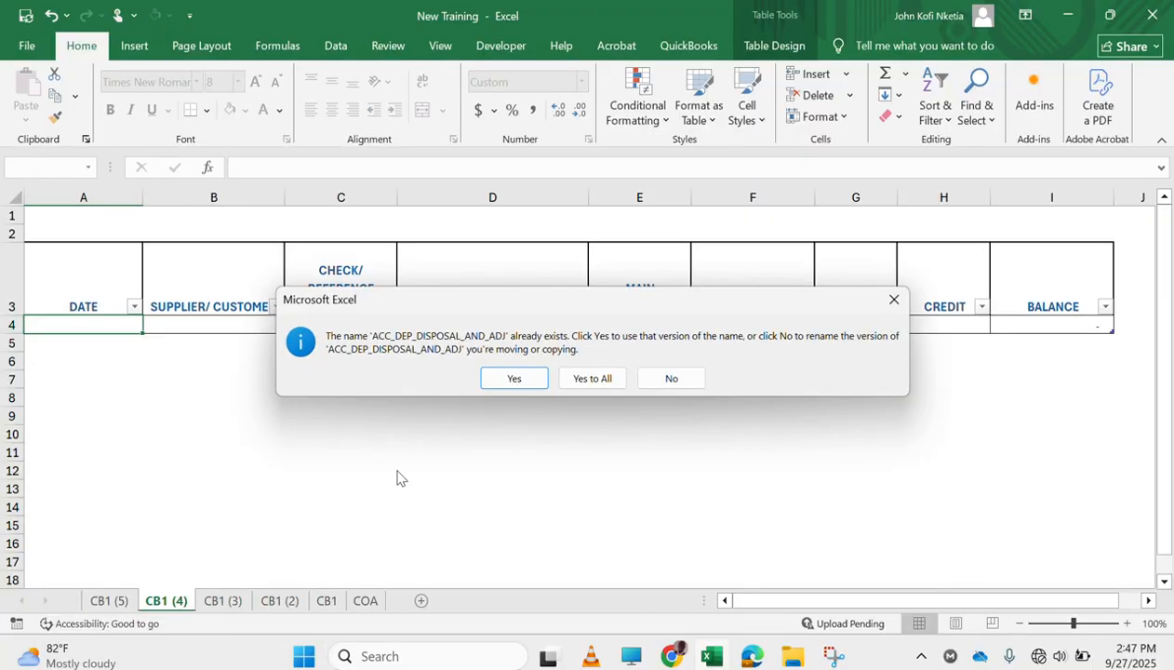
{"action": "left_click", "coordinate": [613, 380]}
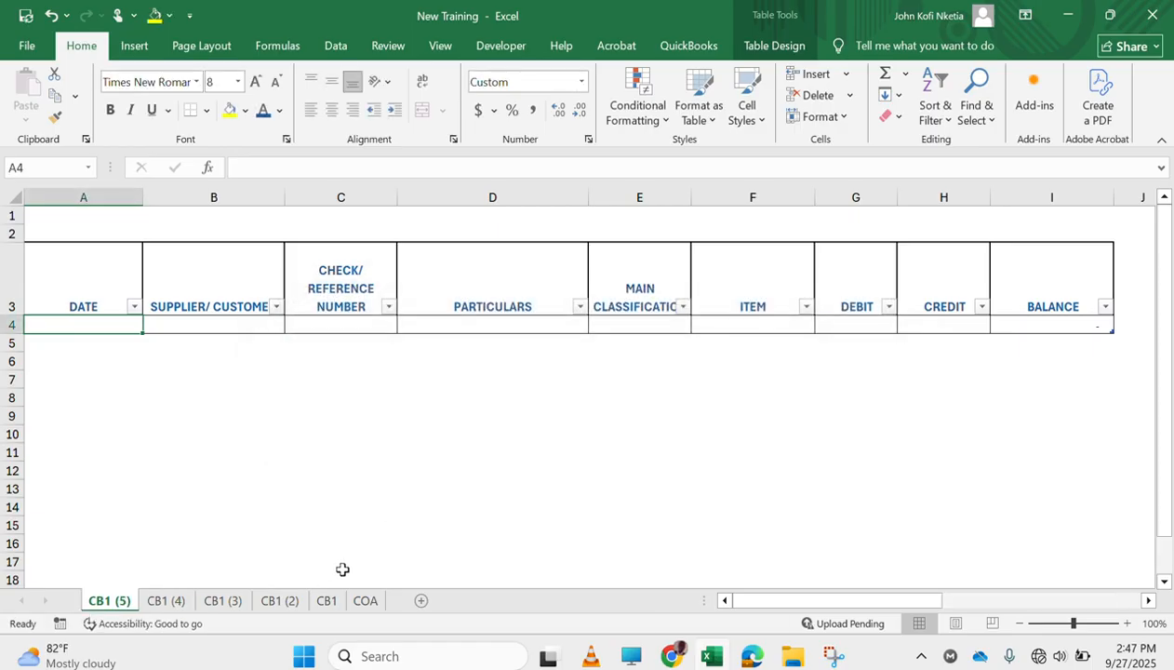
Try to copy the CB1 (5) and CB1 (4) sheets together as a group within the same workbook
{"action": "right_click", "coordinate": [105, 605]}
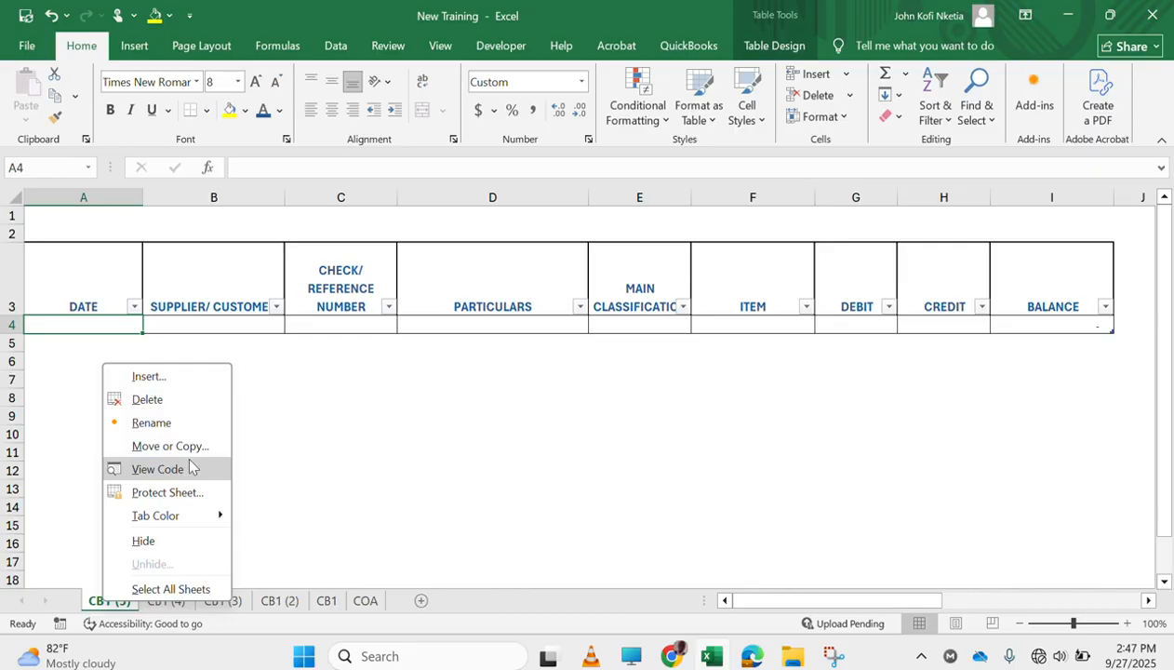
{"action": "left_click", "coordinate": [167, 611]}
{"action": "left_click", "coordinate": [168, 605], "text": "ctrl"}
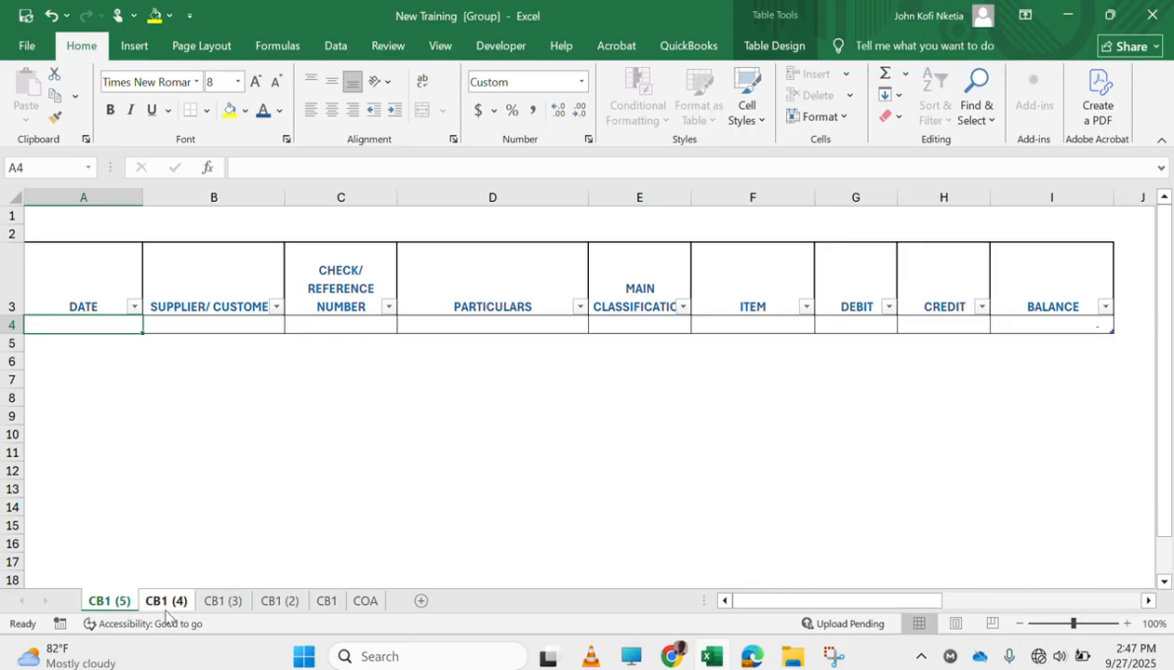
{"action": "right_click", "coordinate": [168, 604]}
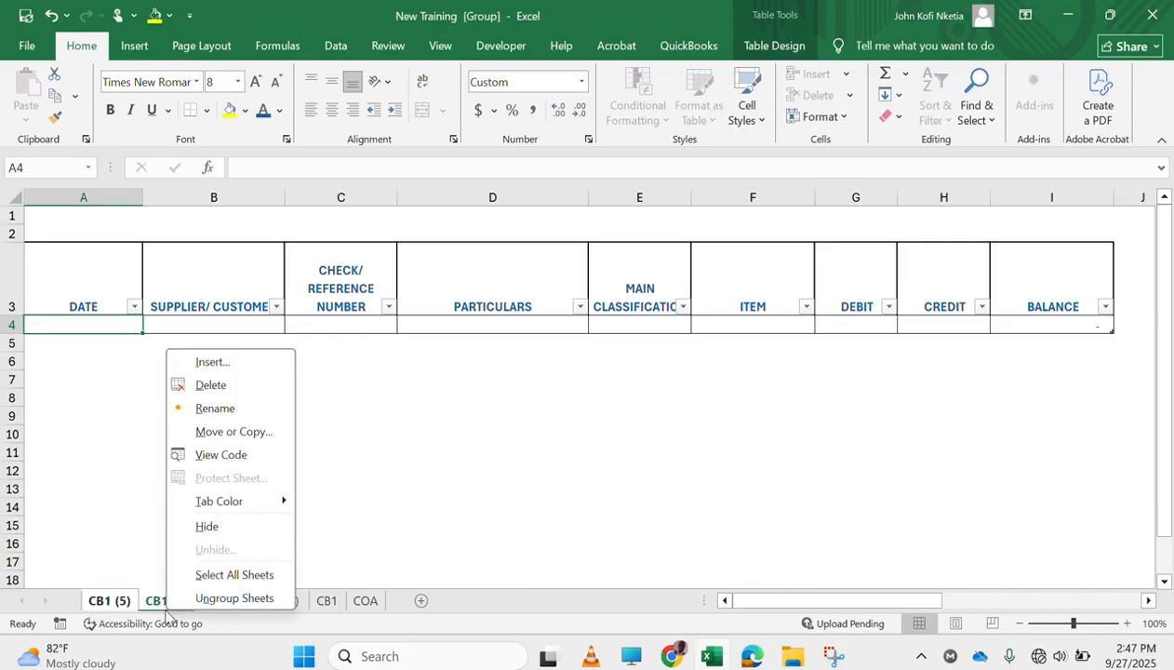
{"action": "left_click", "coordinate": [247, 433]}
{"action": "left_click", "coordinate": [154, 566]}
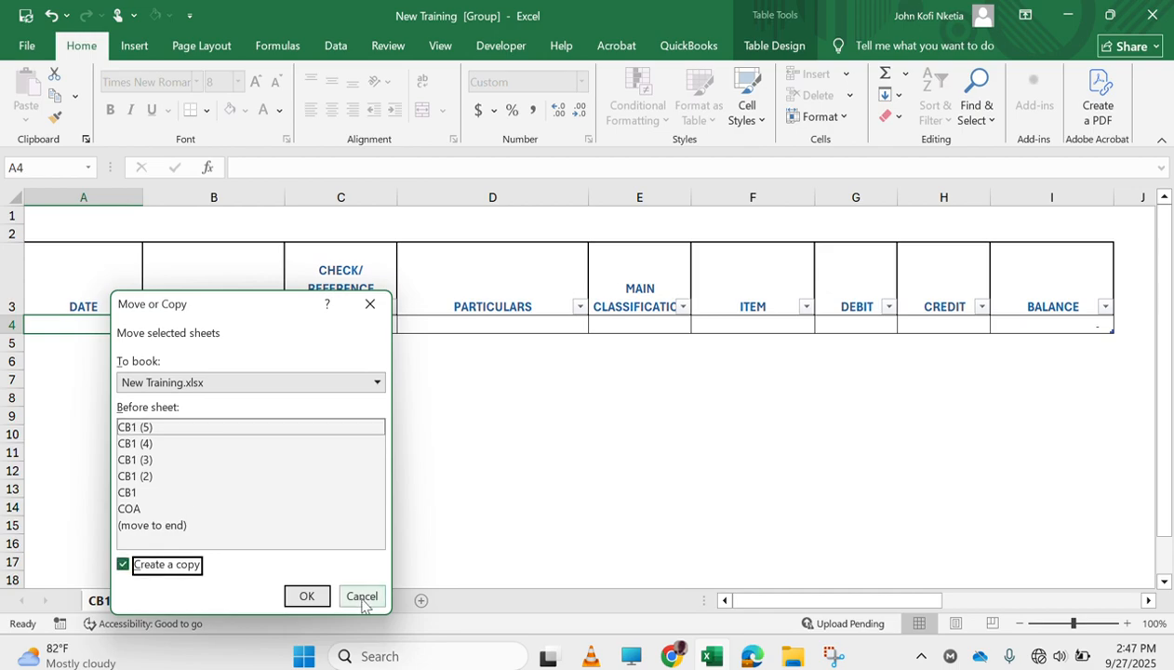
{"action": "left_click", "coordinate": [307, 597]}
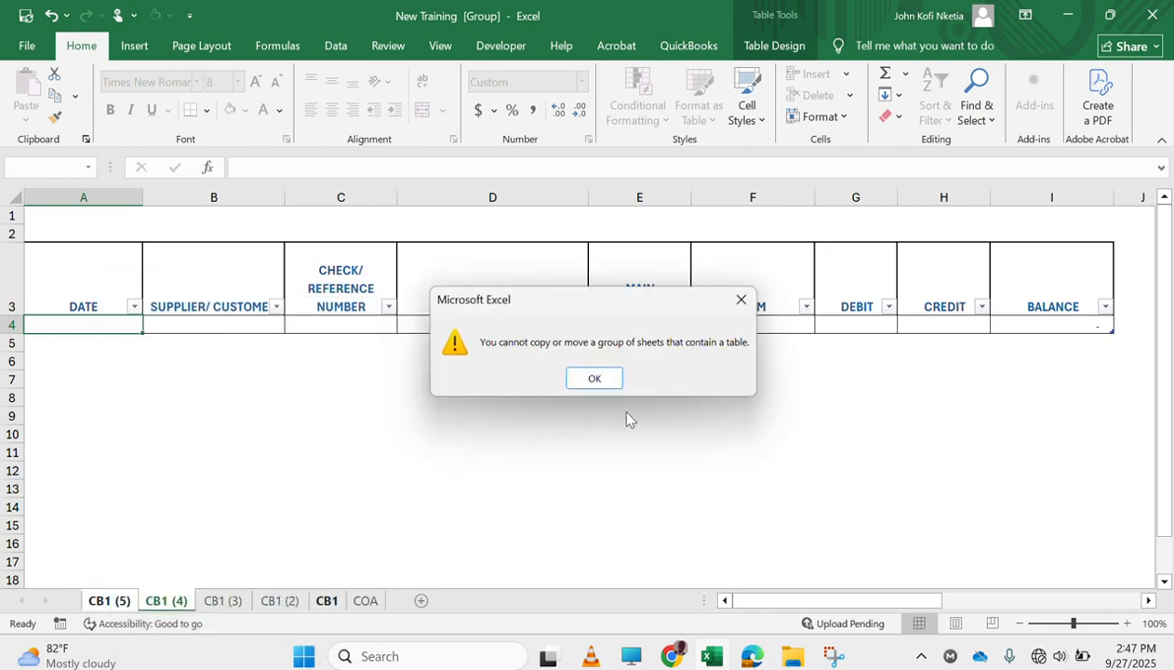
{"action": "left_click", "coordinate": [593, 380]}
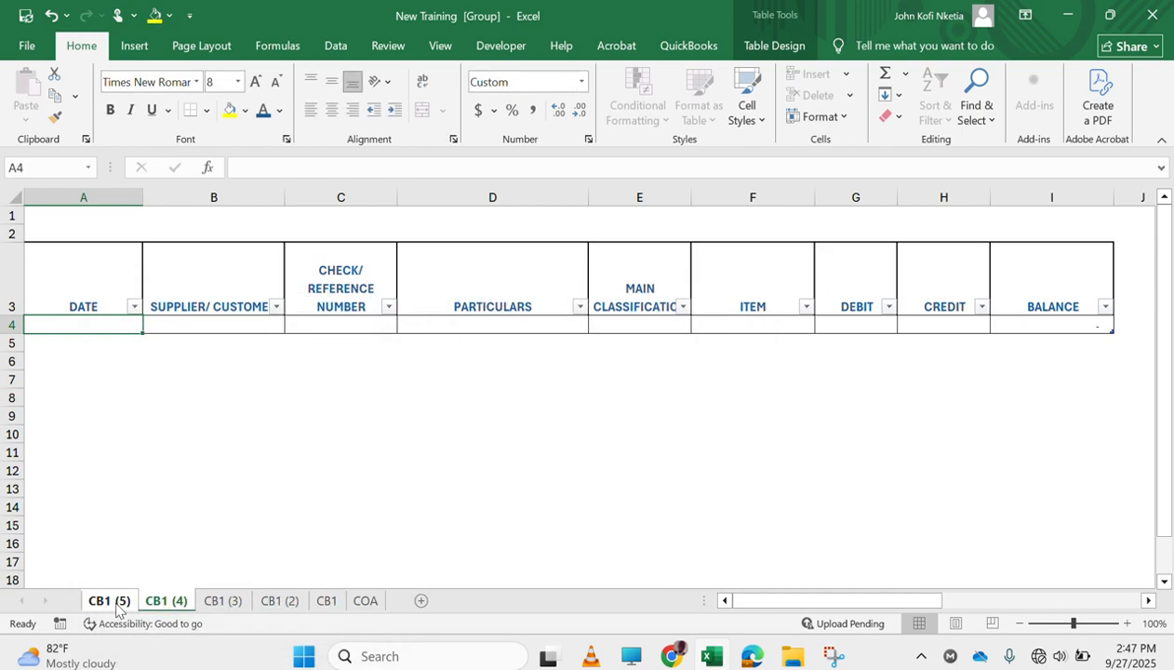
{"action": "left_click", "coordinate": [156, 602]}
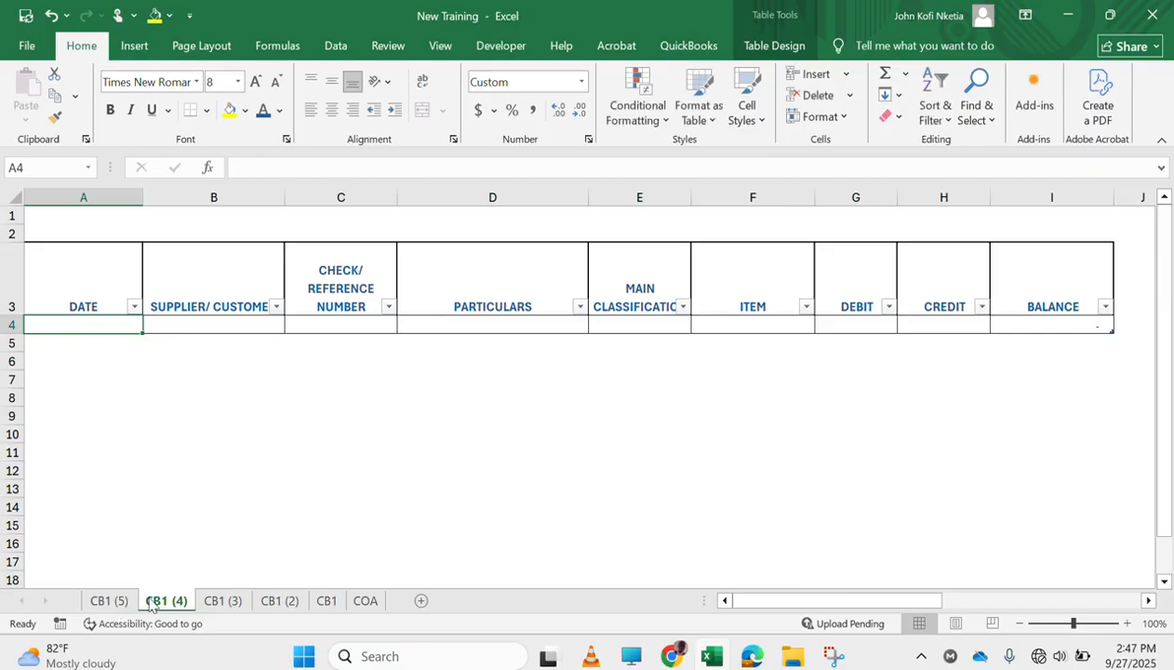
Create a copy of only the CB1 (5) sheet, placed before it in the same workbook, accepting all existing defined names
{"action": "left_click", "coordinate": [109, 601]}
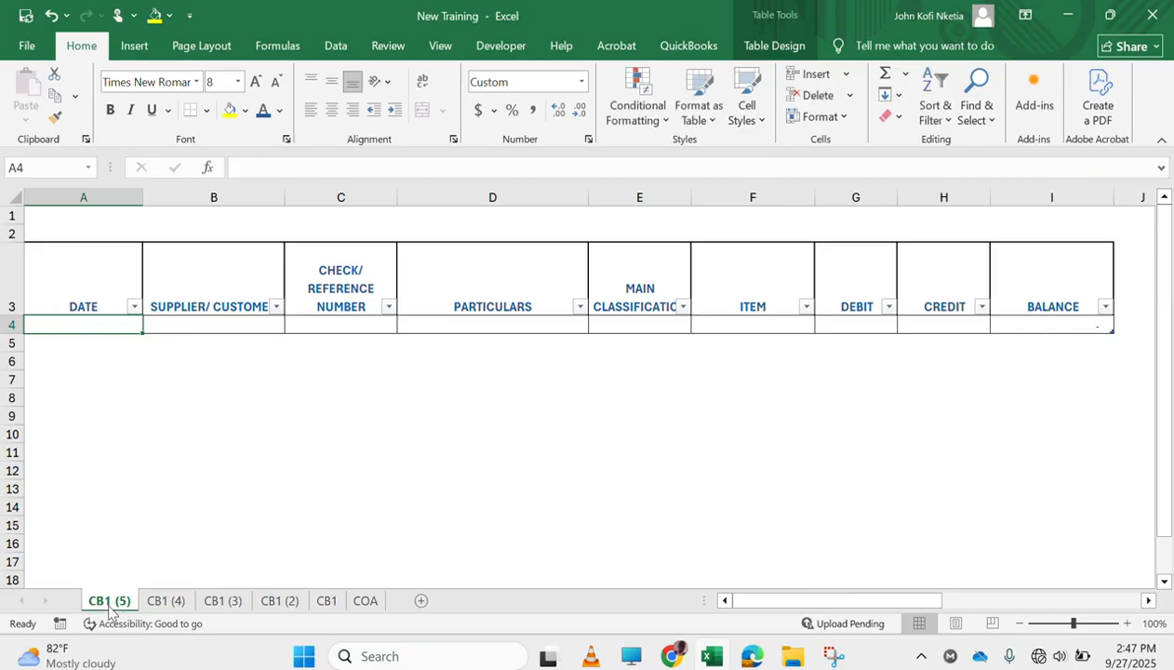
{"action": "right_click", "coordinate": [109, 601]}
{"action": "left_click", "coordinate": [203, 453]}
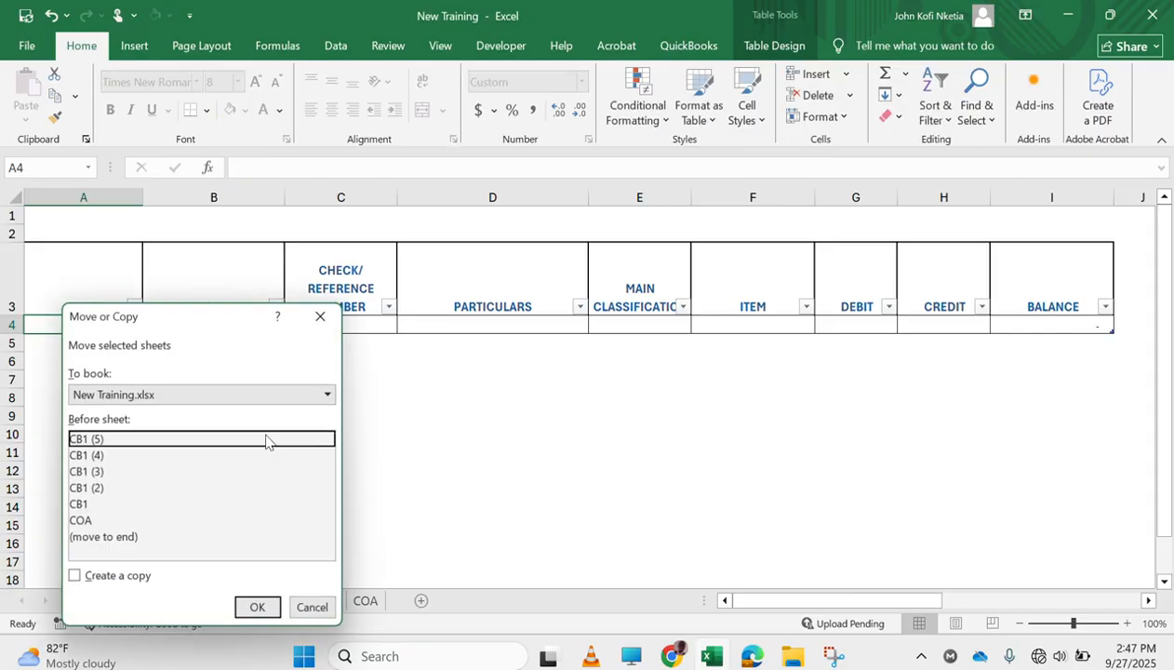
{"action": "left_click", "coordinate": [115, 578]}
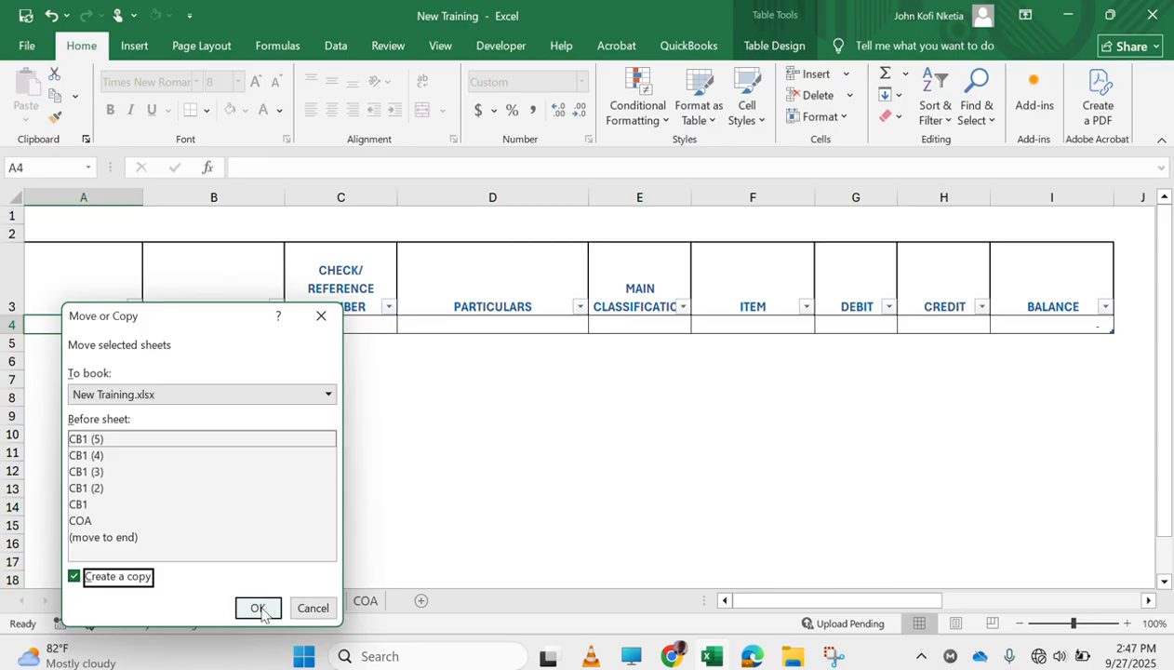
{"action": "left_click", "coordinate": [256, 606]}
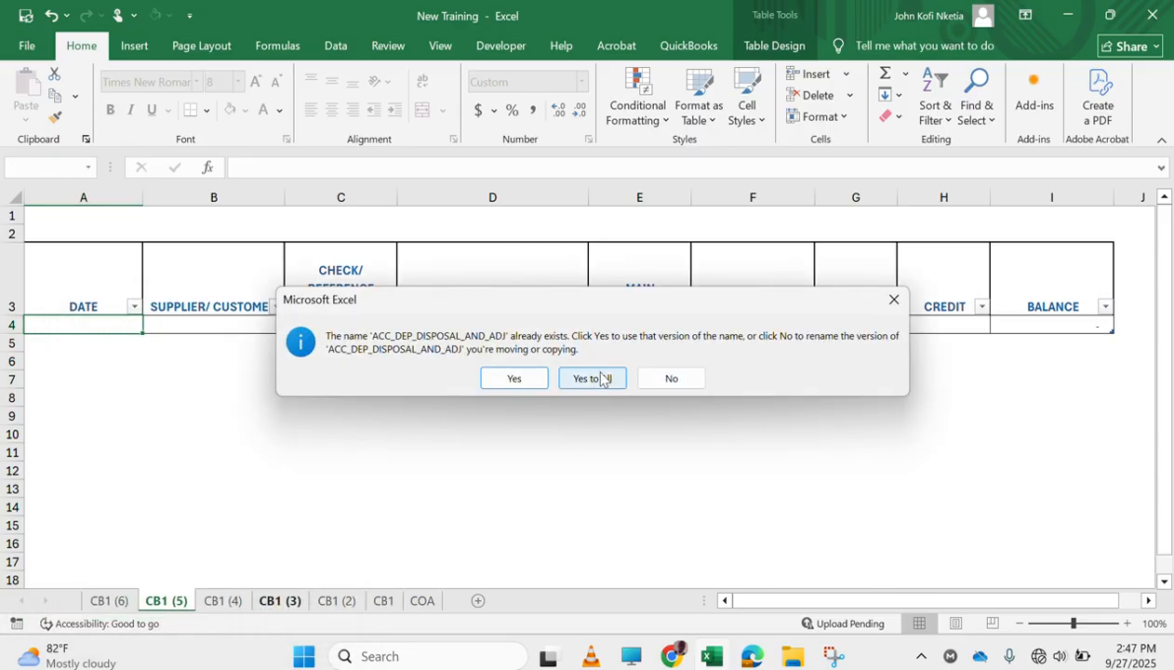
{"action": "left_click", "coordinate": [596, 378]}
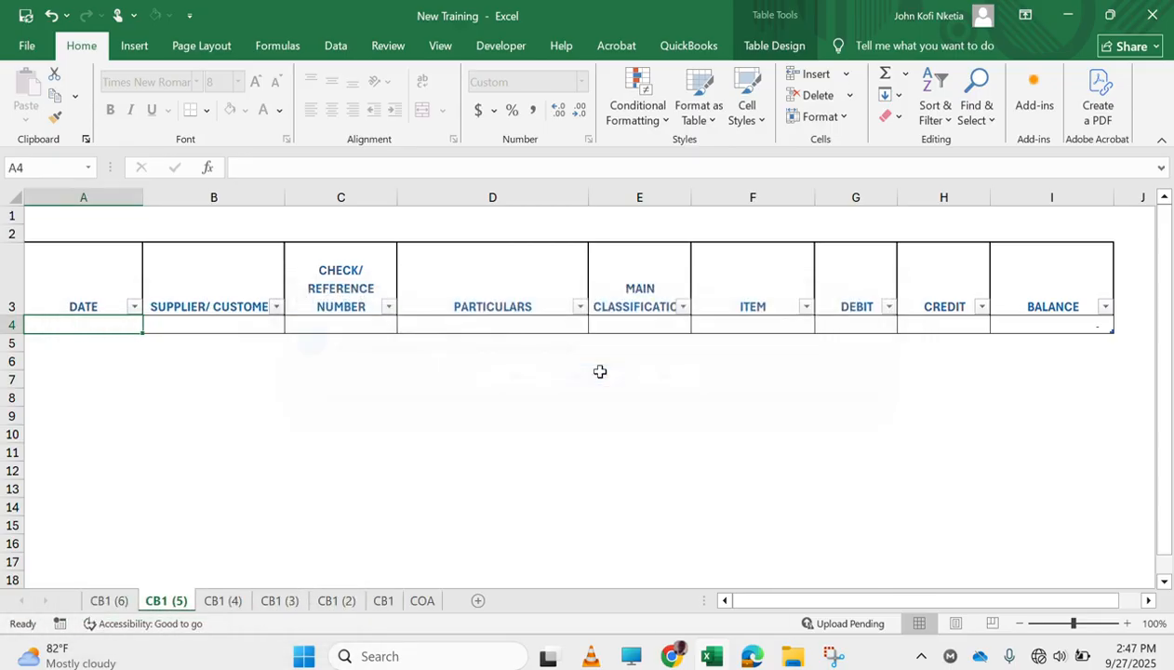
Create a copy of the CB1 (6) sheet placed before it in the same workbook, accepting all existing defined names
{"action": "right_click", "coordinate": [107, 602]}
{"action": "left_click", "coordinate": [184, 443]}
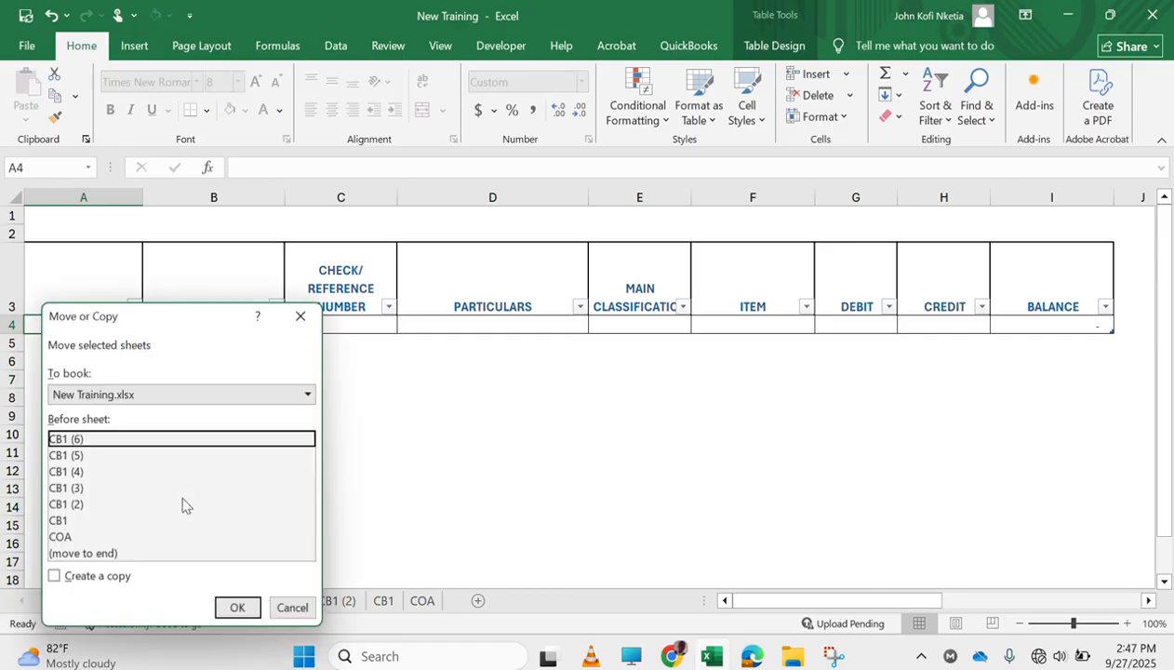
{"action": "left_click", "coordinate": [86, 576]}
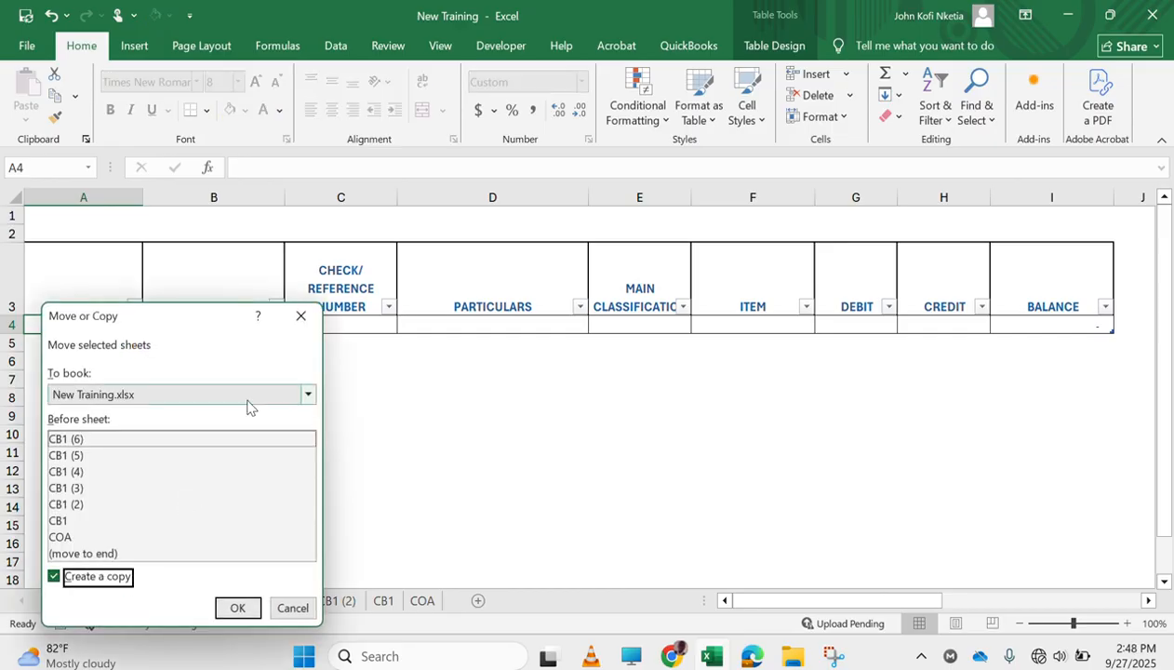
{"action": "left_click", "coordinate": [237, 612]}
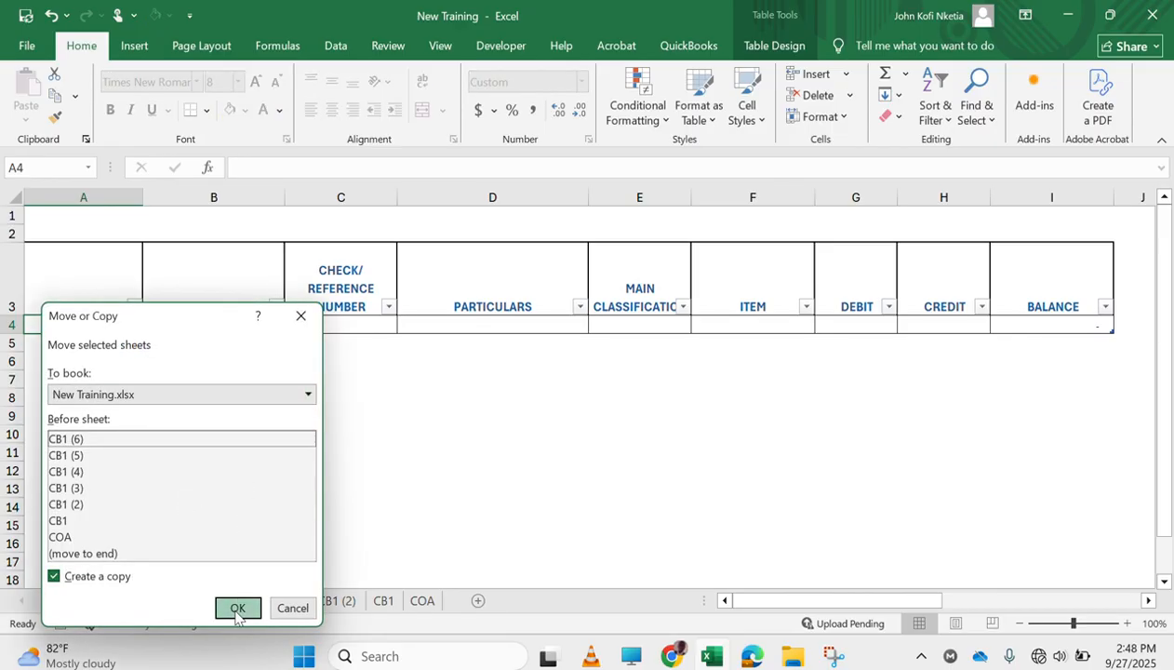
{"action": "left_click", "coordinate": [589, 374]}
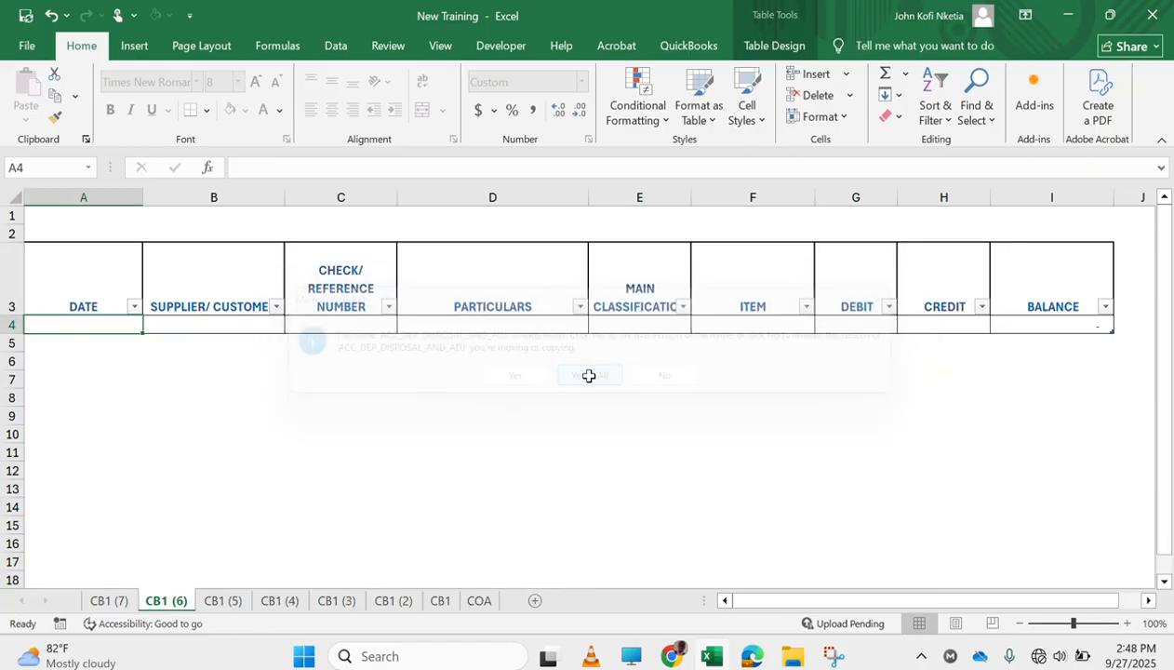
Rename the CB1 (2) sheet as CB2 and the CB1 (3) sheet as CB3
{"action": "left_click", "coordinate": [394, 600]}
{"action": "double_click", "coordinate": [400, 600]}
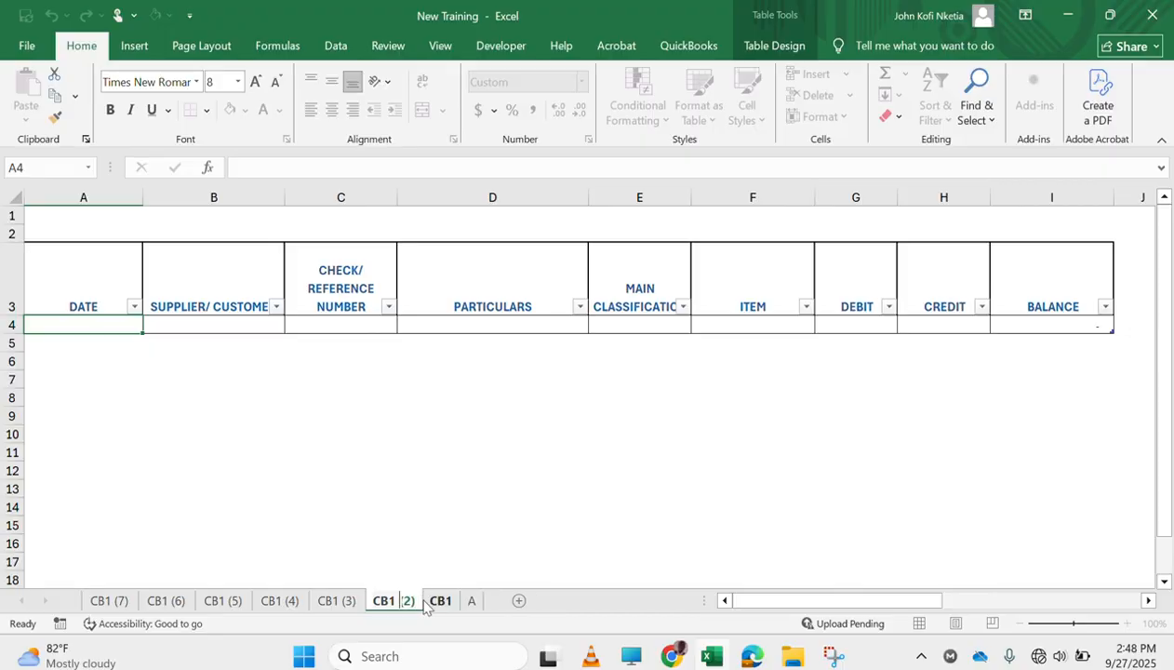
{"action": "type", "text": "CB2"}
{"action": "key", "text": "Return"}
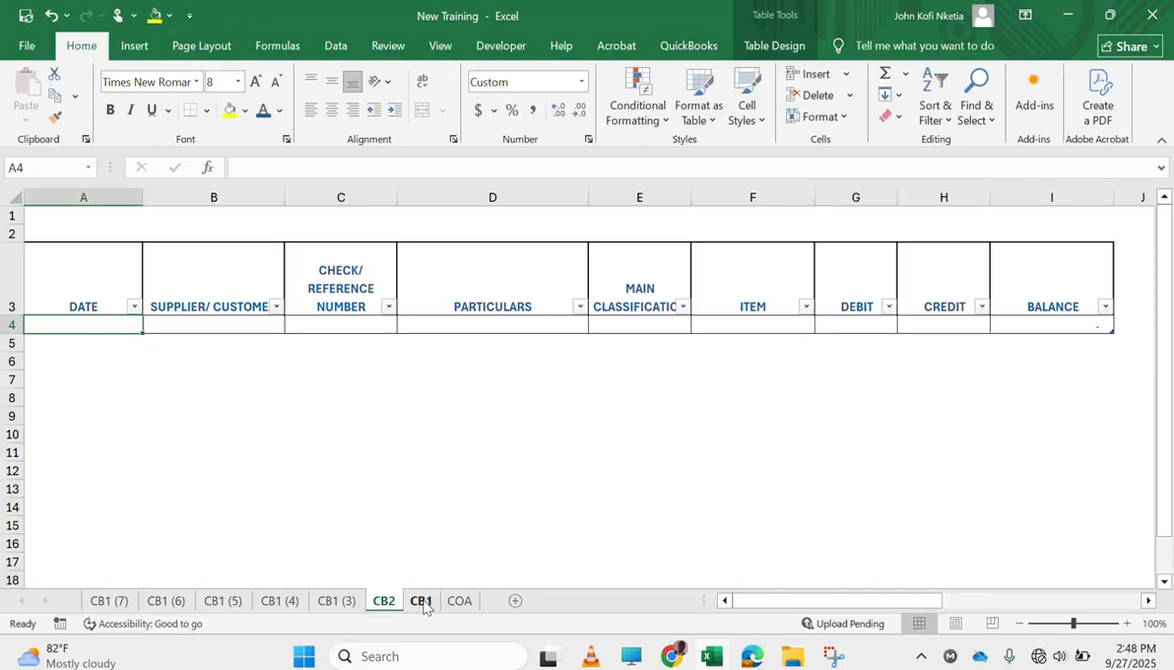
{"action": "double_click", "coordinate": [341, 600]}
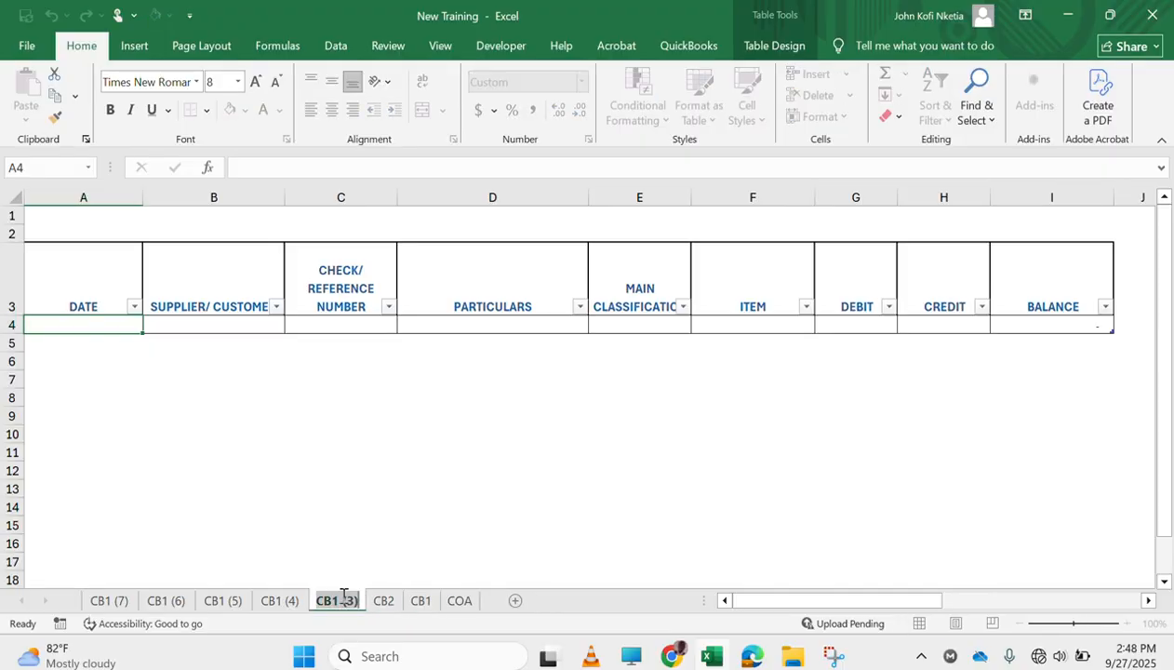
{"action": "type", "text": "CB3"}
{"action": "key", "text": "Return"}
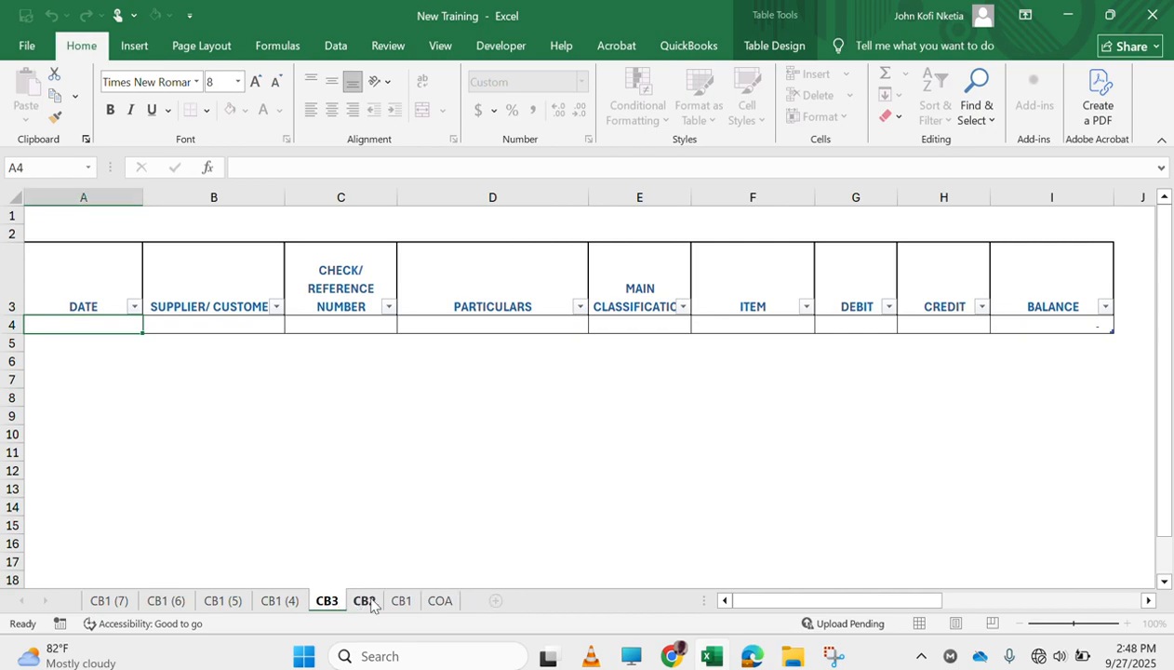
Rename the CB1 (4) sheet as CB4
{"action": "double_click", "coordinate": [279, 600]}
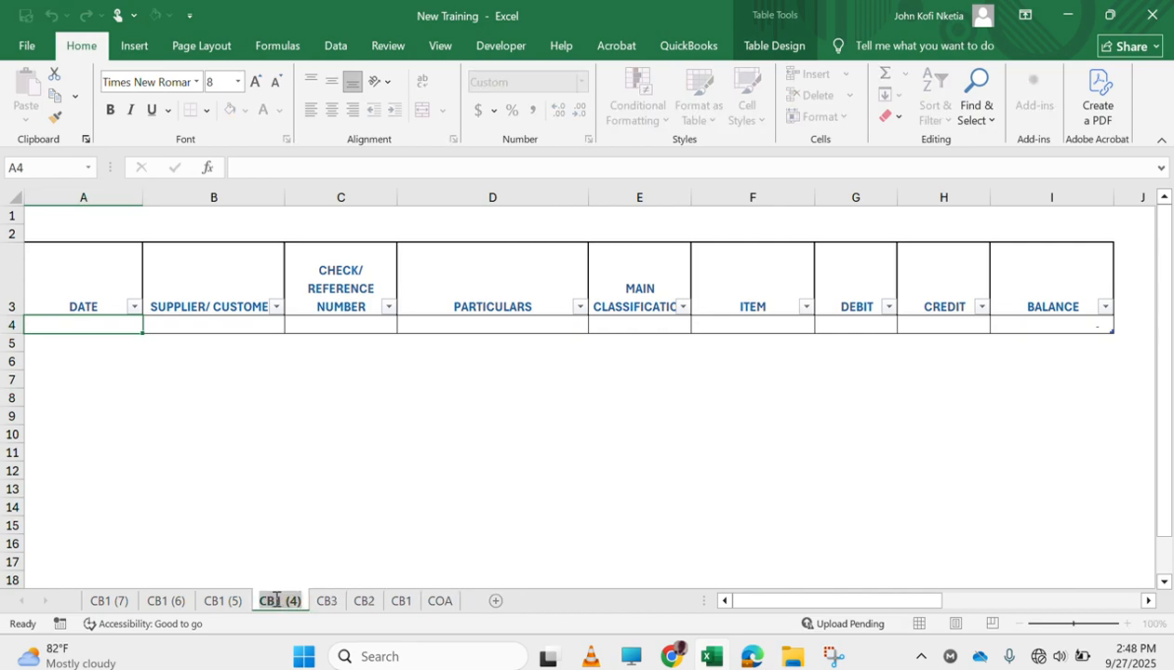
{"action": "type", "text": "CB4"}
{"action": "key", "text": "Return"}
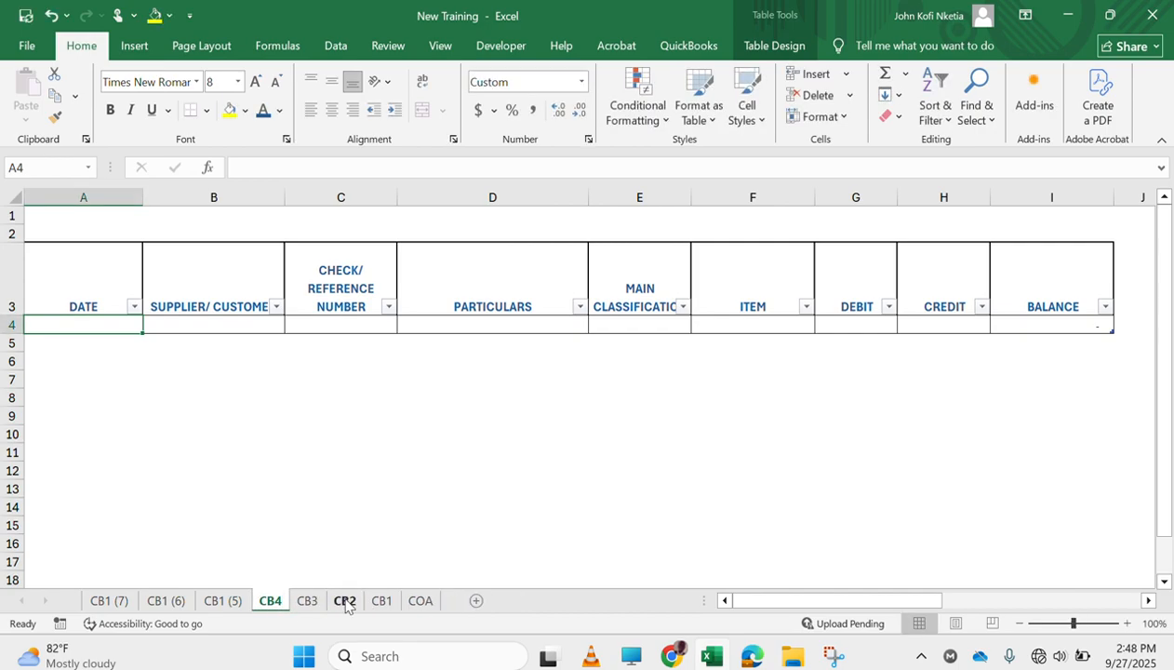
Rename the CB1 (5) sheet as CB5
{"action": "double_click", "coordinate": [222, 600]}
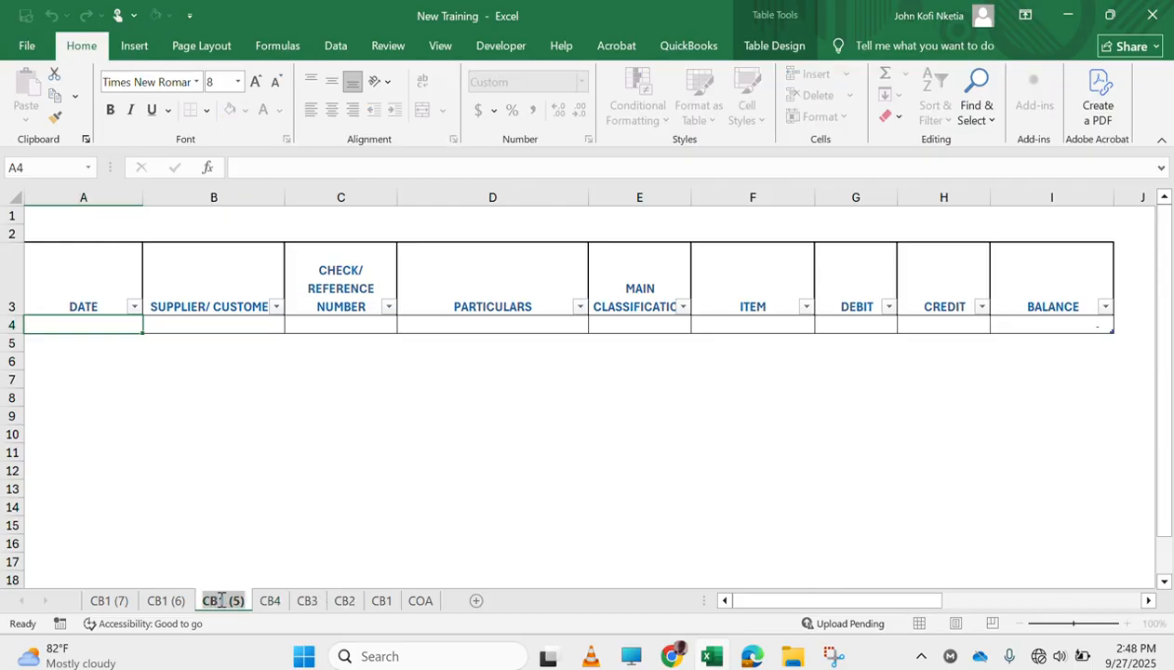
{"action": "left_click", "coordinate": [222, 600]}
{"action": "left_click_drag", "start_coordinate": [221, 600], "coordinate": [287, 607]}
{"action": "type", "text": "5"}
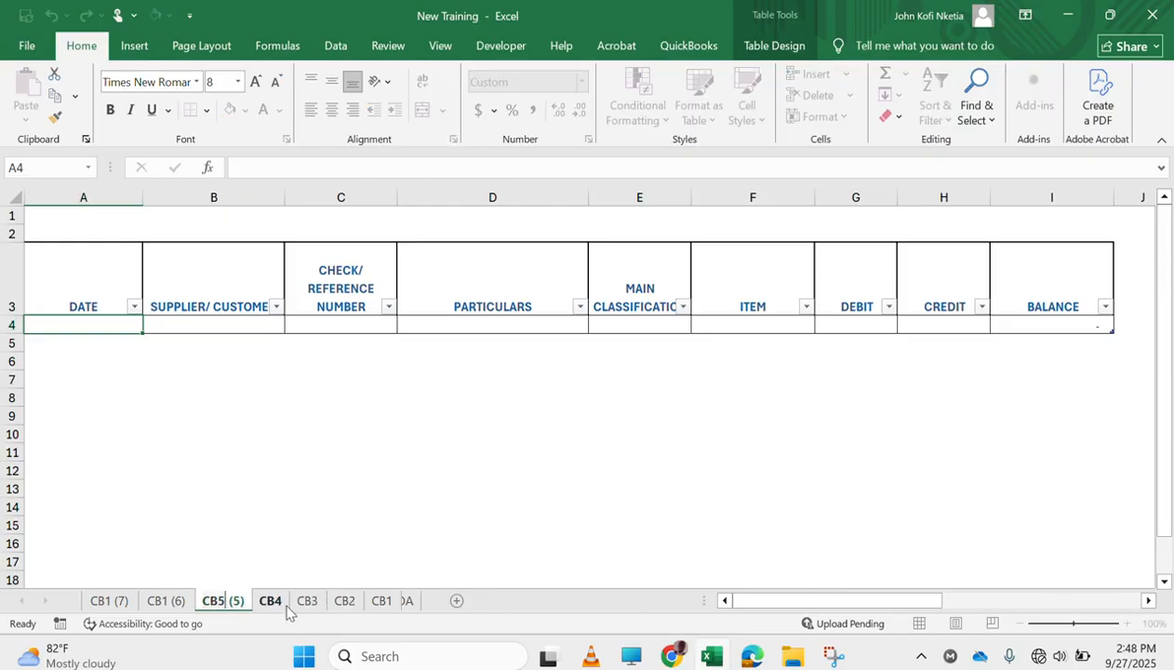
{"action": "key", "text": "Return"}
Rename the CB1 (6) sheet as CB6
{"action": "double_click", "coordinate": [162, 600]}
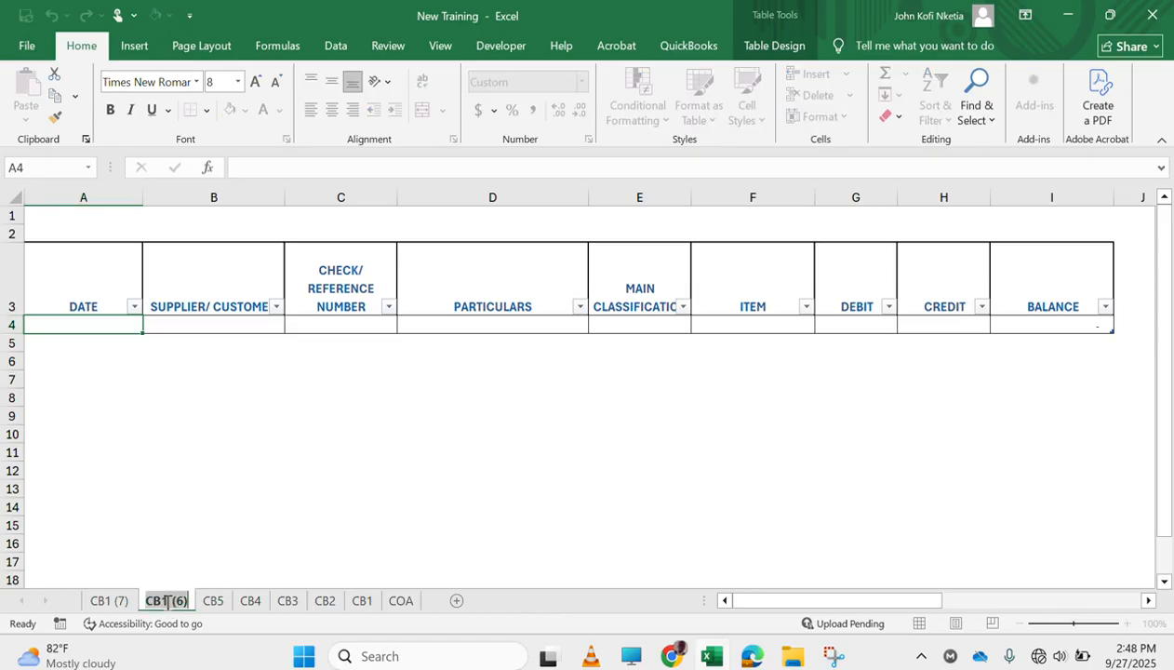
{"action": "left_click", "coordinate": [159, 597]}
{"action": "left_click_drag", "start_coordinate": [159, 597], "coordinate": [244, 604]}
{"action": "type", "text": "6"}
{"action": "key", "text": "Return"}
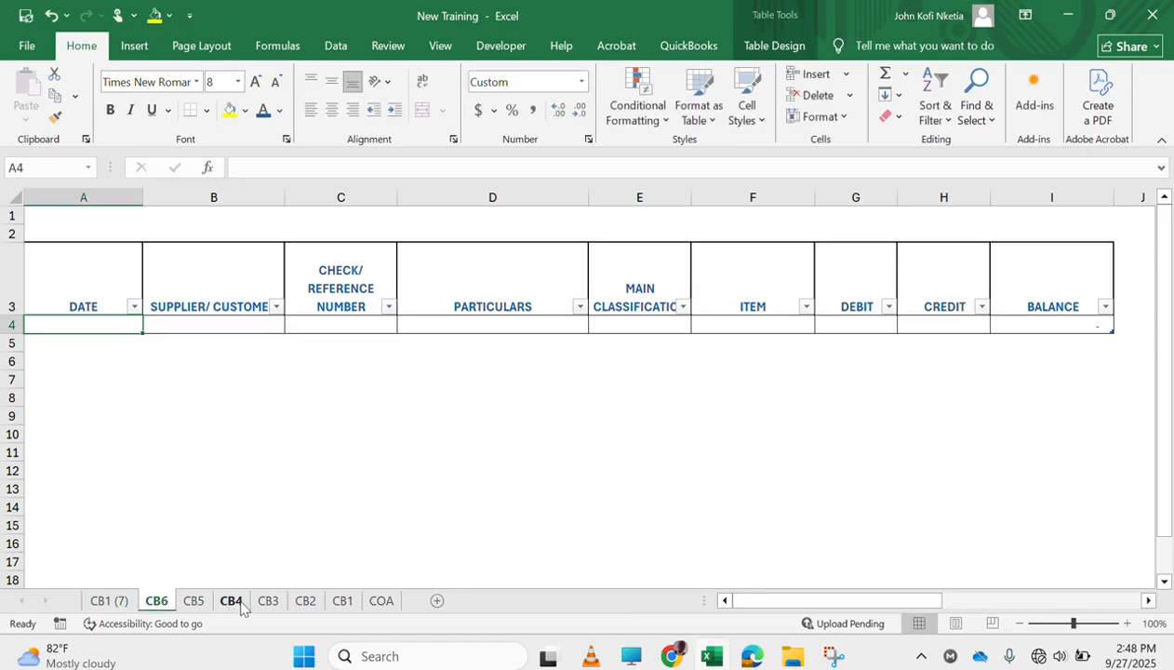
Rename the CB1 (7) sheet as CB7
{"action": "double_click", "coordinate": [116, 600]}
{"action": "left_click", "coordinate": [107, 600]}
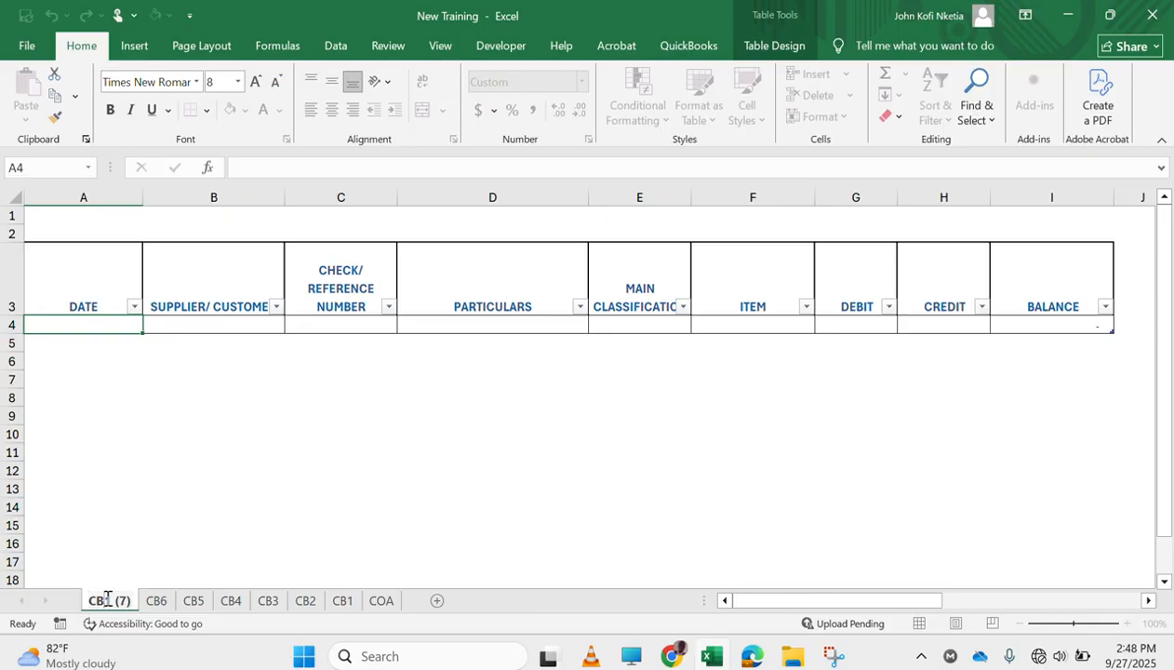
{"action": "left_click_drag", "start_coordinate": [107, 600], "coordinate": [170, 602]}
{"action": "type", "text": "7"}
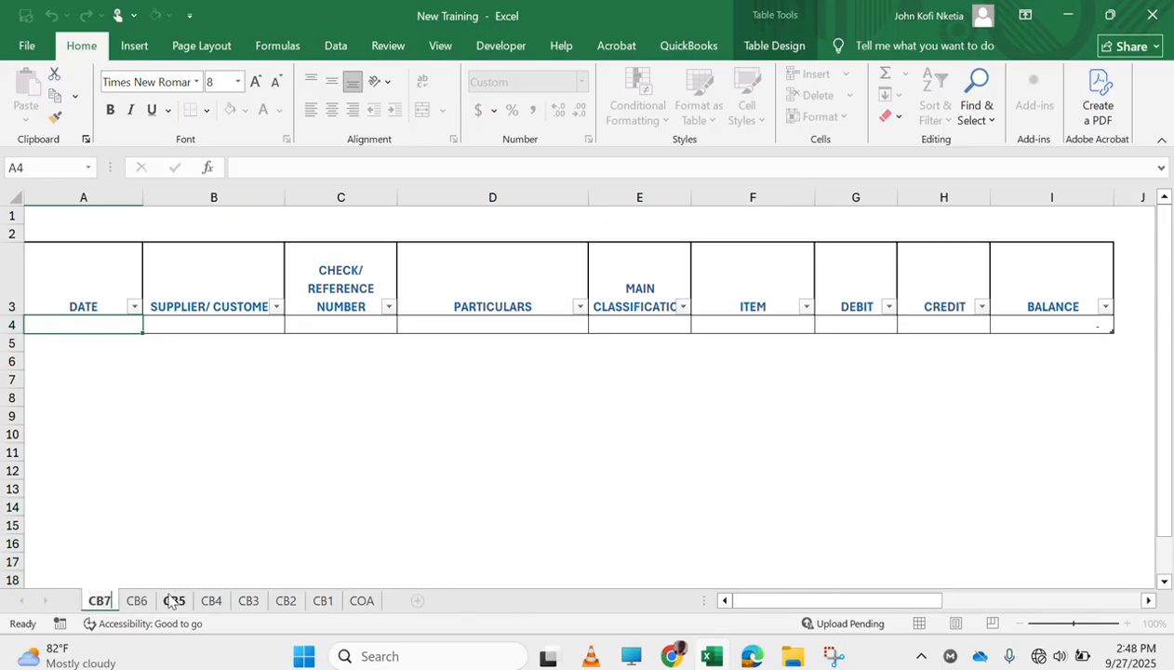
{"action": "key", "text": "Return"}
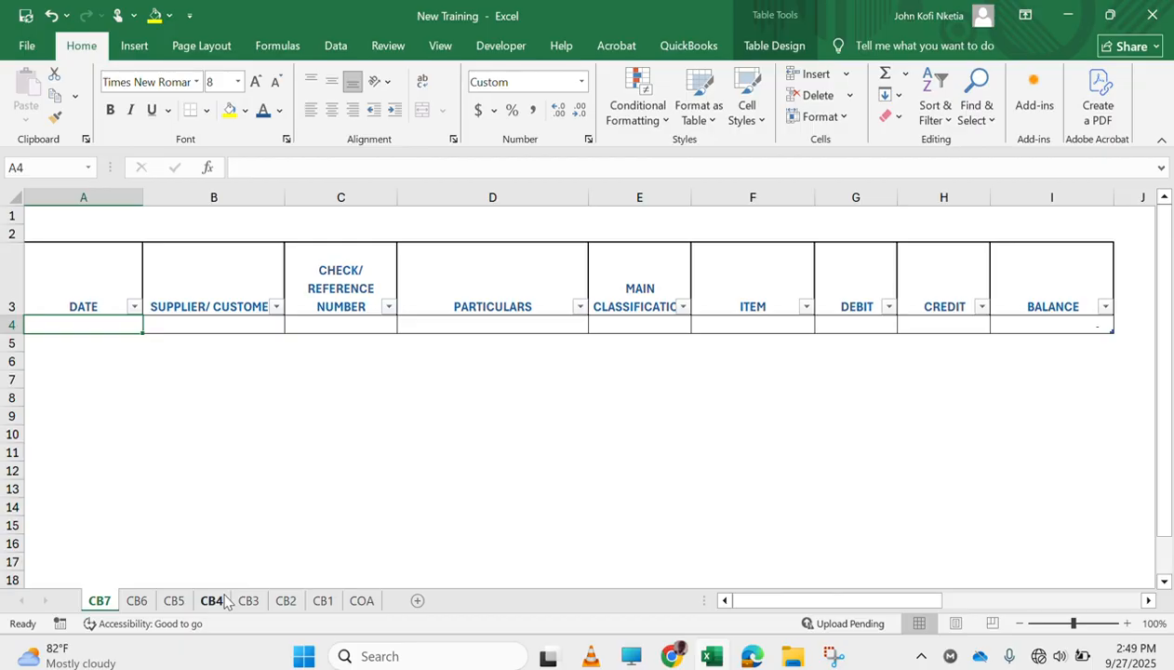
Group all cash book sheets from CB7 to CB1, leaving out the COA sheet
{"action": "left_click", "coordinate": [137, 601], "text": "ctrl"}
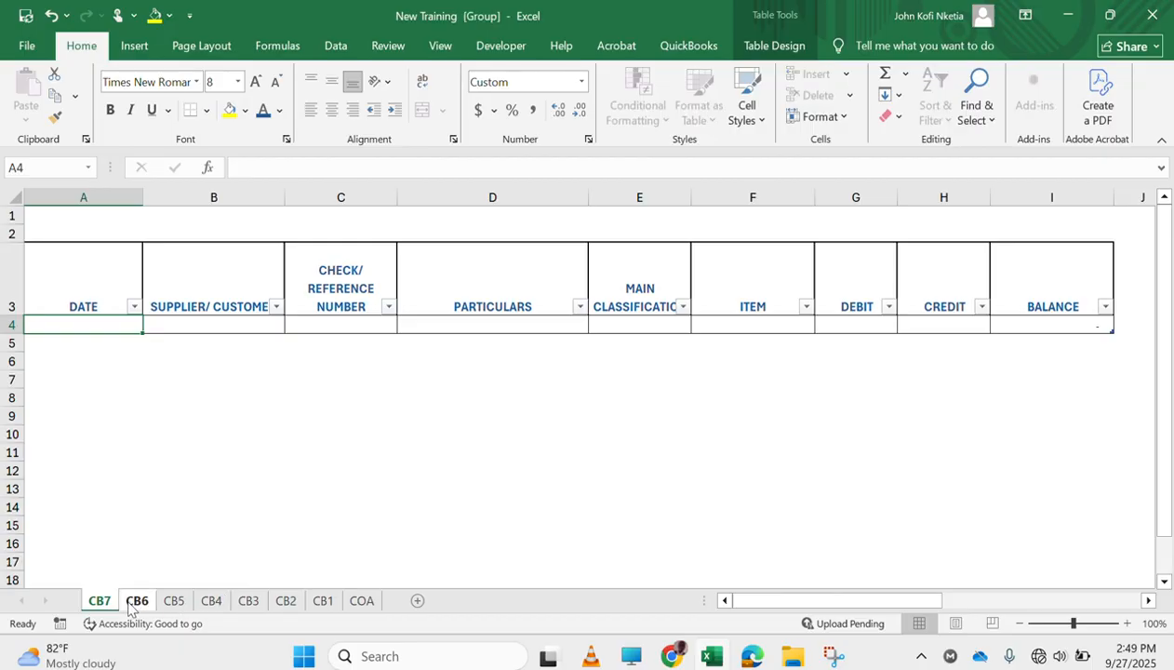
{"action": "left_click", "coordinate": [174, 601], "text": "ctrl"}
{"action": "left_click", "coordinate": [211, 601], "text": "ctrl"}
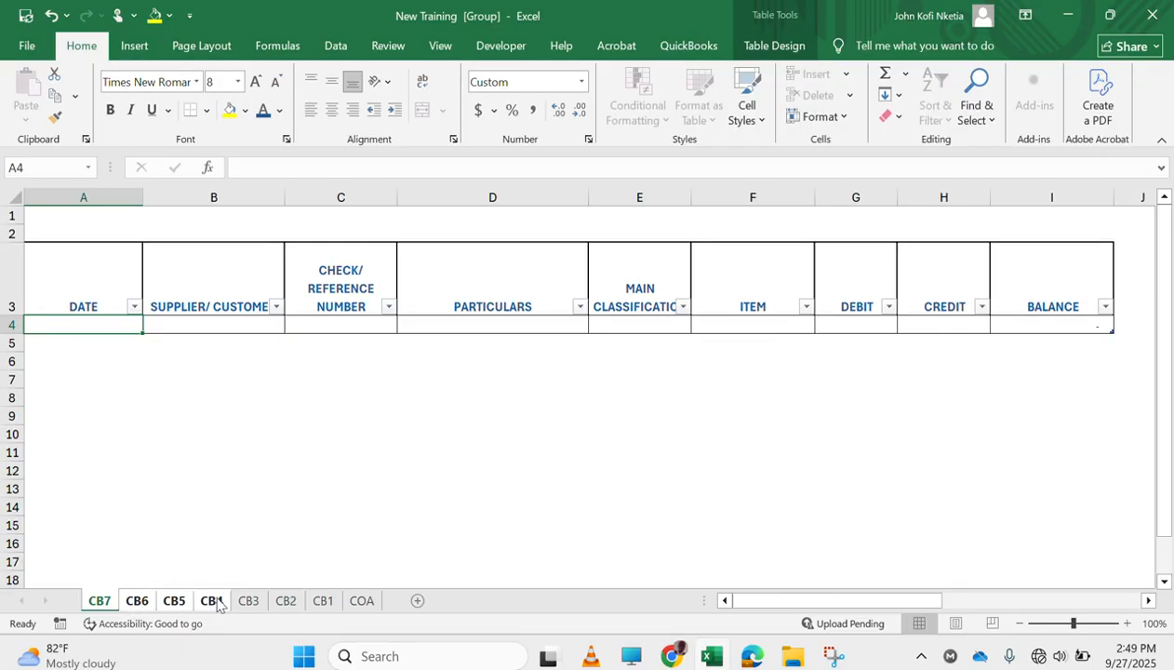
{"action": "left_click", "coordinate": [248, 601], "text": "ctrl"}
{"action": "left_click", "coordinate": [288, 600], "text": "ctrl"}
{"action": "left_click", "coordinate": [321, 601], "text": "ctrl"}
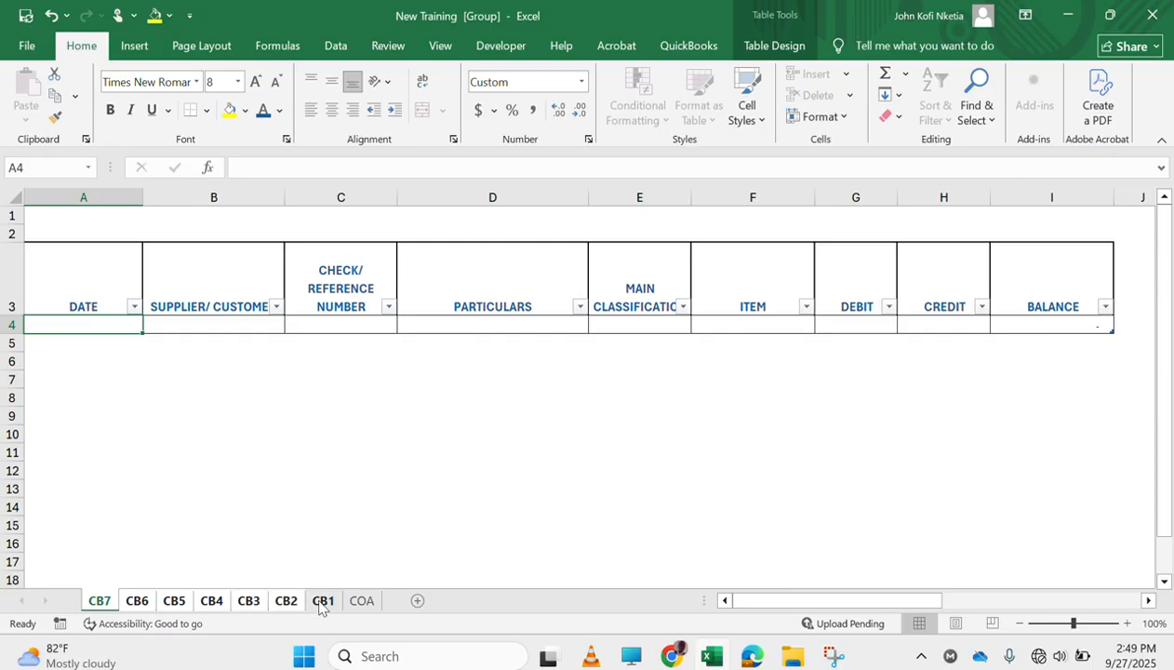
Insert a blank row at row 2 above the table on all grouped cash book sheets, and ungroup the sheets
{"action": "right_click", "coordinate": [13, 253]}
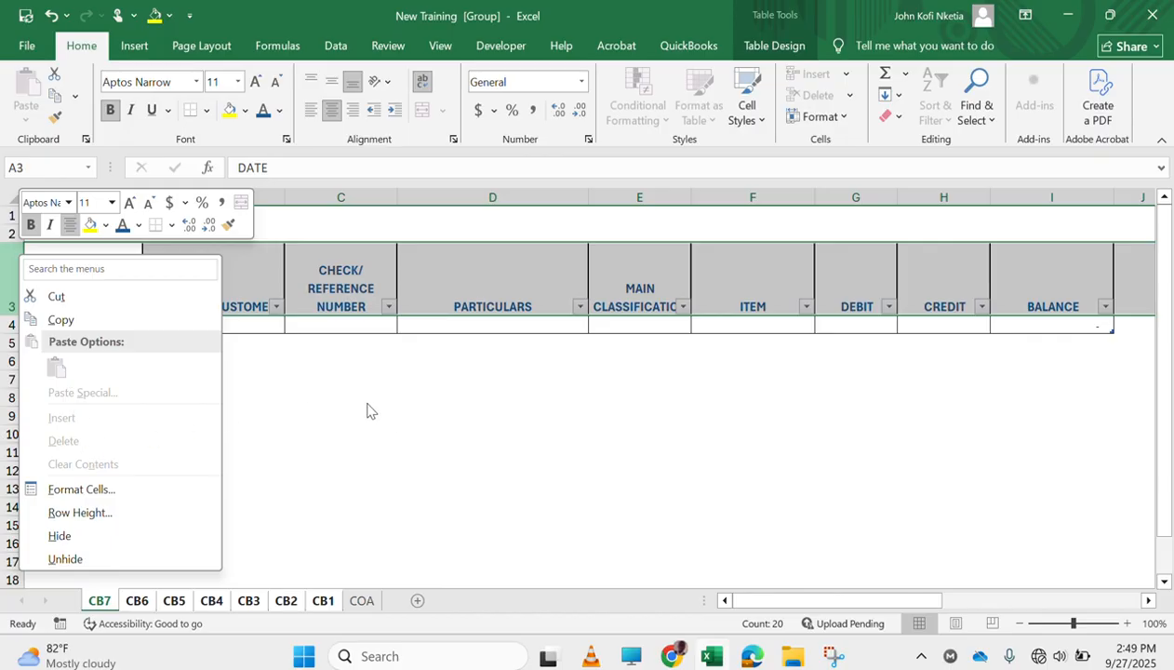
{"action": "key", "text": "Escape"}
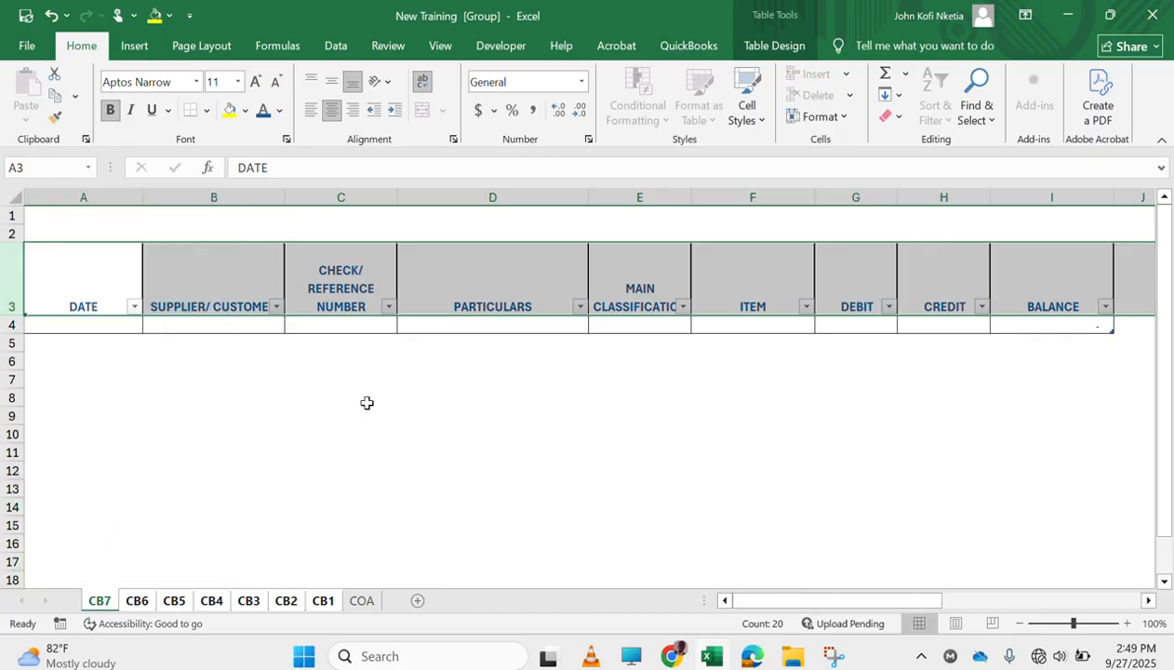
{"action": "right_click", "coordinate": [11, 235]}
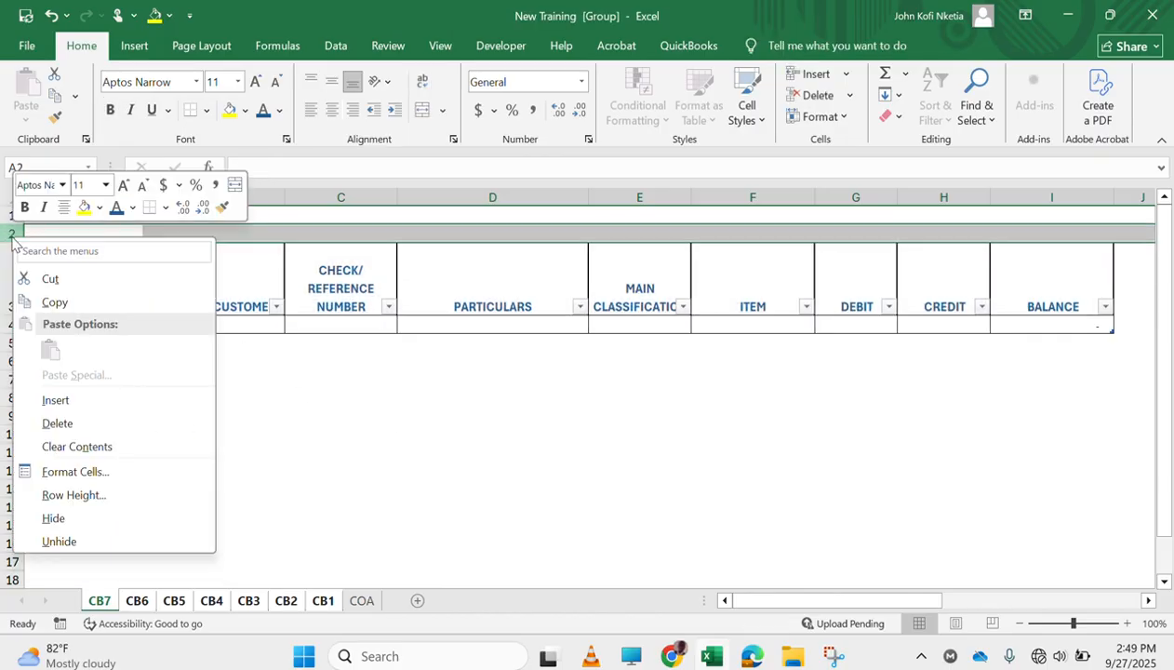
{"action": "left_click", "coordinate": [77, 399]}
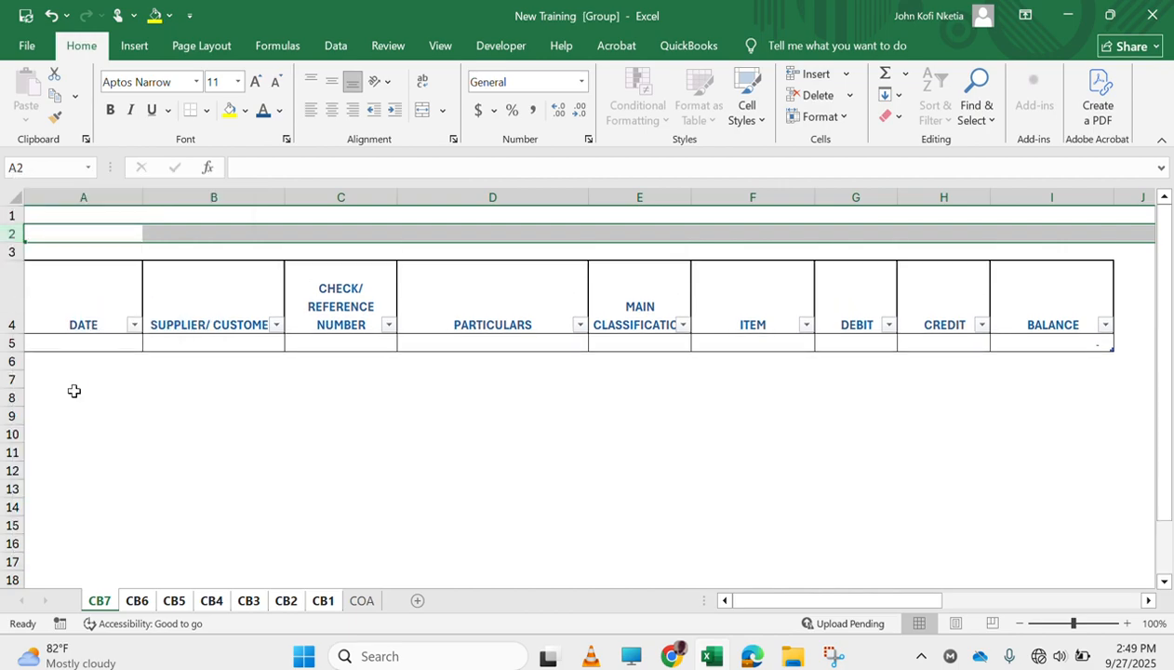
{"action": "left_click", "coordinate": [184, 284]}
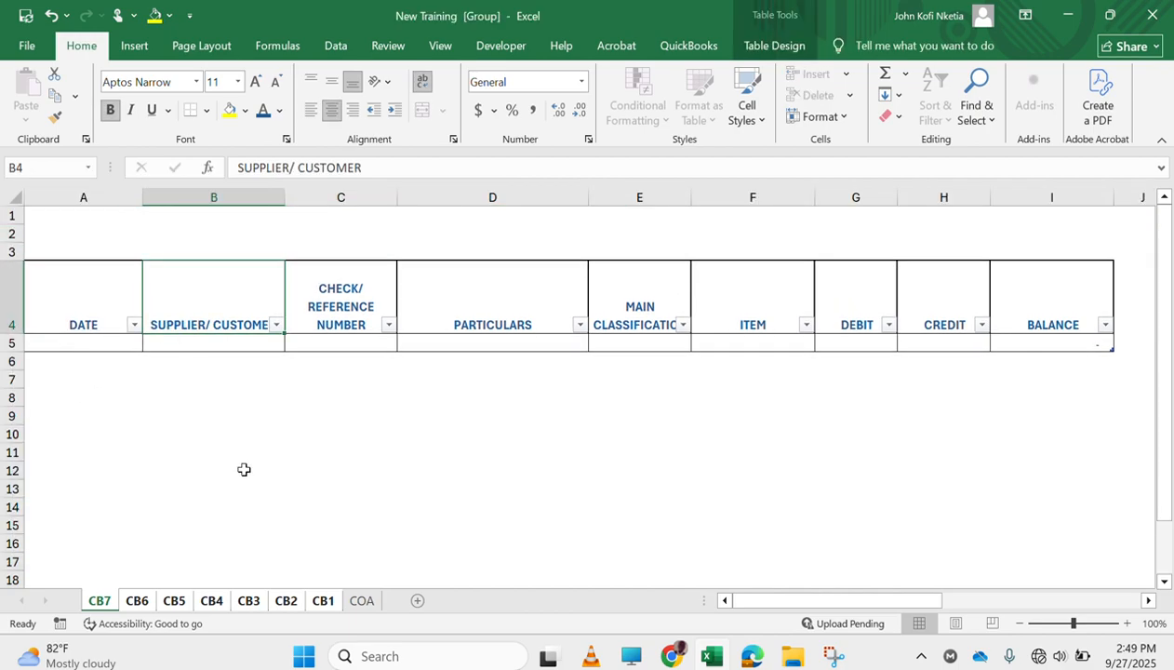
{"action": "left_click", "coordinate": [83, 261]}
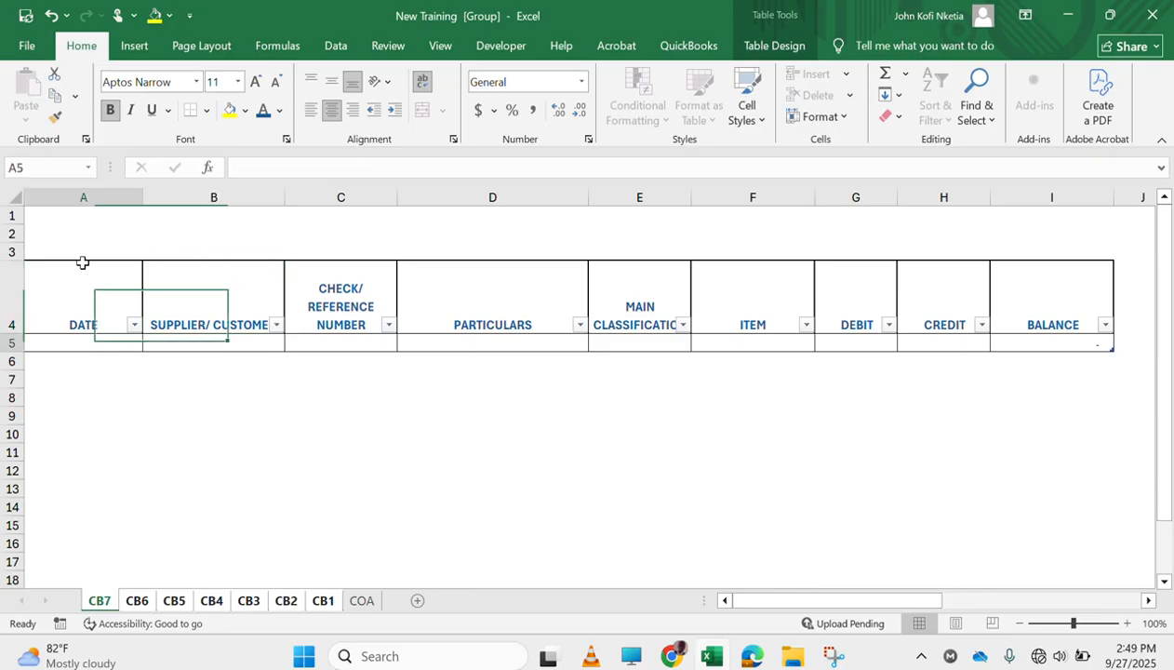
{"action": "right_click", "coordinate": [101, 603]}
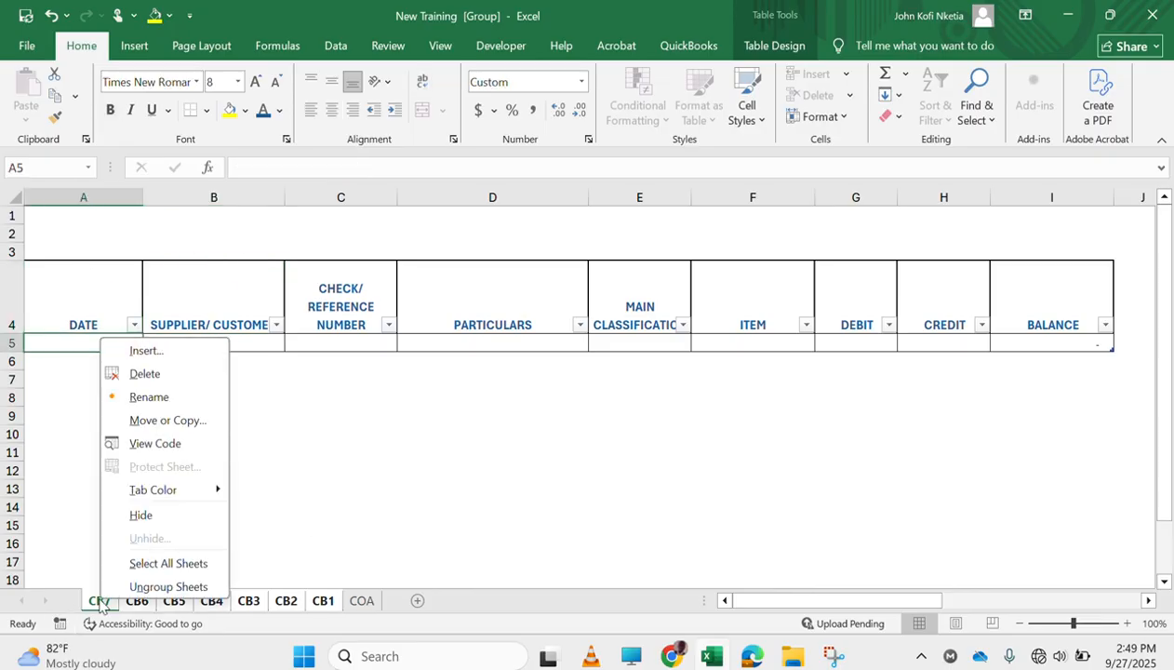
{"action": "left_click", "coordinate": [158, 588]}
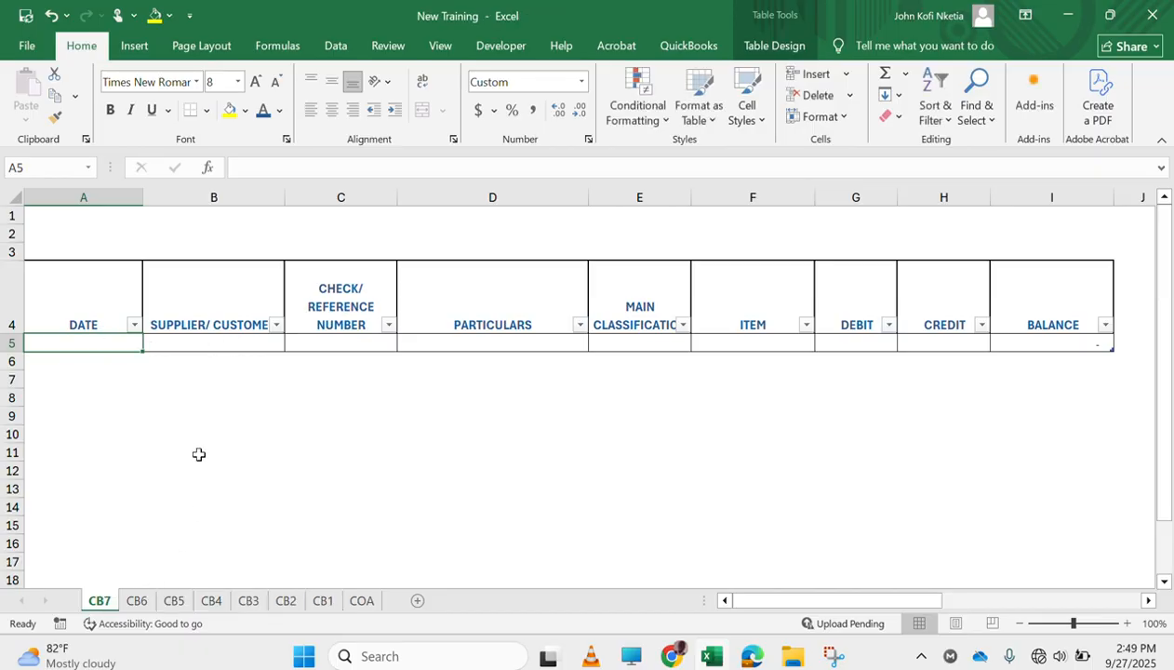
{"action": "left_click", "coordinate": [128, 247]}
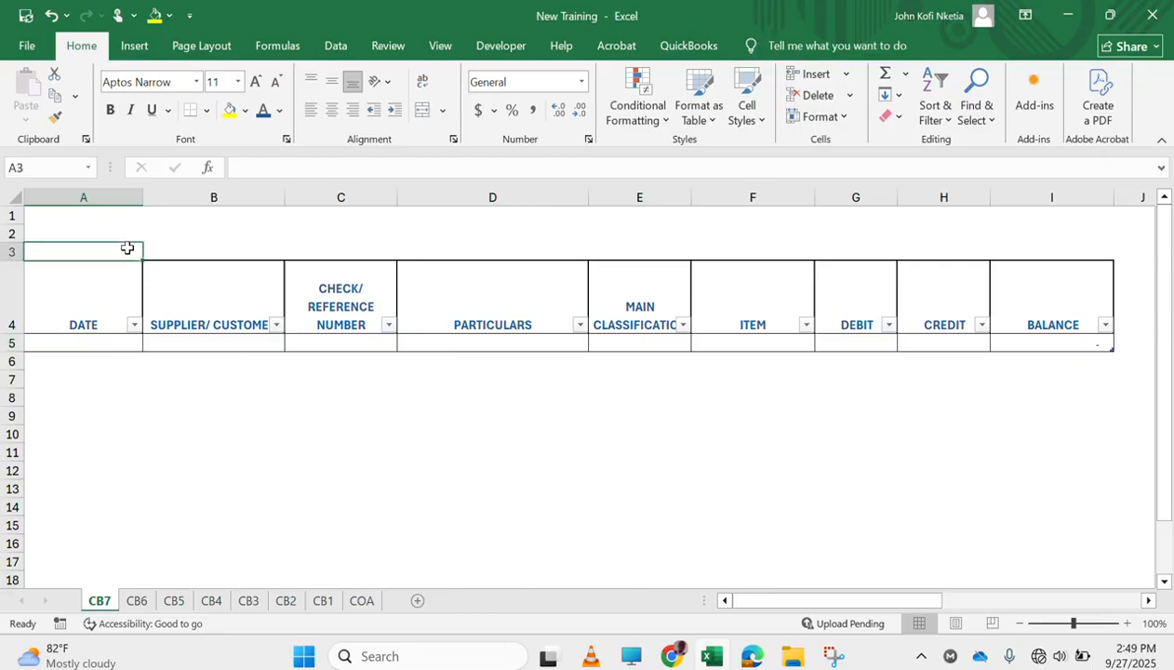
{"action": "key", "text": "Right"}
{"action": "key", "text": "Left"}
{"action": "key", "text": "Right"}
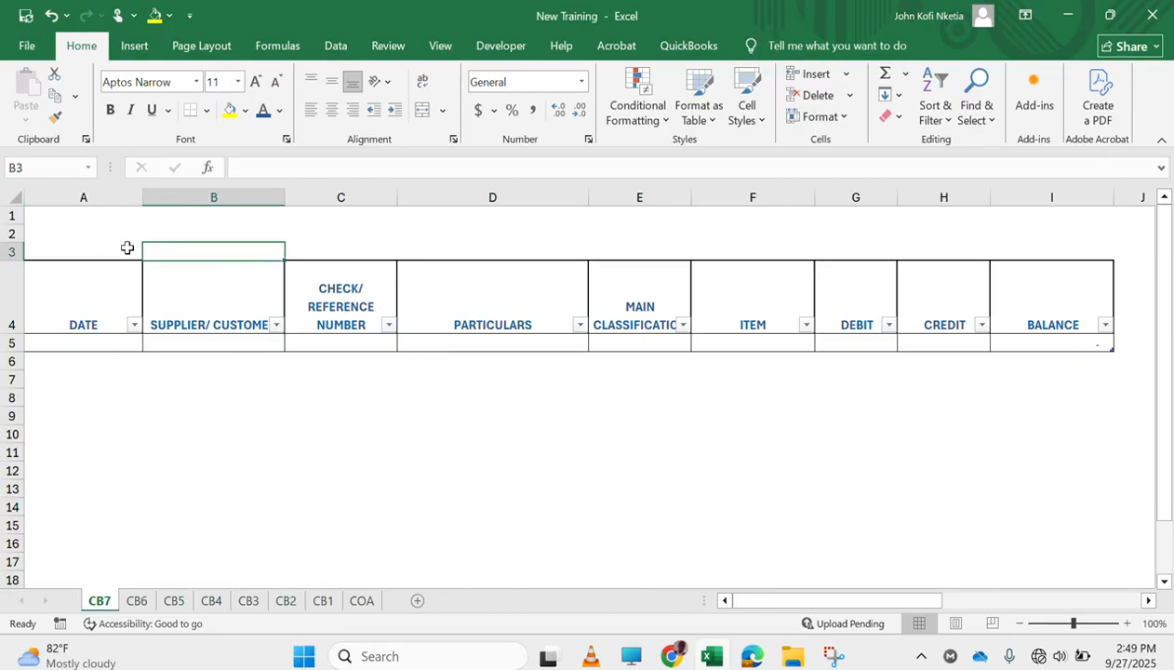
{"action": "key", "text": "shift+Right"}
{"action": "key", "text": "shift+Right"}
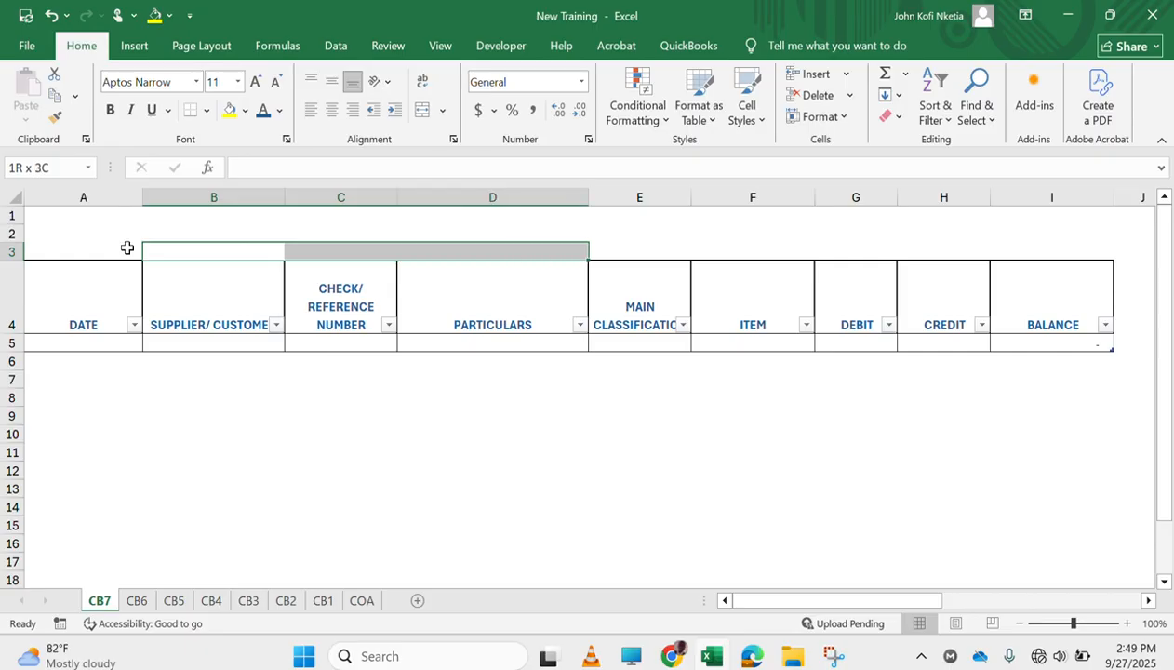
Group the sheets CB7 through CB1 again, with CB7 as the active sheet
{"action": "left_click", "coordinate": [143, 602], "text": "ctrl"}
{"action": "left_click", "coordinate": [198, 601], "text": "ctrl"}
{"action": "left_click", "coordinate": [182, 600], "text": "ctrl"}
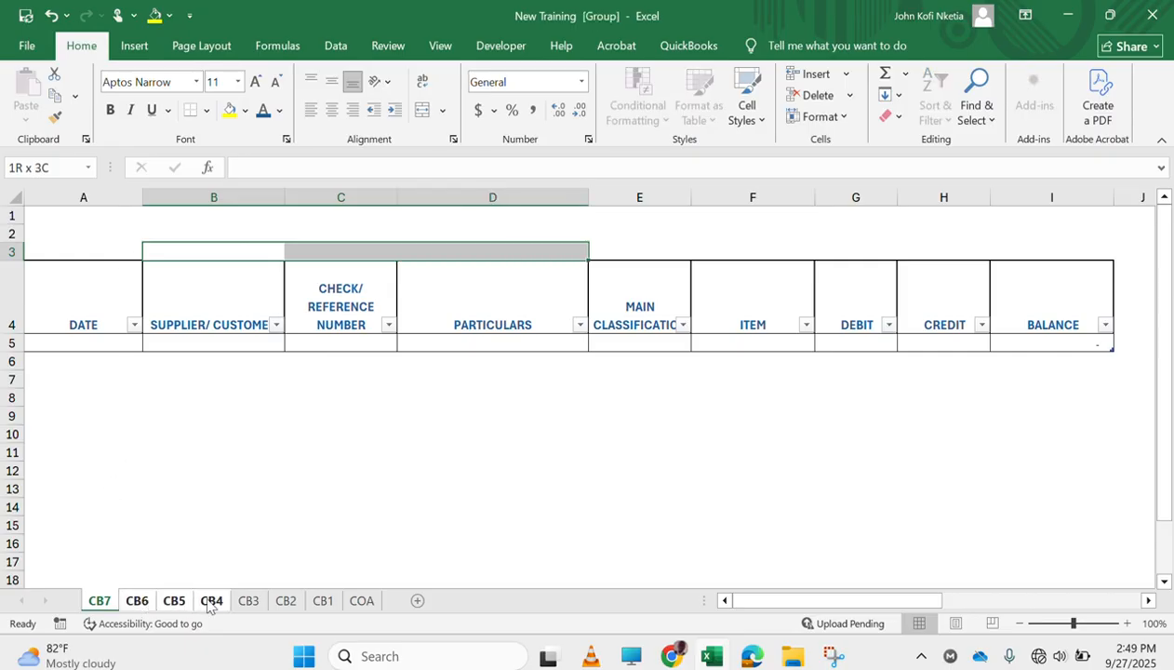
{"action": "left_click", "coordinate": [248, 601], "text": "ctrl"}
{"action": "left_click", "coordinate": [286, 601], "text": "ctrl"}
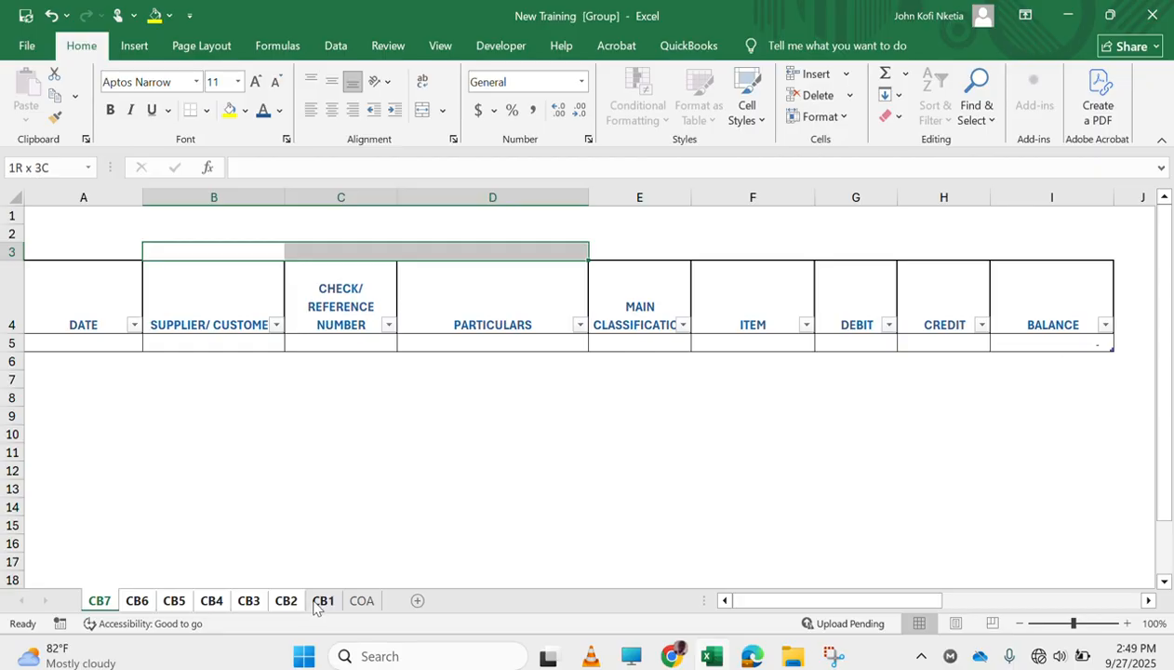
{"action": "left_click", "coordinate": [322, 600], "text": "ctrl"}
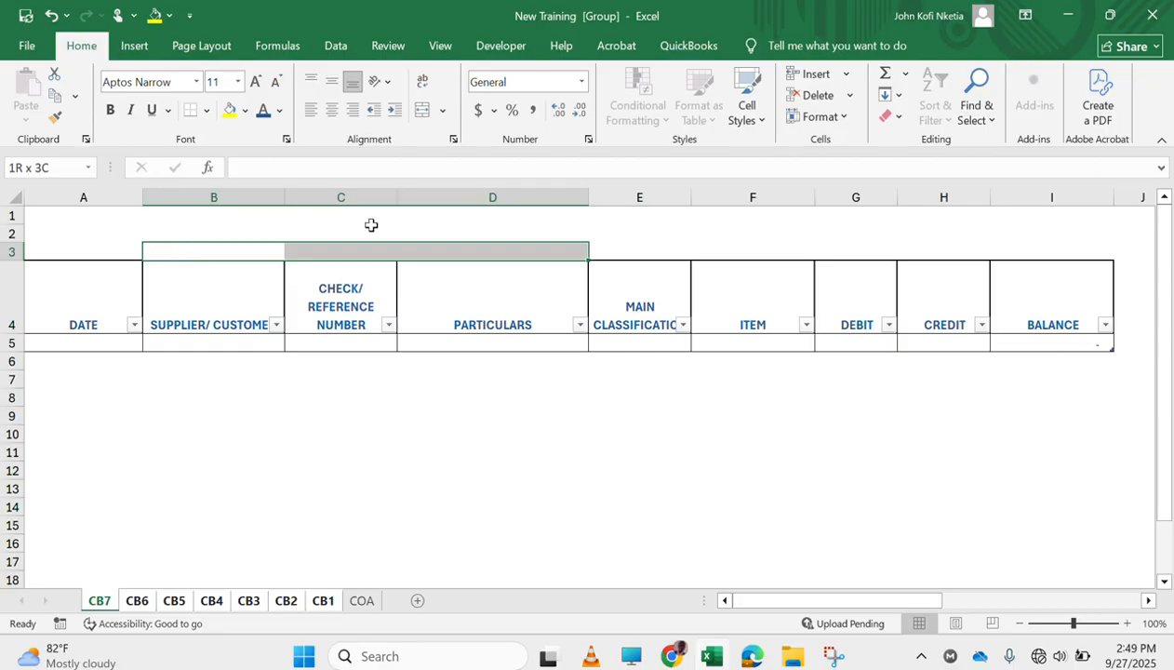
Merge and center cells B3:G3 above the table header on all grouped cash book sheets
{"action": "left_click", "coordinate": [243, 253]}
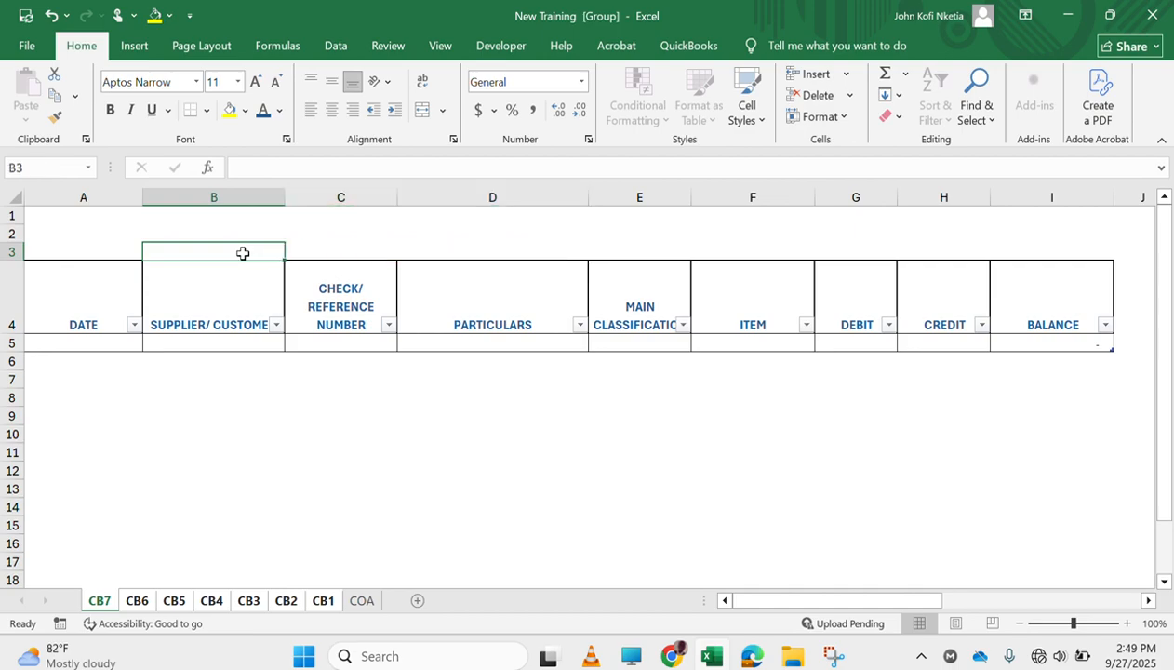
{"action": "key", "text": "shift+Right"}
{"action": "key", "text": "shift+Right"}
{"action": "key", "text": "shift+Right"}
{"action": "key", "text": "shift+Right"}
{"action": "key", "text": "shift+Right"}
{"action": "key", "text": "shift+Right"}
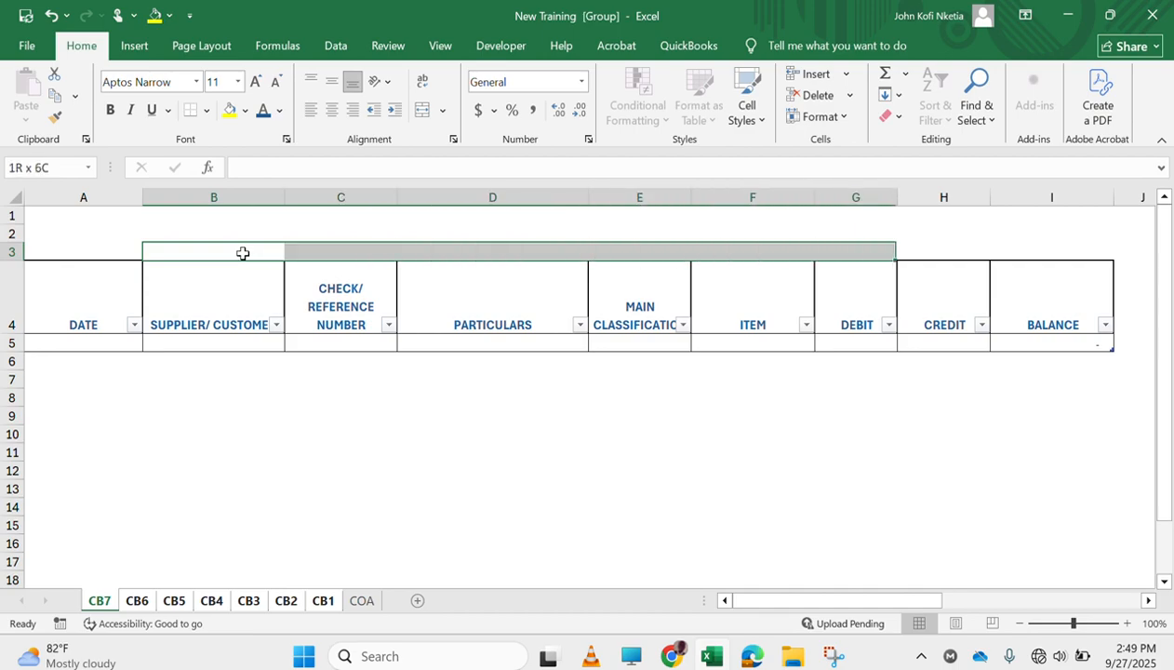
{"action": "key", "text": "shift+Right"}
{"action": "key", "text": "shift+Left"}
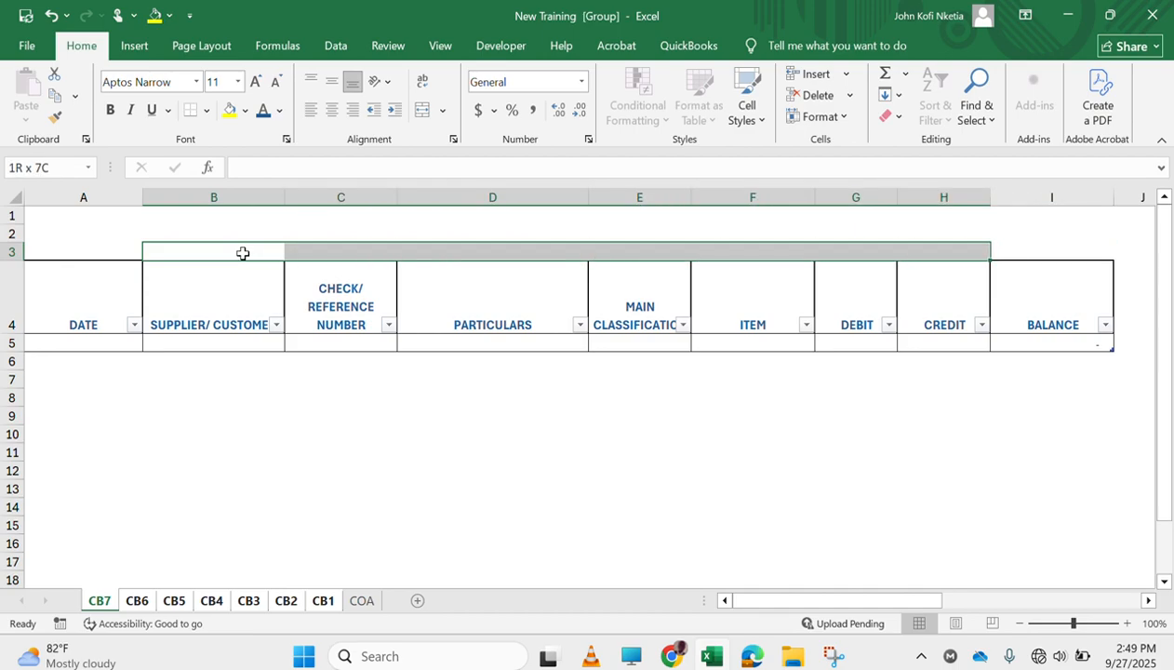
{"action": "key", "text": "shift+Left"}
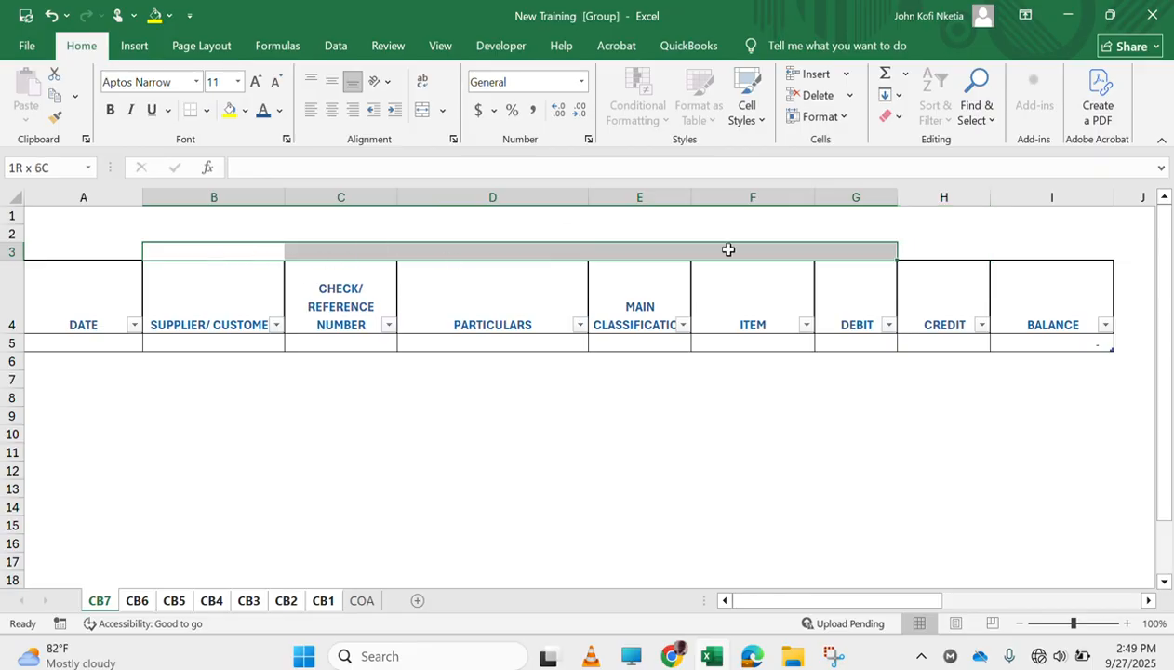
{"action": "left_click", "coordinate": [423, 110]}
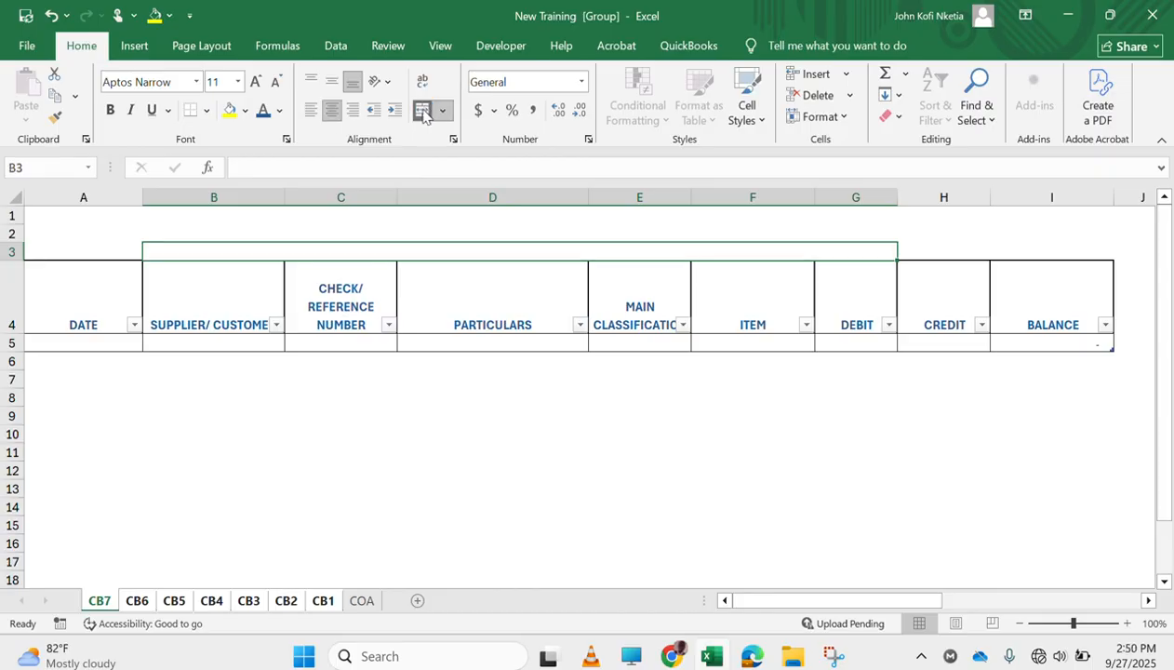
Increase the font size of the merged B3:G3 cell to 14 on the grouped sheets, and ungroup them
{"action": "left_click", "coordinate": [257, 82]}
{"action": "left_click", "coordinate": [257, 81]}
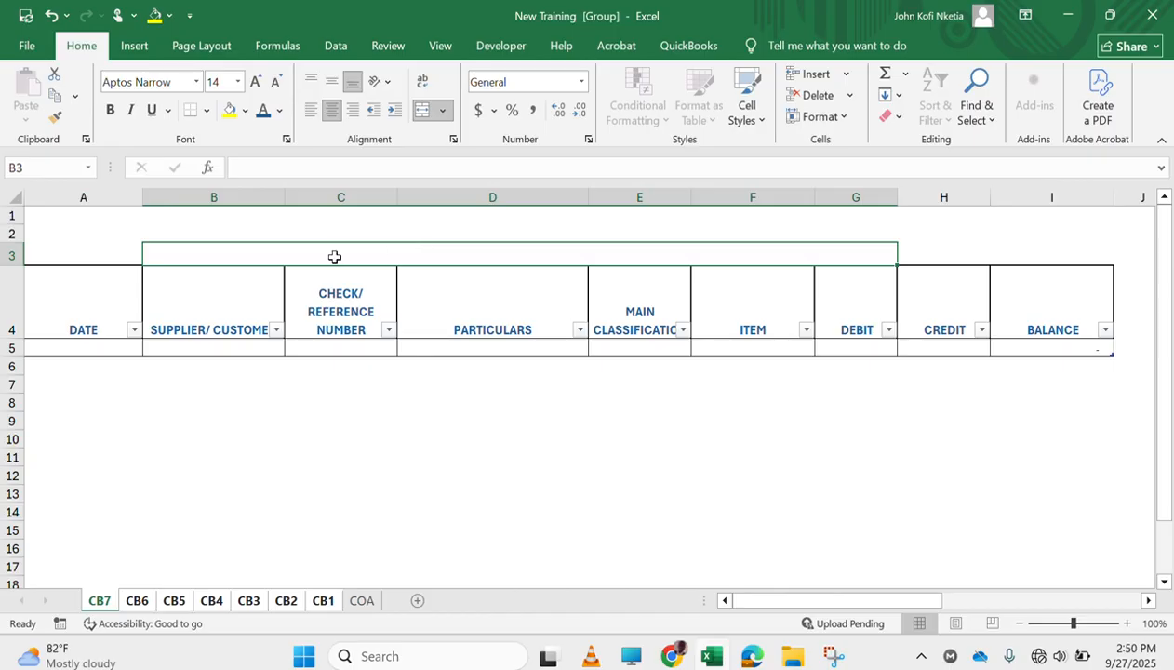
{"action": "right_click", "coordinate": [100, 602]}
{"action": "left_click", "coordinate": [147, 586]}
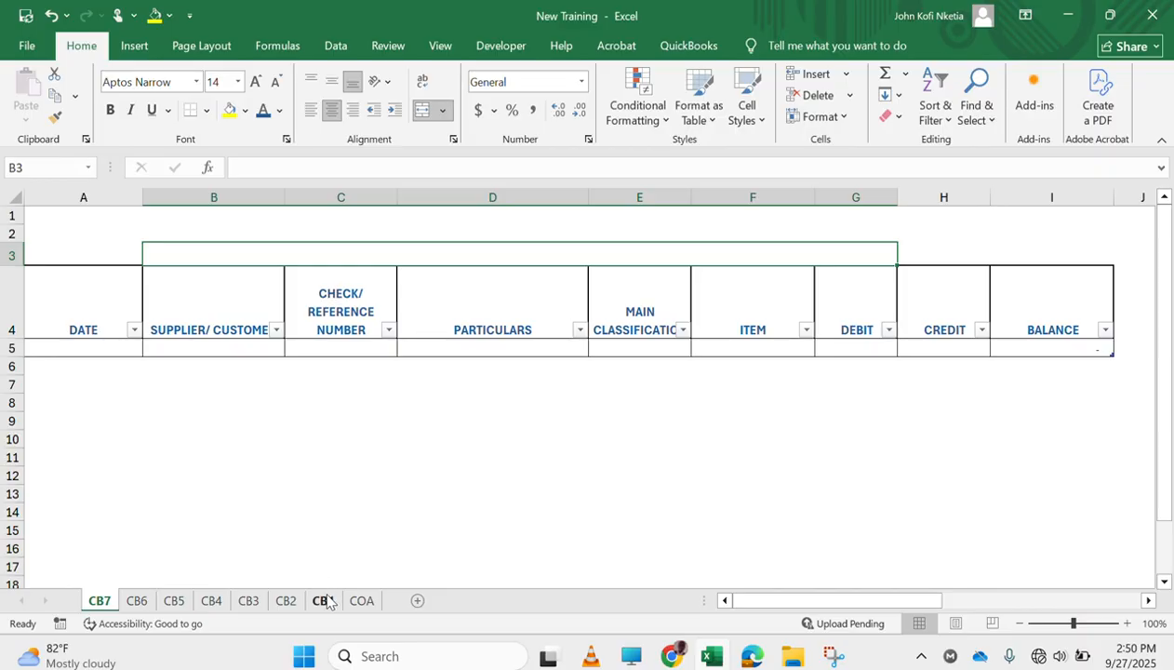
Group the cash book sheets CB1 through CB7 with CB1 as the active sheet, and select cell B2
{"action": "left_click", "coordinate": [322, 601]}
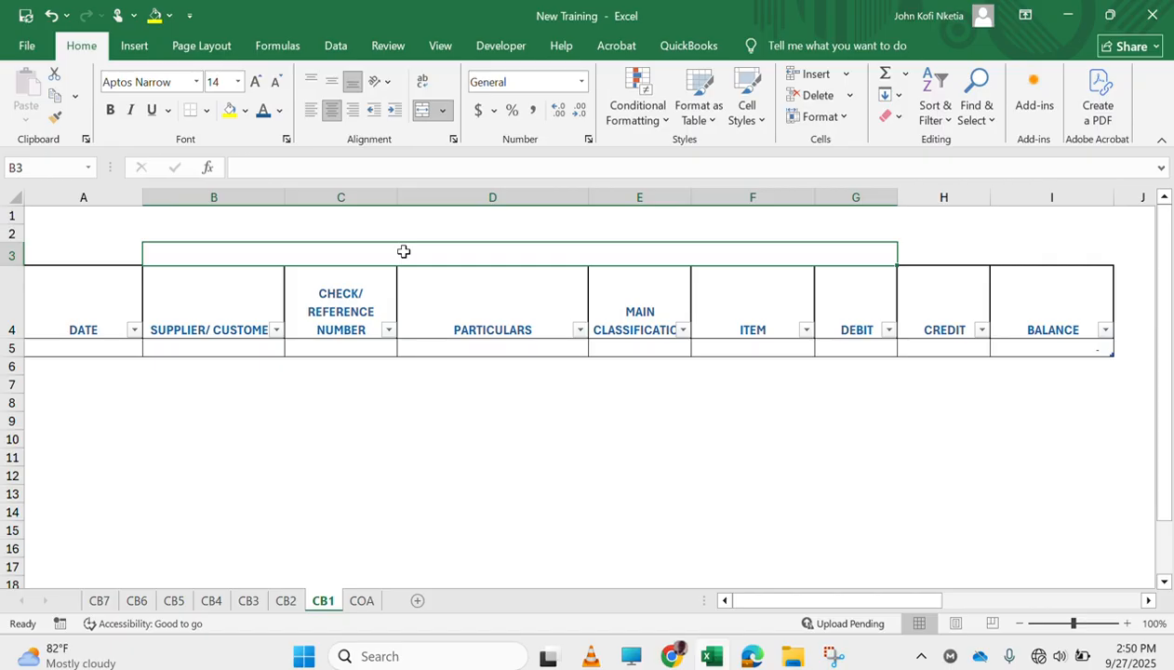
{"action": "left_click", "coordinate": [100, 601], "text": "ctrl"}
{"action": "left_click", "coordinate": [130, 605], "text": "ctrl"}
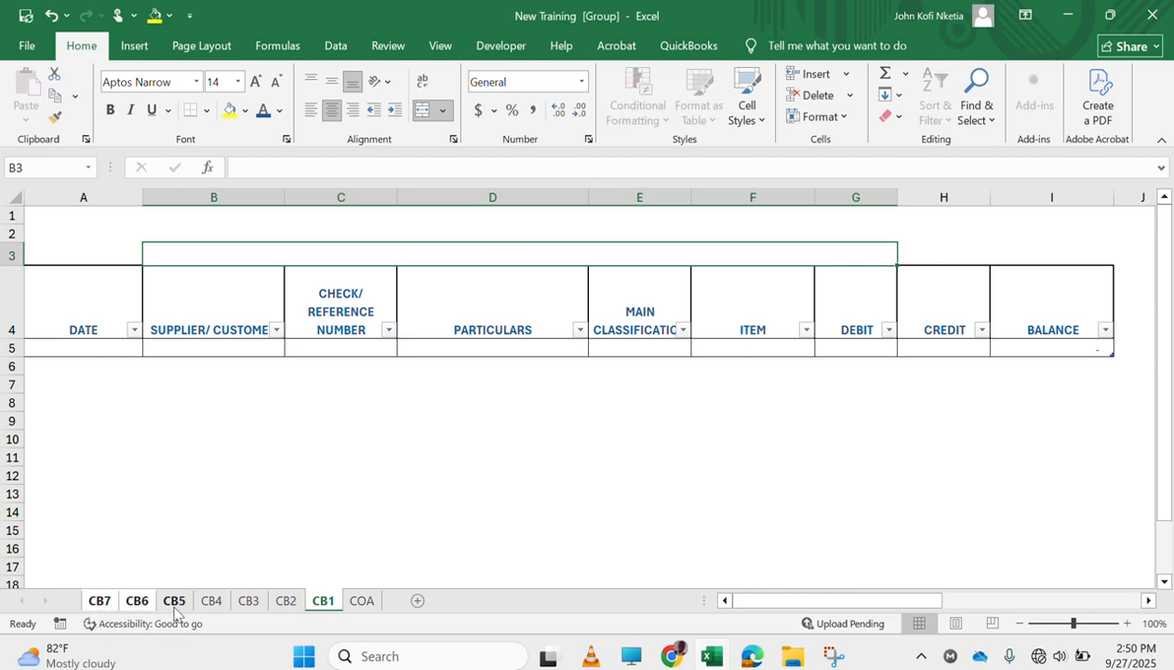
{"action": "left_click", "coordinate": [171, 603], "text": "ctrl"}
{"action": "left_click", "coordinate": [210, 605], "text": "ctrl"}
{"action": "left_click", "coordinate": [248, 602], "text": "ctrl"}
{"action": "left_click", "coordinate": [285, 603], "text": "ctrl"}
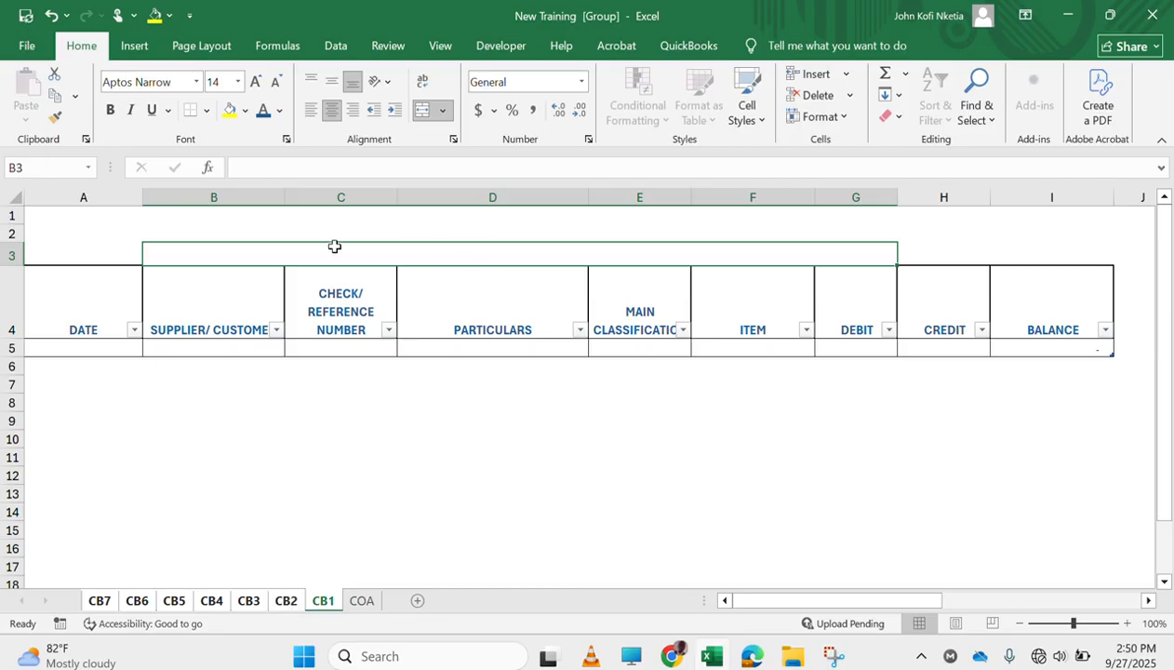
{"action": "left_click", "coordinate": [183, 230]}
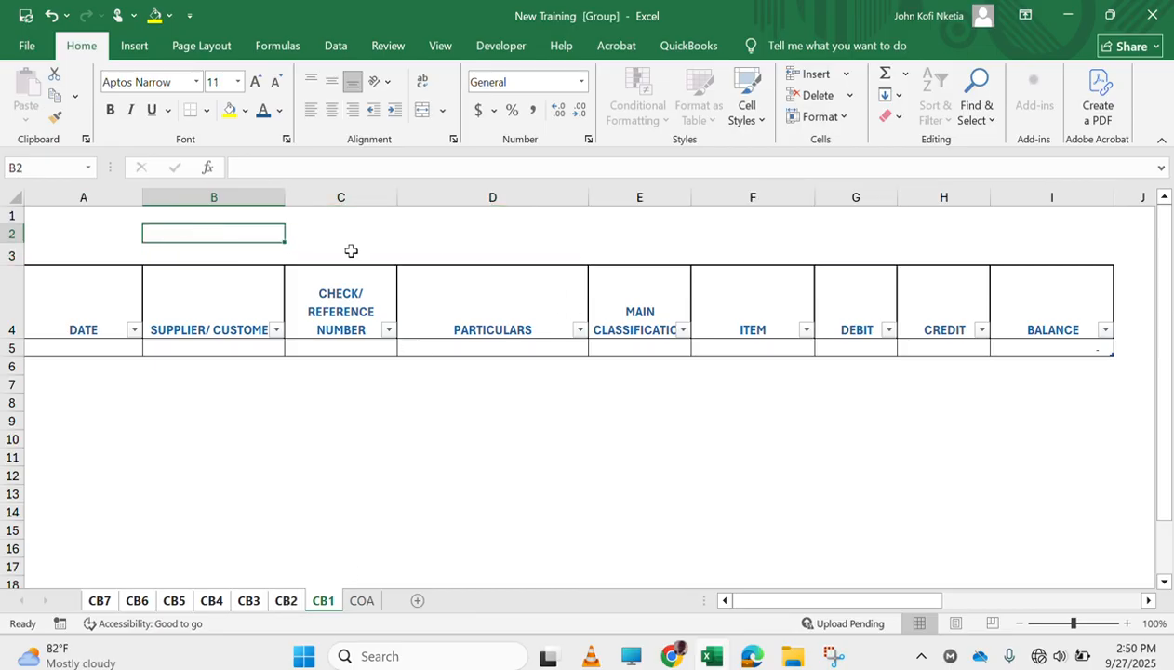
Enter the title formula =CONCATENATE(COA!H4," CASHBOOK") in merged cell B3 on all grouped cash book sheets
{"action": "left_click", "coordinate": [352, 251]}
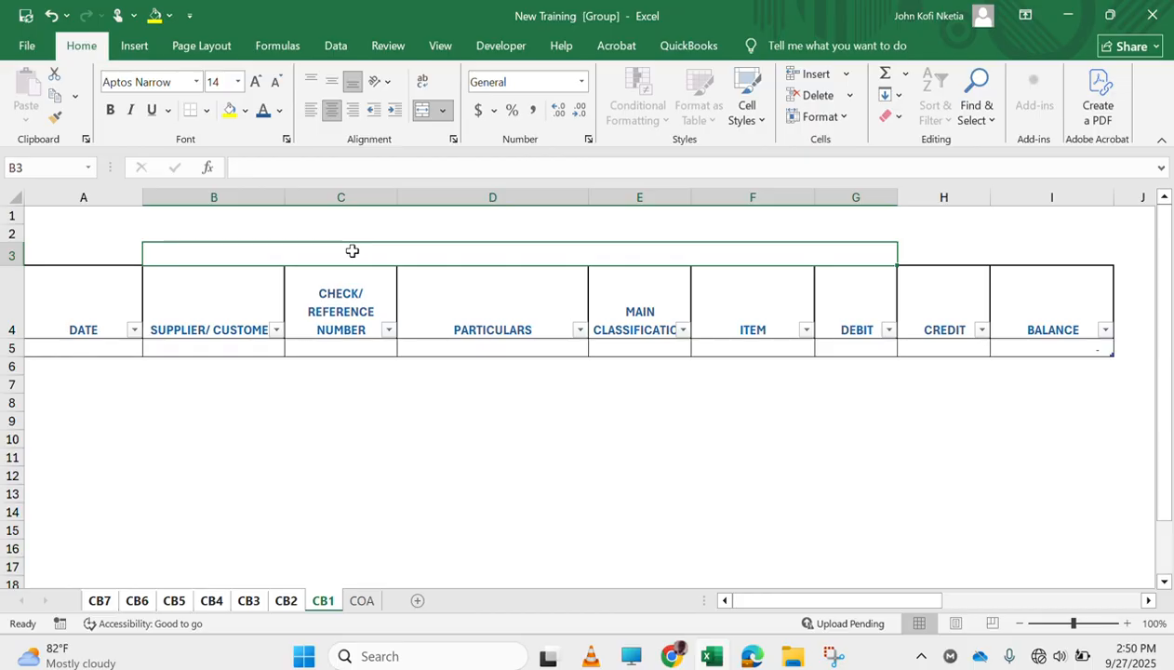
{"action": "type", "text": "="}
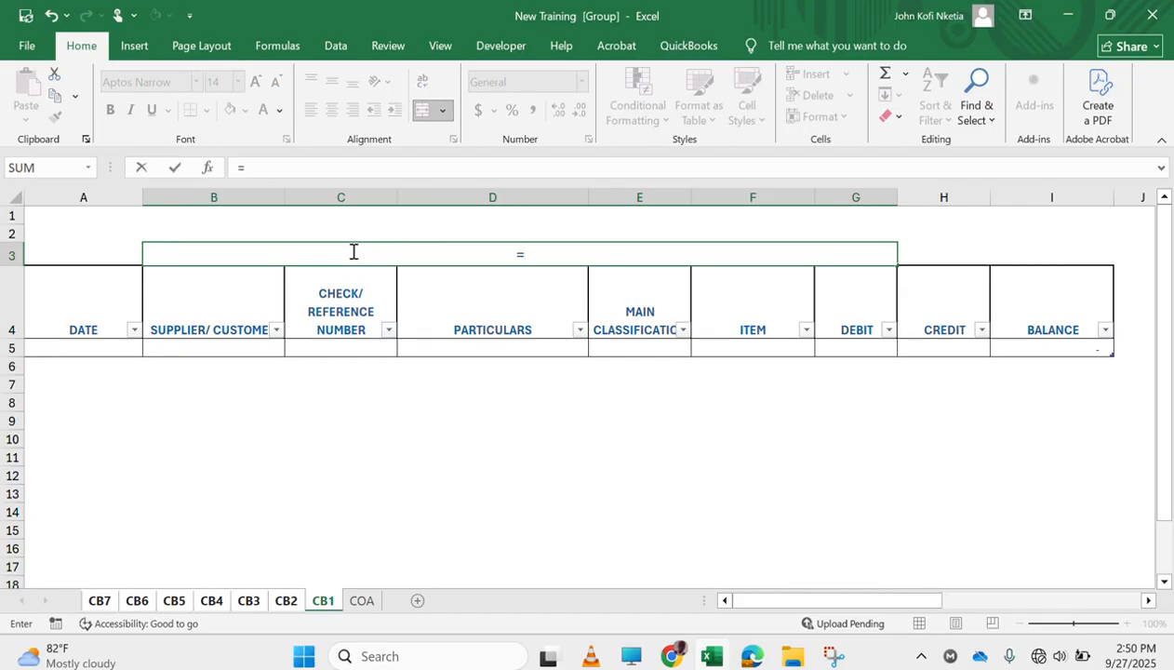
{"action": "type", "text": "con"}
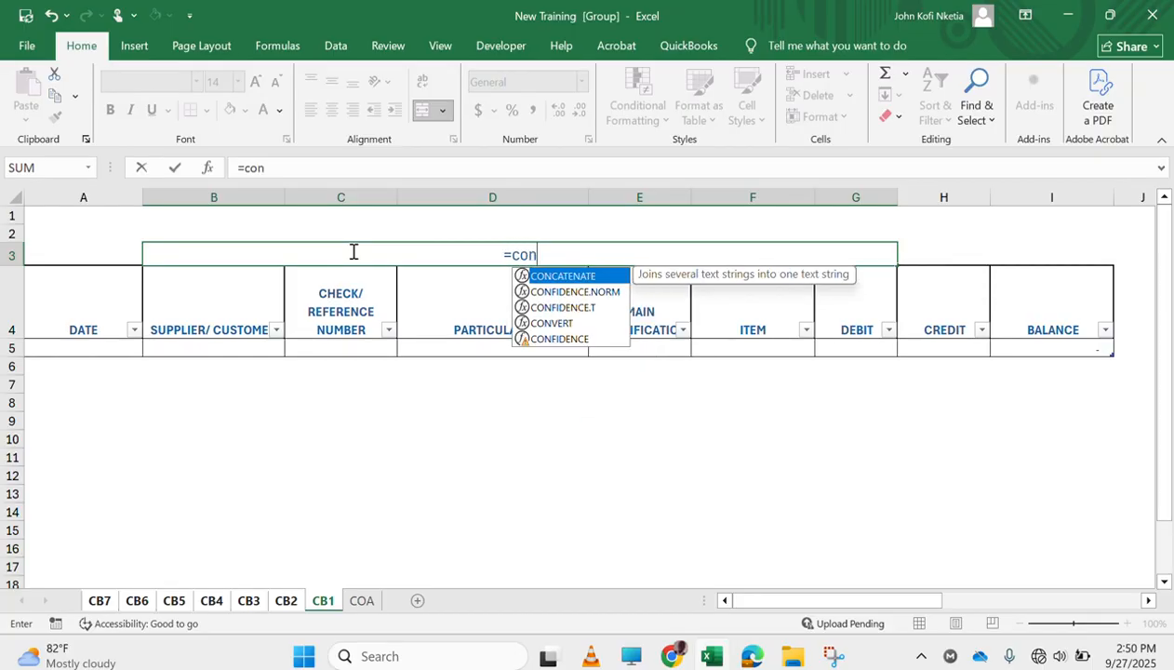
{"action": "key", "text": "Tab"}
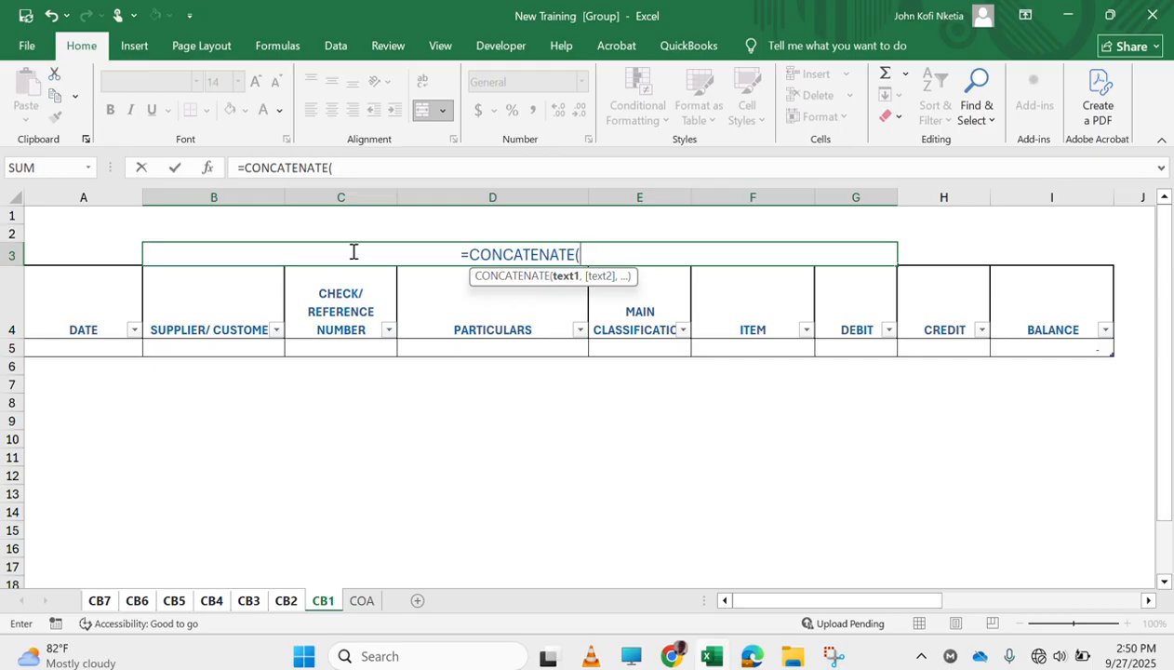
{"action": "type", "text": "\""}
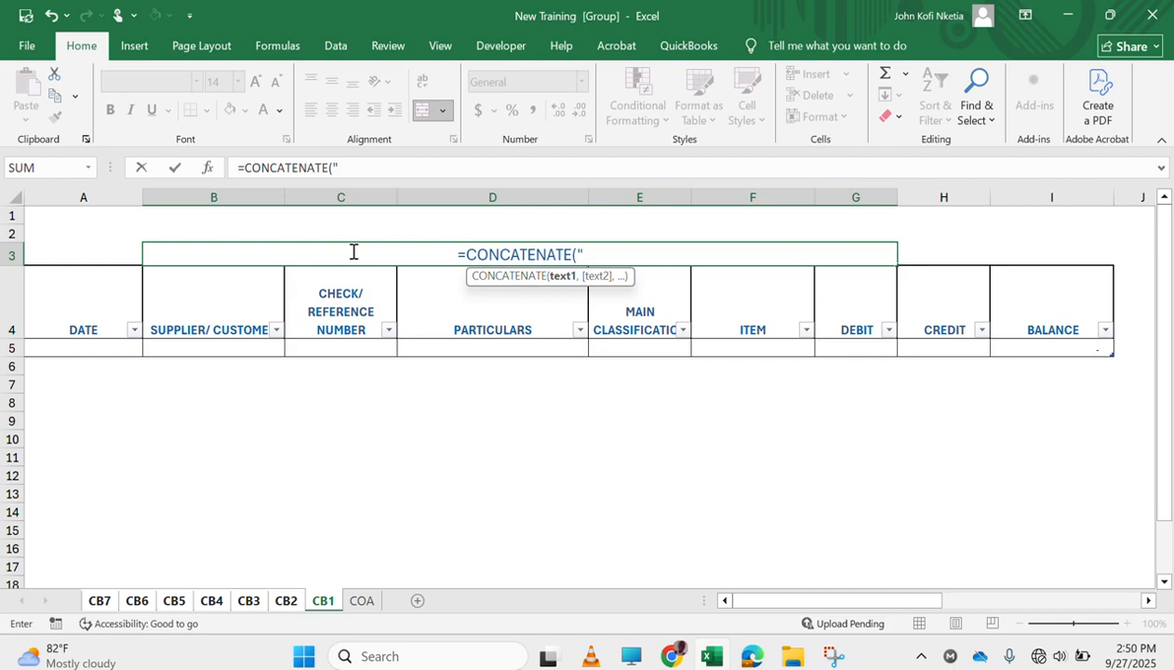
{"action": "key", "text": "BackSpace"}
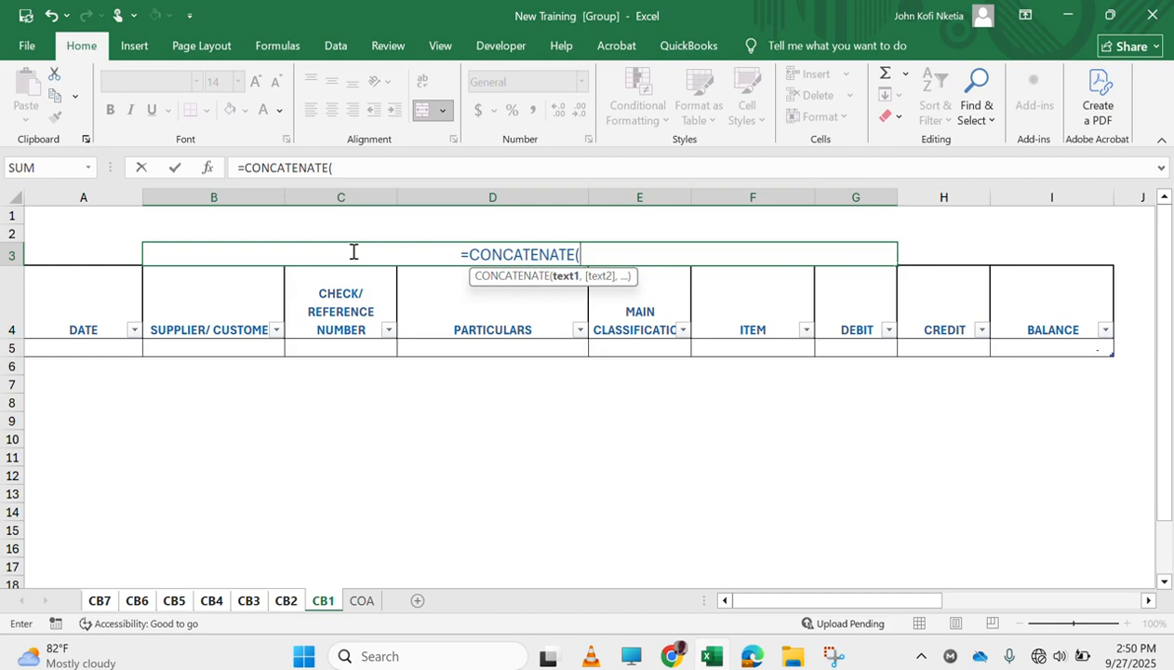
{"action": "left_click", "coordinate": [362, 601]}
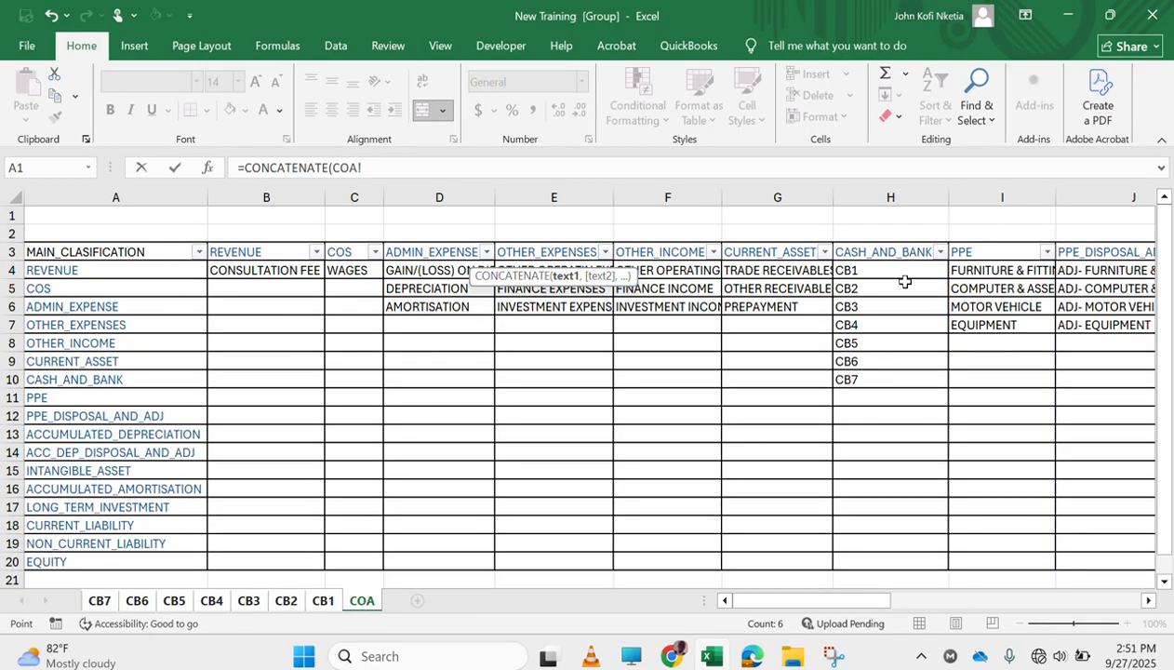
{"action": "left_click", "coordinate": [877, 268]}
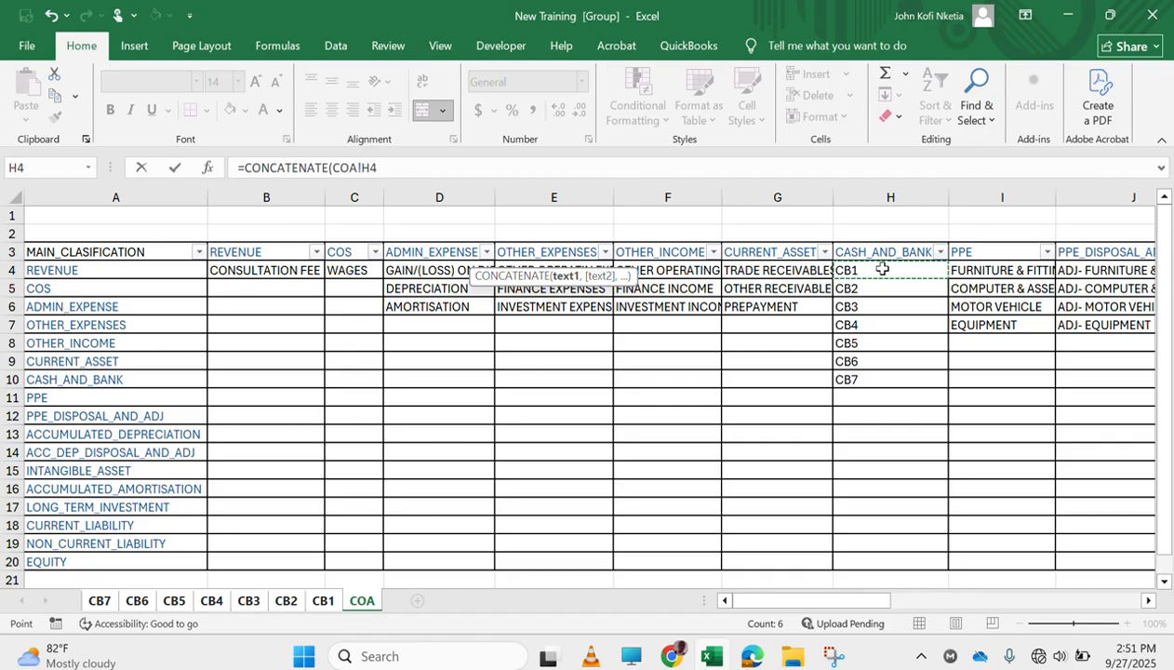
{"action": "type", "text": ","}
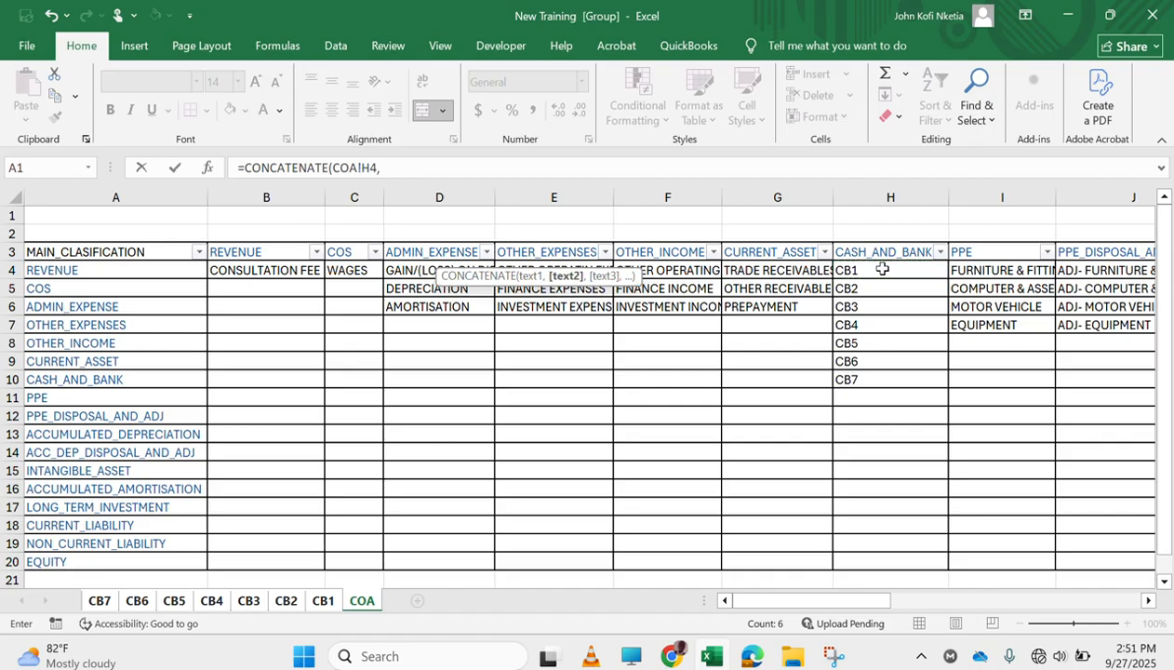
{"action": "type", "text": "\" ca"}
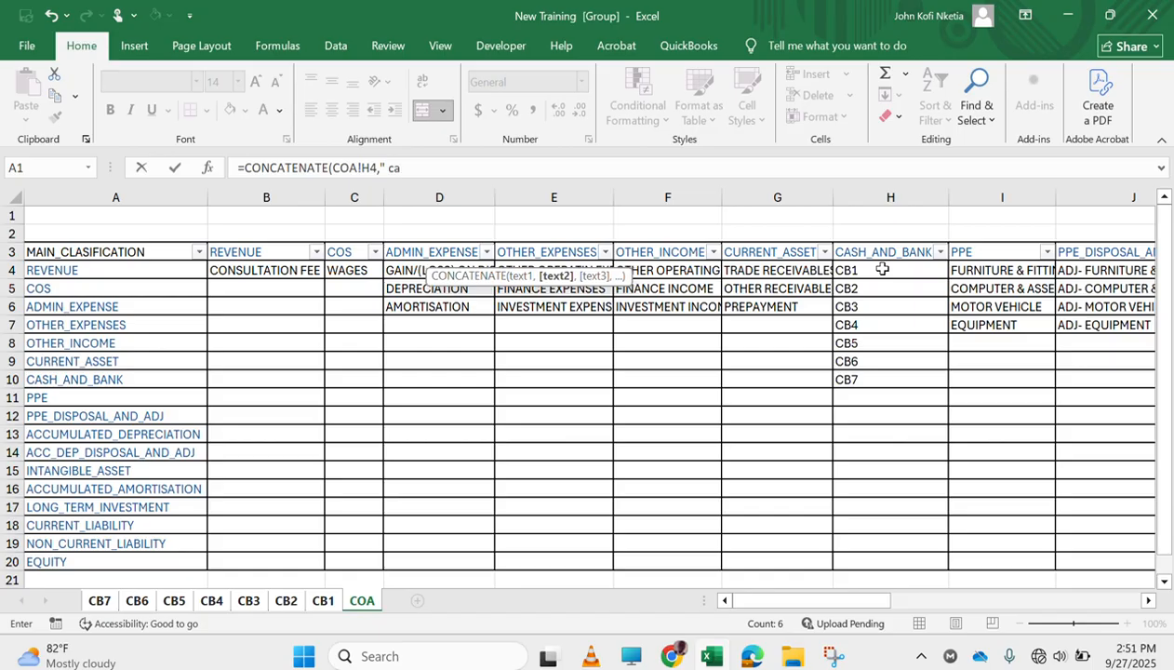
{"action": "type", "text": " CASHBOOK"}
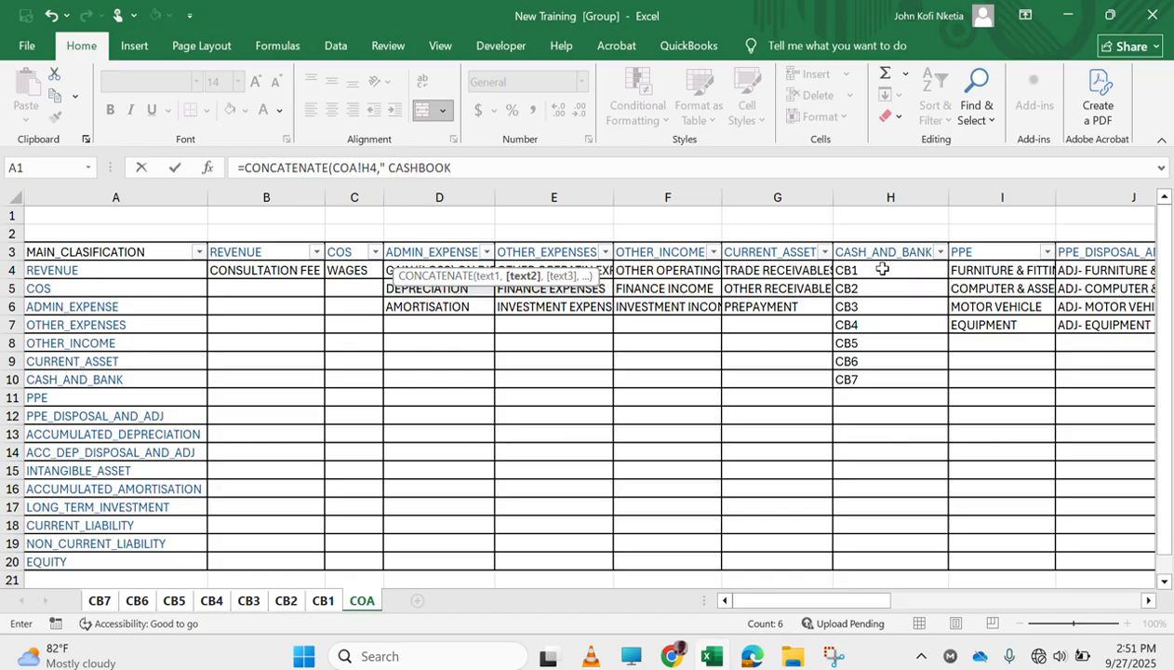
{"action": "type", "text": "\""}
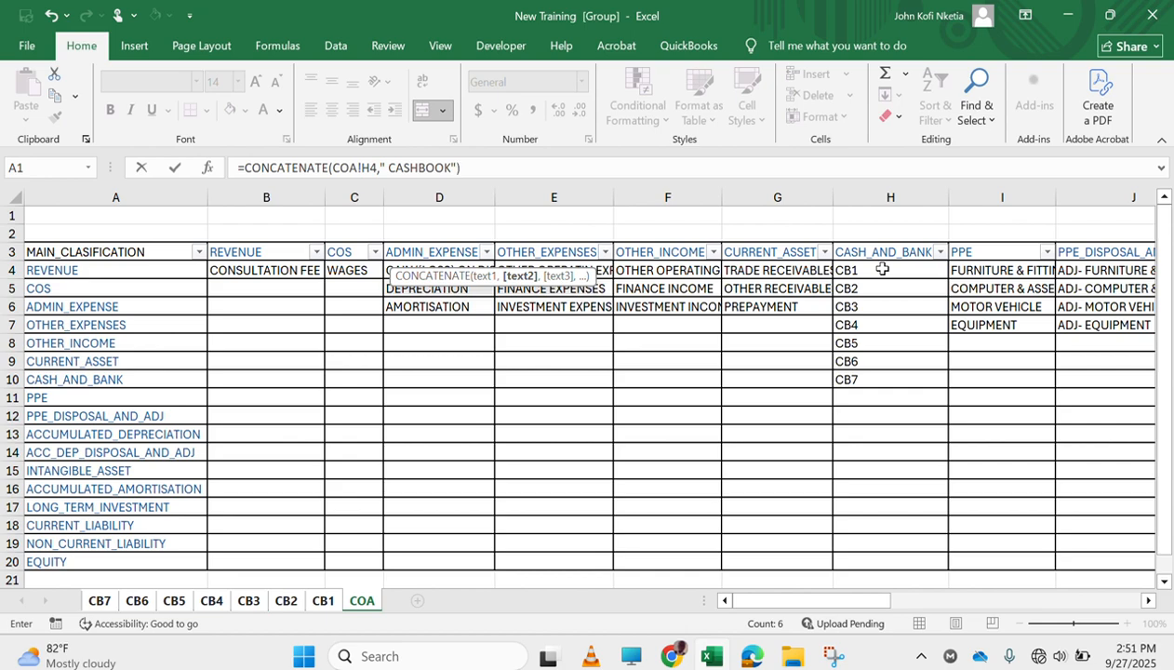
{"action": "type", "text": ")"}
{"action": "key", "text": "Return"}
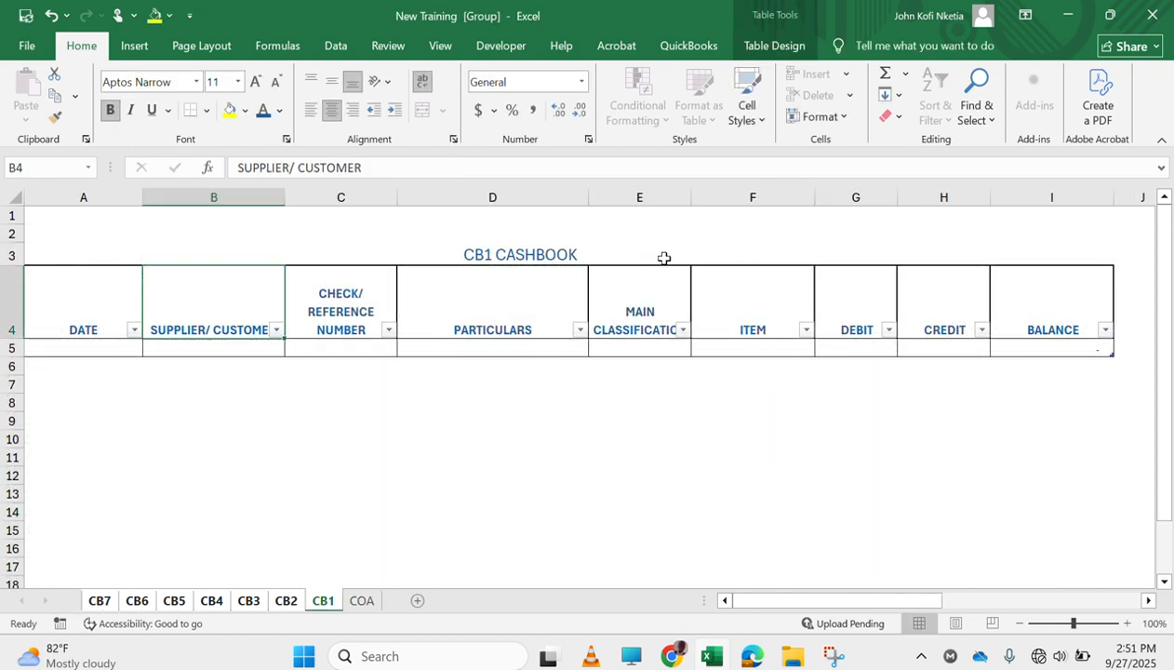
Ungroup the cash book sheets and switch to sheet CB2
{"action": "left_click", "coordinate": [586, 260]}
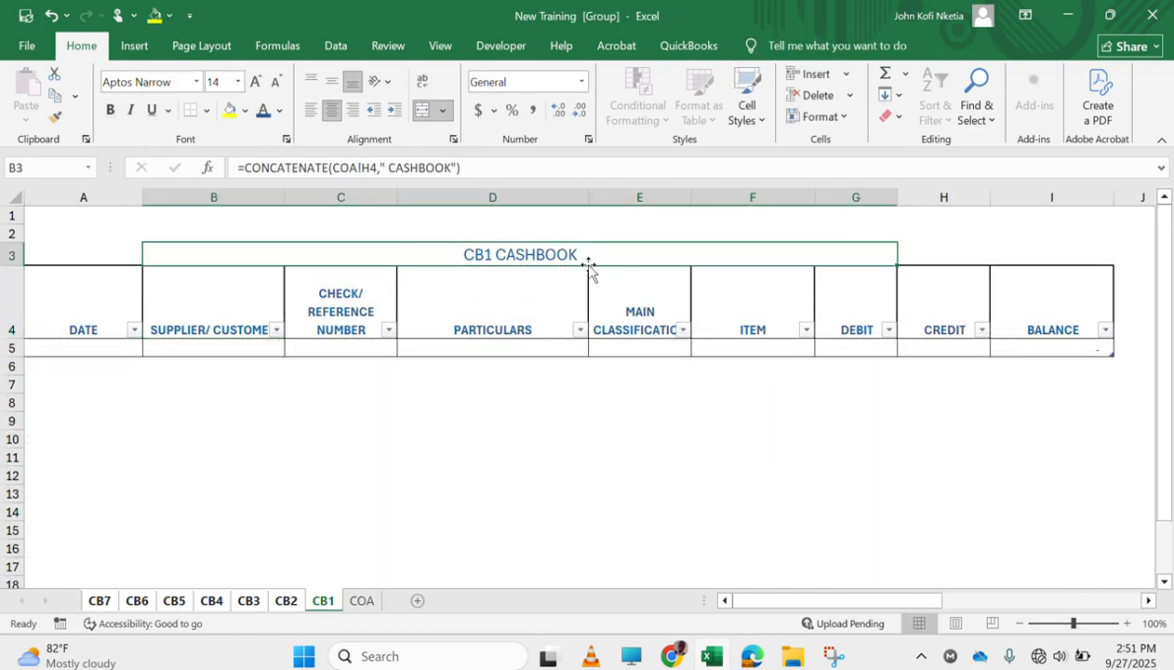
{"action": "right_click", "coordinate": [335, 605]}
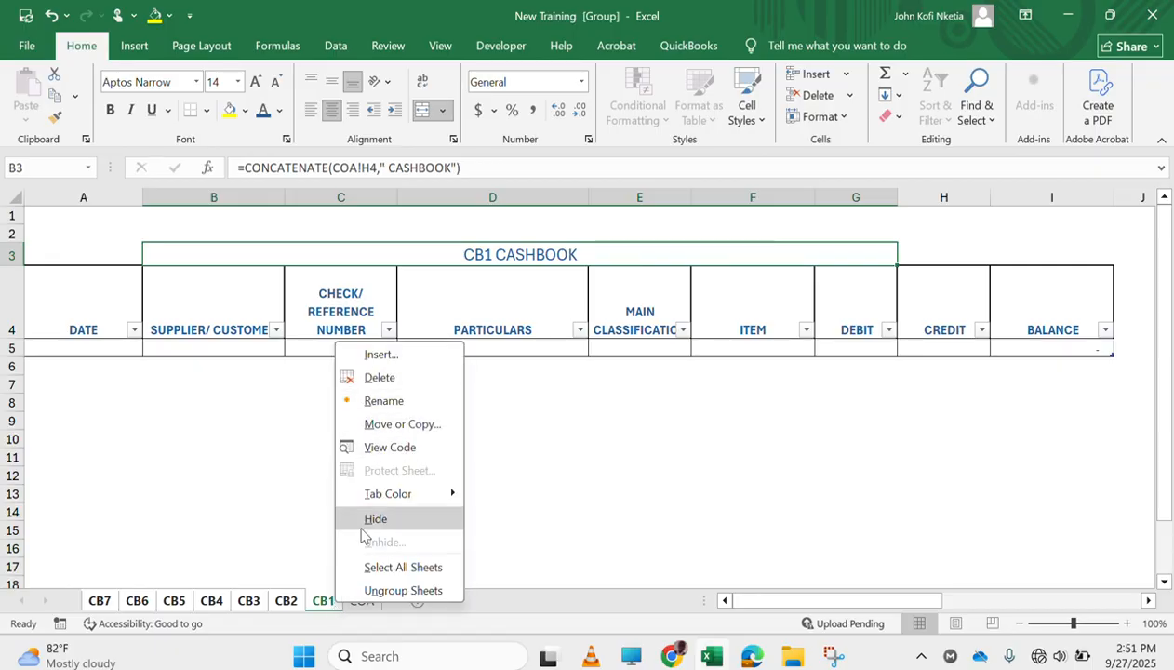
{"action": "left_click", "coordinate": [372, 592]}
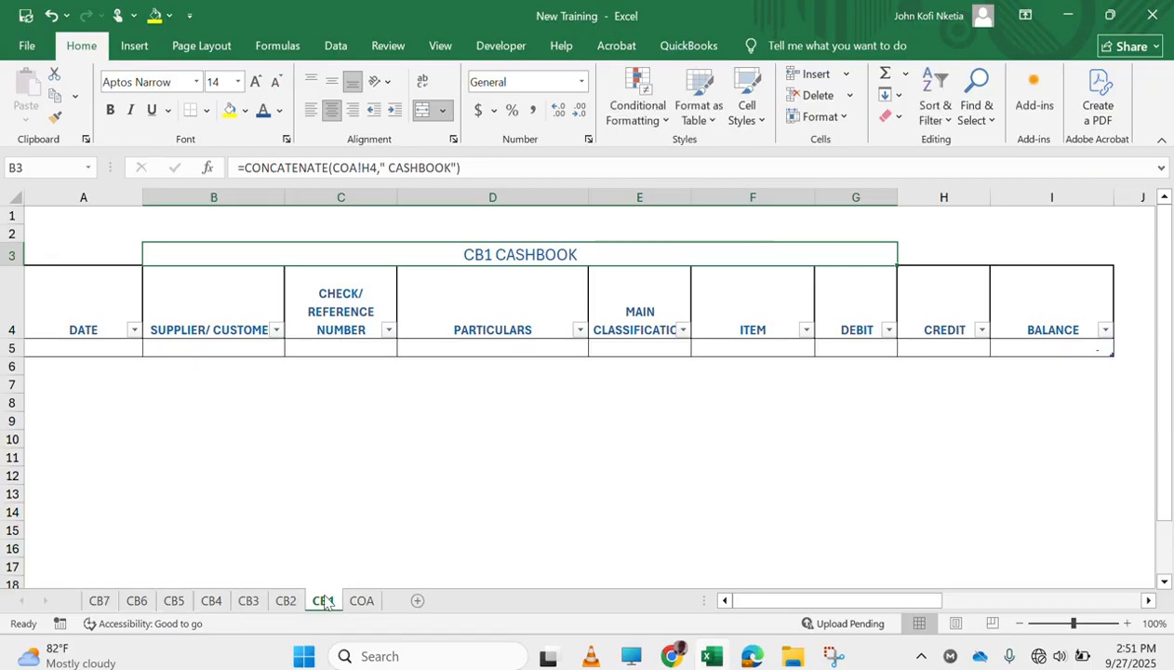
{"action": "left_click", "coordinate": [286, 601]}
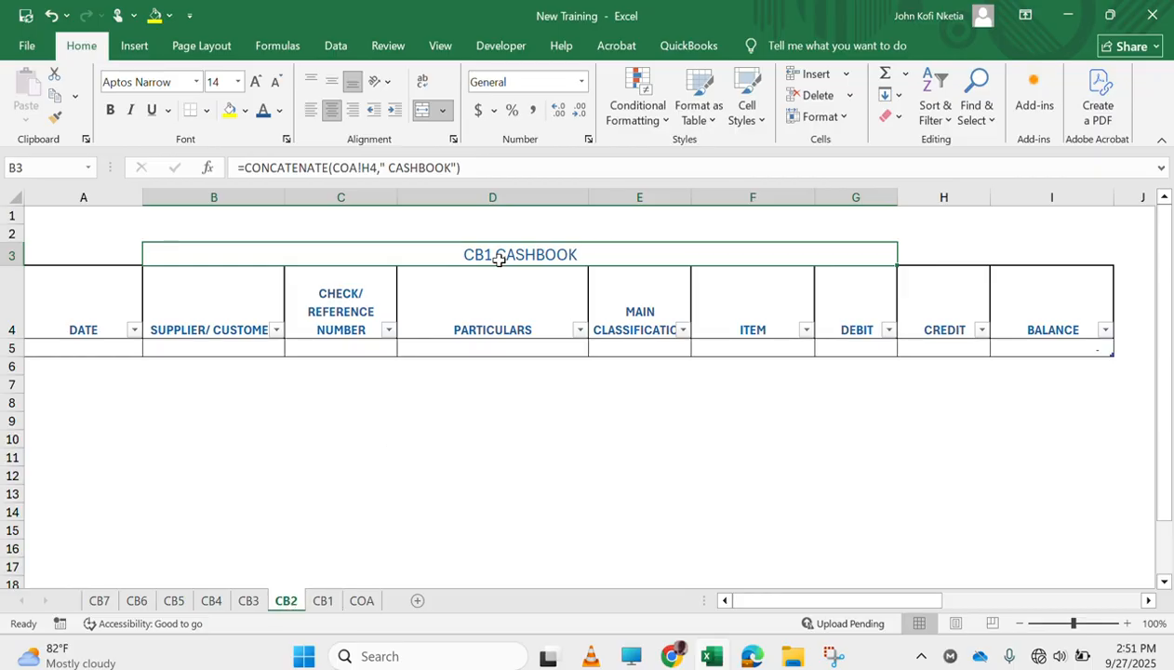
Try referencing COA!H3 in the CB2 sheet's B3 title formula
{"action": "left_click", "coordinate": [377, 171]}
{"action": "key", "text": "BackSpace"}
{"action": "type", "text": "3"}
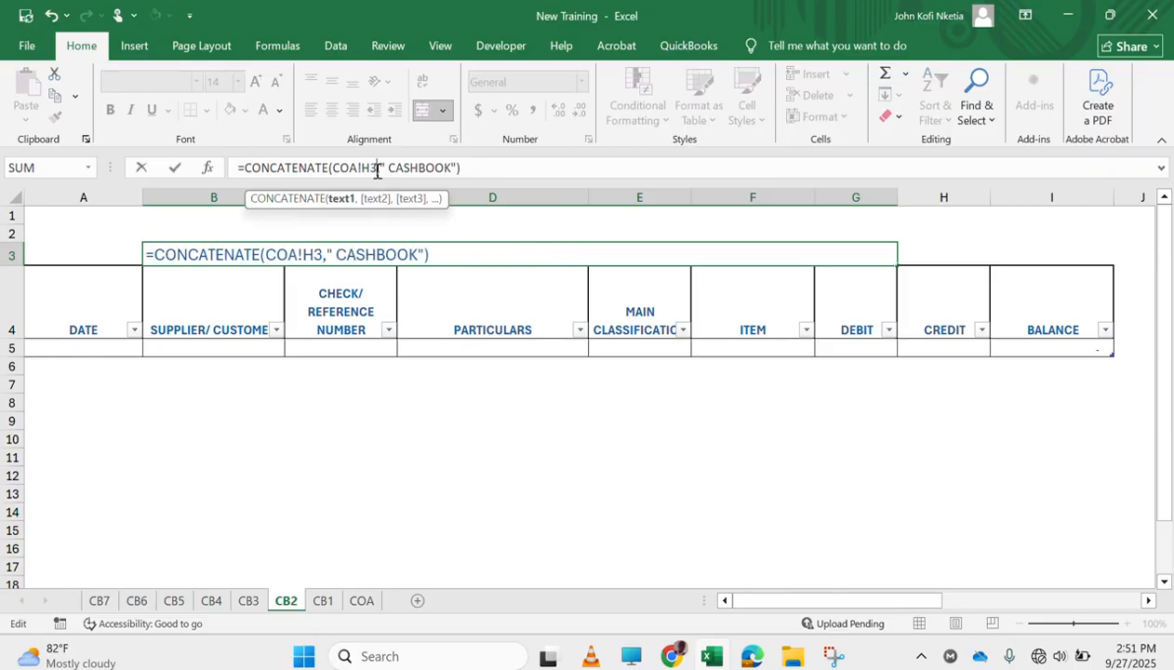
{"action": "key", "text": "Return"}
{"action": "key", "text": "Up"}
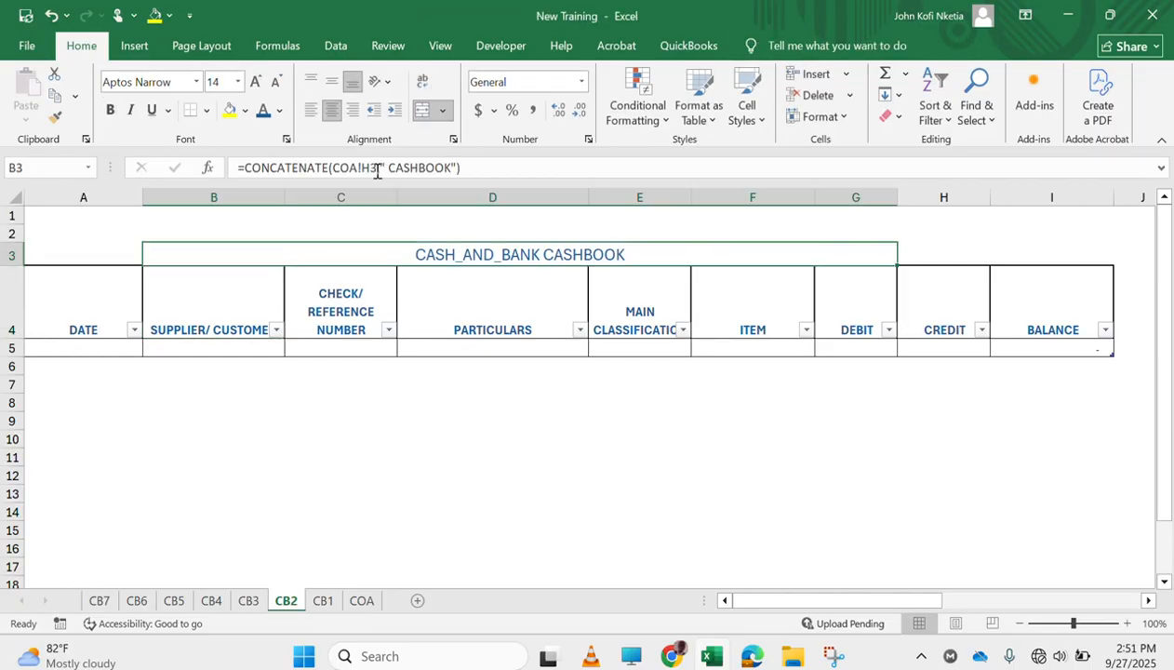
Edit the B3 title formula on sheet CB2 so it references COA!H5
{"action": "key", "text": "Right"}
{"action": "key", "text": "Left"}
{"action": "left_click", "coordinate": [374, 163]}
{"action": "key", "text": "BackSpace"}
{"action": "type", "text": "5"}
{"action": "key", "text": "Return"}
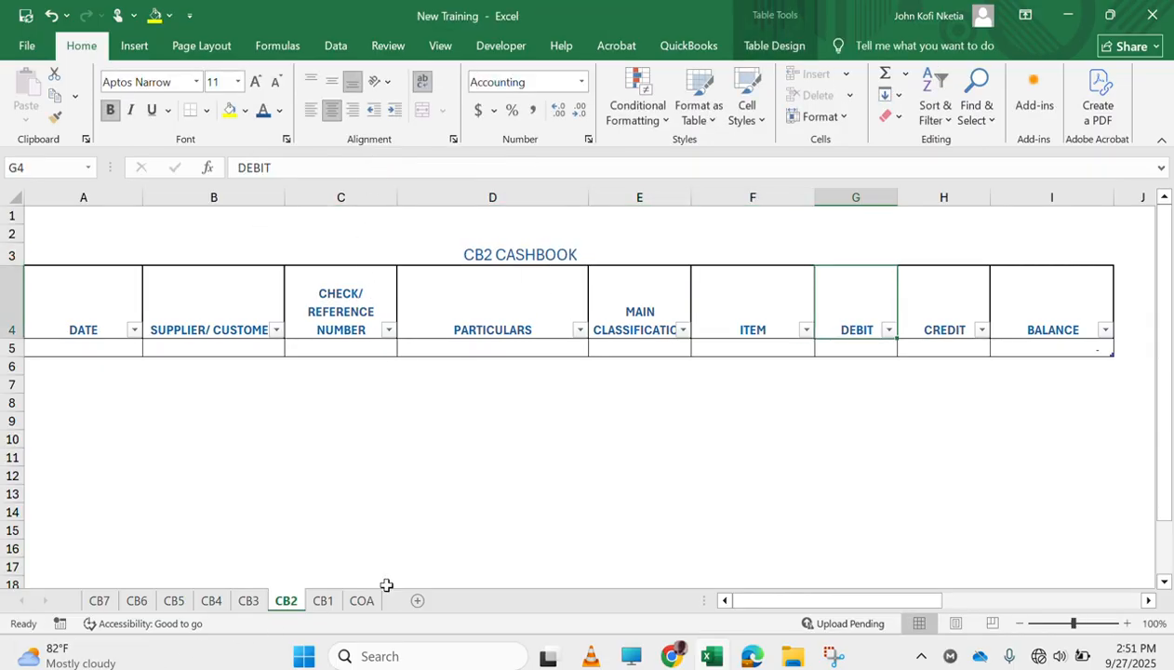
Check which cells of the COA sheet's CASH_AND_BANK column hold CB2 through CB7, and review the titles on CB1 and CB2
{"action": "left_click", "coordinate": [355, 607]}
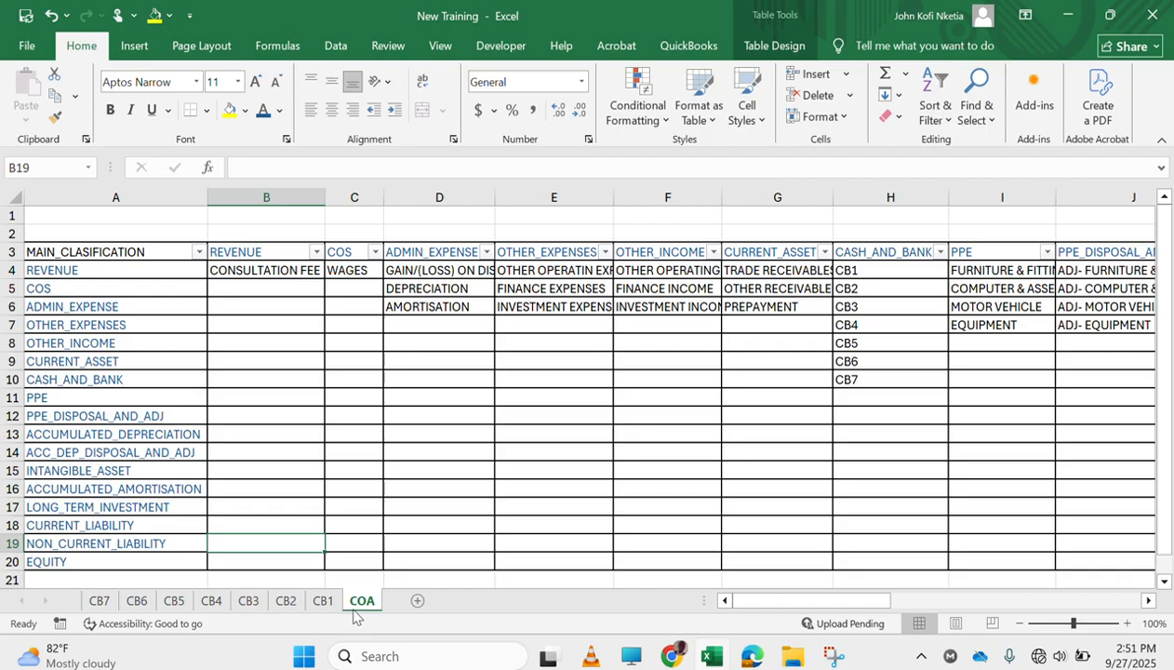
{"action": "left_click", "coordinate": [888, 290]}
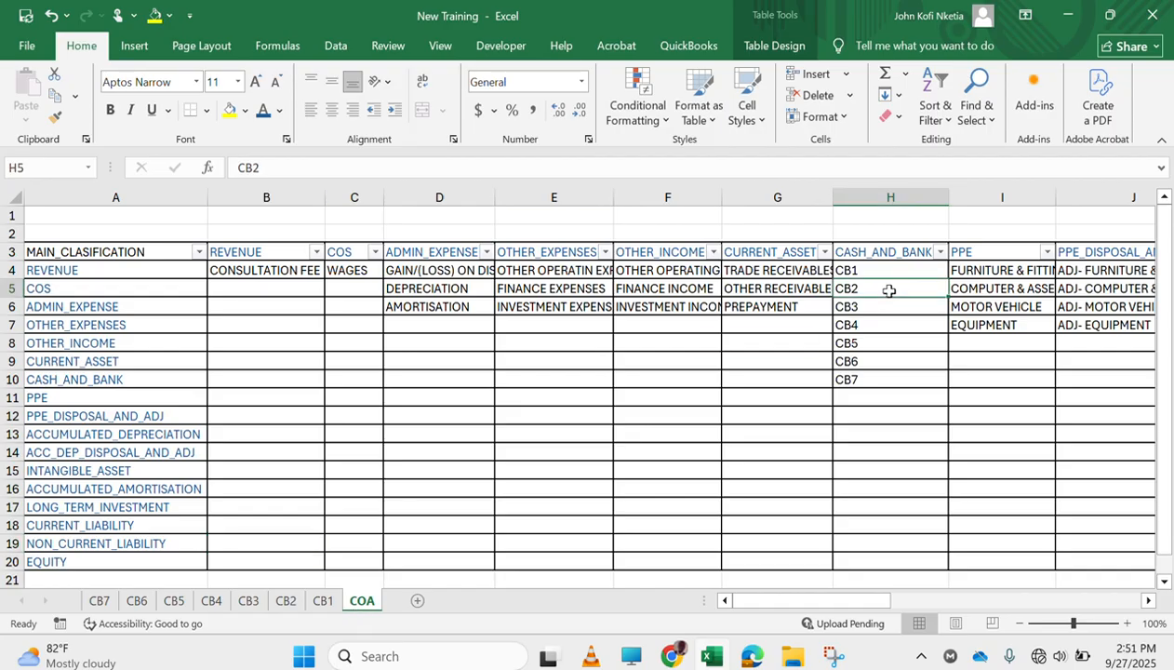
{"action": "key", "text": "Down"}
{"action": "key", "text": "Down"}
{"action": "key", "text": "Down"}
{"action": "key", "text": "Down"}
{"action": "key", "text": "Down"}
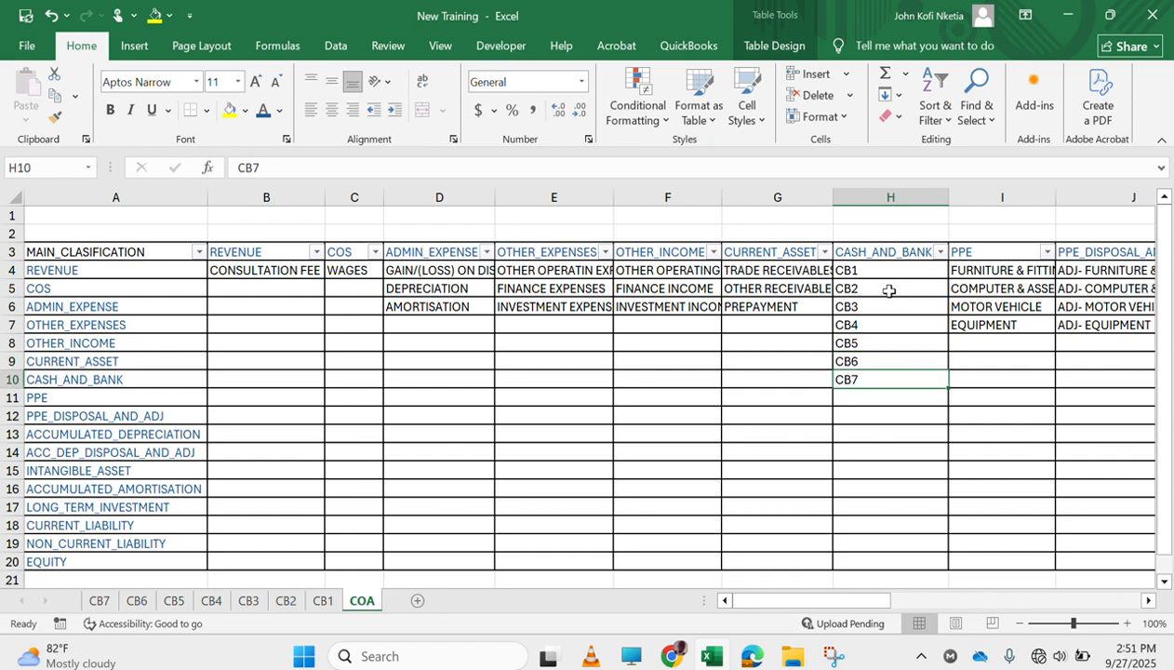
{"action": "left_click", "coordinate": [285, 603]}
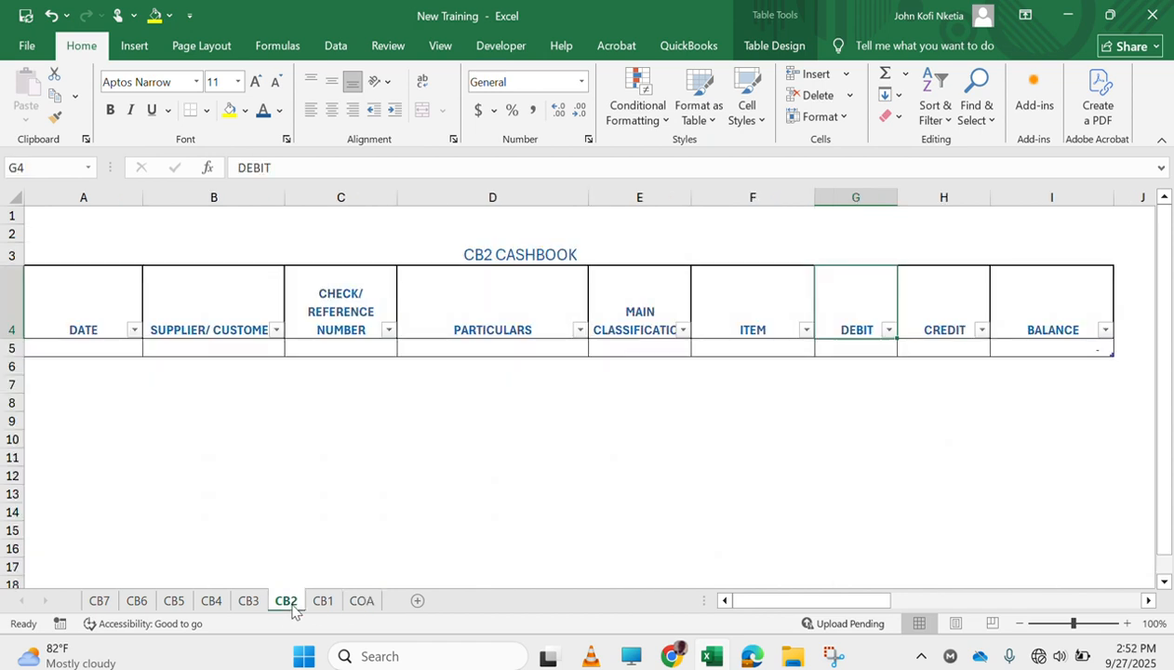
{"action": "left_click", "coordinate": [322, 601]}
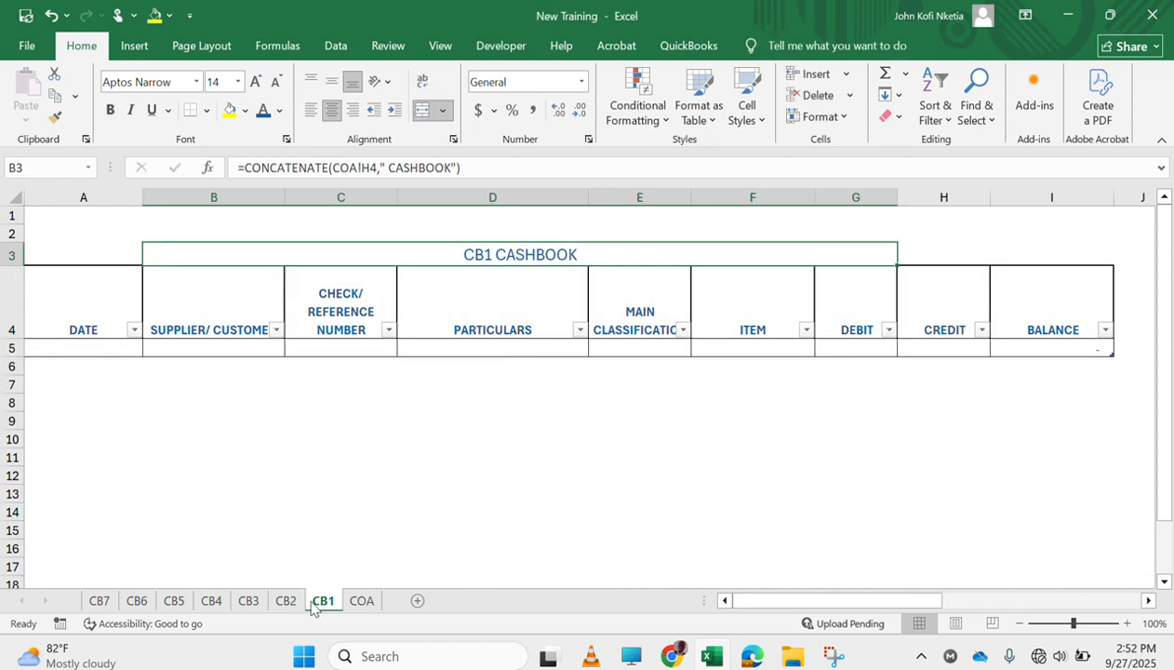
{"action": "left_click", "coordinate": [285, 603]}
Change the cell reference in the B3 title formula on sheet CB3 to COA!H6
{"action": "left_click", "coordinate": [249, 601]}
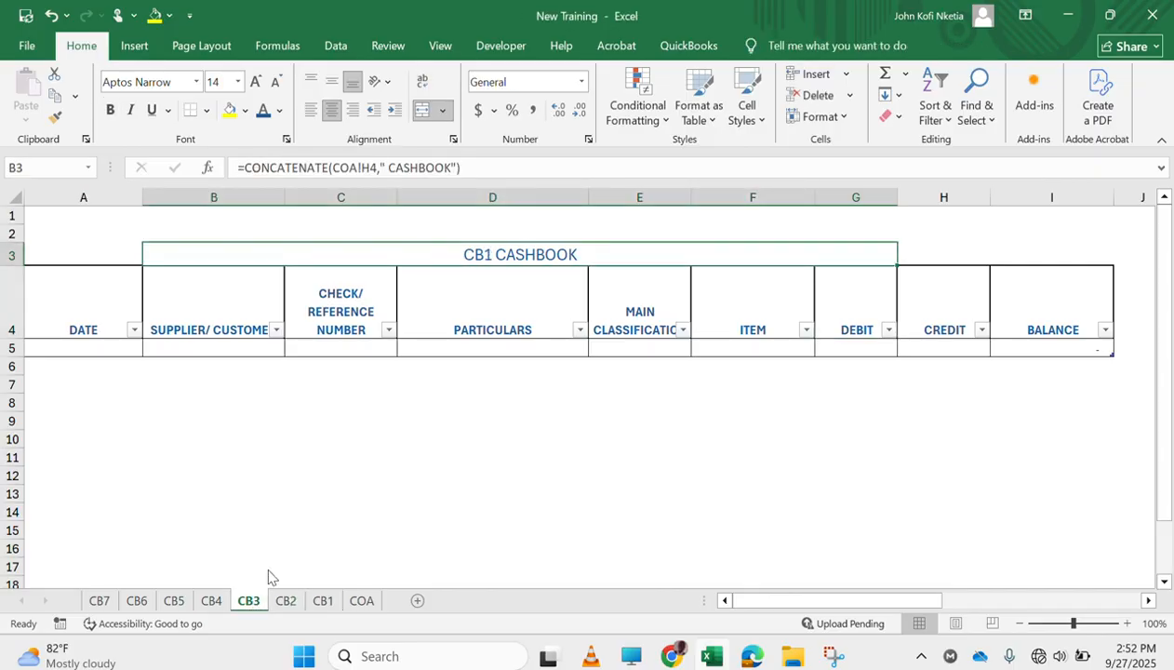
{"action": "left_click", "coordinate": [376, 165]}
{"action": "key", "text": "BackSpace"}
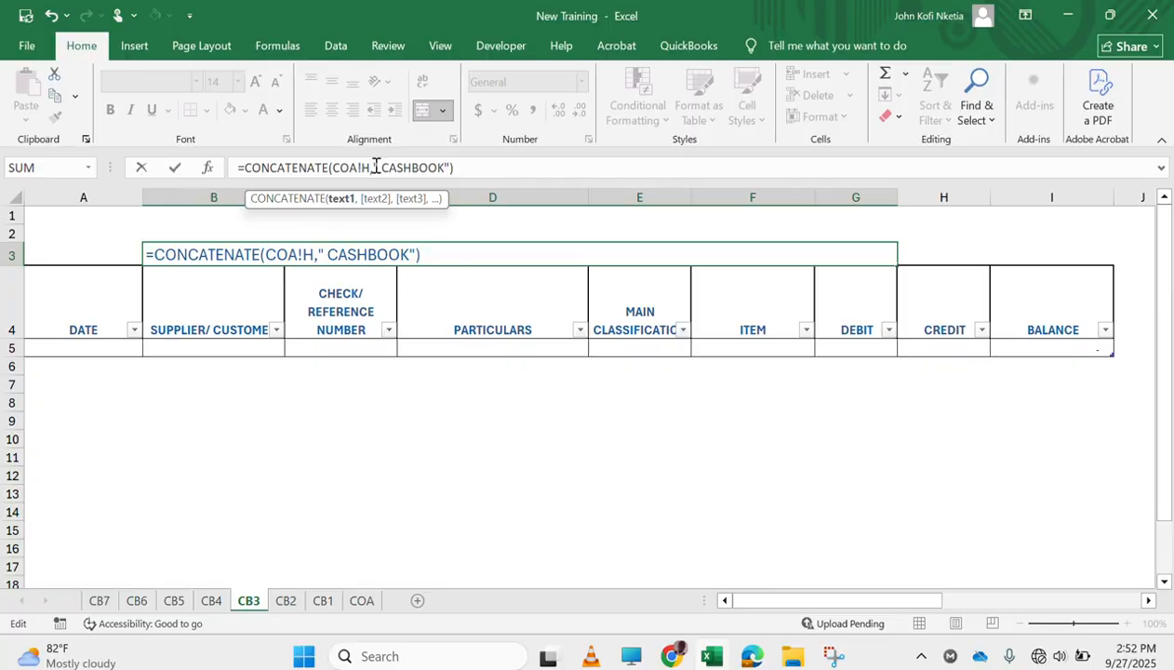
{"action": "type", "text": "6"}
{"action": "key", "text": "Return"}
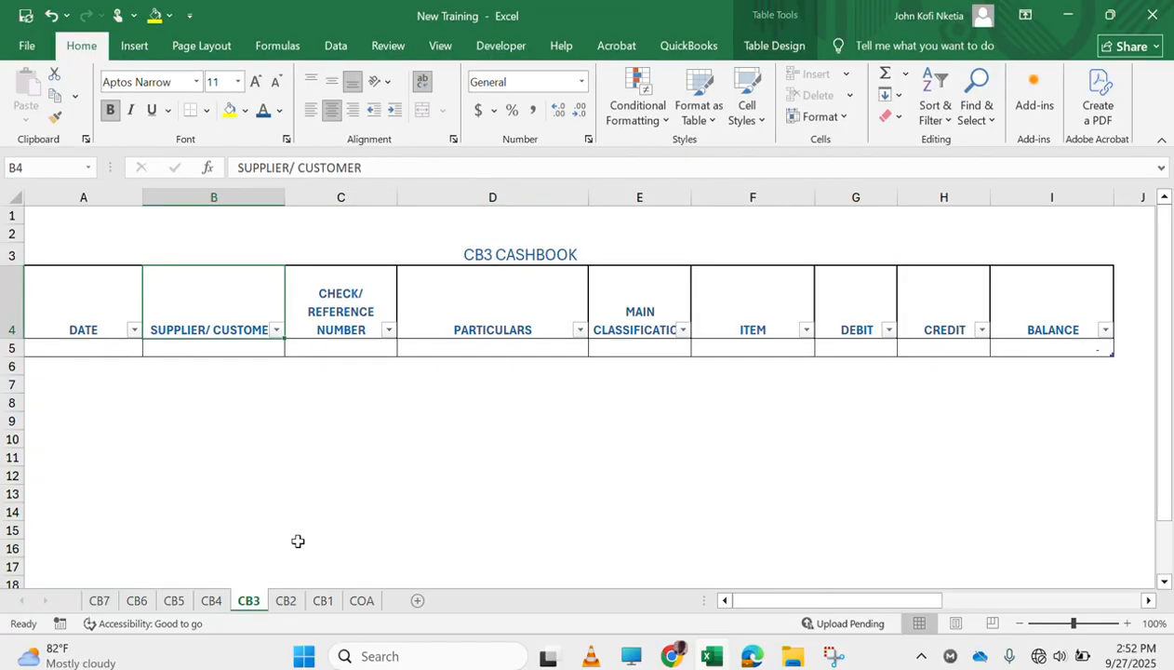
Change the cell reference in the B3 title formula on sheet CB4 to COA!H7
{"action": "left_click", "coordinate": [211, 600]}
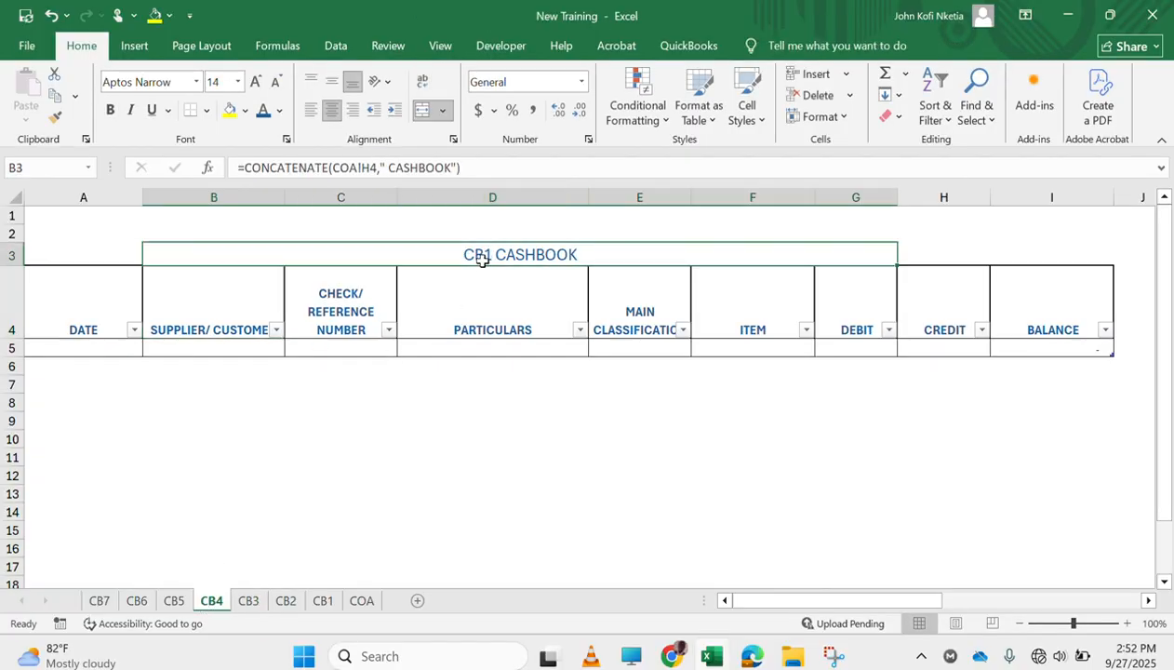
{"action": "left_click", "coordinate": [376, 167]}
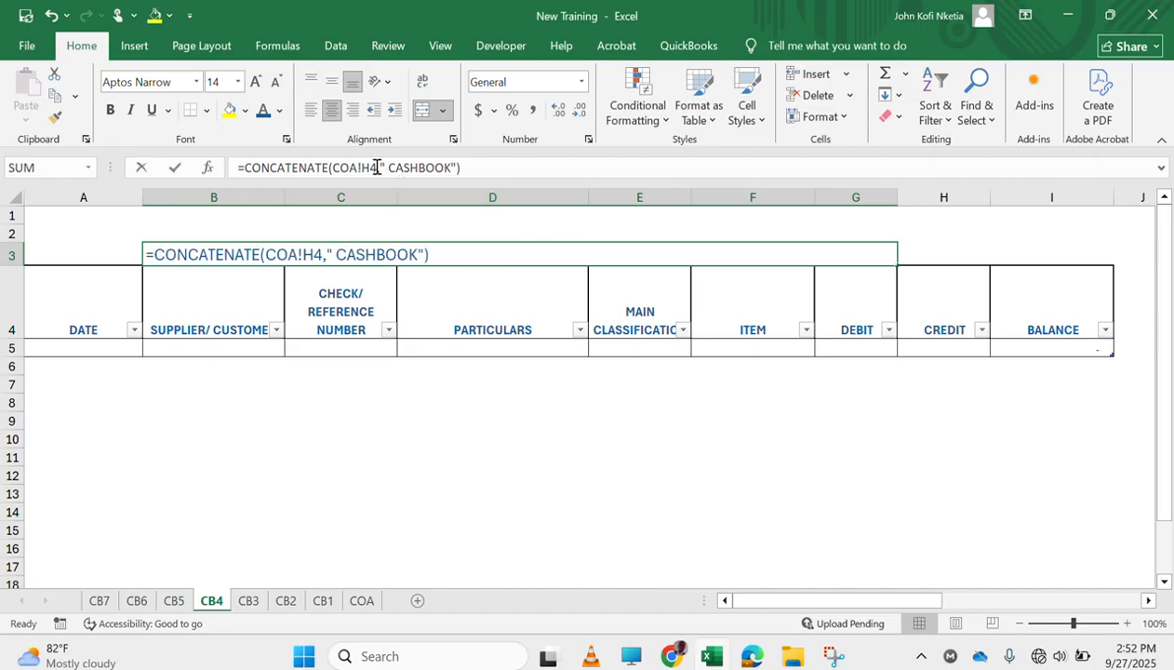
{"action": "key", "text": "BackSpace"}
{"action": "type", "text": "7"}
{"action": "key", "text": "Return"}
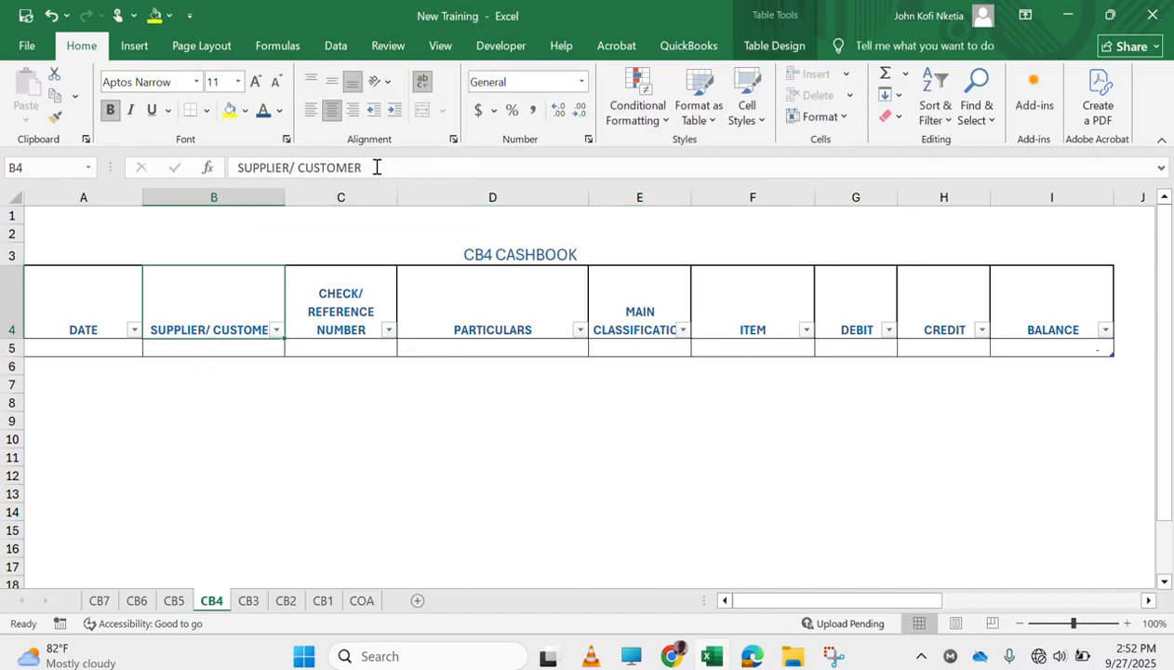
Change the cell reference in the B3 title formula on sheet CB5 to COA!H8
{"action": "left_click", "coordinate": [177, 605]}
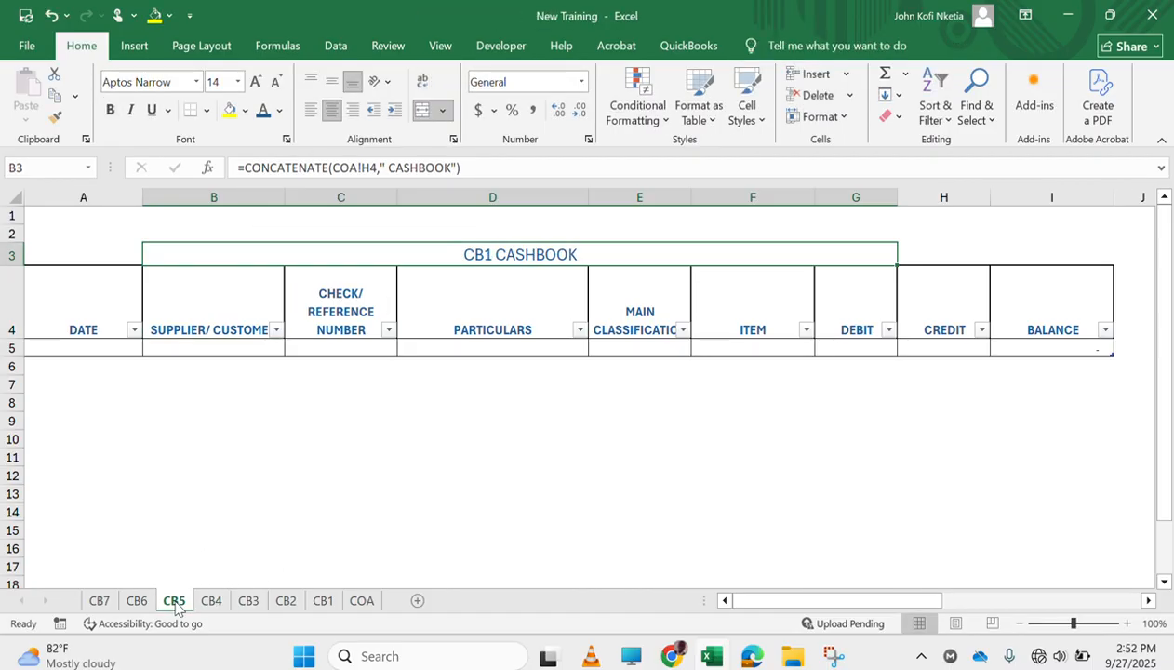
{"action": "left_click", "coordinate": [377, 168]}
{"action": "key", "text": "BackSpace"}
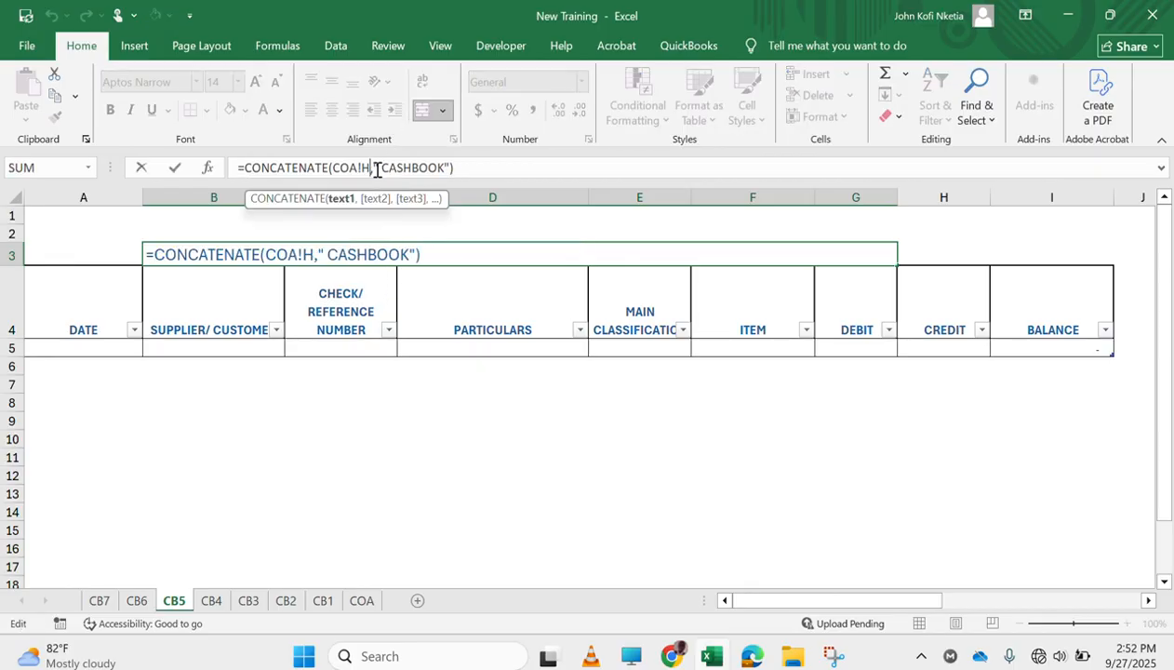
{"action": "type", "text": "8"}
{"action": "key", "text": "Return"}
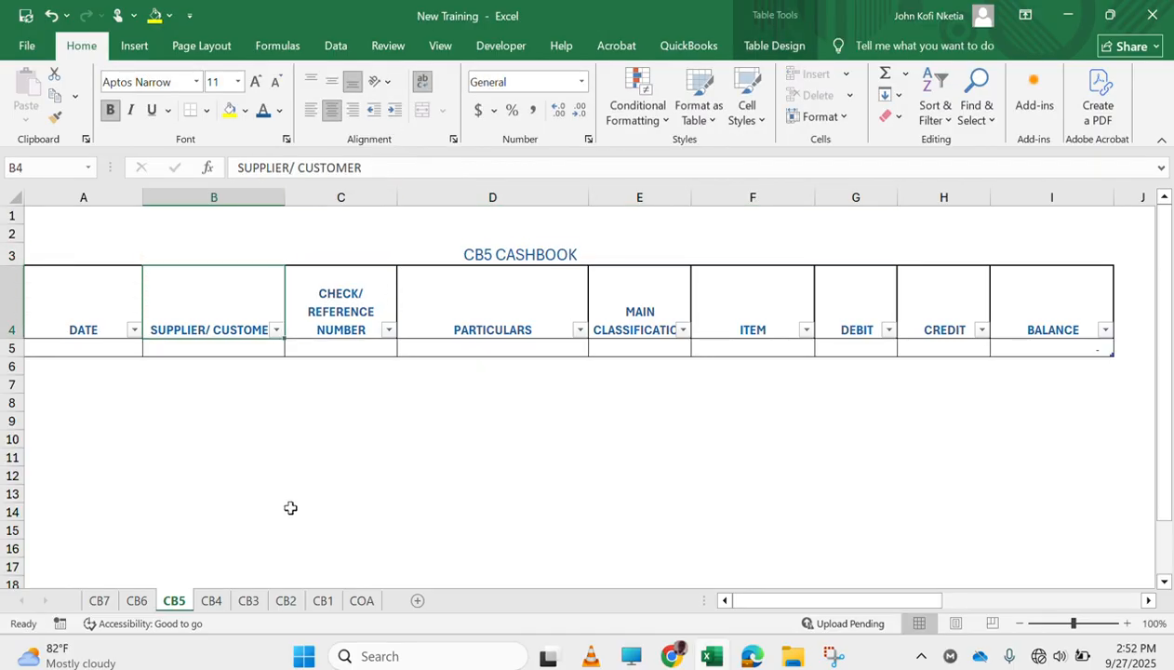
Change the cell reference in the B3 title formula on sheet CB6 to COA!H9
{"action": "left_click", "coordinate": [146, 597]}
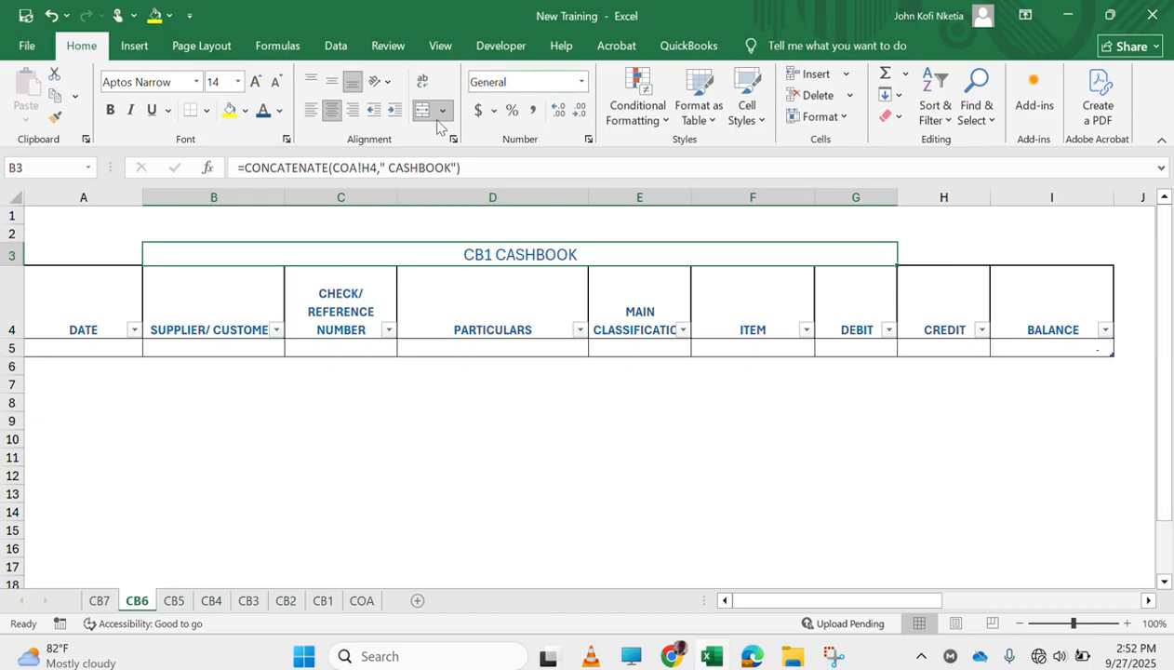
{"action": "left_click", "coordinate": [373, 167]}
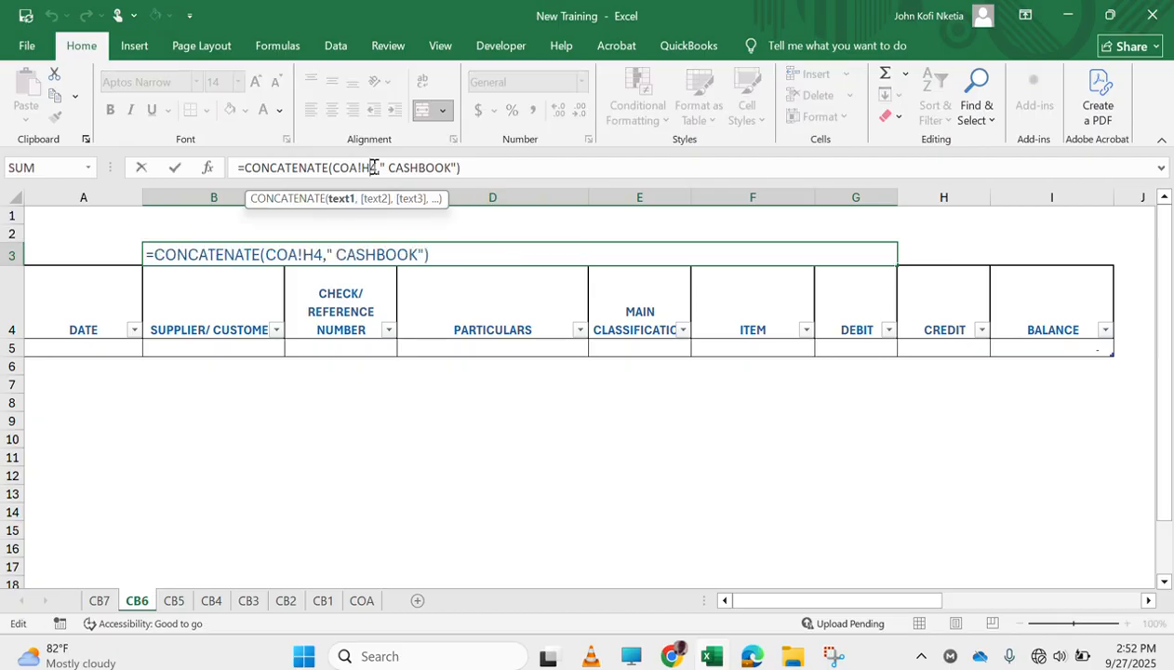
{"action": "key", "text": "BackSpace"}
{"action": "type", "text": "6"}
{"action": "key", "text": "Return"}
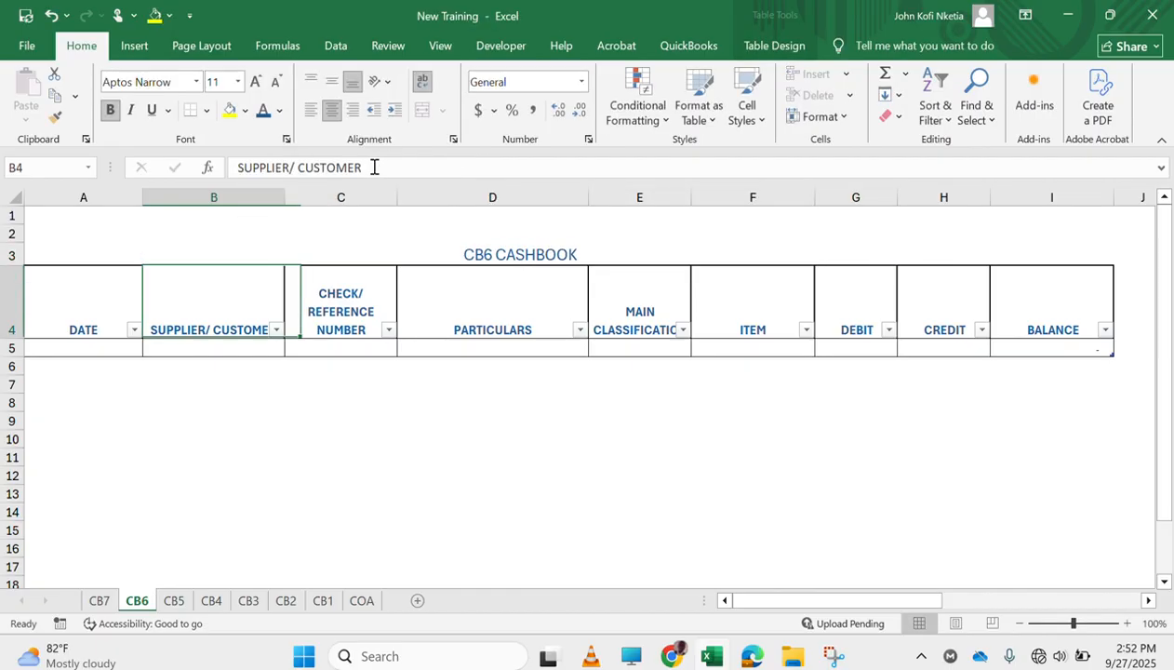
Change the cell reference in the B3 title formula on sheet CB7 to COA!H10
{"action": "left_click", "coordinate": [99, 603]}
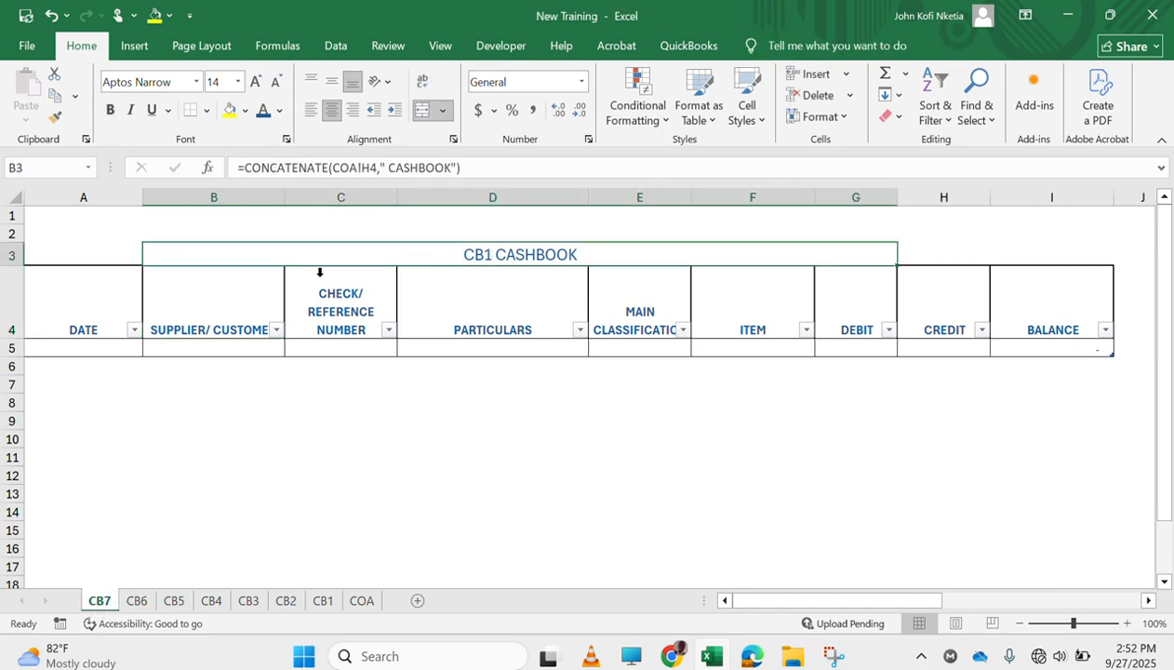
{"action": "left_click", "coordinate": [374, 167]}
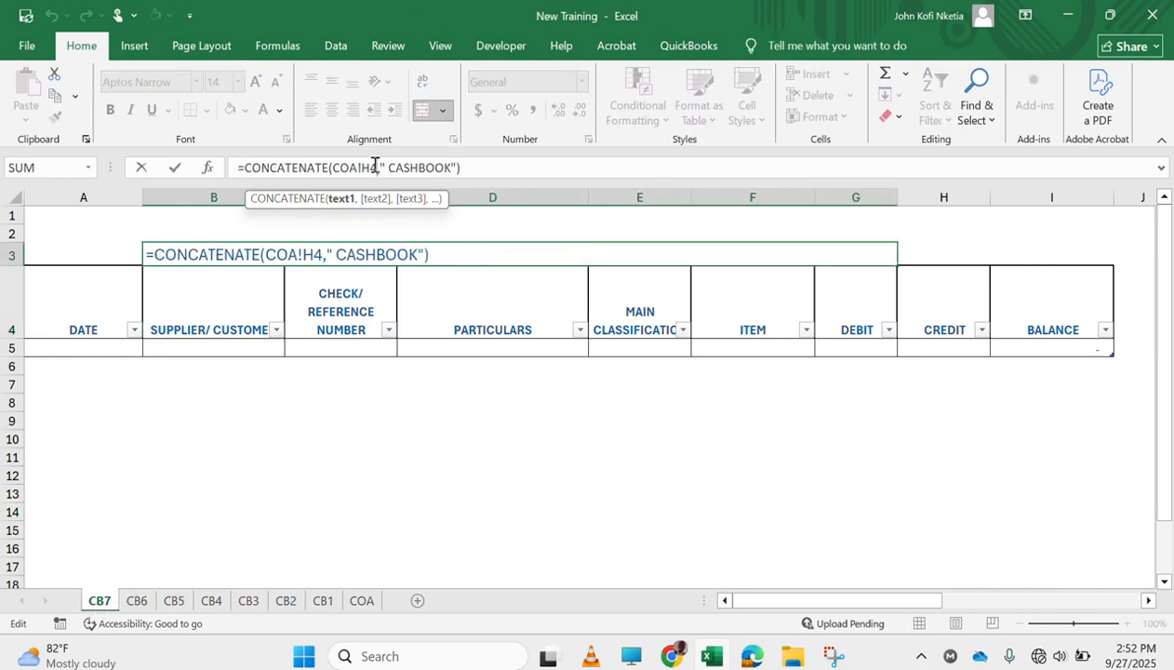
{"action": "key", "text": "BackSpace"}
{"action": "type", "text": "10"}
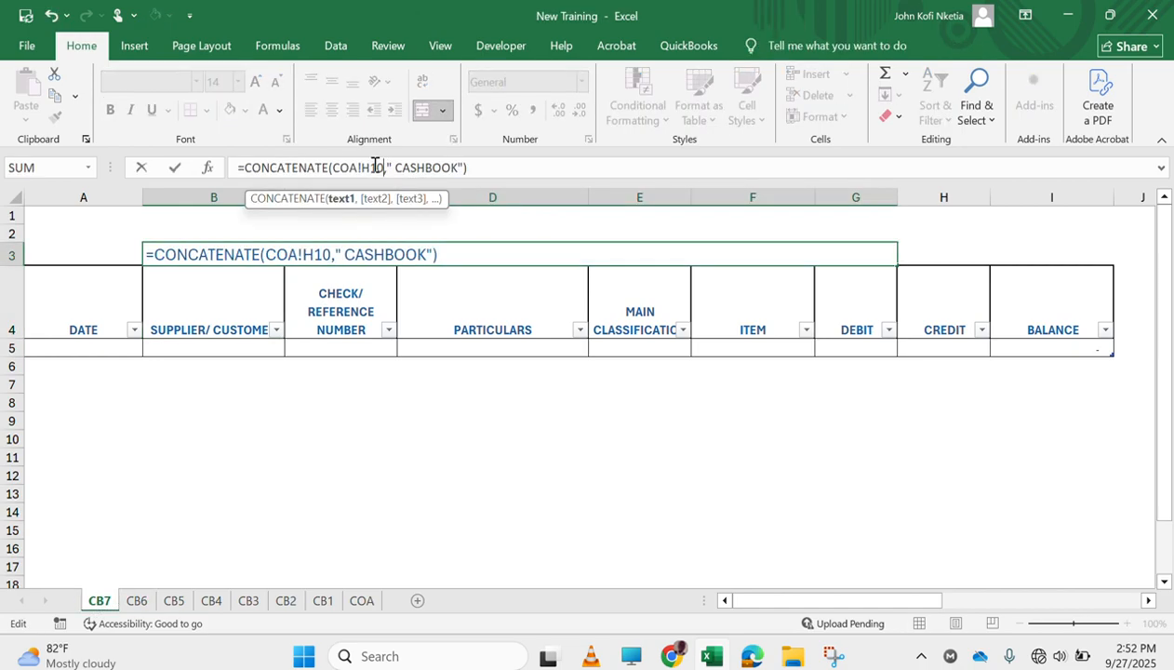
{"action": "key", "text": "Return"}
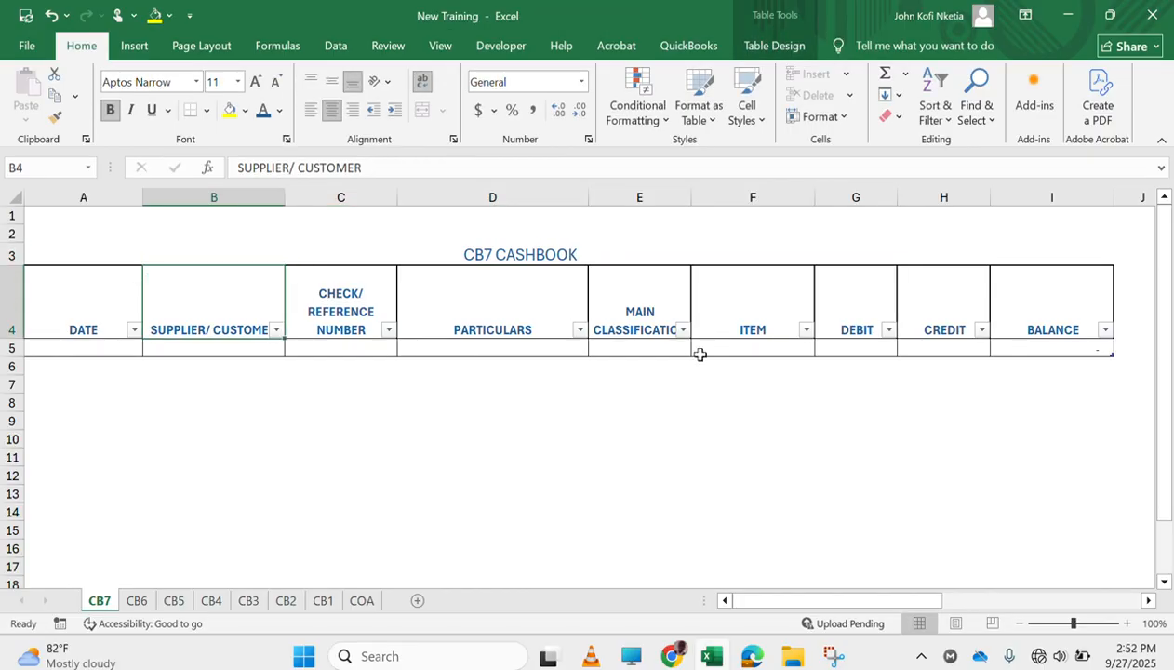
{"action": "left_click", "coordinate": [393, 312]}
{"action": "left_click", "coordinate": [695, 314]}
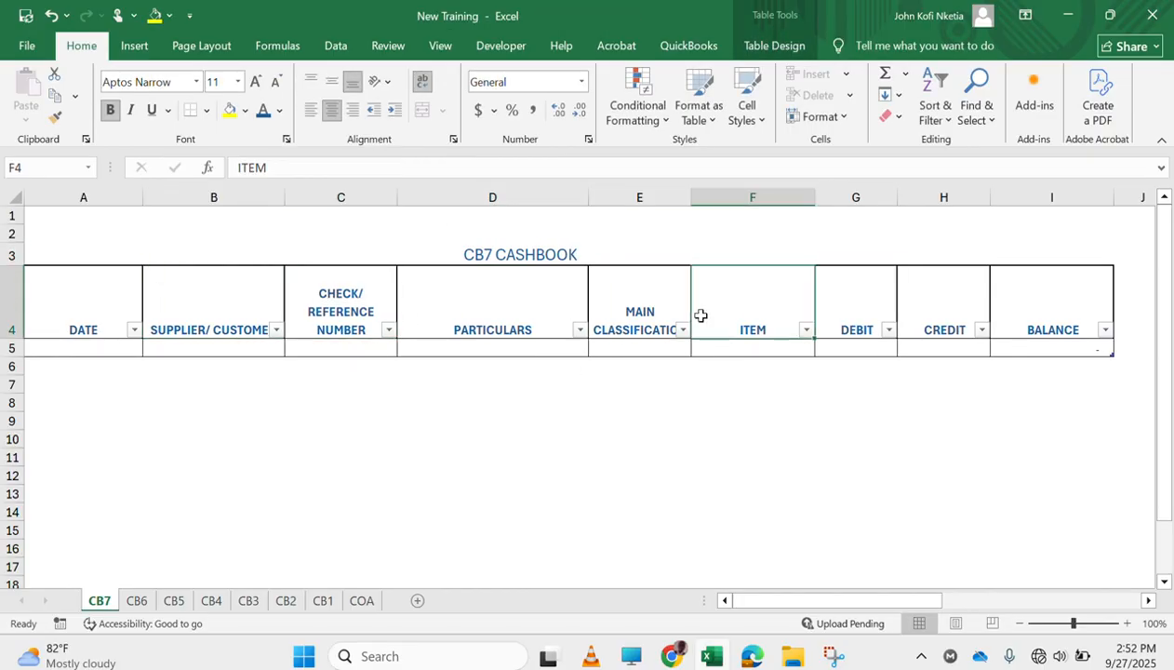
{"action": "left_click", "coordinate": [872, 298]}
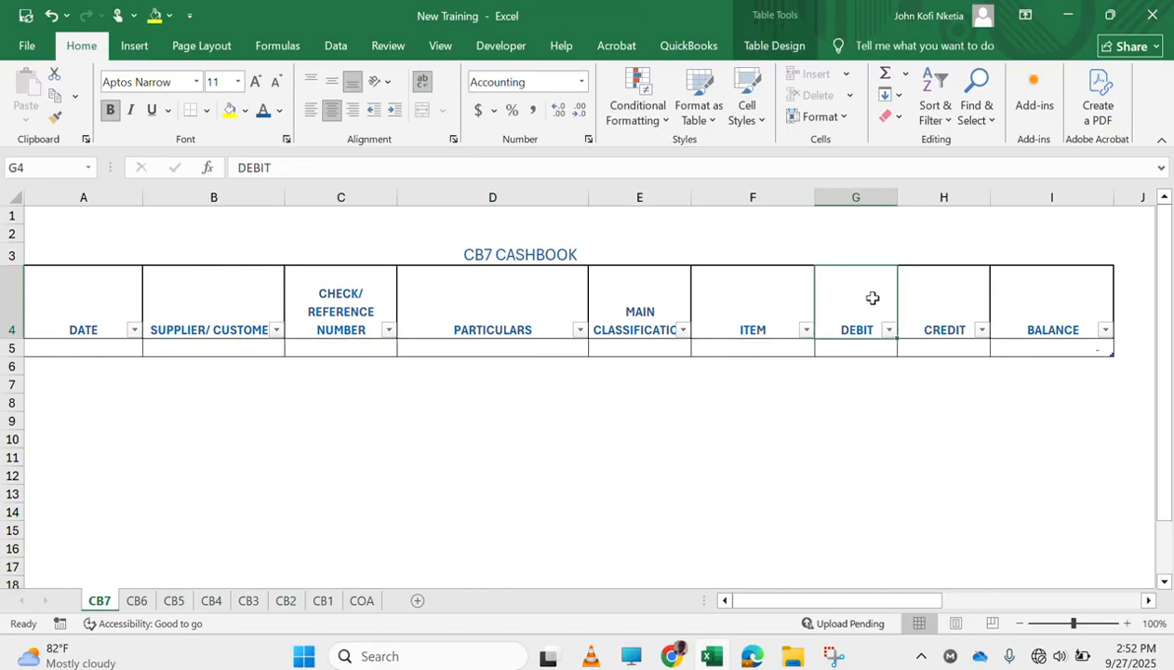
Left-align the B3 title on sheets CB1 to CB7 in one go by grouping them, and ungroup the sheets
{"action": "left_click", "coordinate": [493, 258]}
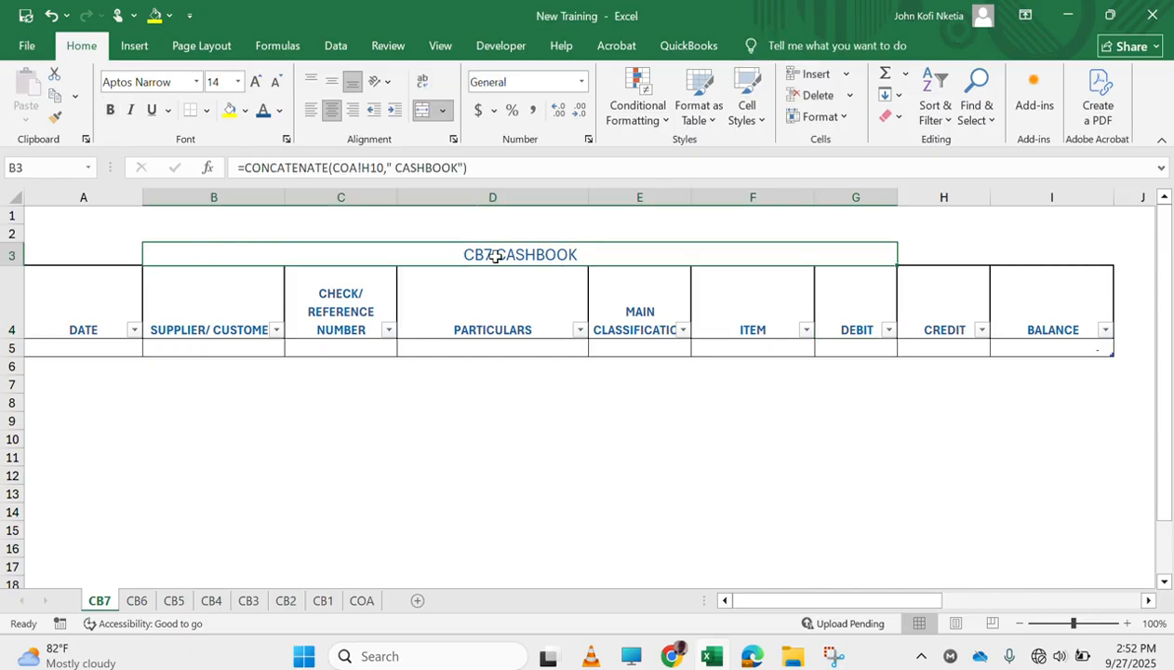
{"action": "left_click", "coordinate": [140, 599], "text": "shift"}
{"action": "left_click", "coordinate": [168, 604], "text": "ctrl"}
{"action": "left_click", "coordinate": [233, 598], "text": "ctrl"}
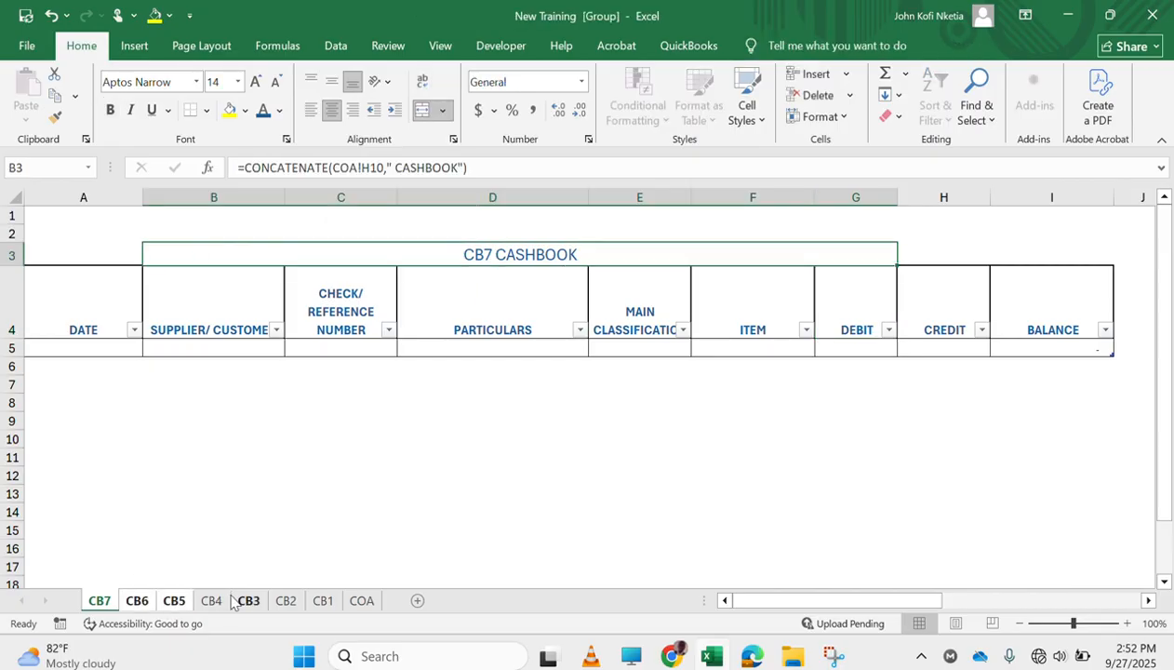
{"action": "left_click", "coordinate": [226, 597], "text": "ctrl"}
{"action": "left_click", "coordinate": [296, 602], "text": "ctrl"}
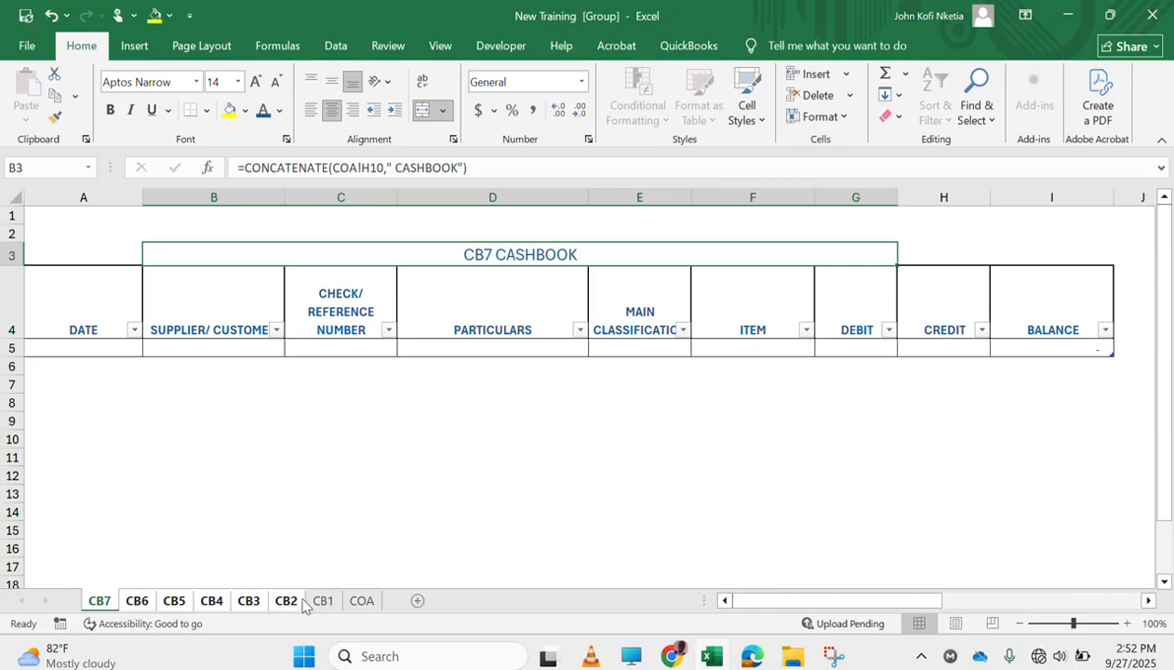
{"action": "left_click", "coordinate": [326, 604], "text": "ctrl"}
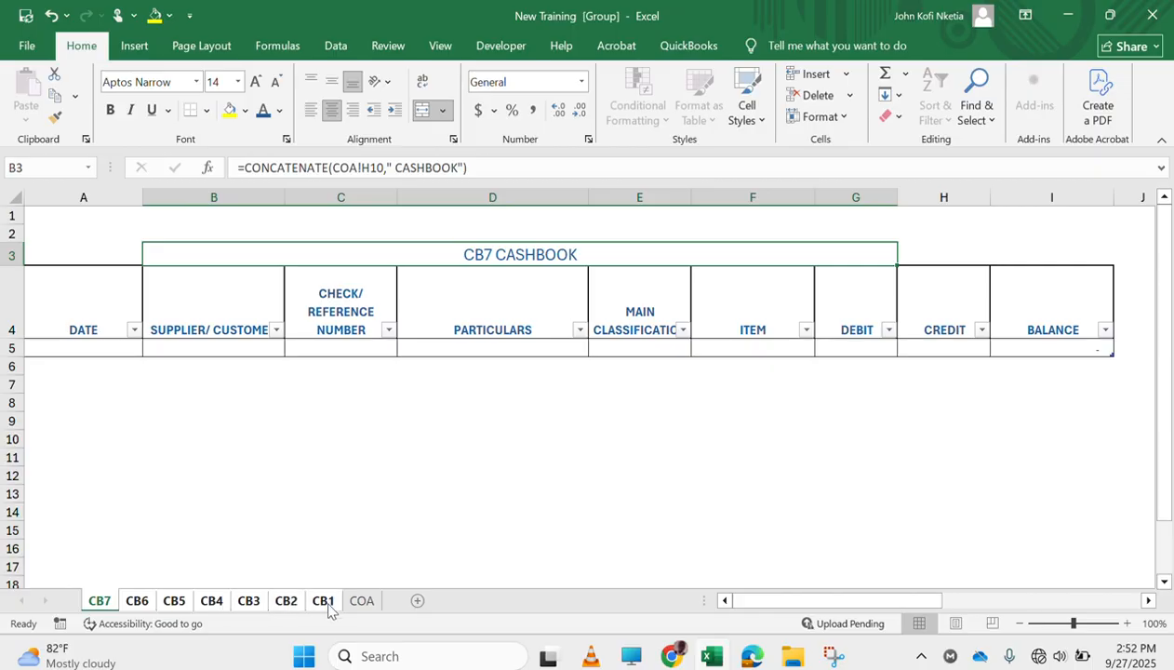
{"action": "left_click", "coordinate": [311, 110]}
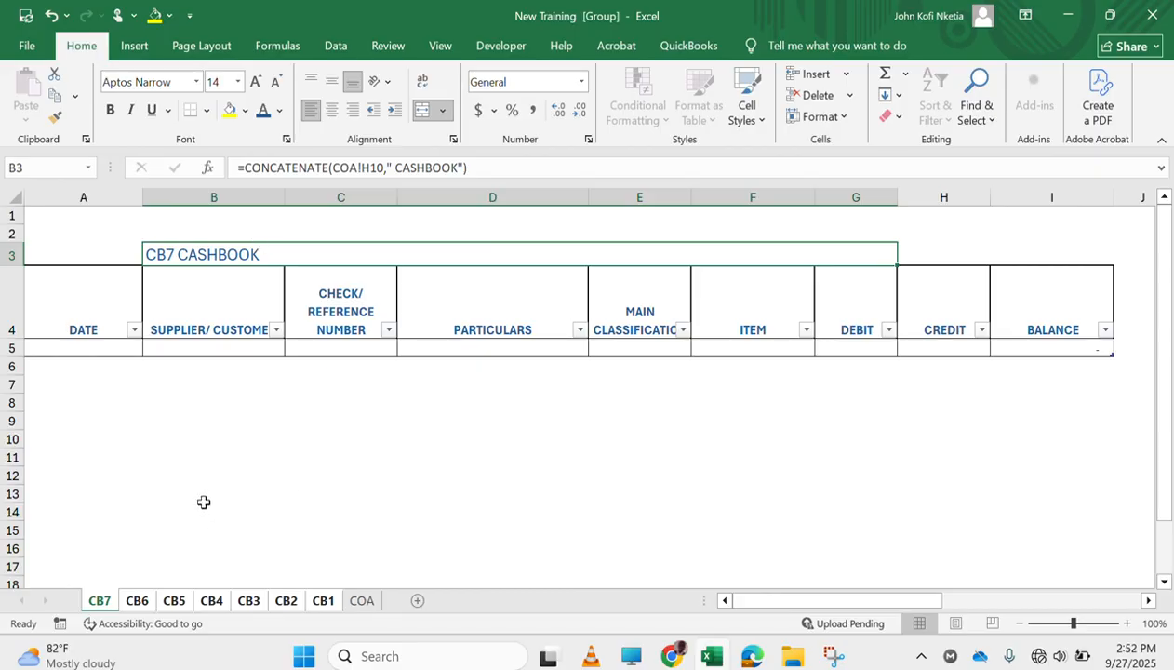
{"action": "right_click", "coordinate": [106, 597]}
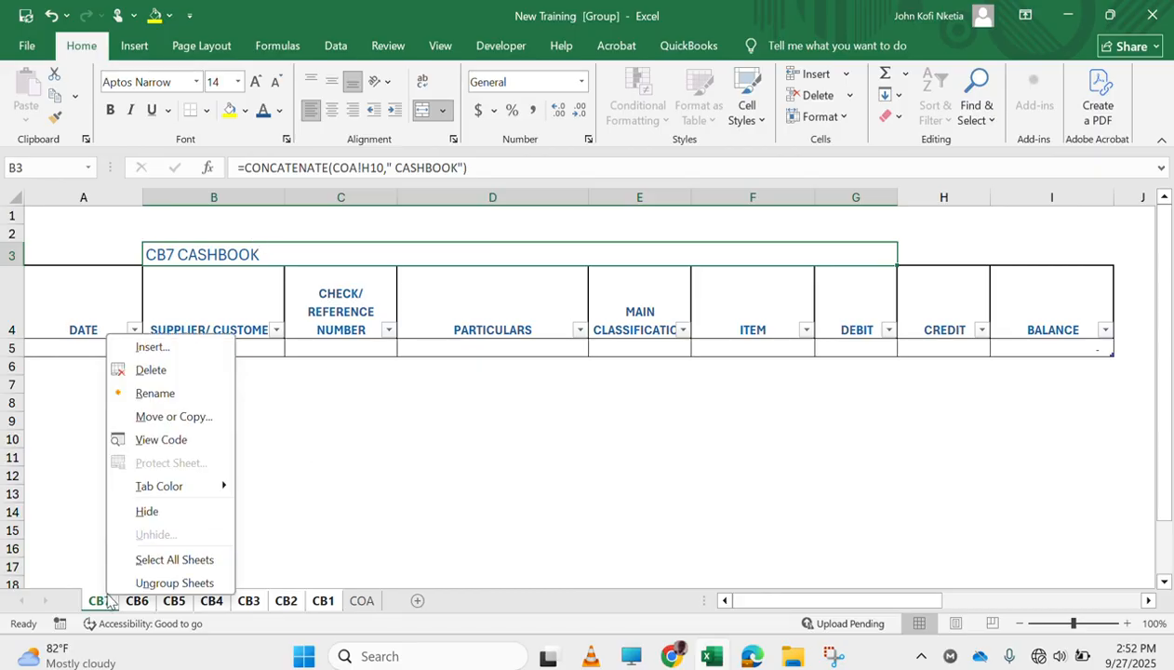
{"action": "left_click", "coordinate": [130, 583]}
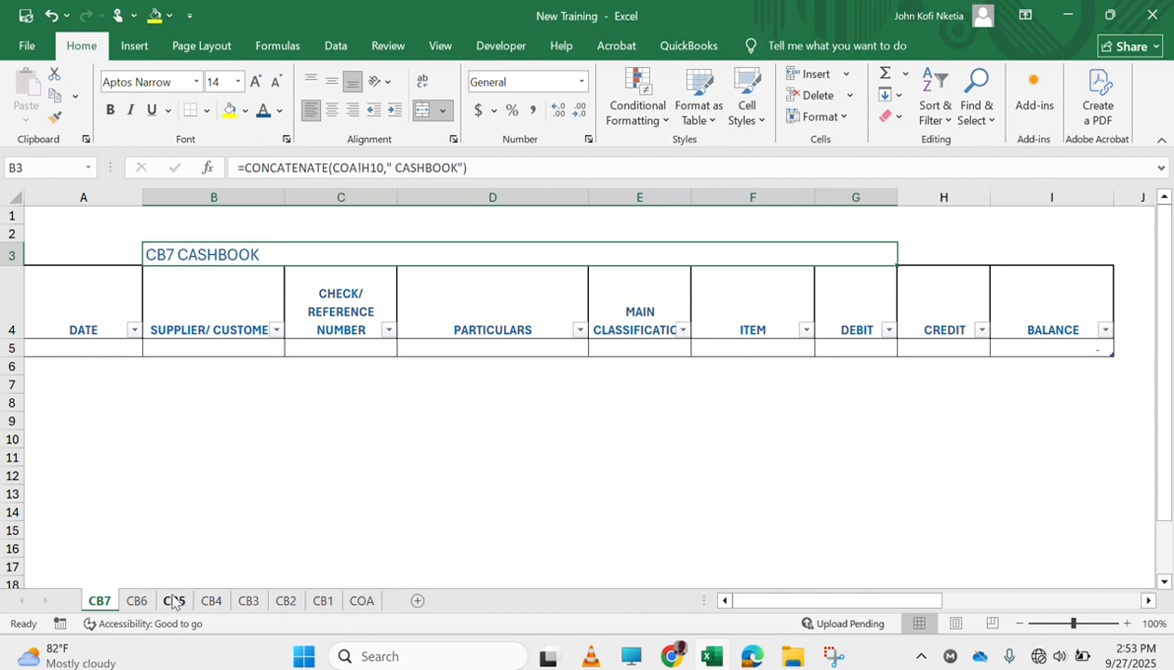
Create a copy of sheet CB7 in front of it, keeping the existing version of all conflicting defined names
{"action": "right_click", "coordinate": [102, 603]}
{"action": "left_click", "coordinate": [197, 446]}
{"action": "left_click", "coordinate": [73, 572]}
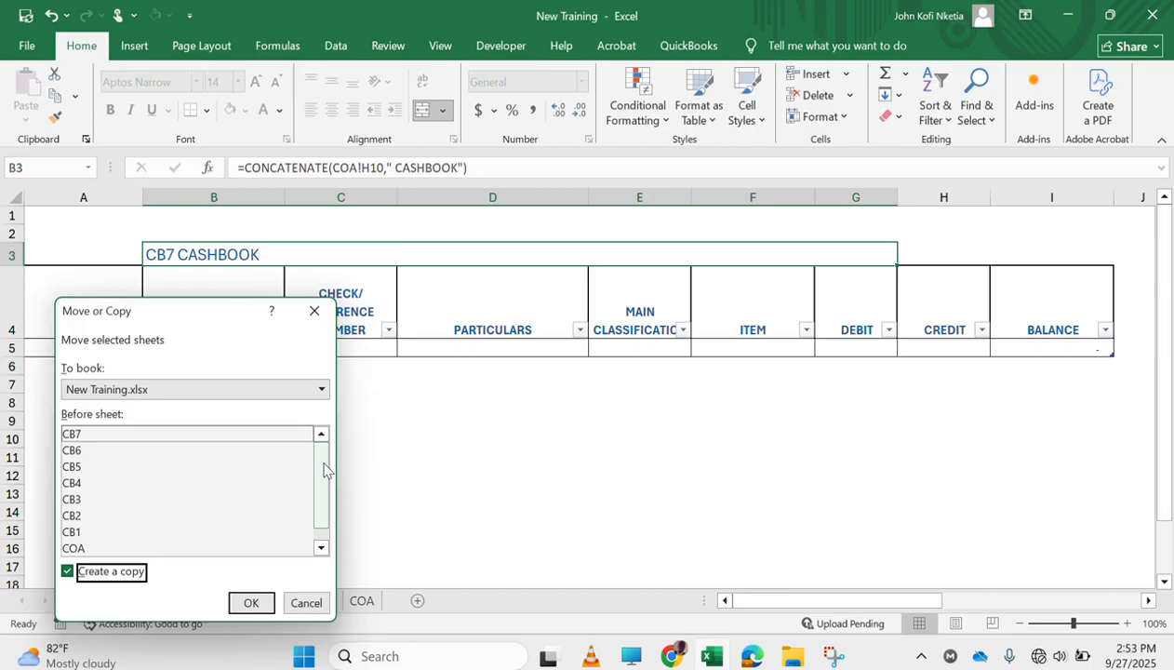
{"action": "left_click", "coordinate": [249, 604]}
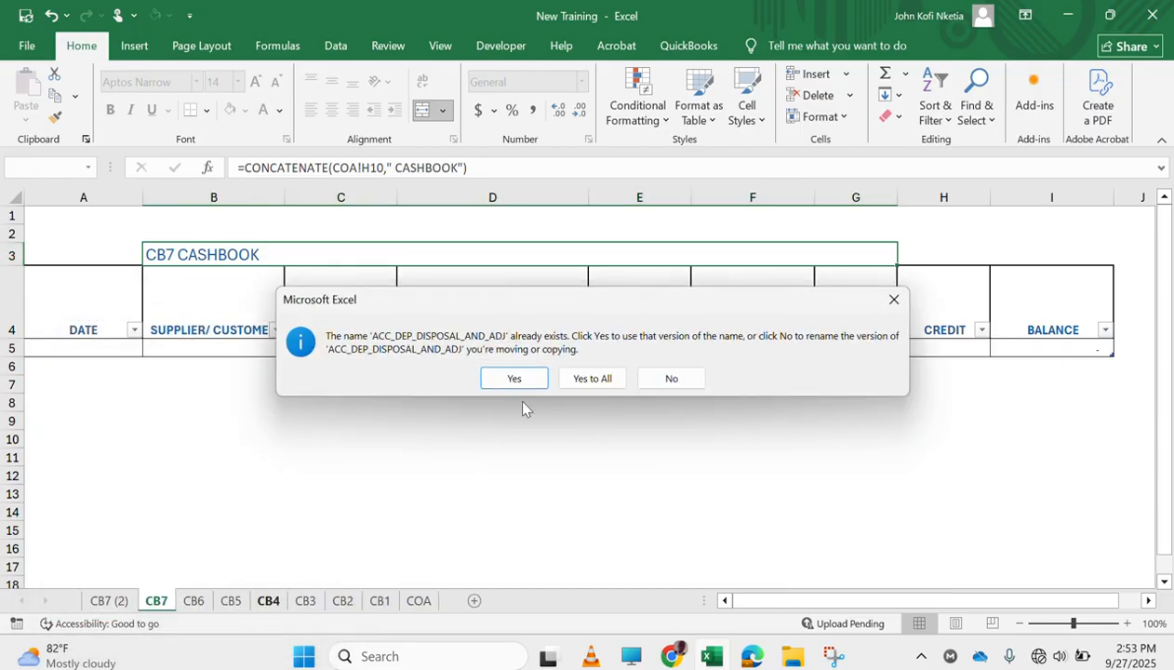
{"action": "left_click", "coordinate": [592, 377]}
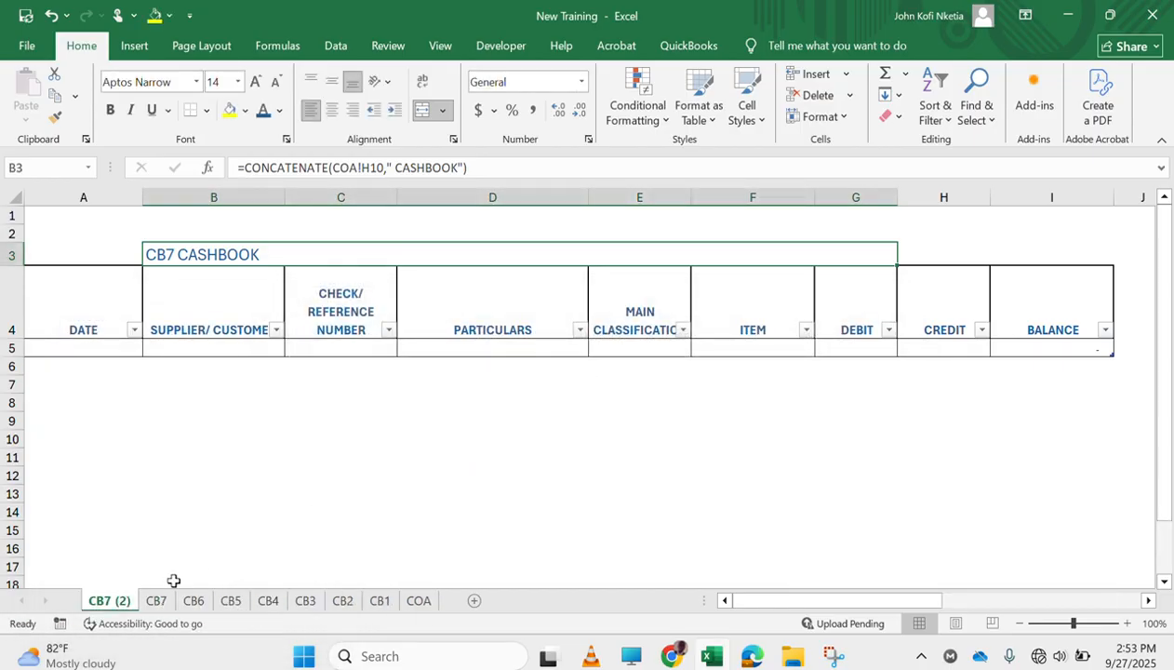
Rename the copied CB7 sheet as JOURNAL
{"action": "double_click", "coordinate": [115, 598]}
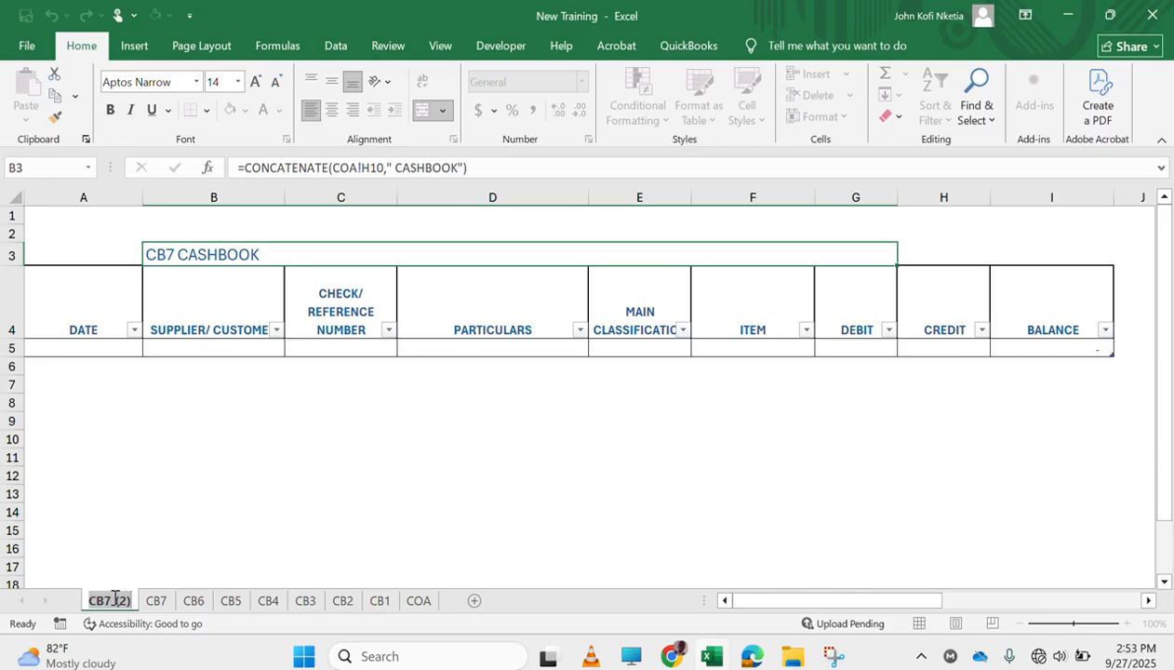
{"action": "type", "text": "j"}
{"action": "key", "text": "BackSpace"}
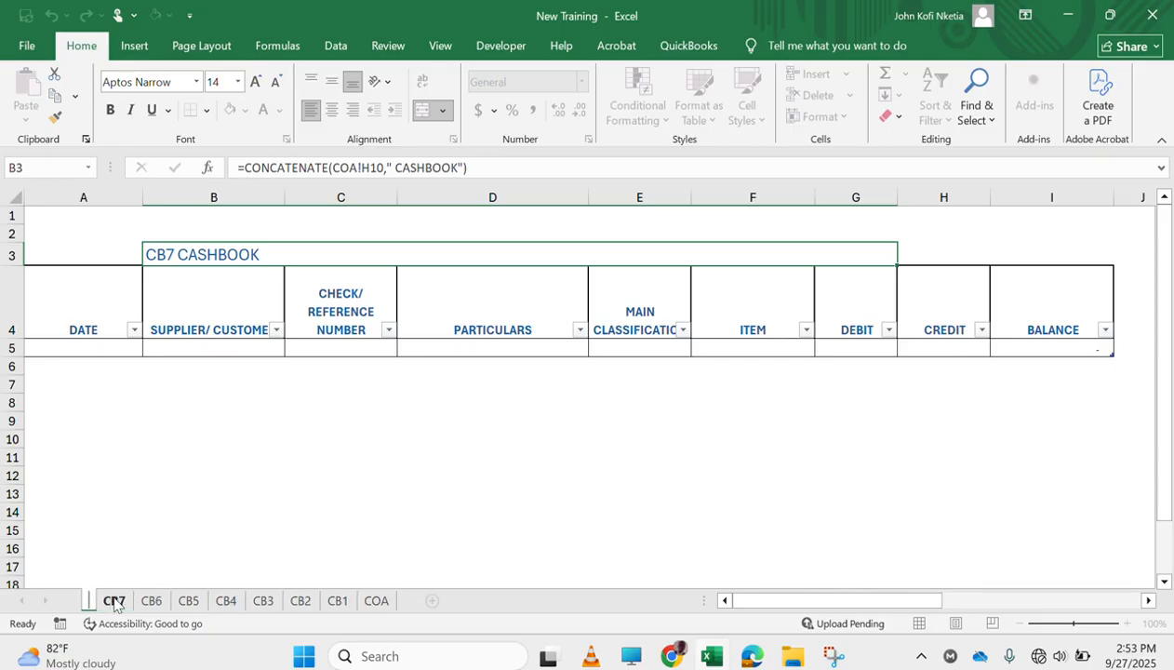
{"action": "type", "text": "J"}
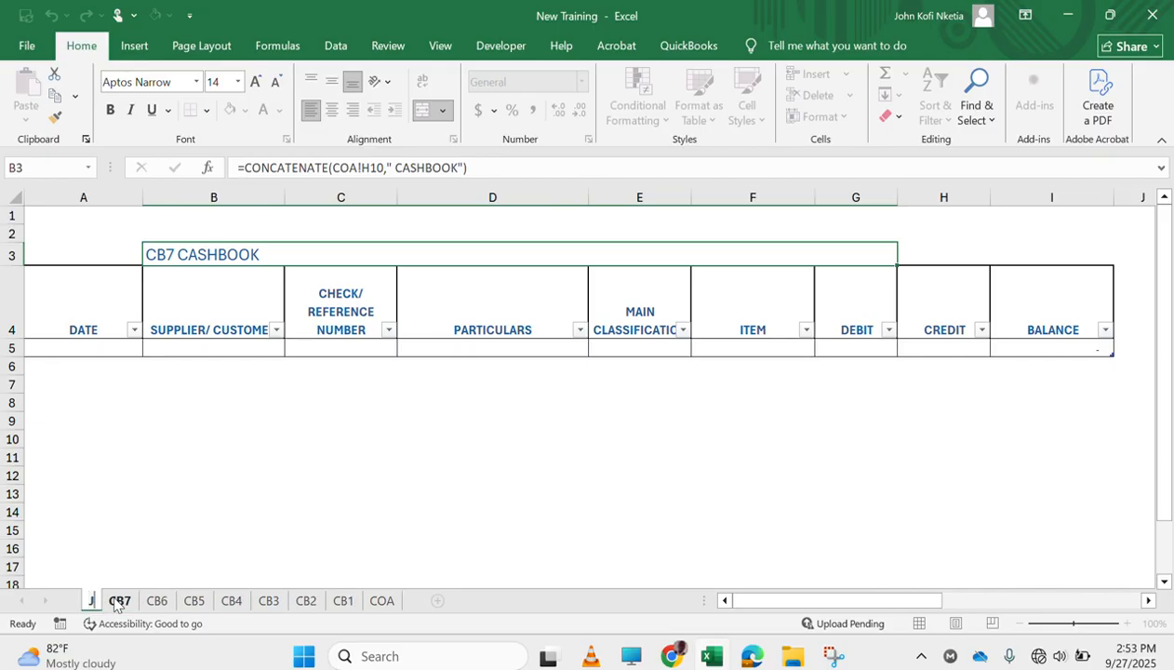
{"action": "type", "text": "OURNAL"}
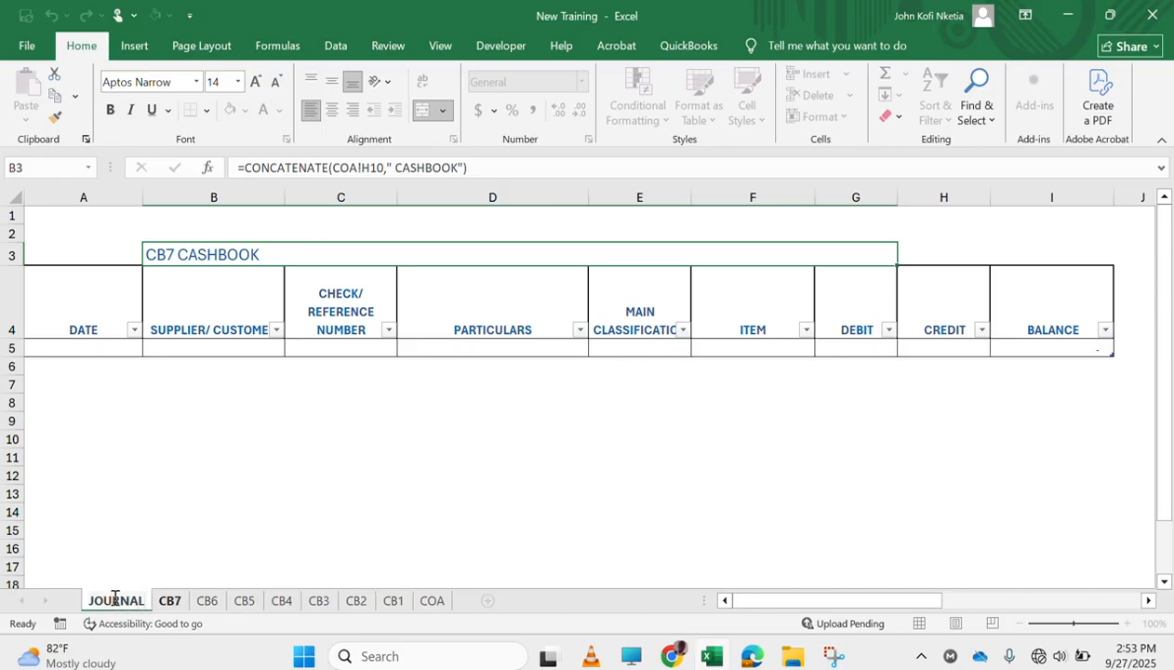
{"action": "key", "text": "Return"}
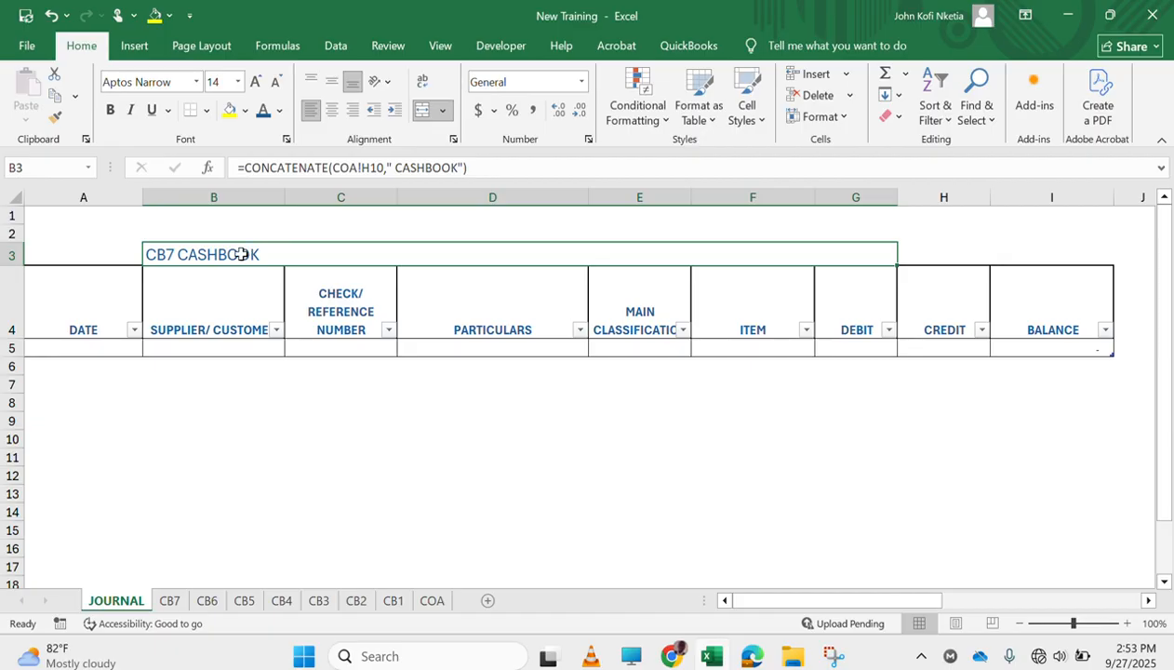
Replace the title in B3 of the JOURNAL sheet with JOURNAL ENTRY and make it bold
{"action": "type", "text": "JOUR"}
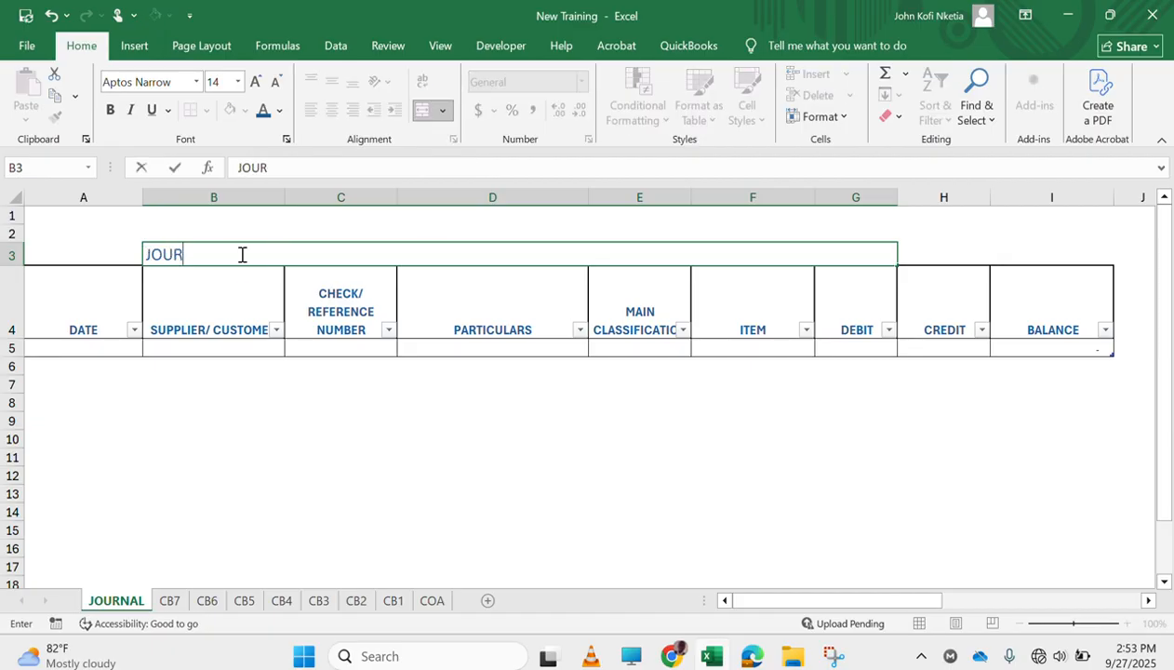
{"action": "type", "text": "NAL ENTRY"}
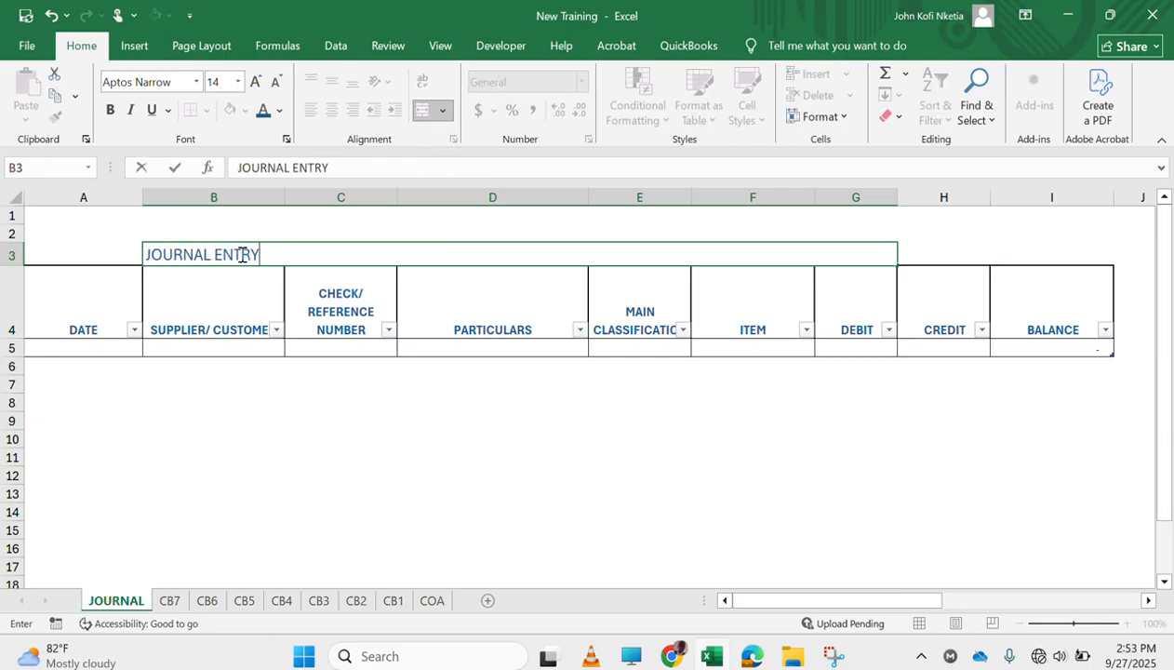
{"action": "key", "text": "Return"}
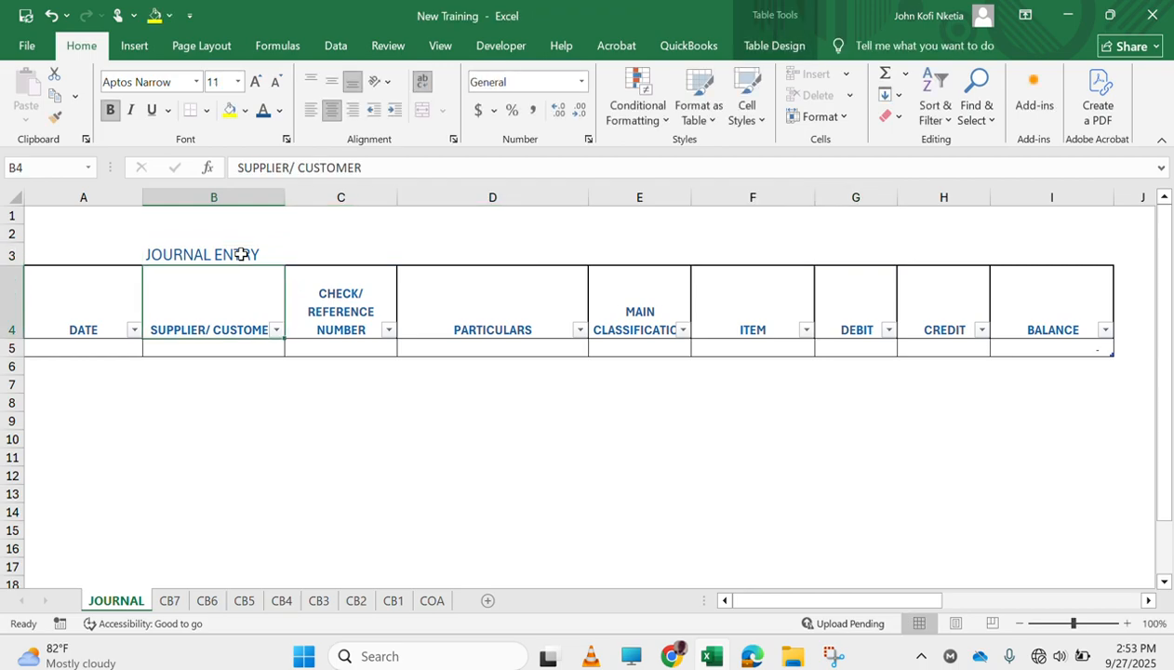
{"action": "left_click", "coordinate": [241, 254]}
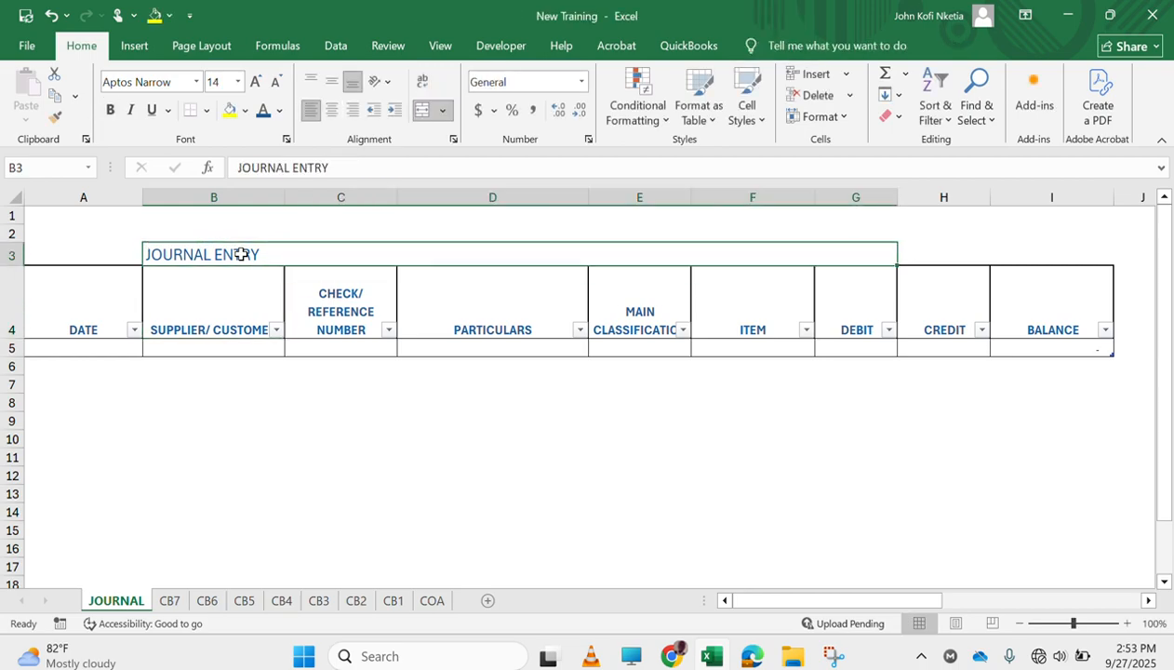
{"action": "key", "text": "ctrl+b"}
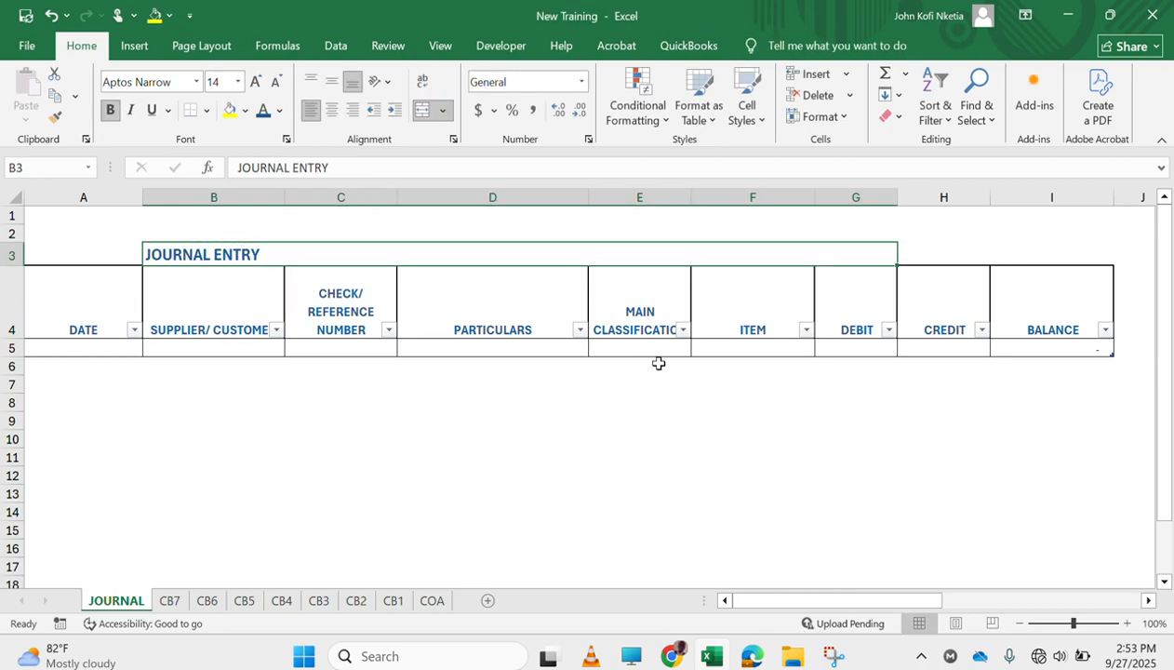
Review the JOURNAL table's column headings from PARTICULARS through BALANCE to see which ones suit journal entries
{"action": "left_click", "coordinate": [912, 314]}
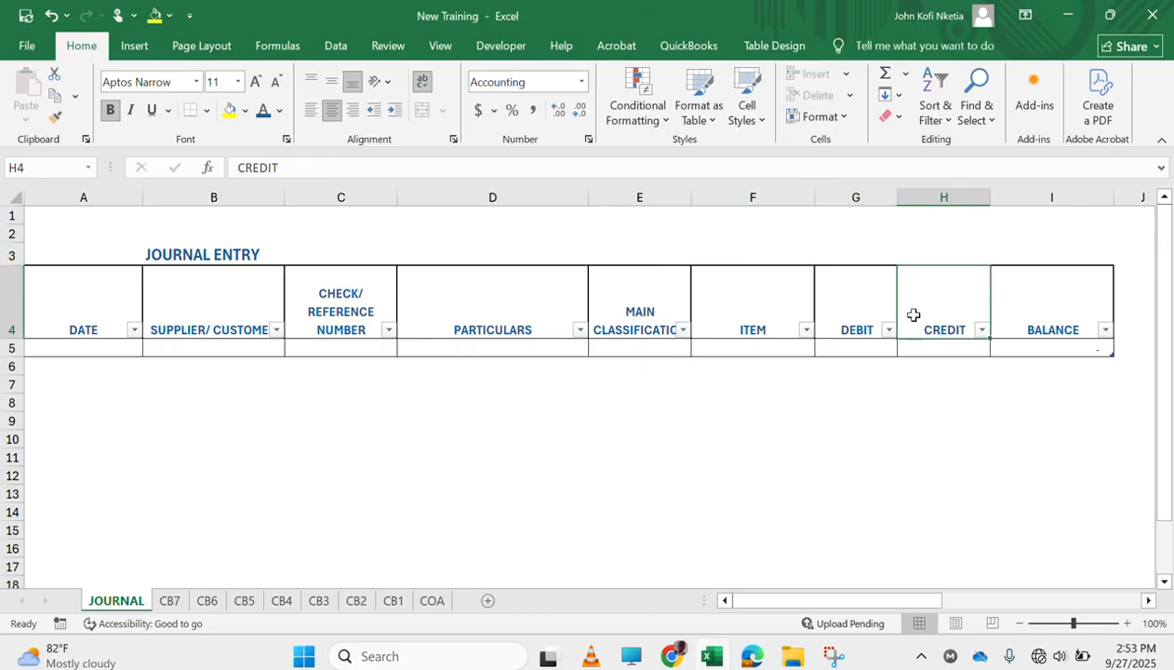
{"action": "left_click", "coordinate": [754, 335]}
{"action": "left_click", "coordinate": [617, 317]}
{"action": "left_click", "coordinate": [515, 320]}
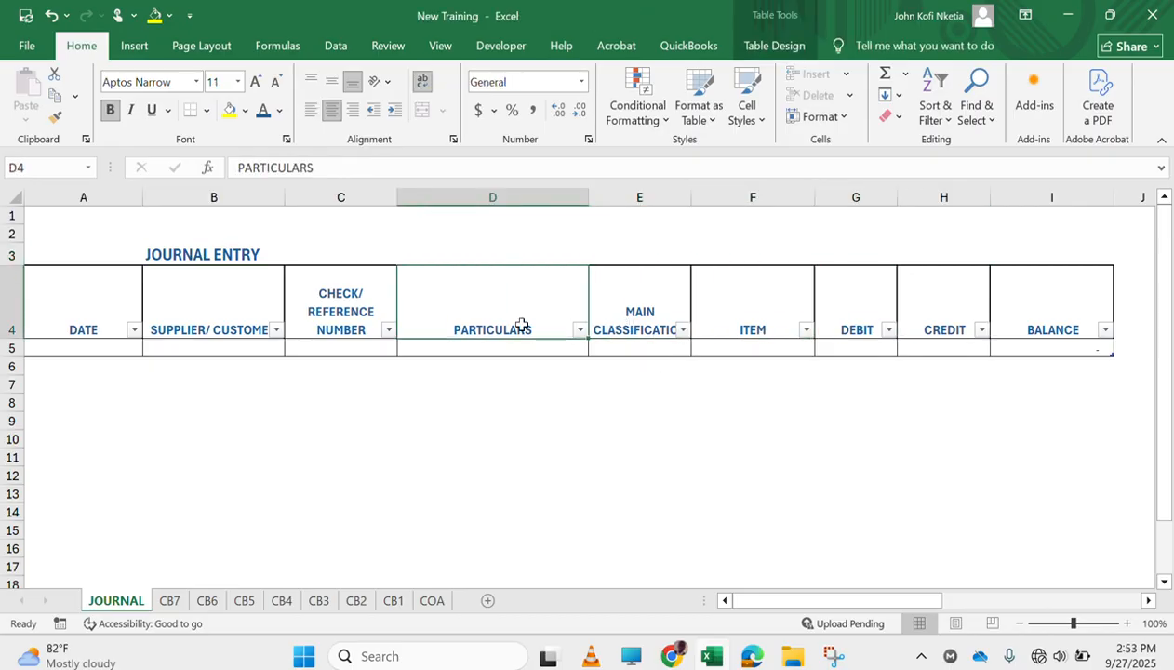
{"action": "left_click", "coordinate": [872, 323]}
{"action": "left_click", "coordinate": [931, 325]}
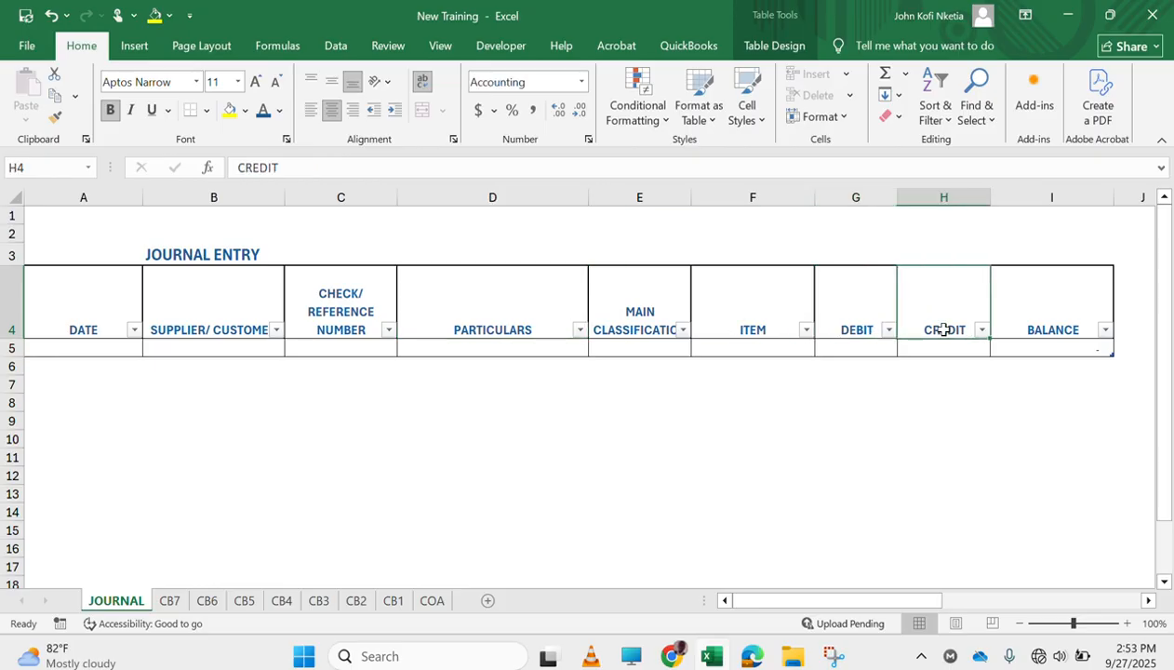
{"action": "left_click", "coordinate": [1057, 334]}
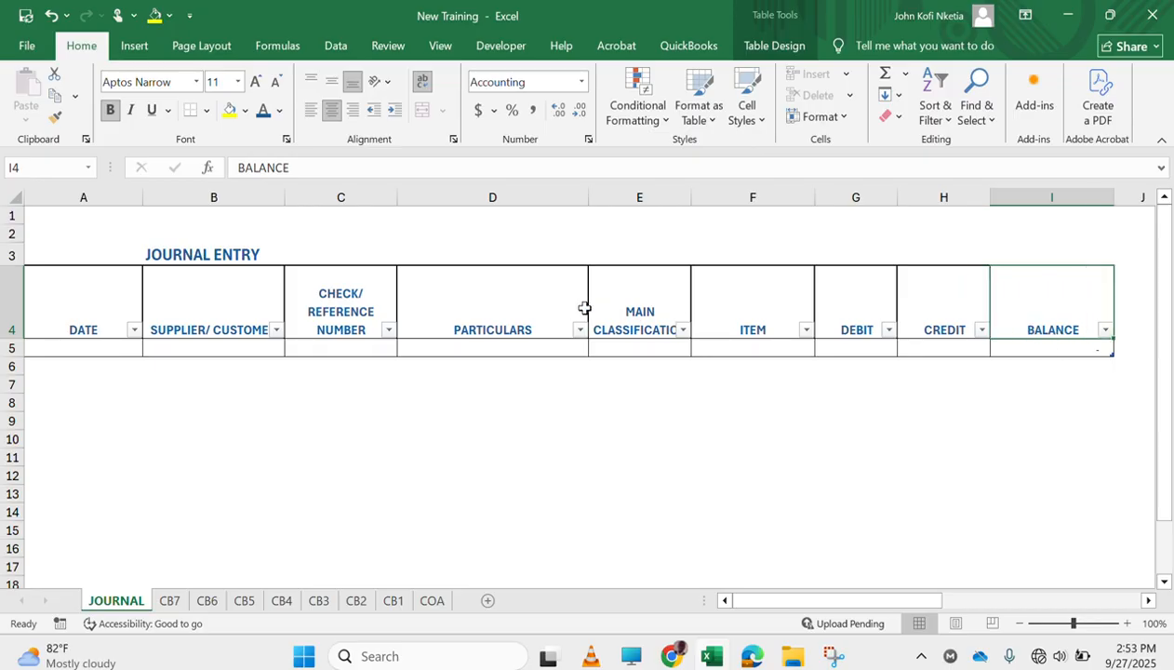
{"action": "left_click", "coordinate": [633, 316]}
{"action": "scroll", "coordinate": [633, 316], "scroll_direction": "right", "scroll_amount": 2}
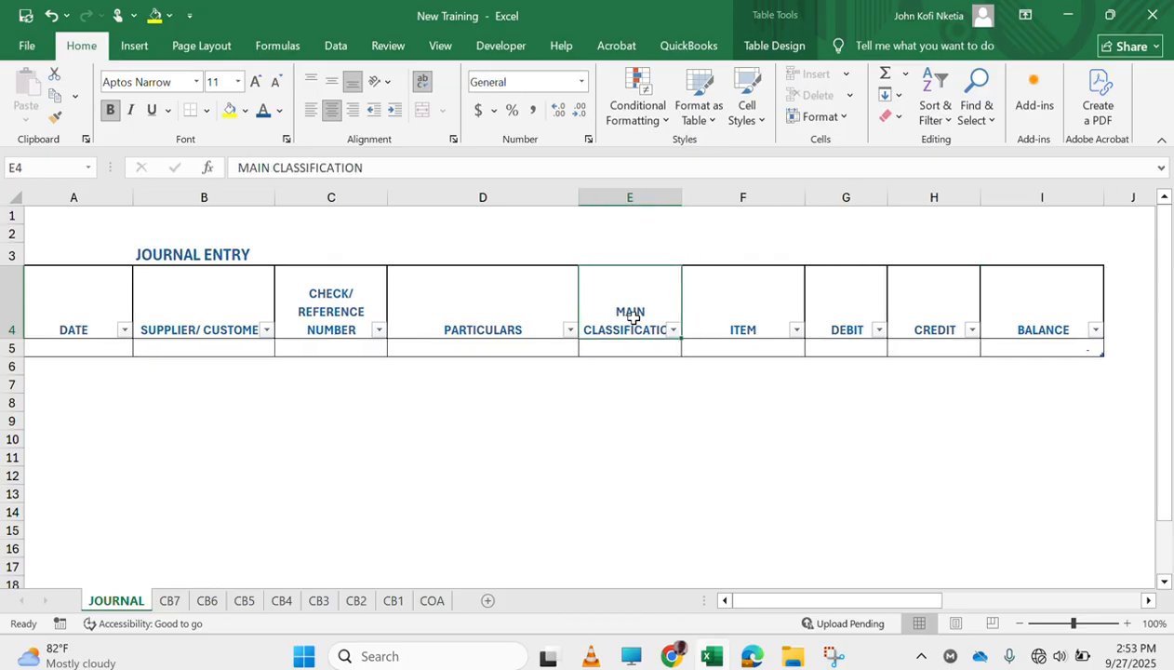
{"action": "scroll", "coordinate": [634, 316], "scroll_direction": "left", "scroll_amount": 2}
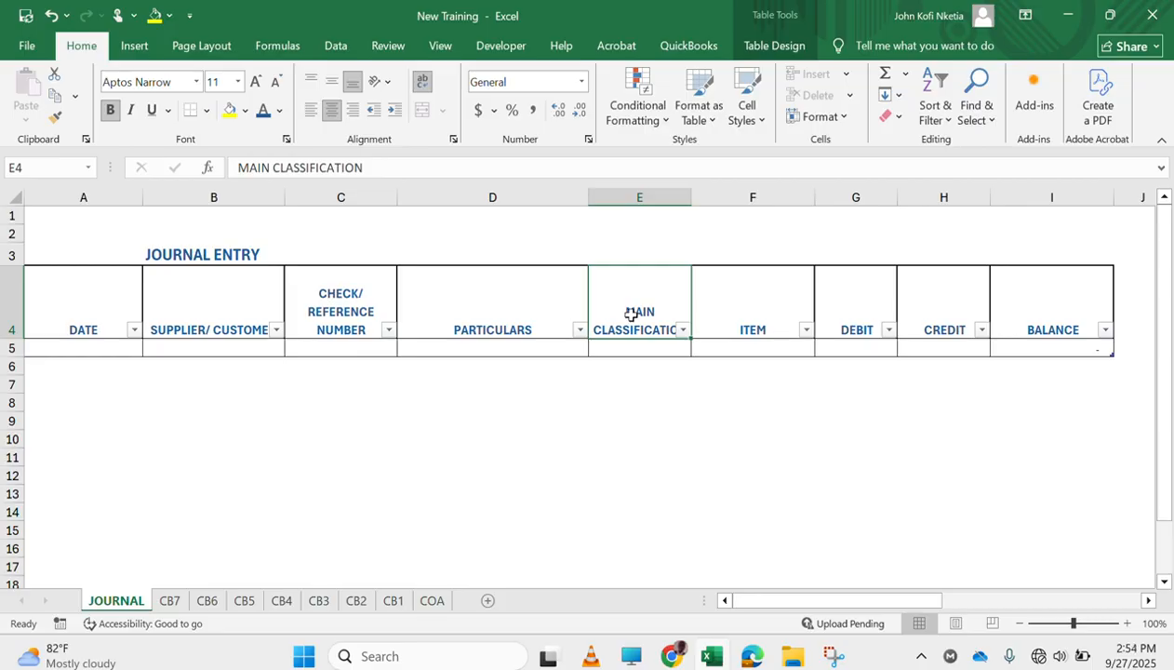
Rename the JOURNAL table's MAIN CLASSIFICATION and ITEM headers as DEBIT MAIN CLASSIFICATION and DEBIT ITEM
{"action": "double_click", "coordinate": [632, 316]}
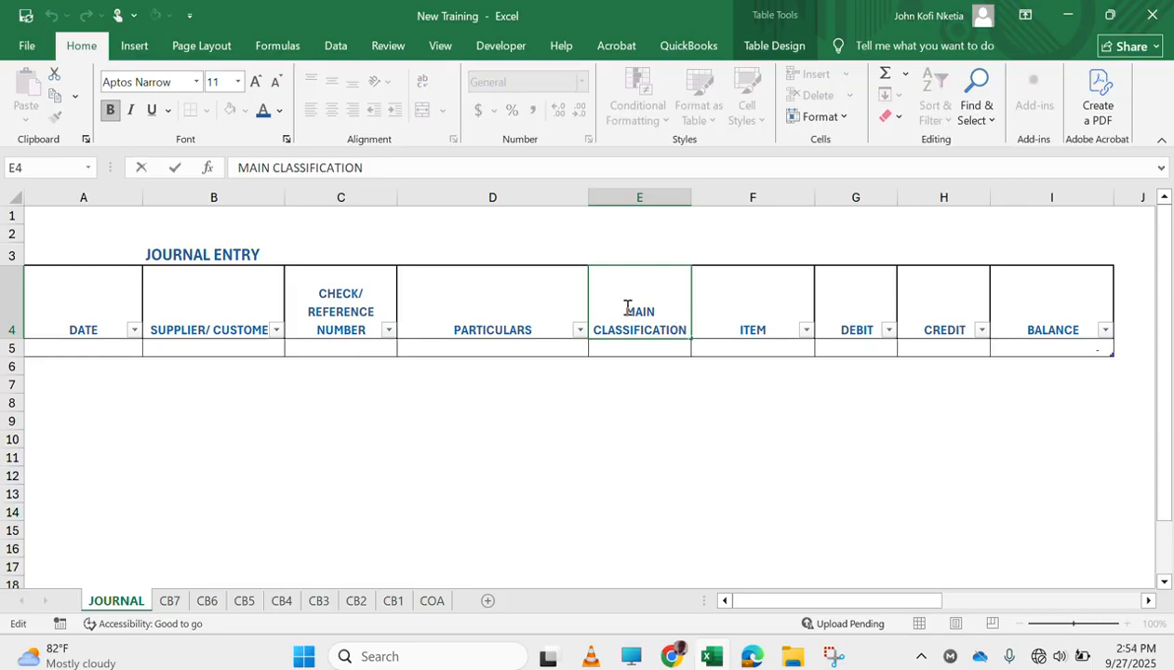
{"action": "type", "text": "DEBIT"}
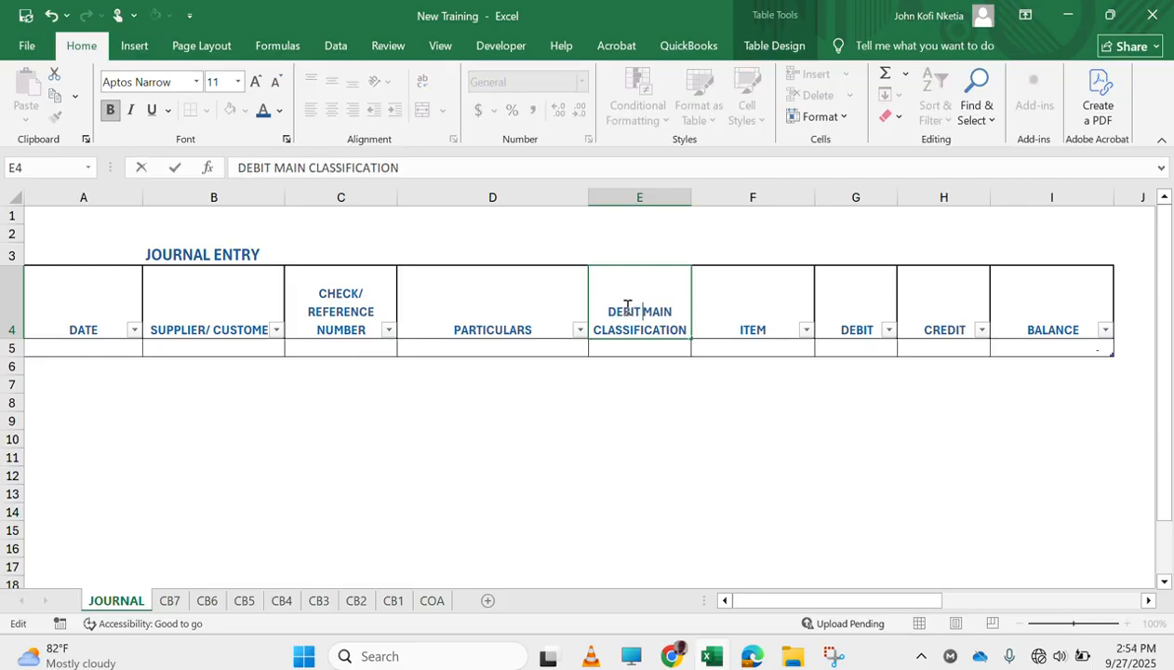
{"action": "key", "text": "Tab"}
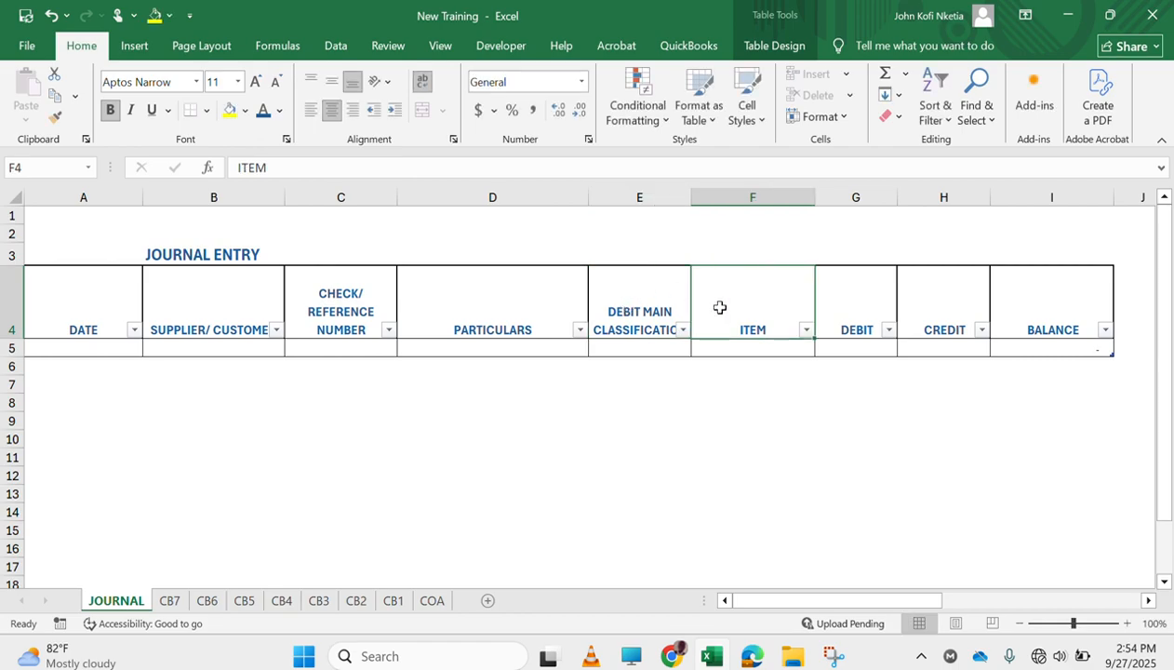
{"action": "double_click", "coordinate": [722, 311]}
{"action": "type", "text": "DEBIT"}
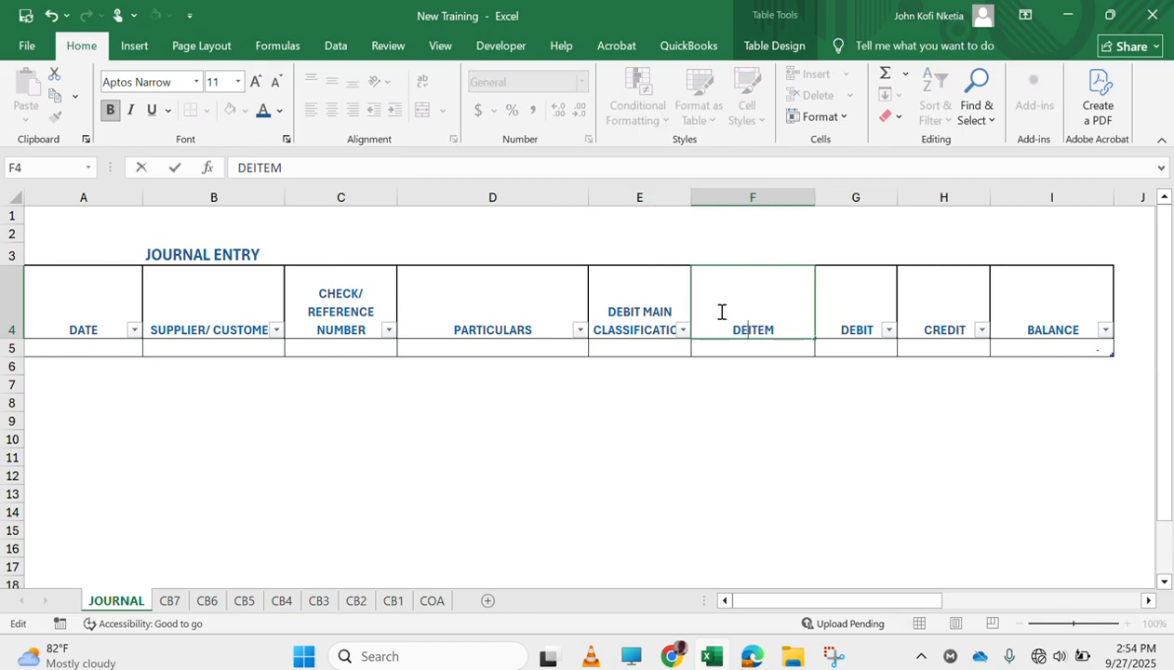
{"action": "key", "text": "Return"}
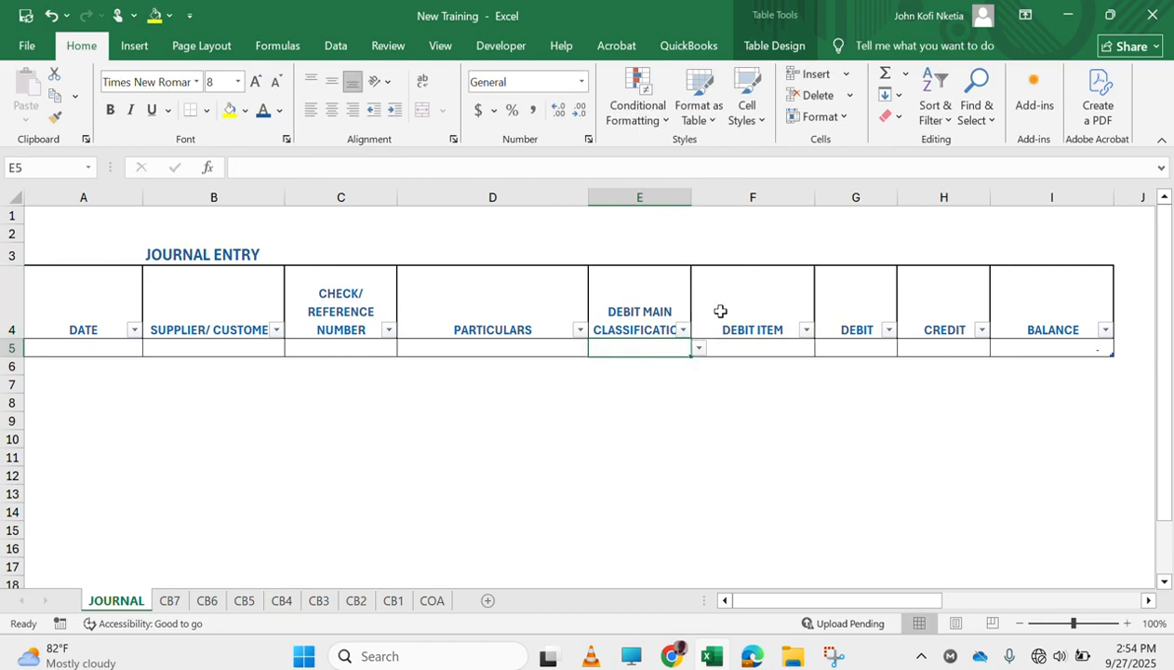
Try to insert copies of the DEBIT MAIN CLASSIFICATION and DEBIT ITEM columns in front of the BALANCE column
{"action": "left_click", "coordinate": [639, 198]}
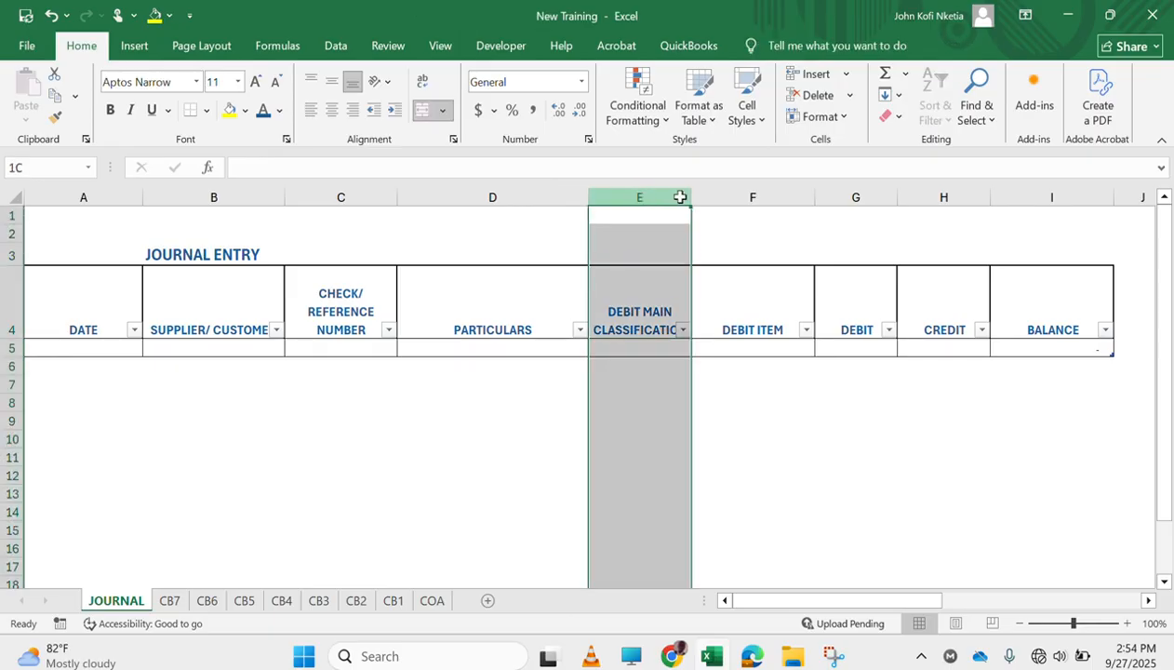
{"action": "left_click_drag", "start_coordinate": [680, 197], "coordinate": [744, 198]}
{"action": "key", "text": "ctrl+c"}
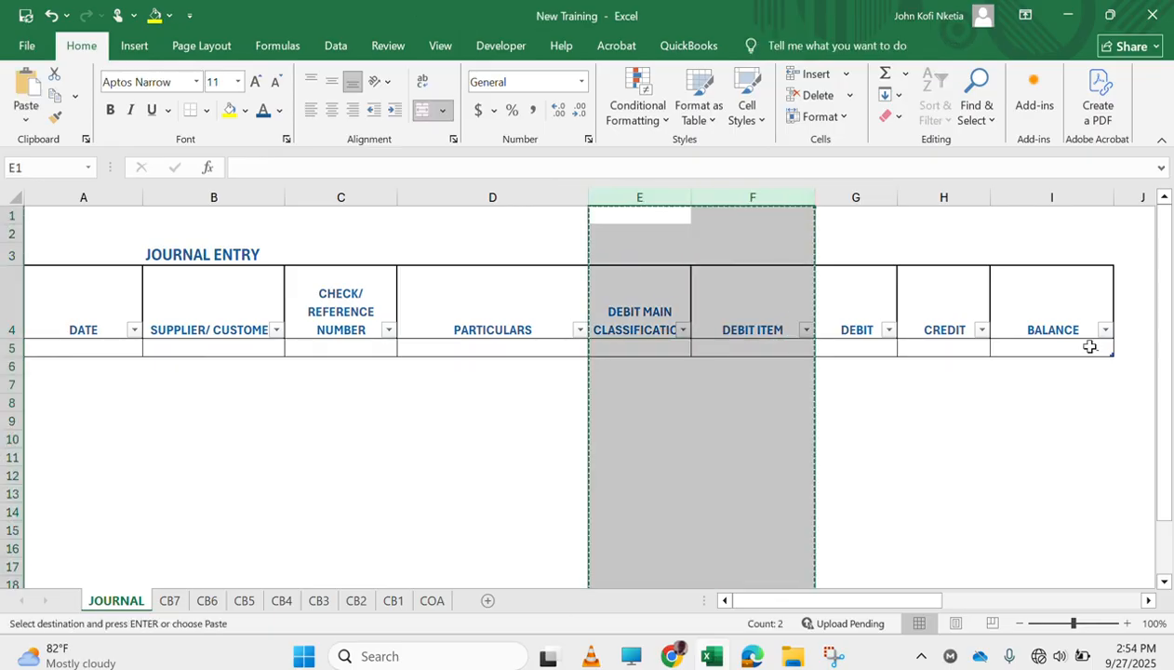
{"action": "scroll", "coordinate": [1084, 344], "scroll_direction": "right", "scroll_amount": 2}
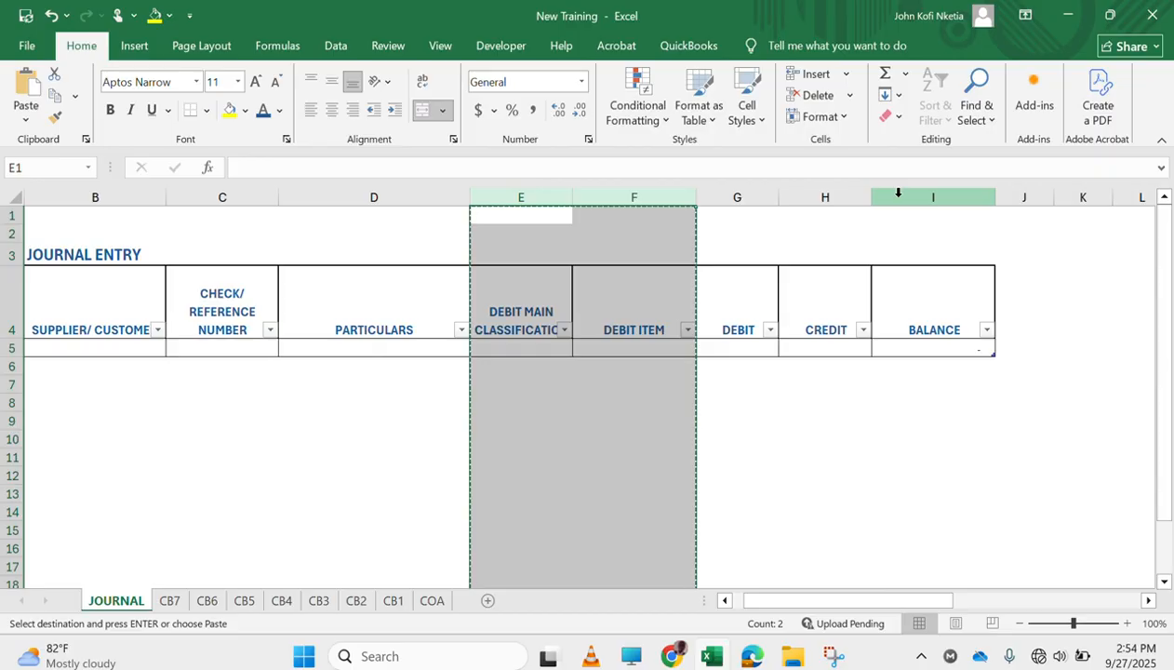
{"action": "right_click", "coordinate": [897, 193]}
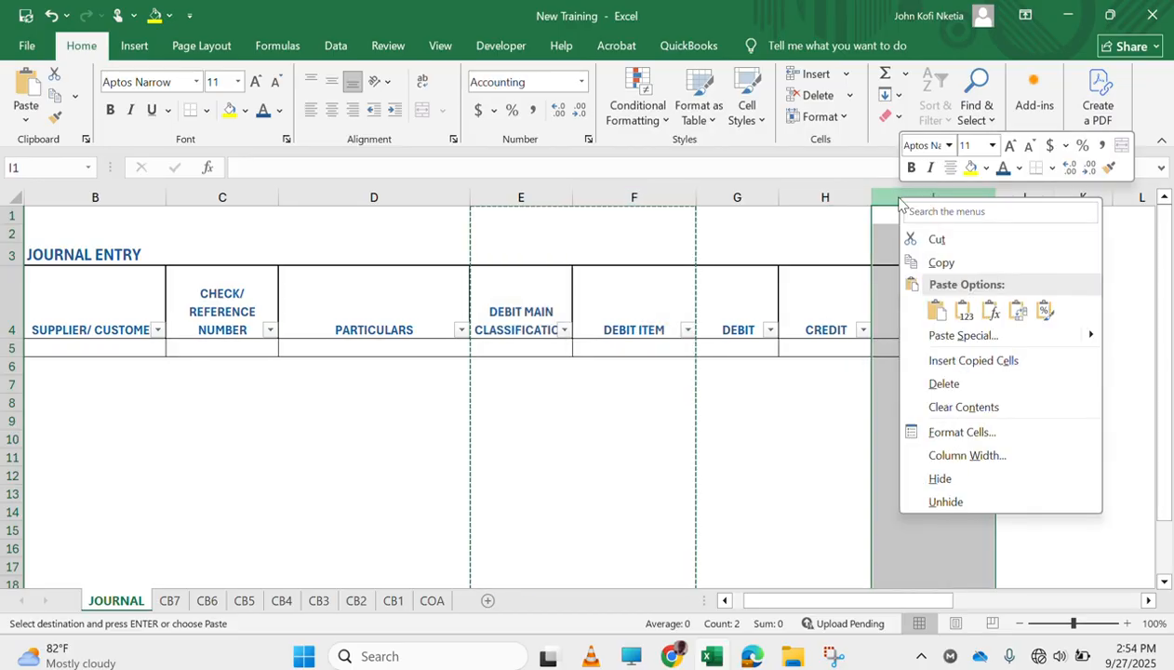
{"action": "left_click", "coordinate": [973, 360]}
{"action": "left_click", "coordinate": [591, 378]}
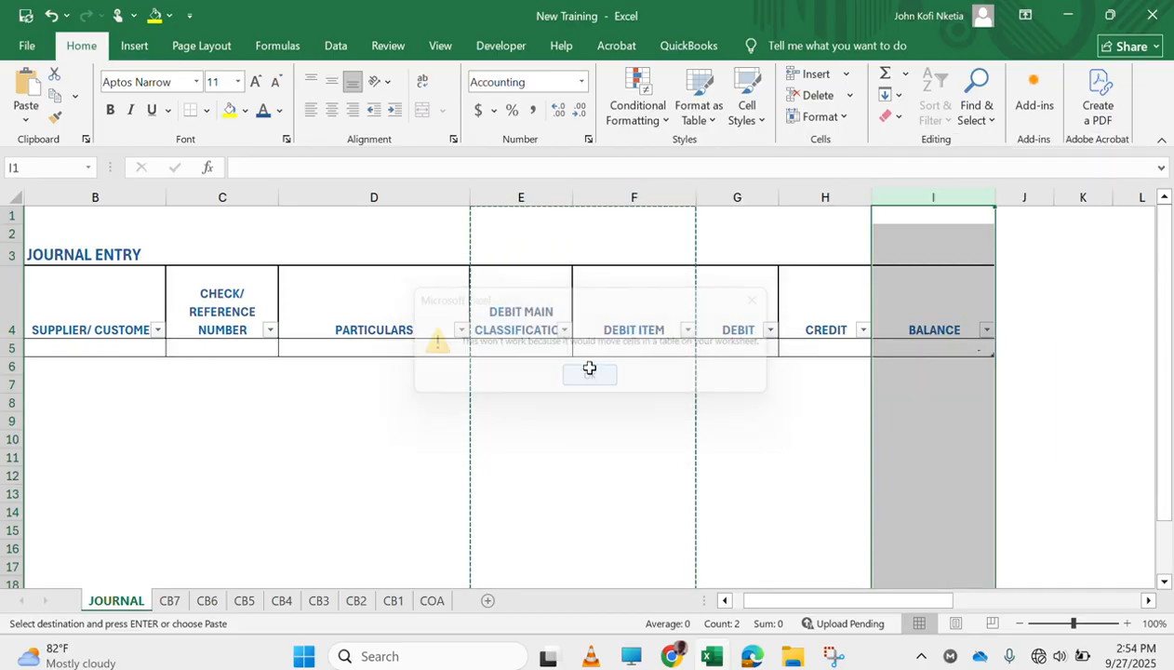
Unmerge the JOURNAL ENTRY title cells that span B3 to G3
{"action": "left_click", "coordinate": [319, 256]}
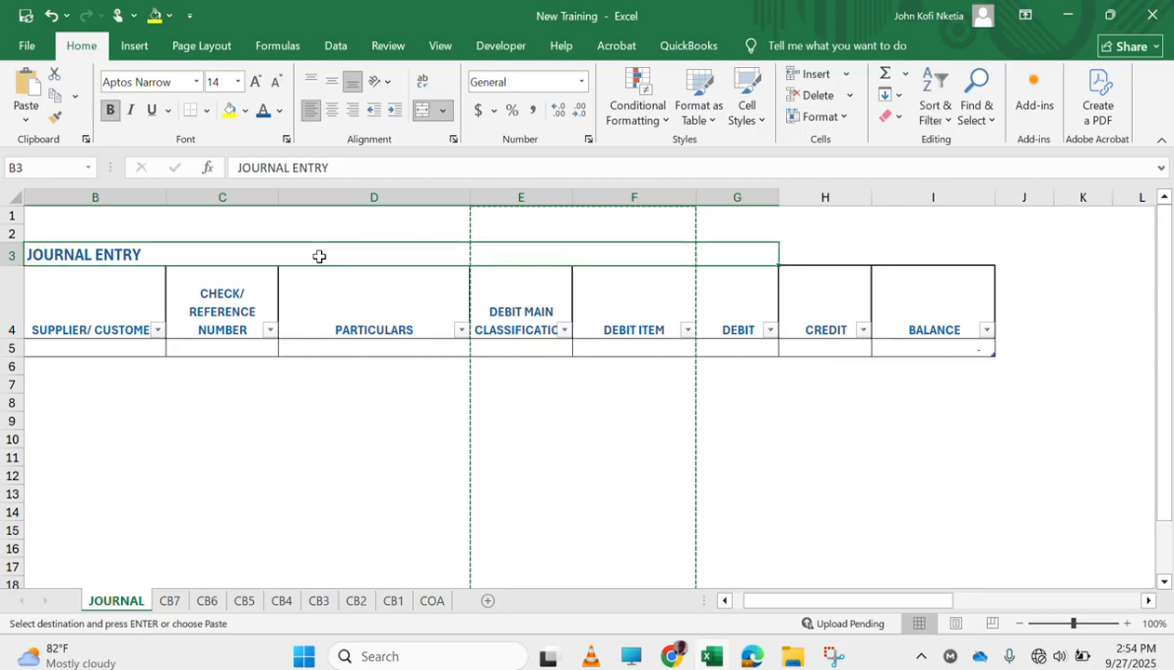
{"action": "left_click", "coordinate": [424, 118]}
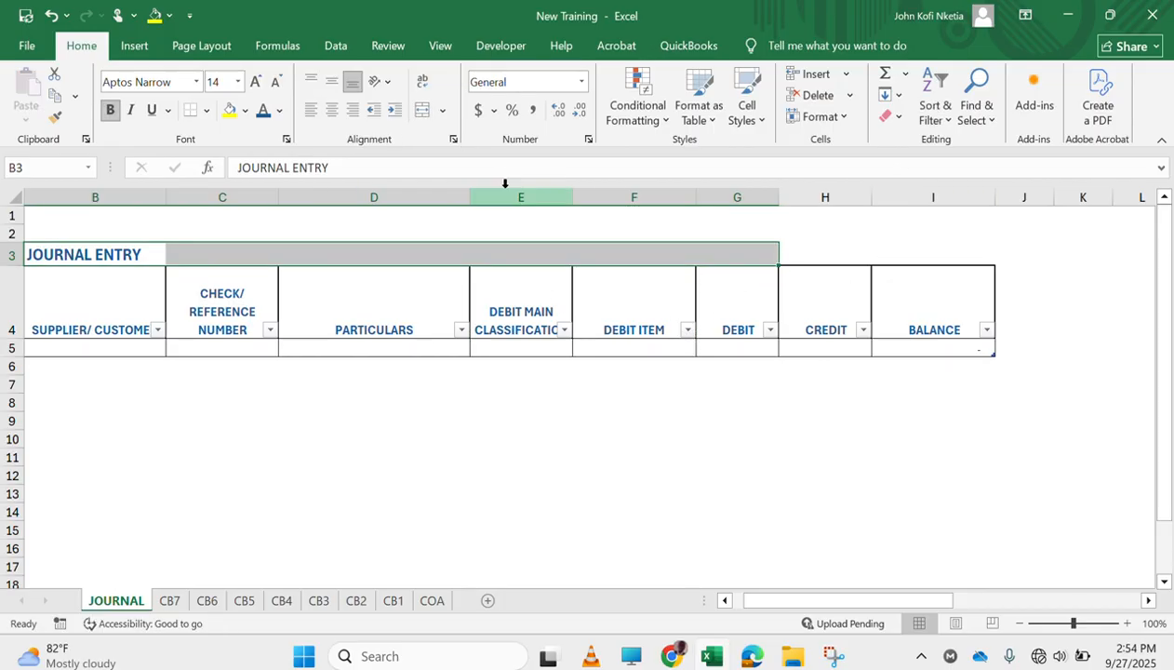
Retry inserting copied columns E and F before BALANCE with the title cells unmerged
{"action": "left_click_drag", "start_coordinate": [506, 197], "coordinate": [610, 210]}
{"action": "key", "text": "ctrl+c"}
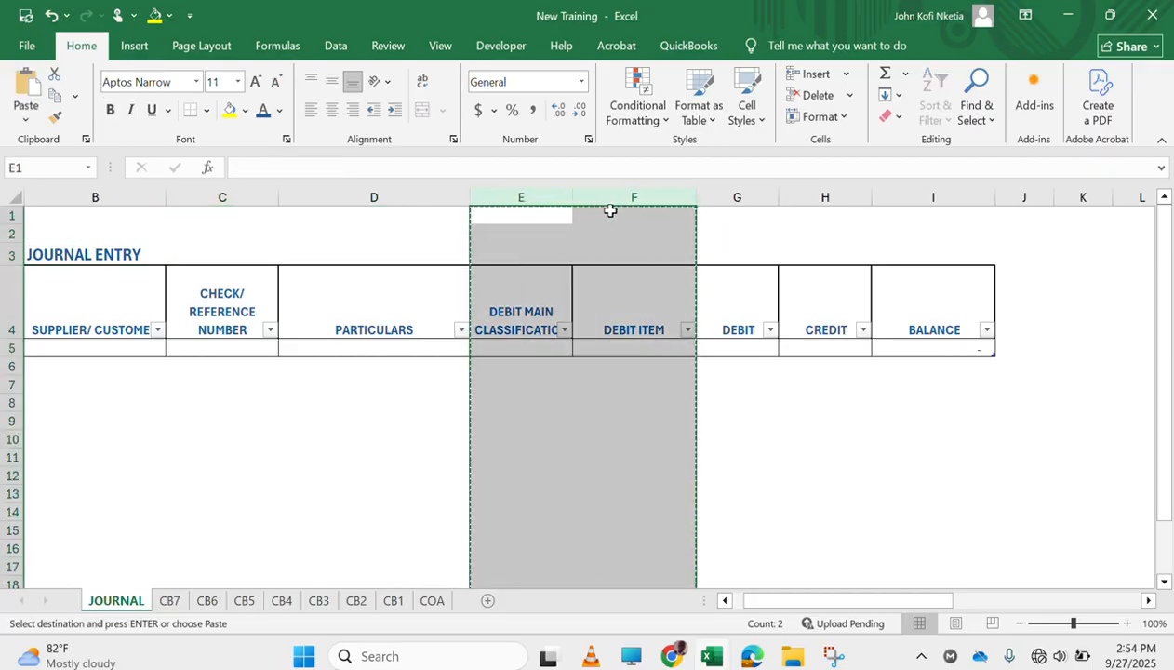
{"action": "left_click", "coordinate": [933, 197]}
{"action": "right_click", "coordinate": [928, 198]}
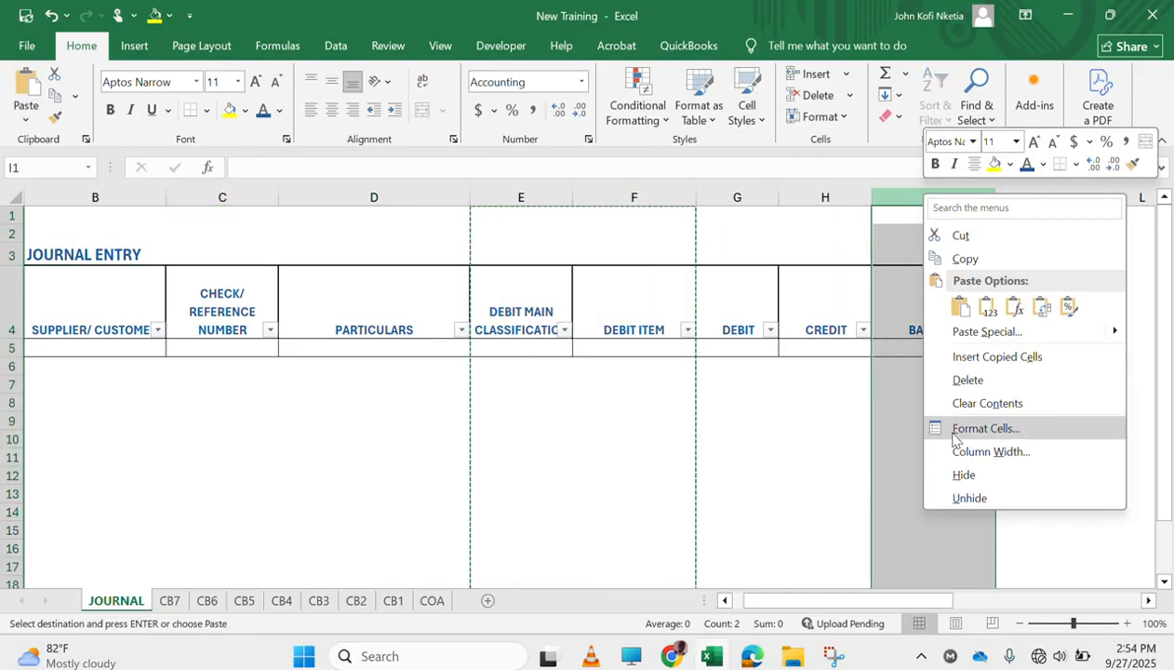
{"action": "left_click", "coordinate": [993, 363]}
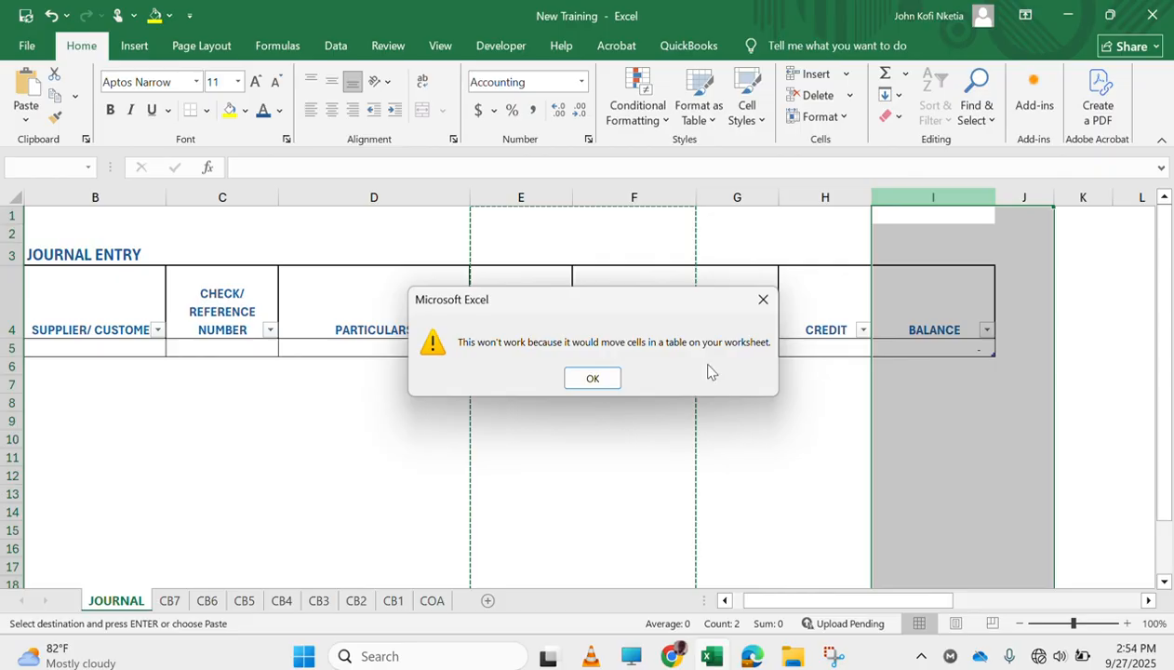
{"action": "left_click", "coordinate": [596, 377]}
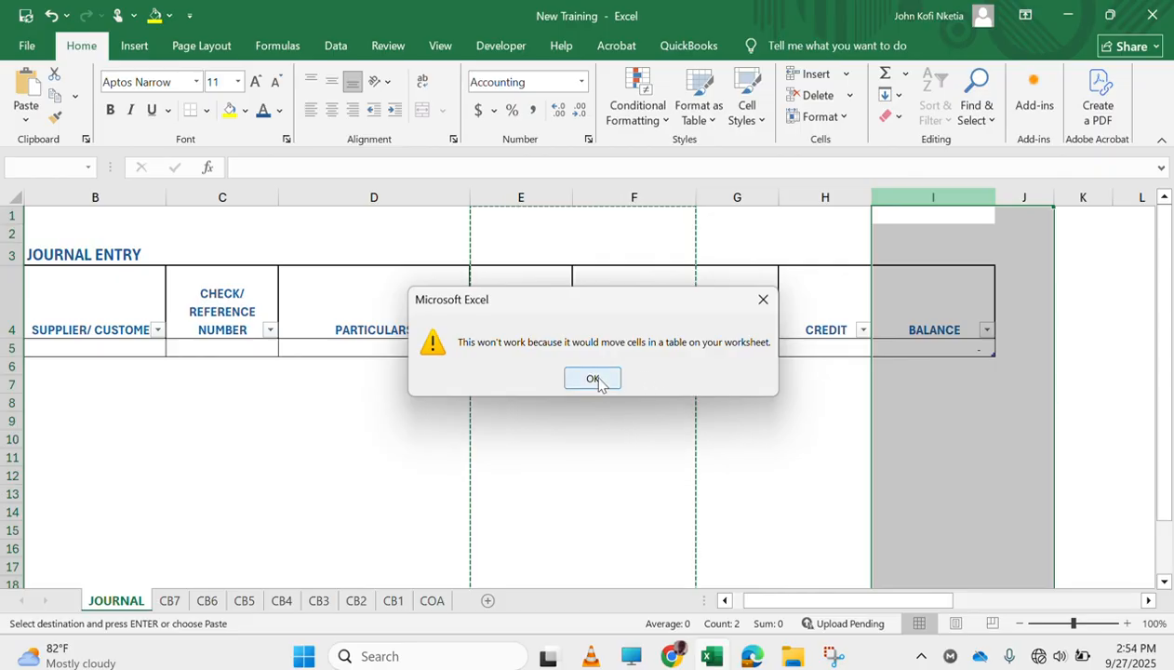
{"action": "key", "text": "Escape"}
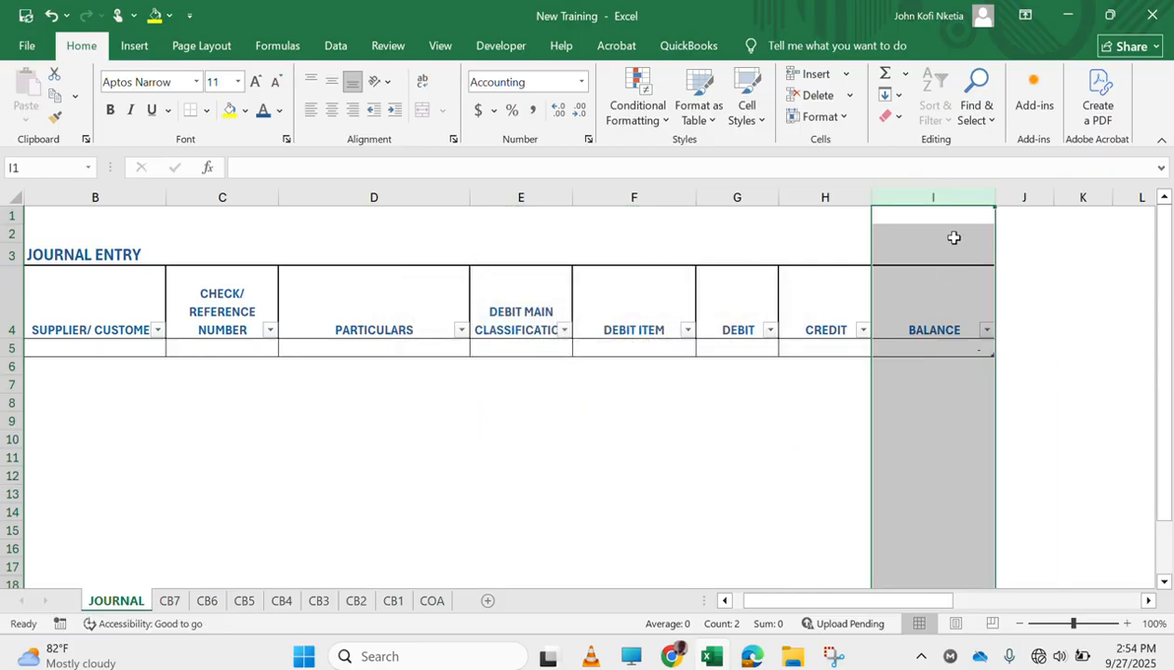
Insert two blank columns between CREDIT and BALANCE in the JOURNAL table
{"action": "right_click", "coordinate": [926, 198]}
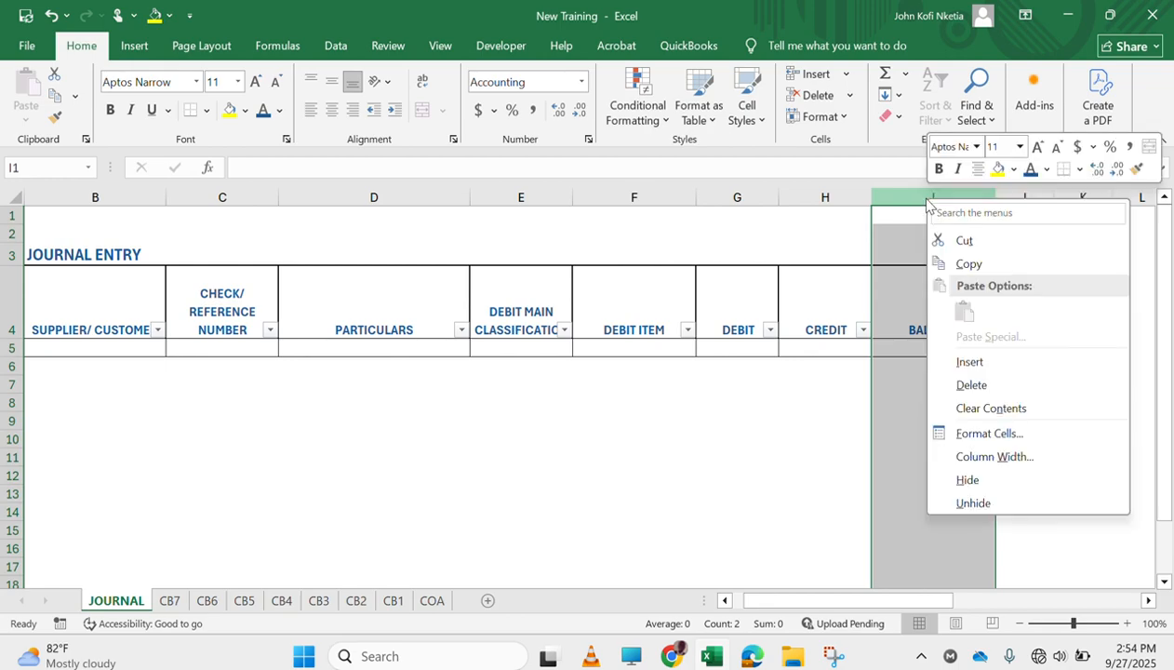
{"action": "left_click", "coordinate": [956, 244]}
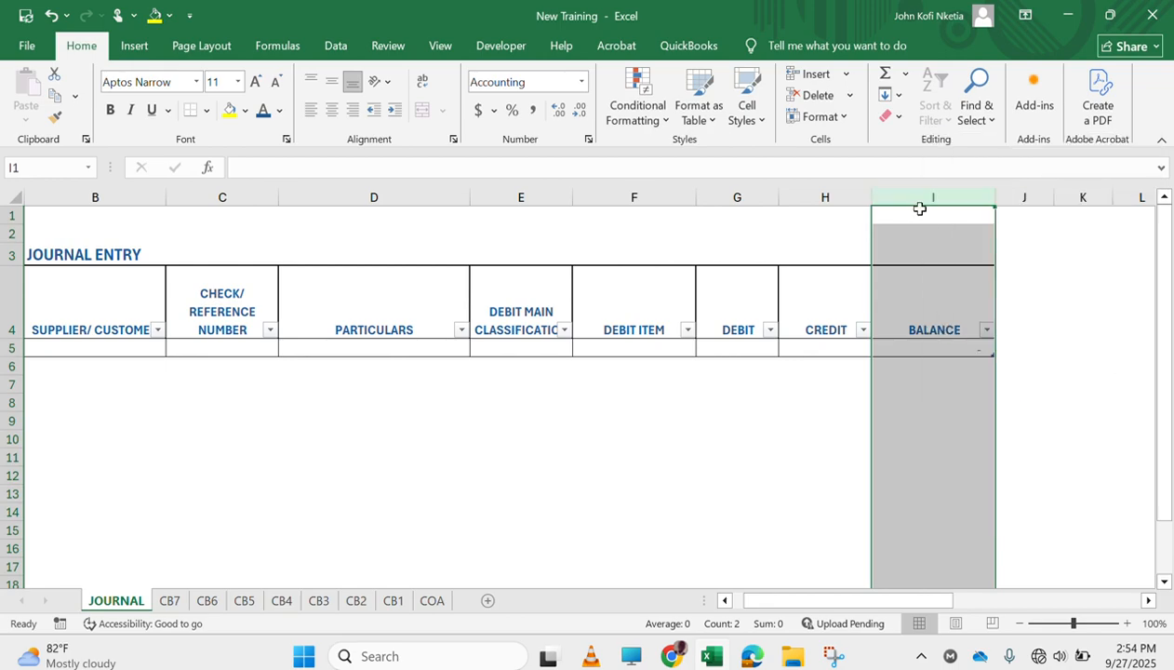
{"action": "right_click", "coordinate": [914, 198]}
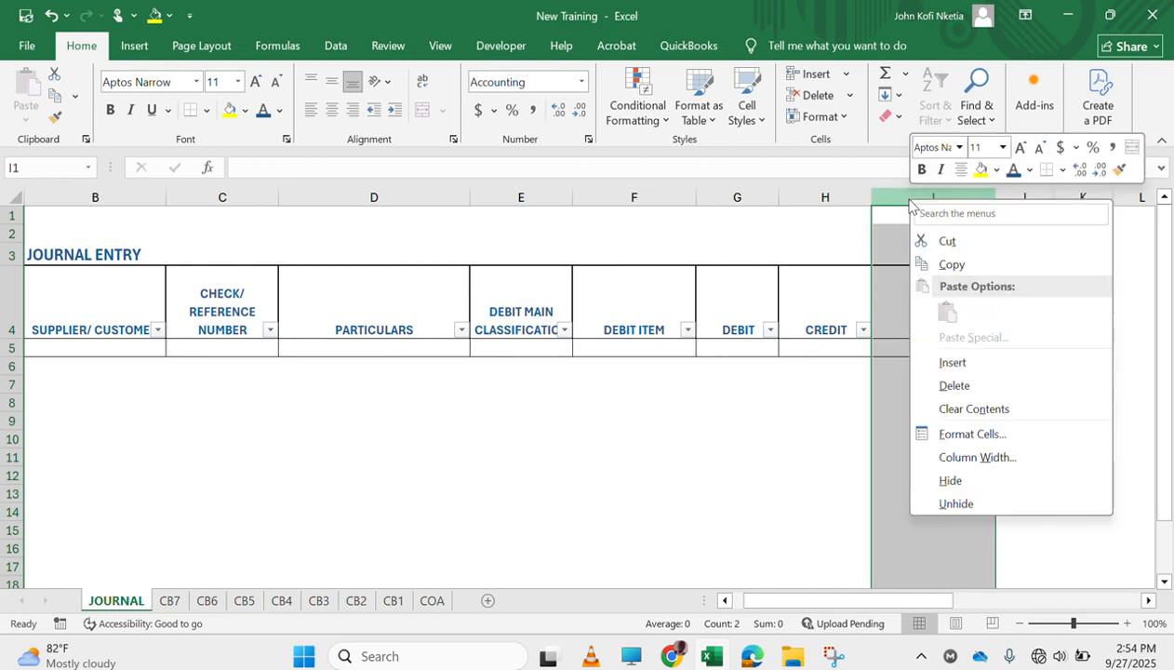
{"action": "left_click", "coordinate": [993, 371]}
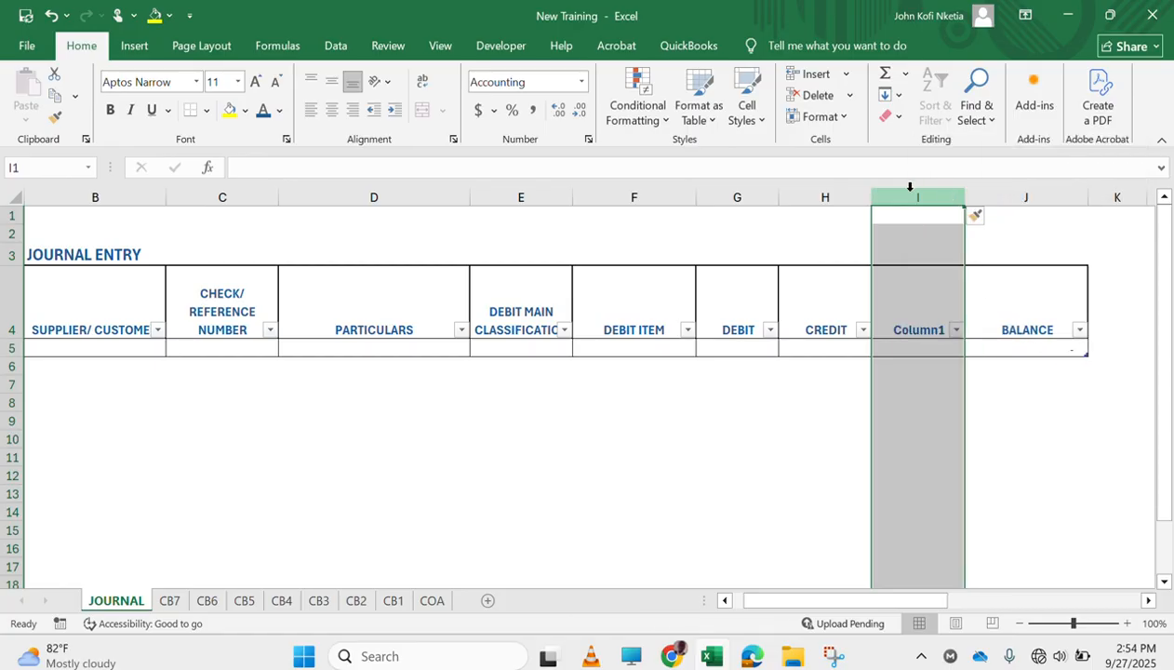
{"action": "right_click", "coordinate": [910, 187]}
{"action": "left_click", "coordinate": [972, 359]}
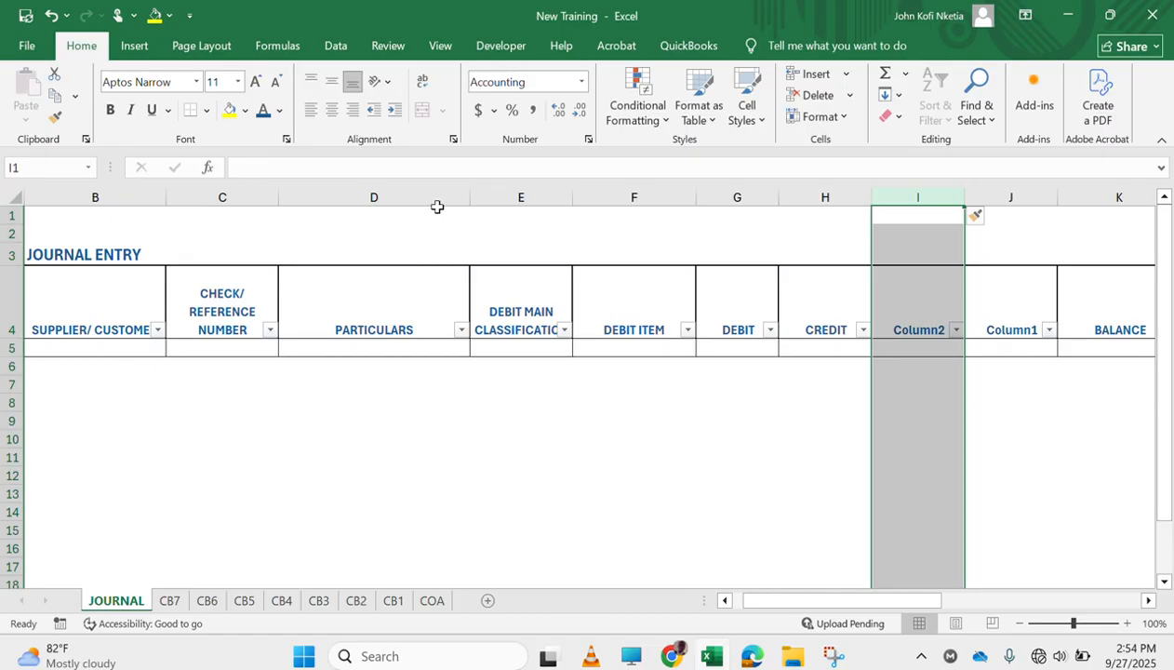
Copy the DEBIT MAIN CLASSIFICATION and DEBIT ITEM columns into the two blank columns starting at column I
{"action": "left_click_drag", "start_coordinate": [517, 197], "coordinate": [648, 194]}
{"action": "key", "text": "ctrl+c"}
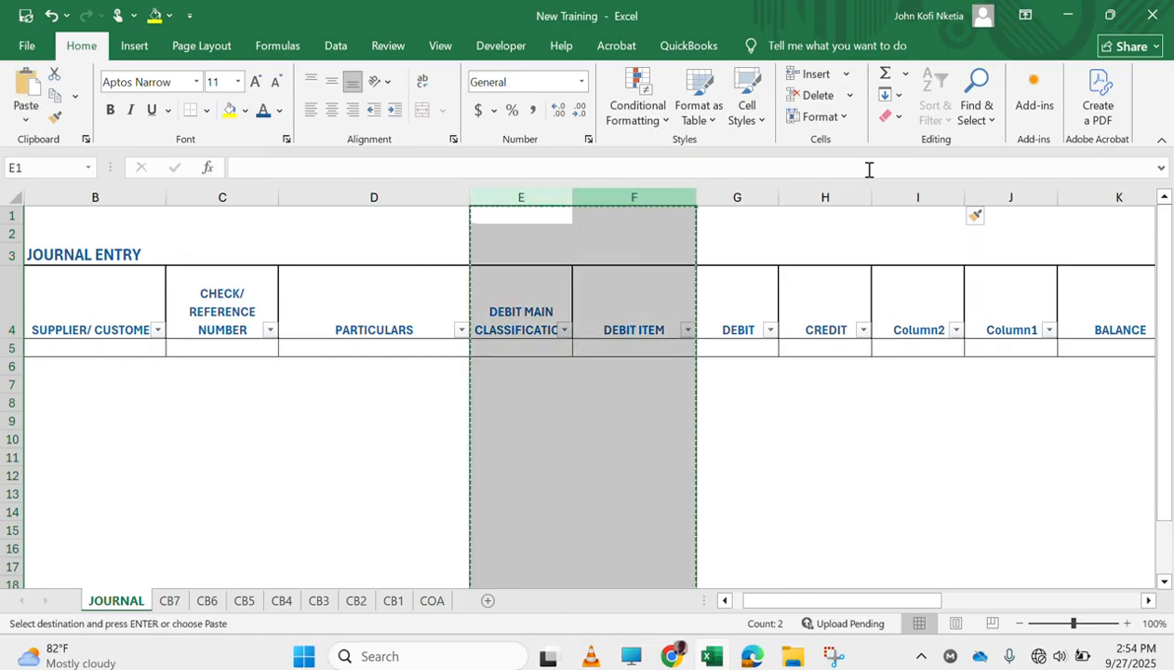
{"action": "left_click", "coordinate": [908, 197]}
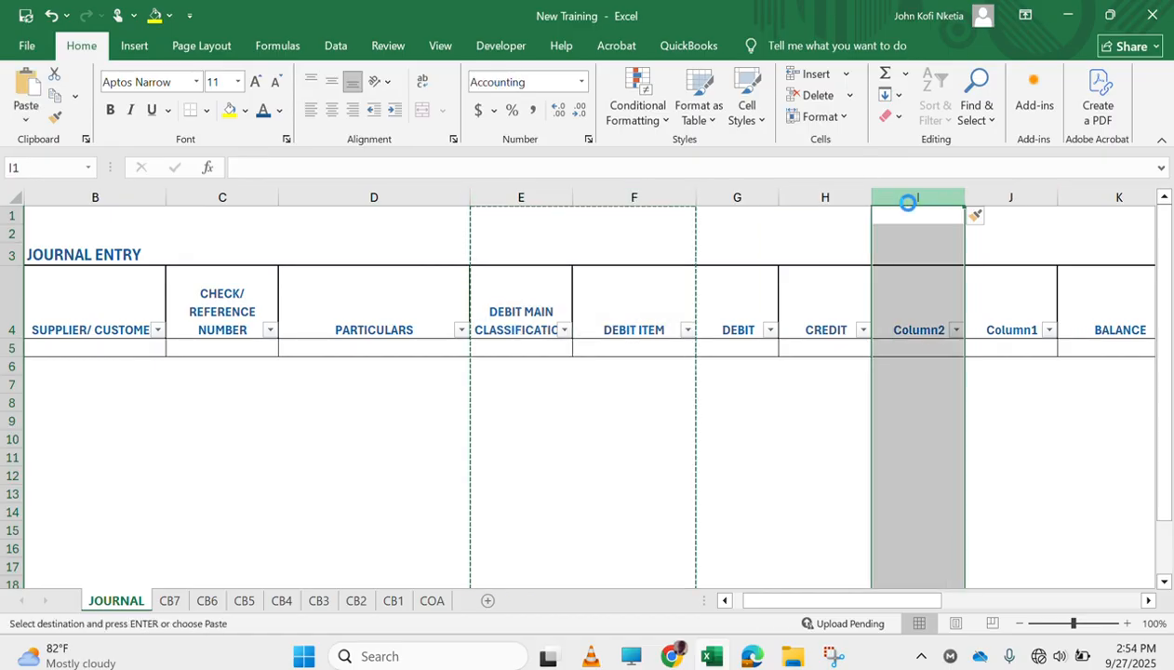
{"action": "key", "text": "ctrl+v"}
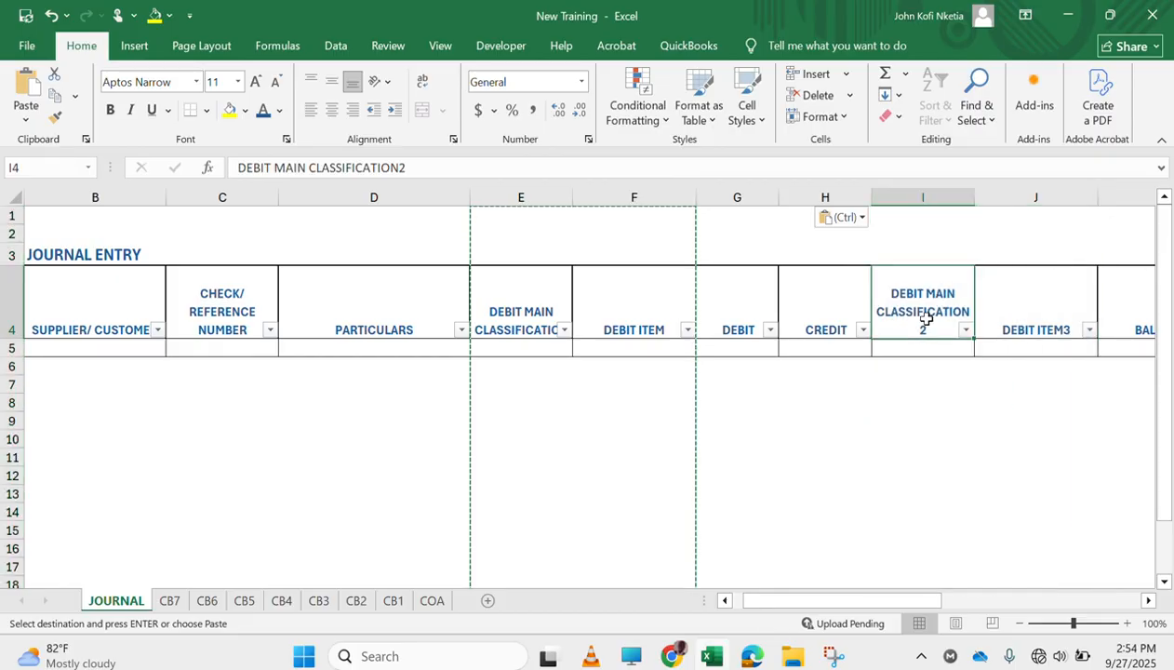
Rename the header in I4 as CREDIT MAIN CLASSIFICATION, without the trailing number
{"action": "double_click", "coordinate": [927, 323]}
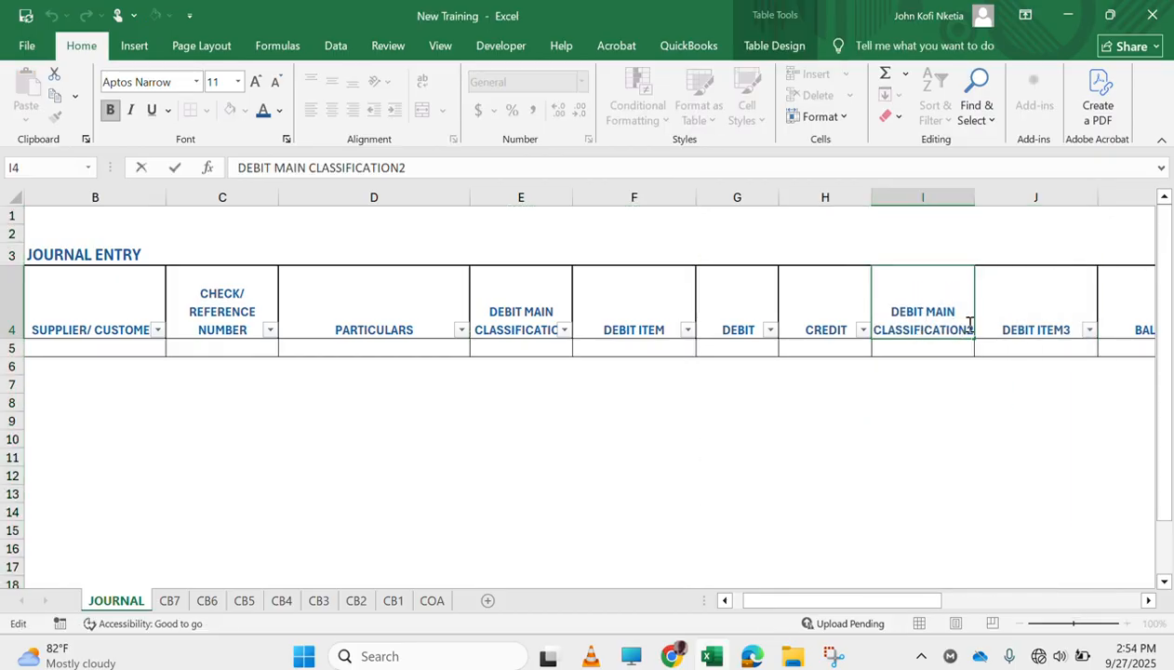
{"action": "key", "text": "BackSpace"}
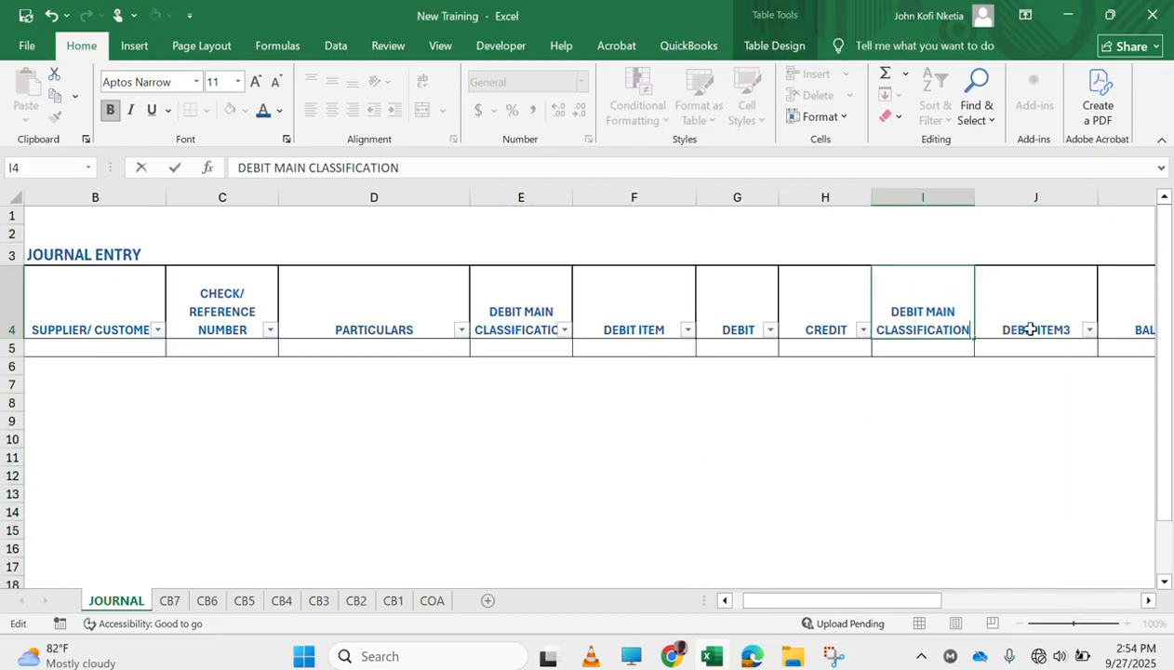
{"action": "double_click", "coordinate": [903, 310]}
{"action": "type", "text": "CRE"}
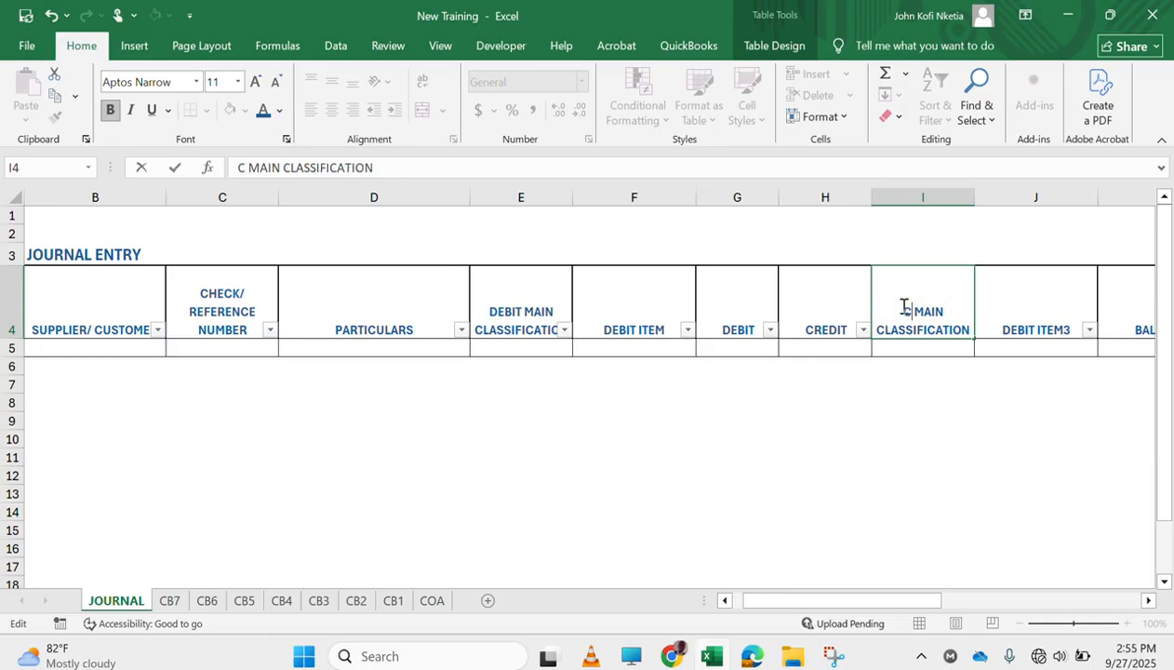
{"action": "type", "text": "DIT"}
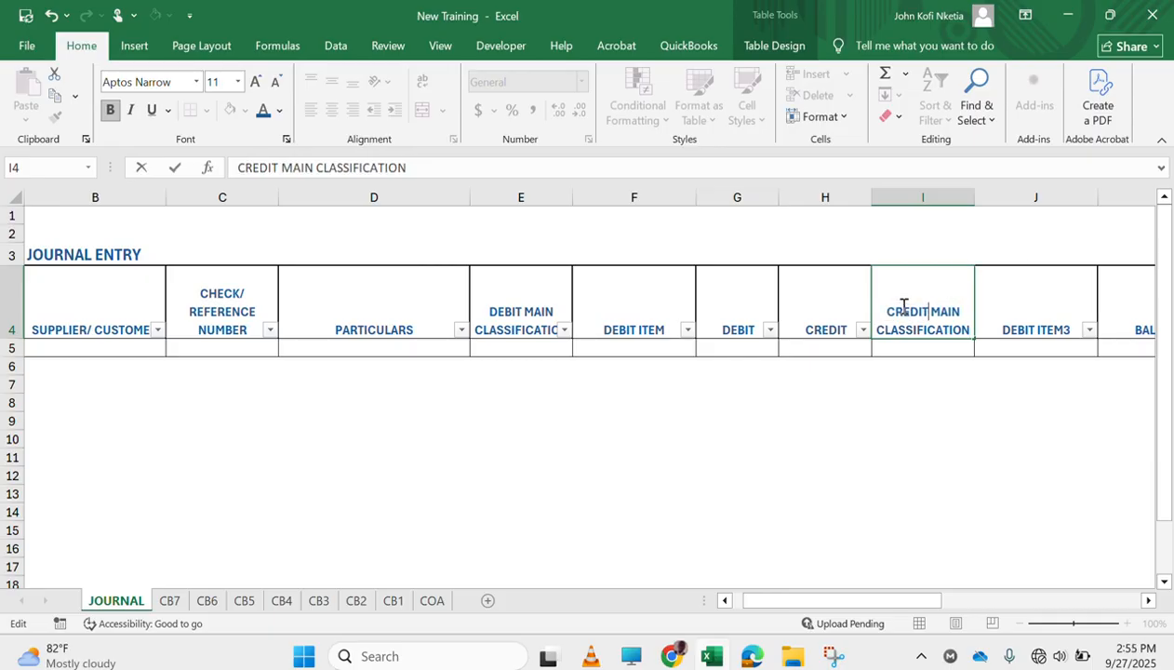
Rename the header in J4 as CREDIT ITEM, without the trailing number
{"action": "left_click", "coordinate": [1049, 330]}
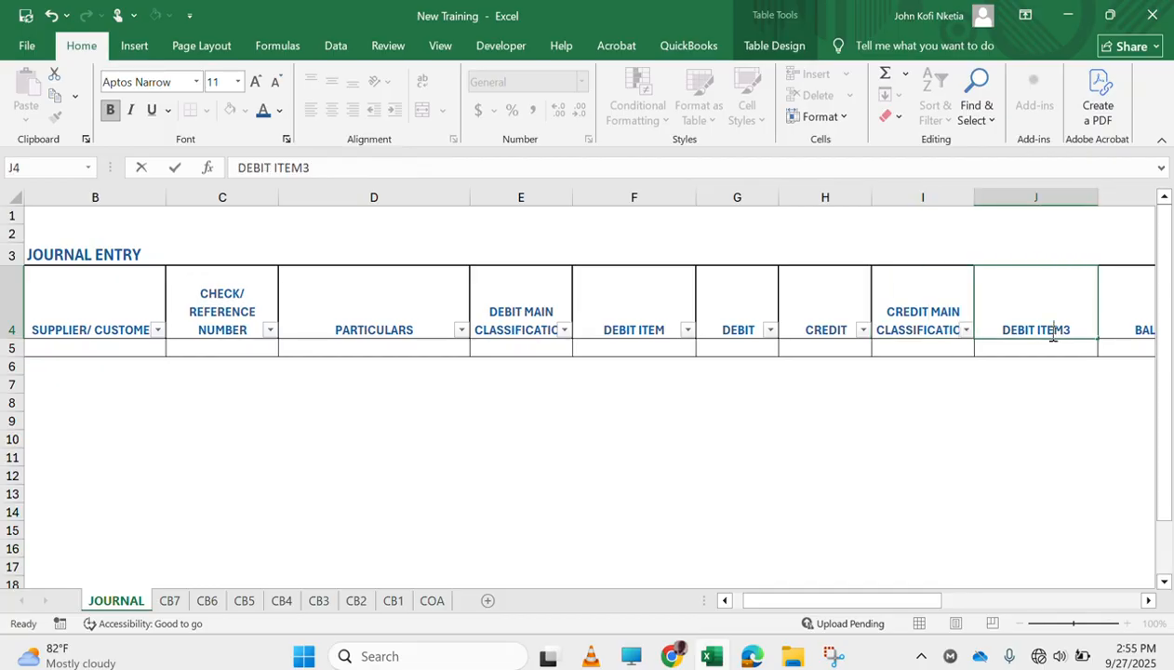
{"action": "double_click", "coordinate": [1028, 331]}
{"action": "double_click", "coordinate": [1026, 330]}
{"action": "type", "text": "CREDIT"}
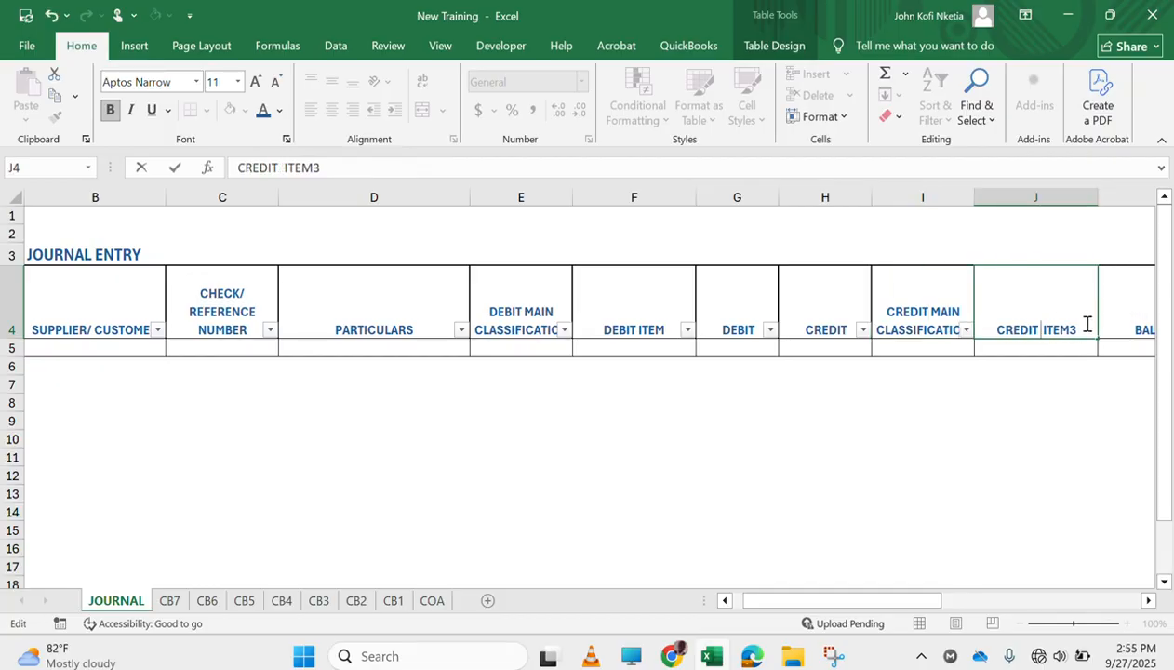
{"action": "key", "text": "BackSpace"}
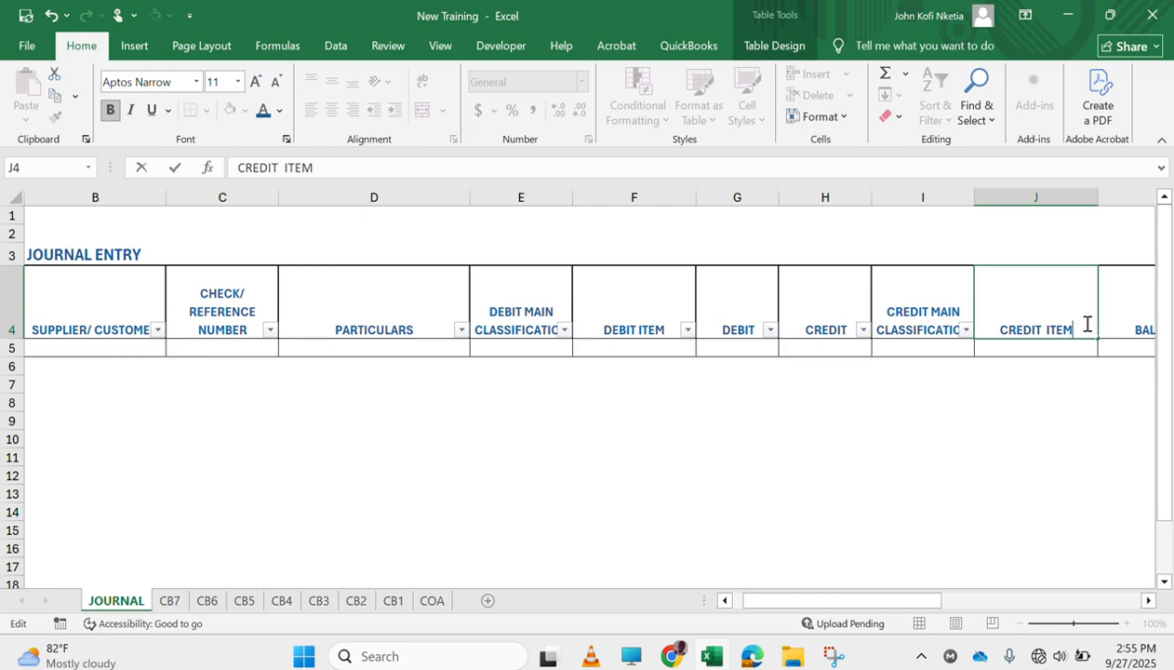
Delete the BALANCE column from the JOURNAL sheet
{"action": "right_click", "coordinate": [1123, 199]}
{"action": "left_click", "coordinate": [1065, 385]}
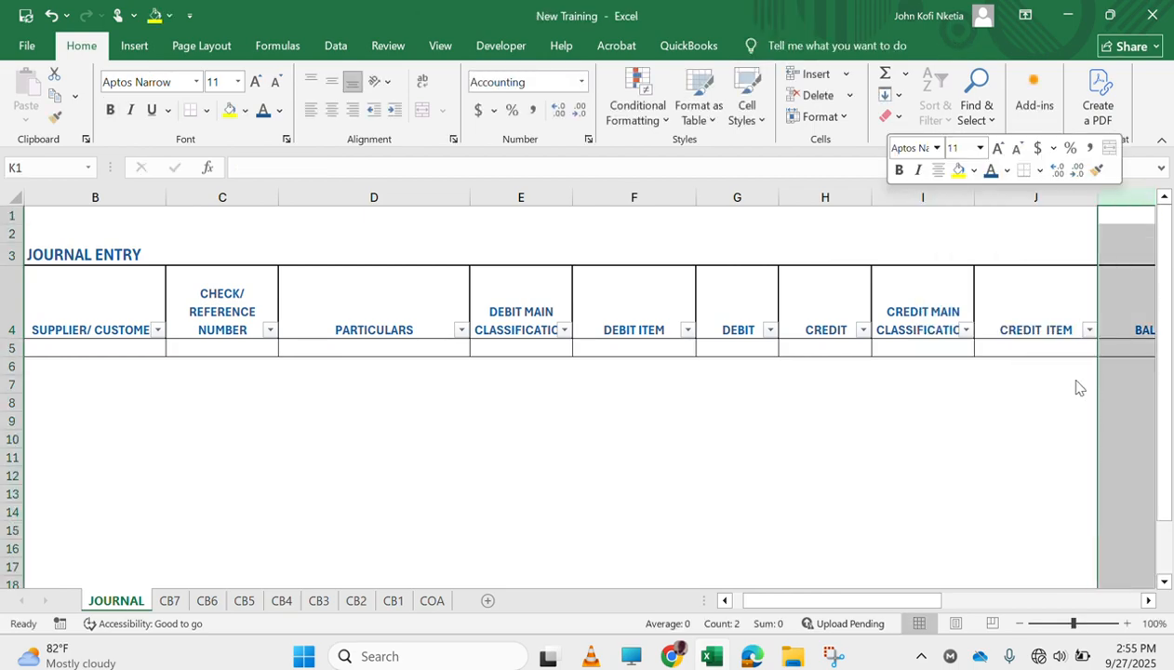
{"action": "scroll", "coordinate": [581, 497], "scroll_direction": "left", "scroll_amount": 5}
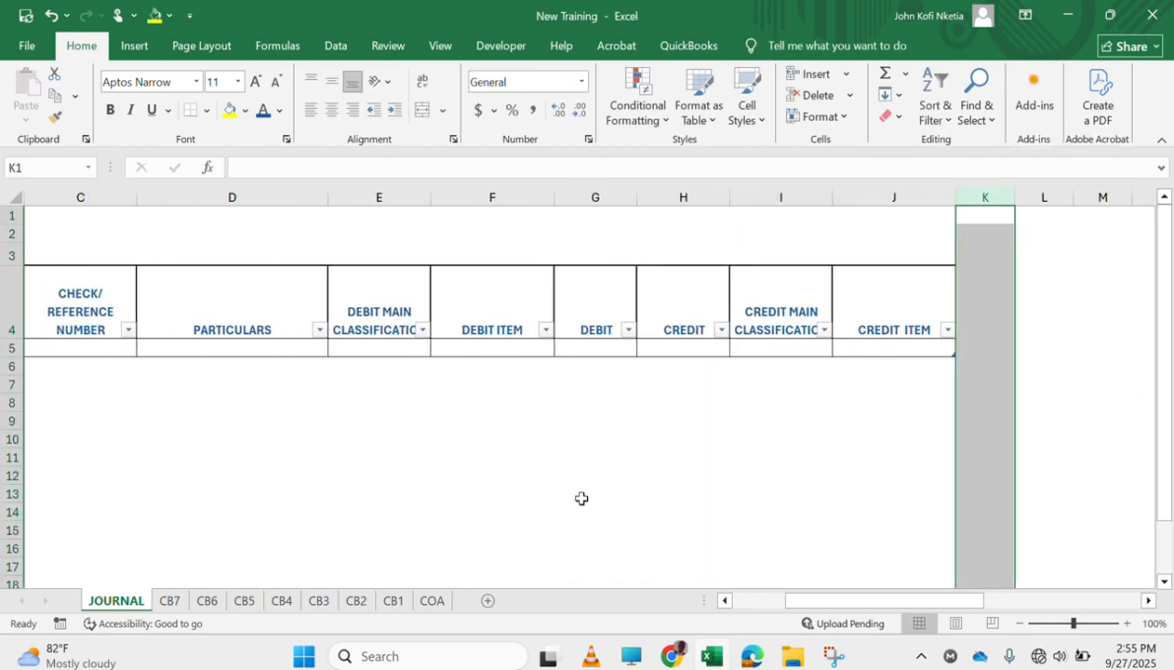
{"action": "scroll", "coordinate": [581, 498], "scroll_direction": "right", "scroll_amount": 3}
{"action": "scroll", "coordinate": [581, 498], "scroll_direction": "left", "scroll_amount": 3}
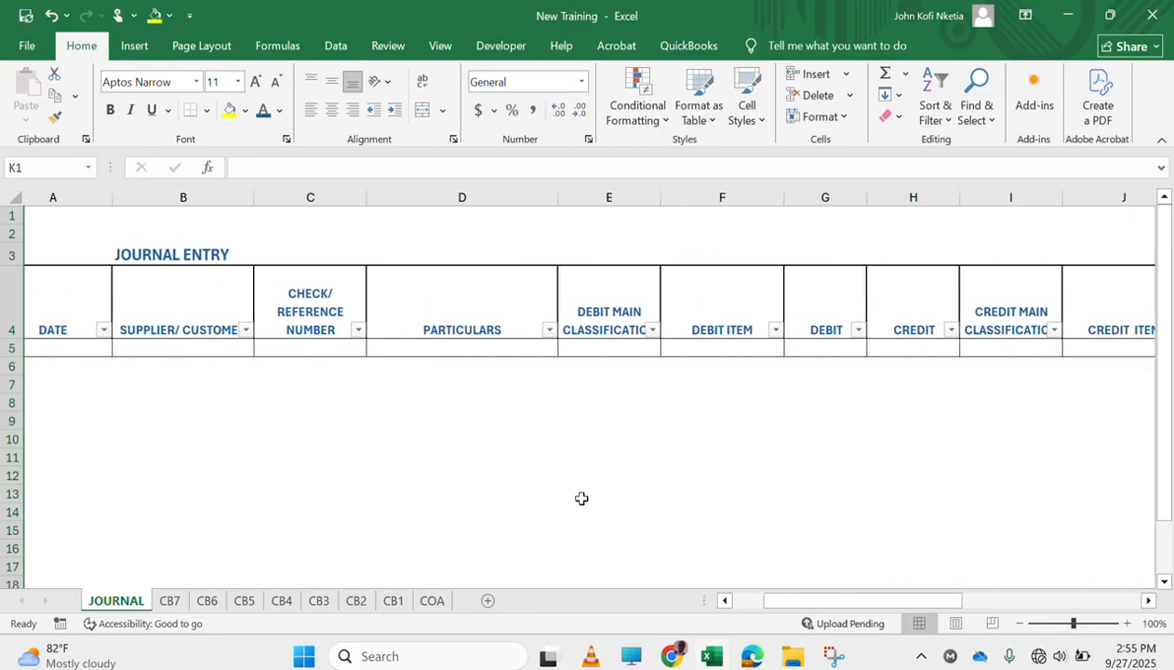
{"action": "scroll", "coordinate": [582, 499], "scroll_direction": "left", "scroll_amount": 1}
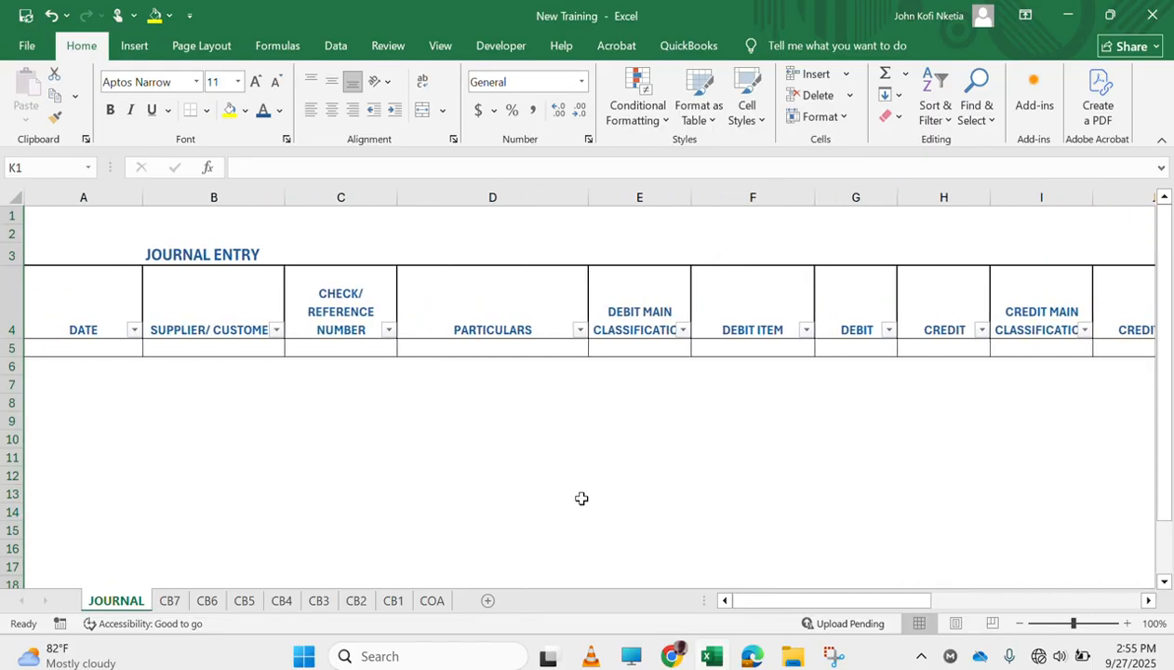
{"action": "left_click", "coordinate": [937, 347]}
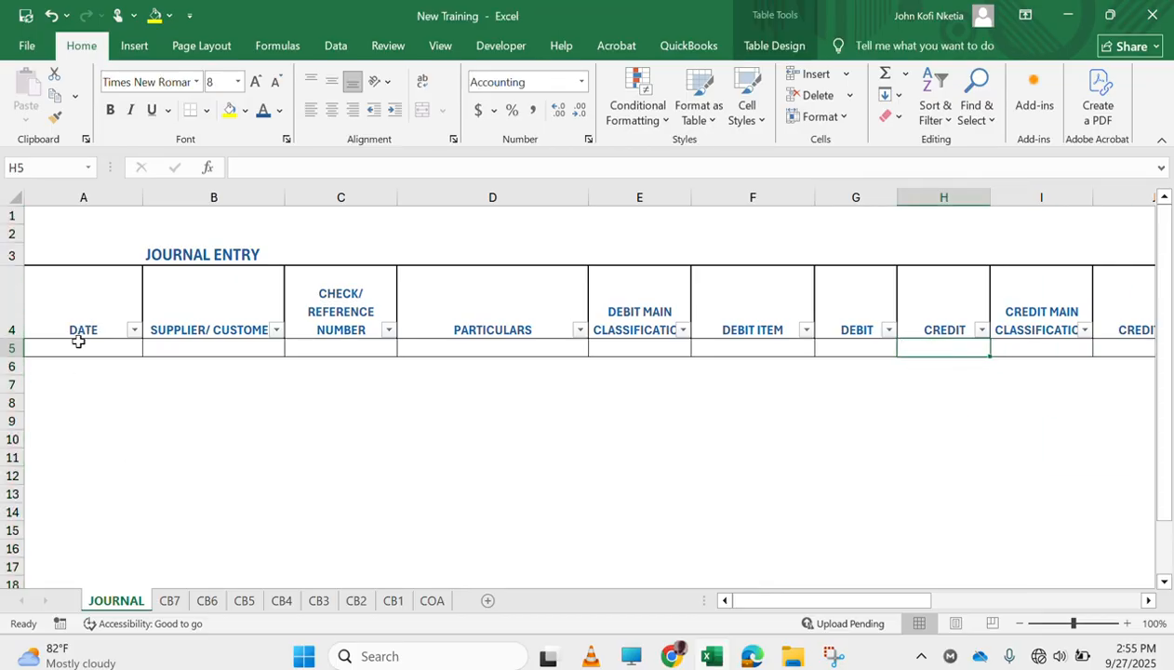
{"action": "left_click_drag", "start_coordinate": [78, 345], "coordinate": [1043, 363]}
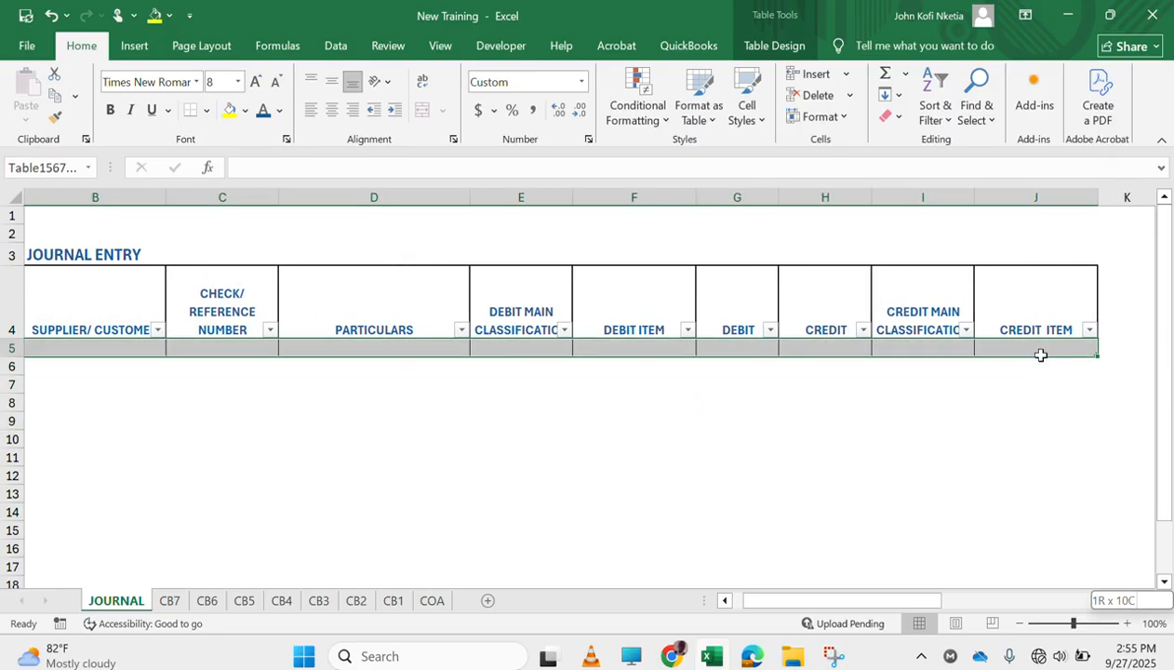
{"action": "key", "text": "ctrl+shift+Down"}
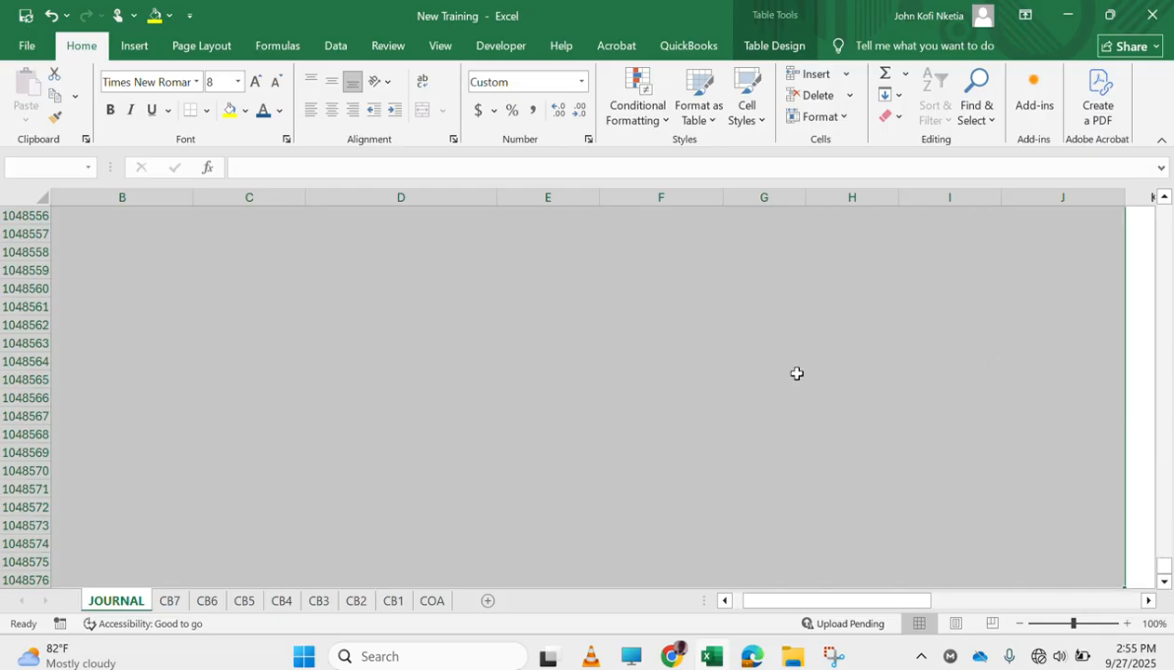
{"action": "key", "text": "ctrl+Up"}
{"action": "key", "text": "Down"}
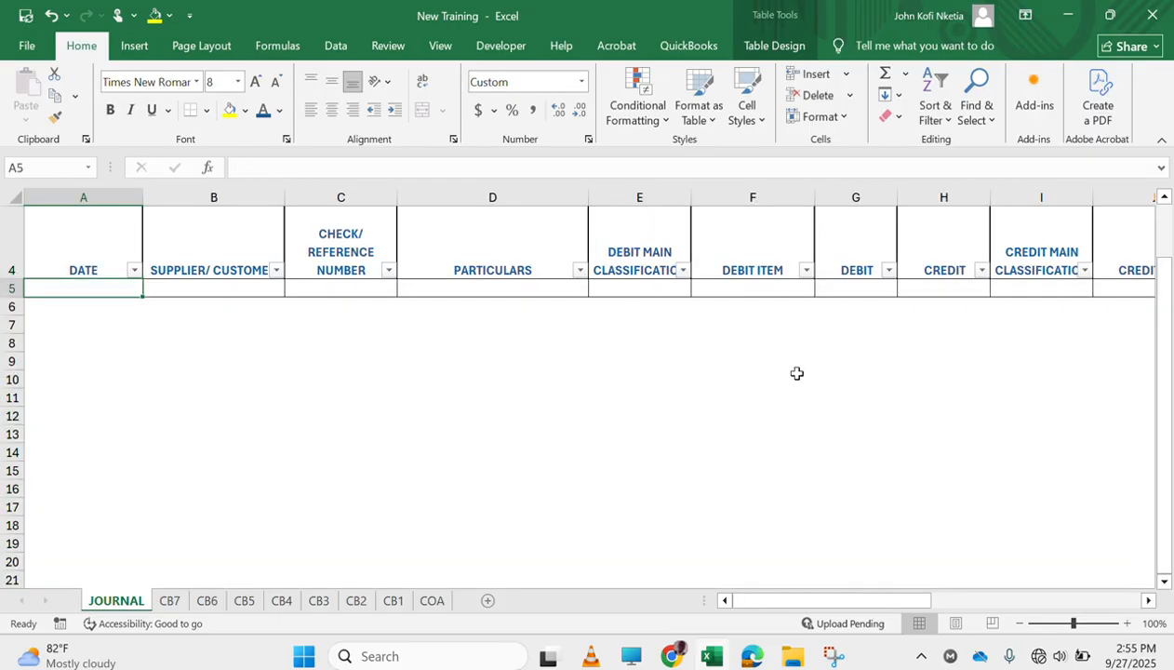
{"action": "key", "text": "ctrl+shift+Down"}
{"action": "key", "text": "ctrl+Up"}
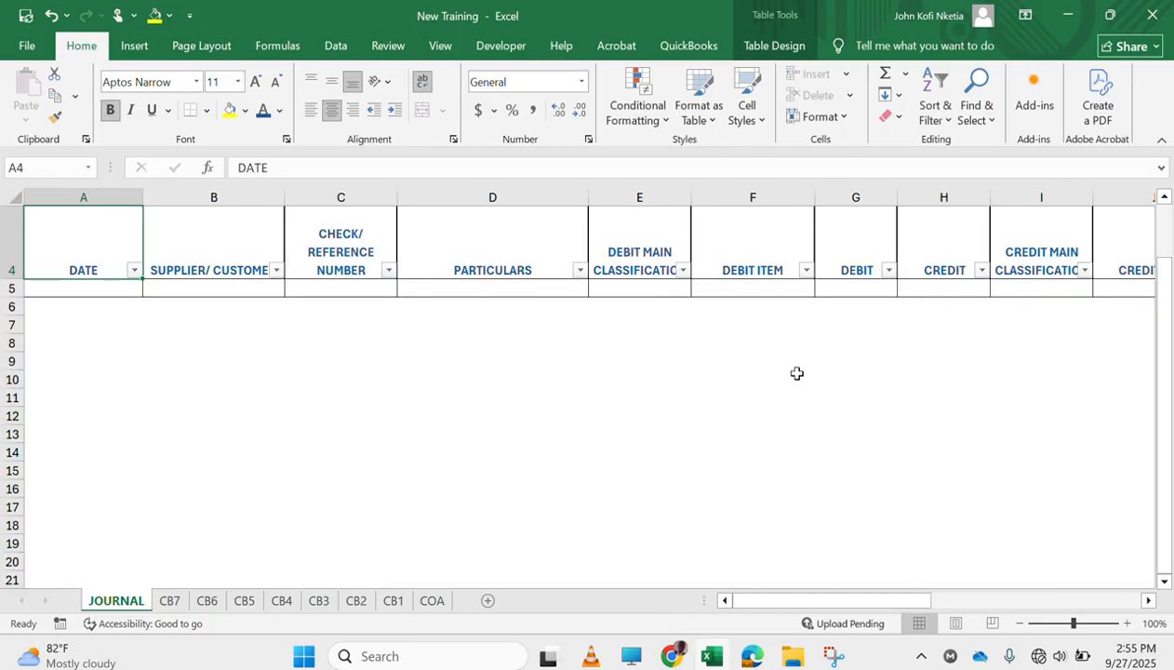
Unlock all JOURNAL entry cells in columns A to J, from row 5 down to the end of the sheet
{"action": "key", "text": "Down"}
{"action": "key", "text": "shift+Right"}
{"action": "key", "text": "shift+Right"}
{"action": "key", "text": "shift+Right"}
{"action": "key", "text": "shift+Right"}
{"action": "key", "text": "shift+Right"}
{"action": "key", "text": "shift+Right"}
{"action": "key", "text": "shift+Right"}
{"action": "key", "text": "shift+Right"}
{"action": "key", "text": "shift+Right"}
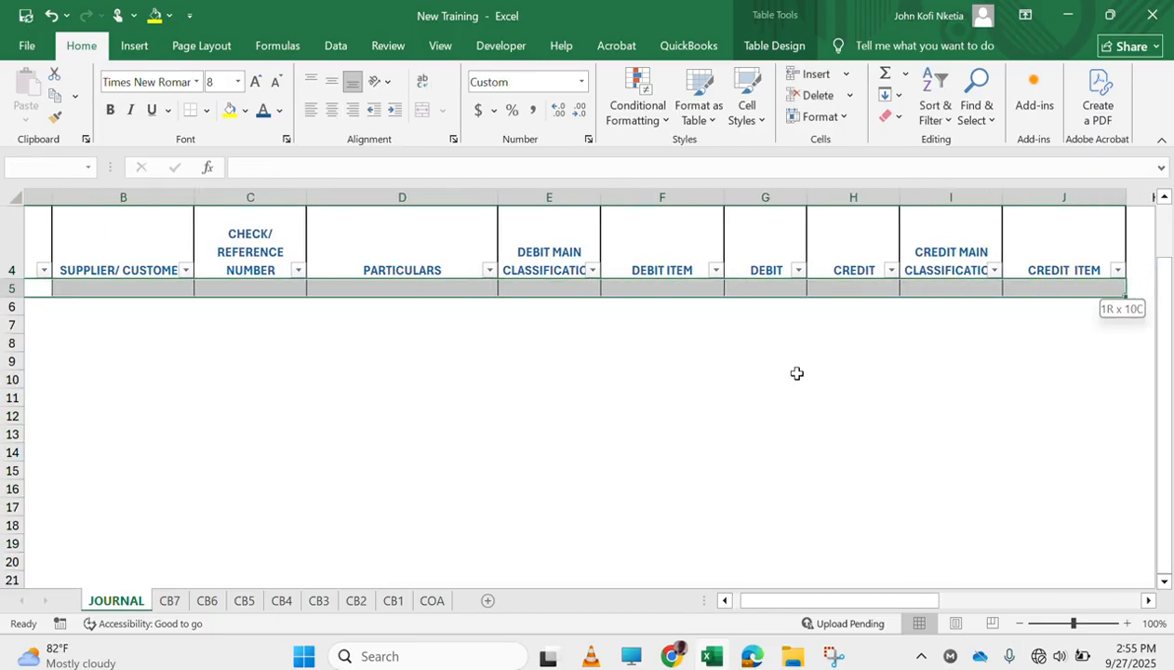
{"action": "key", "text": "ctrl+shift+Down"}
{"action": "right_click", "coordinate": [653, 353]}
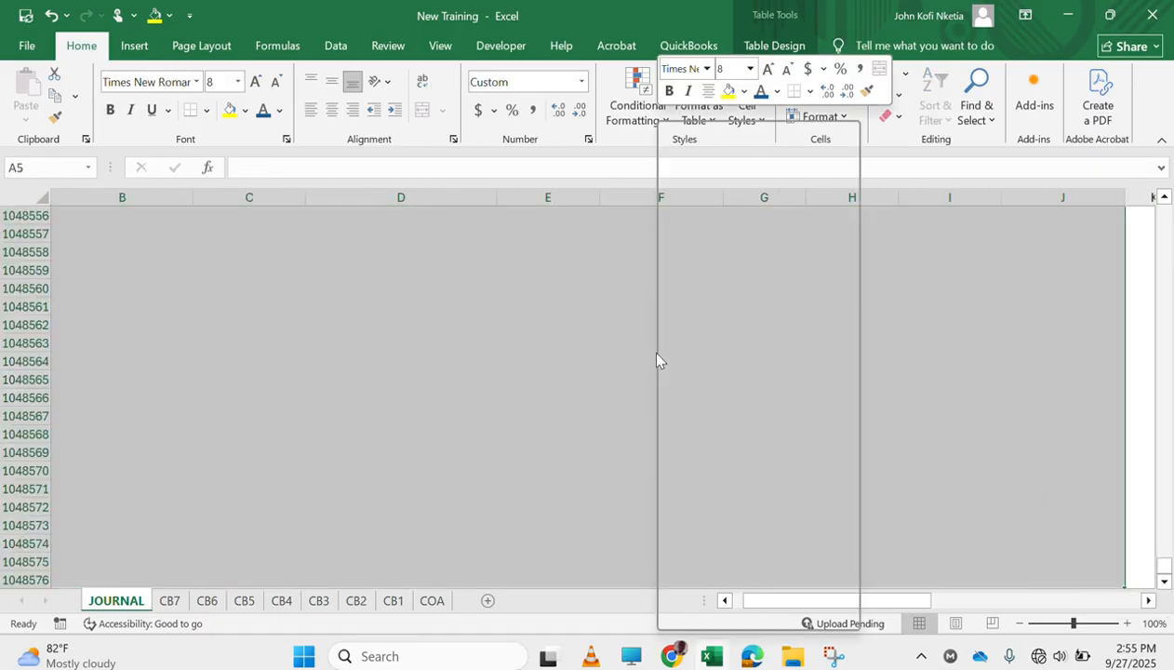
{"action": "left_click", "coordinate": [735, 550]}
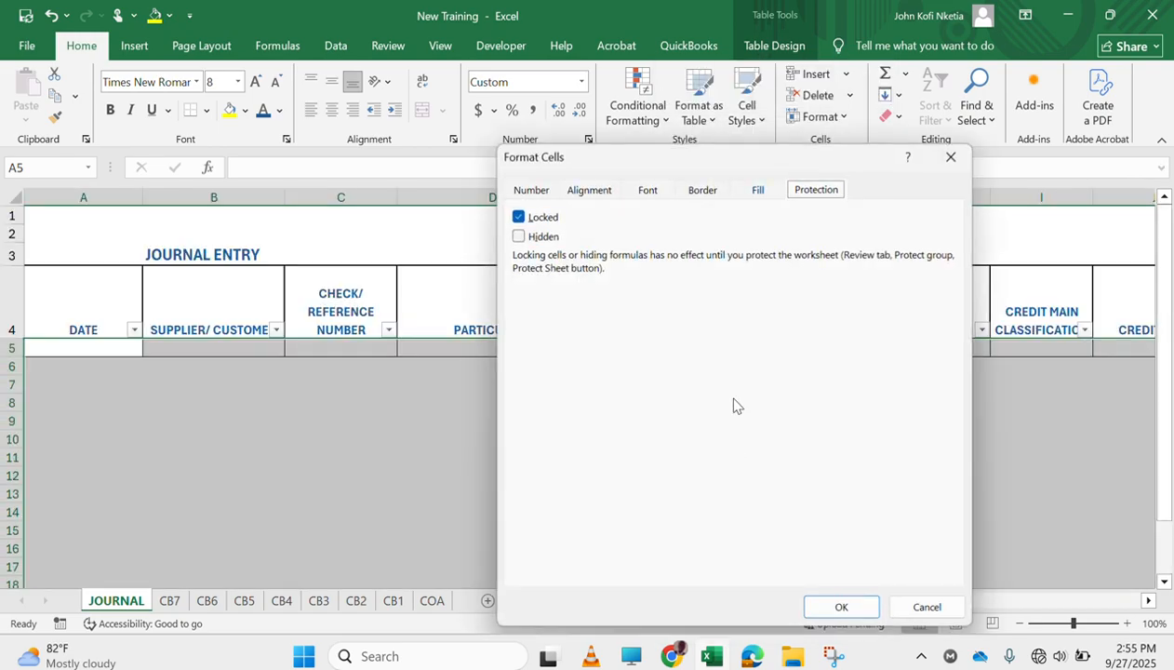
{"action": "left_click", "coordinate": [531, 221]}
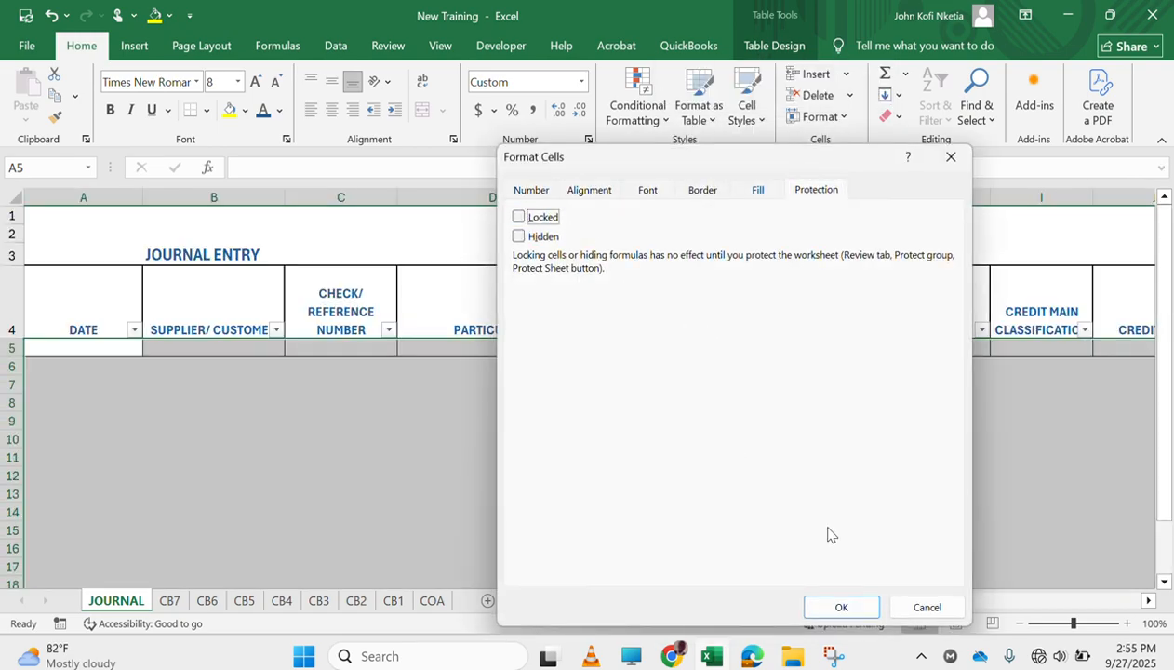
{"action": "left_click", "coordinate": [841, 606]}
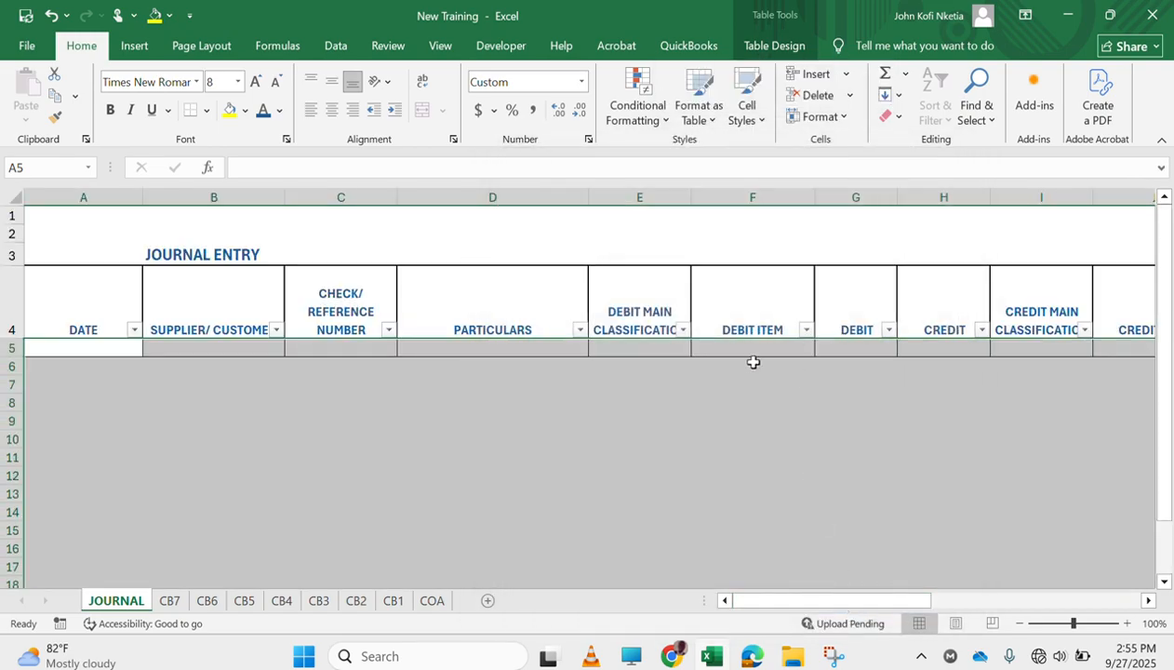
Set the CREDIT column cells from H5 down to the end of the sheet as locked and hidden
{"action": "left_click", "coordinate": [727, 298]}
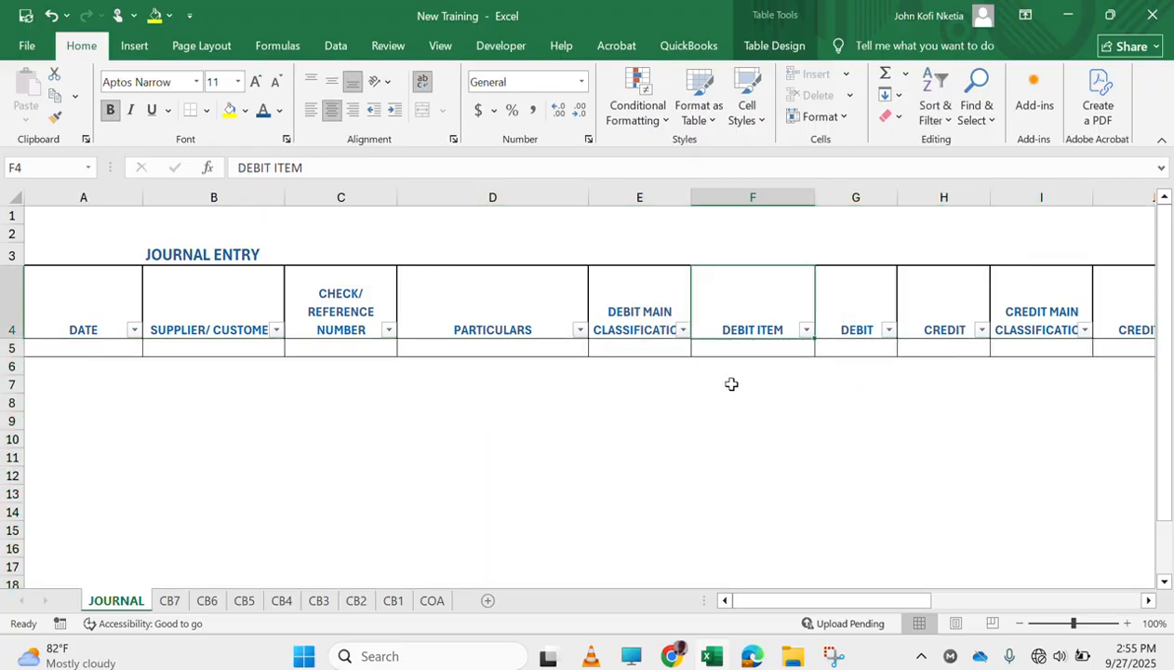
{"action": "key", "text": "Down"}
{"action": "key", "text": "Right"}
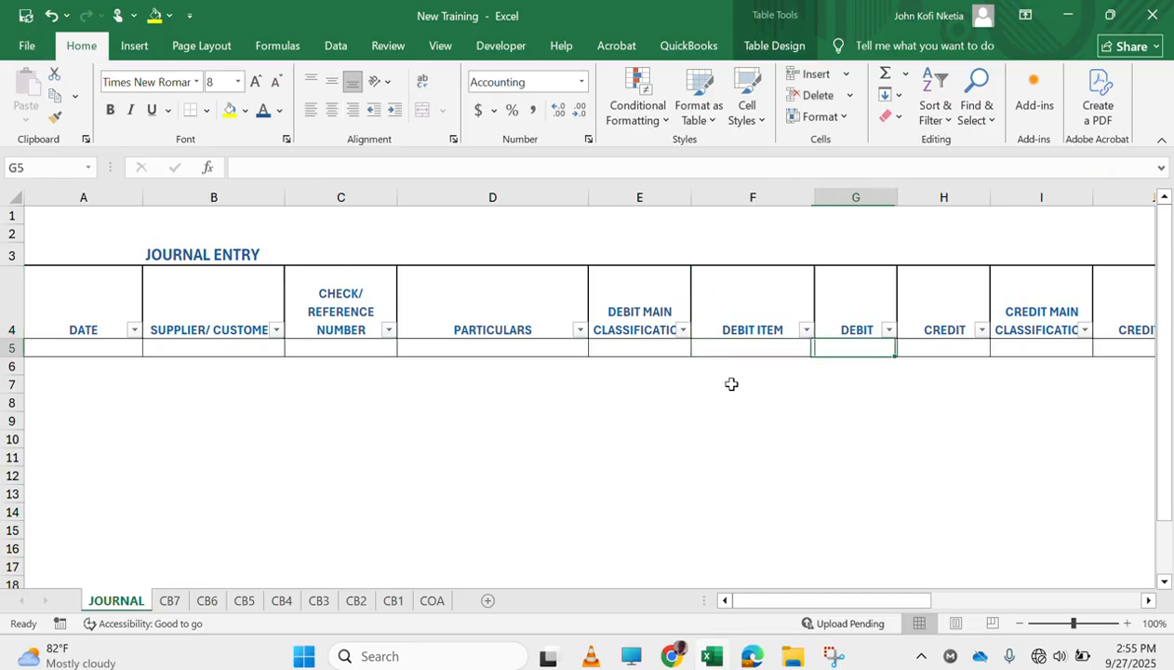
{"action": "key", "text": "Right"}
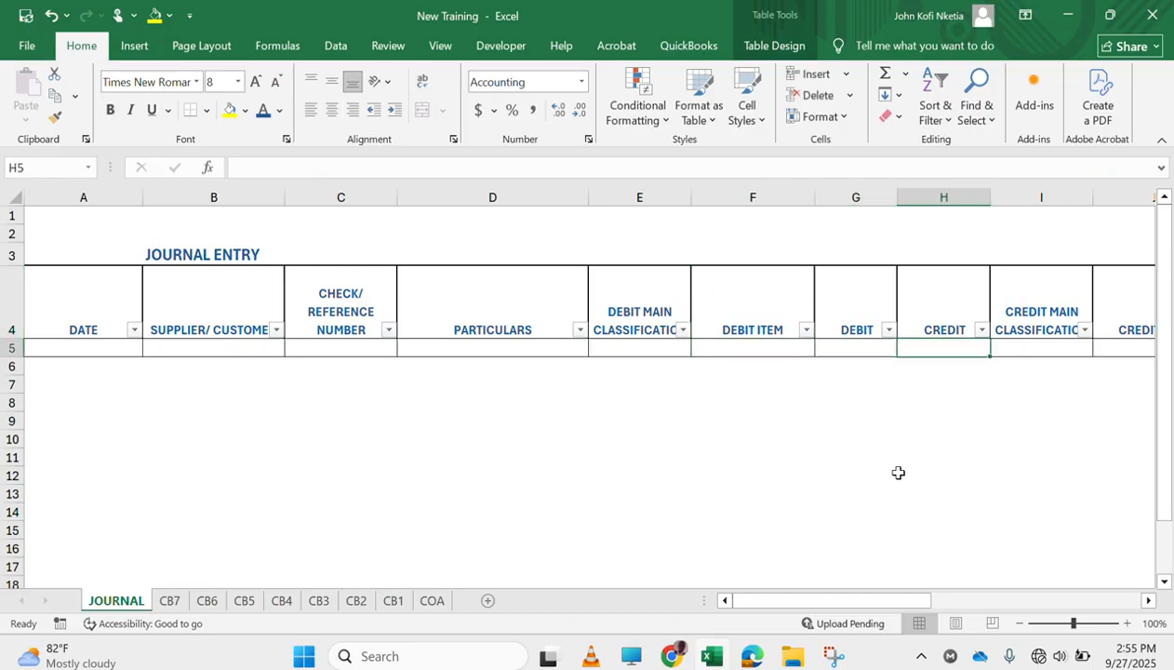
{"action": "scroll", "coordinate": [884, 465], "scroll_direction": "right", "scroll_amount": 2}
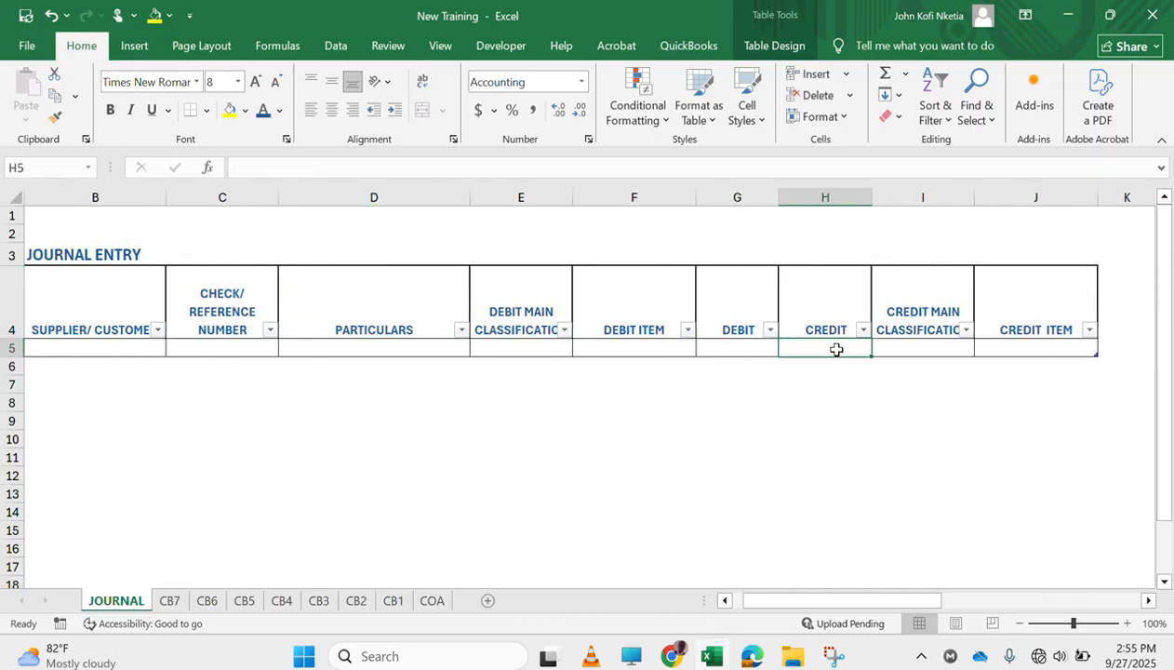
{"action": "key", "text": "ctrl+shift+Down"}
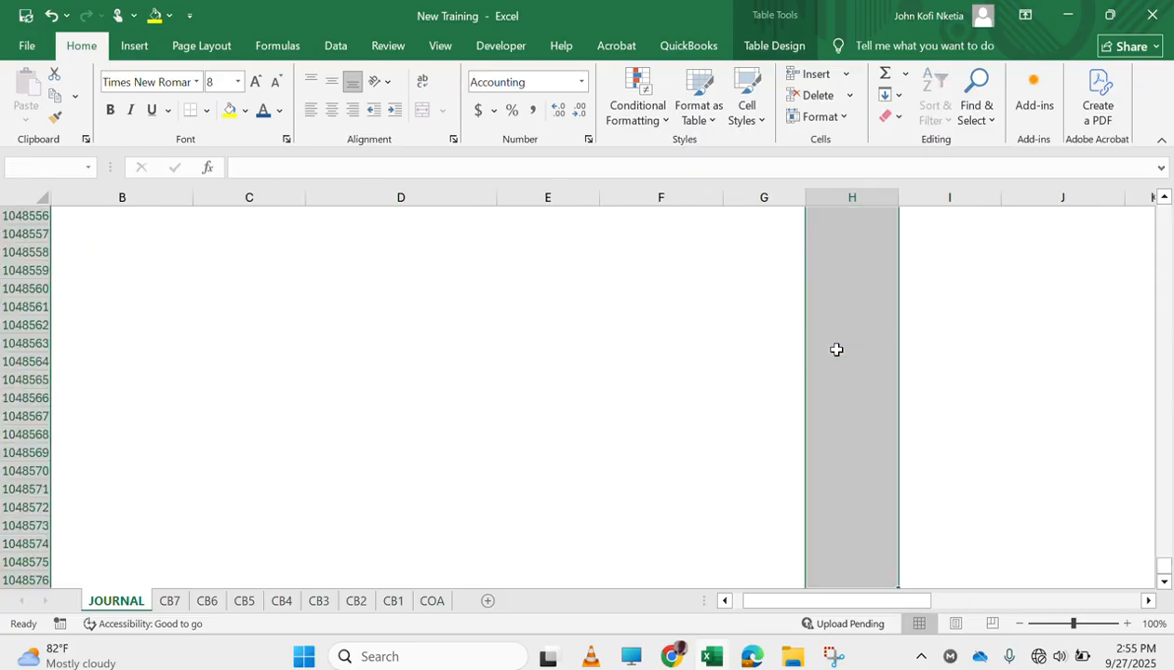
{"action": "right_click", "coordinate": [836, 349]}
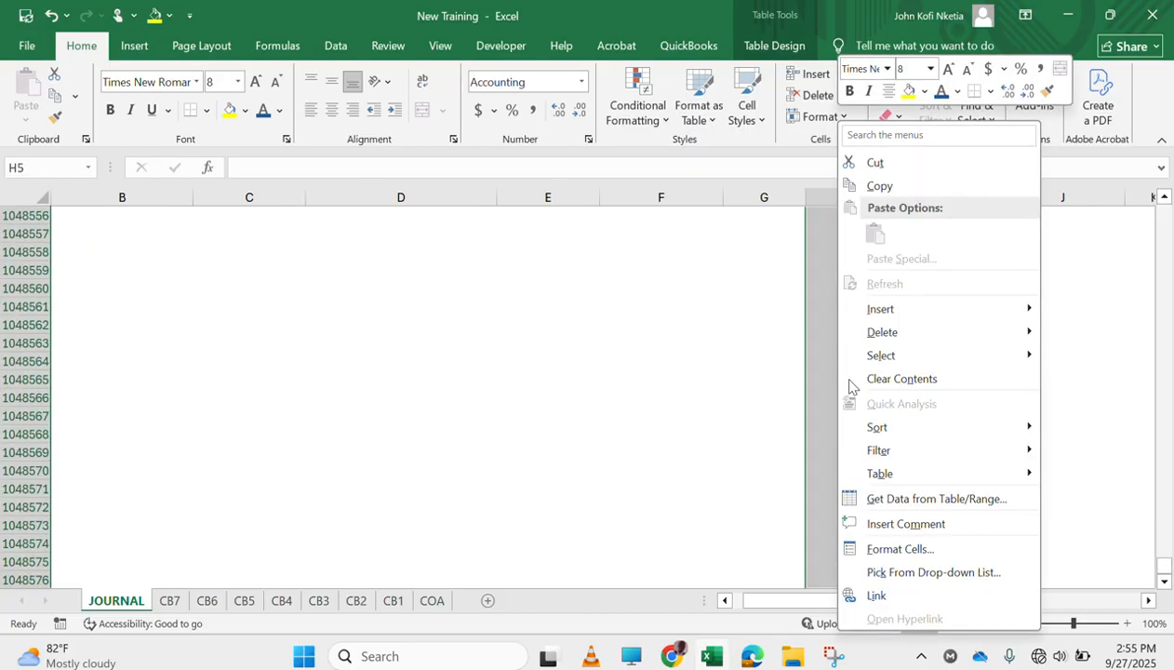
{"action": "left_click", "coordinate": [901, 548]}
{"action": "left_click", "coordinate": [694, 216]}
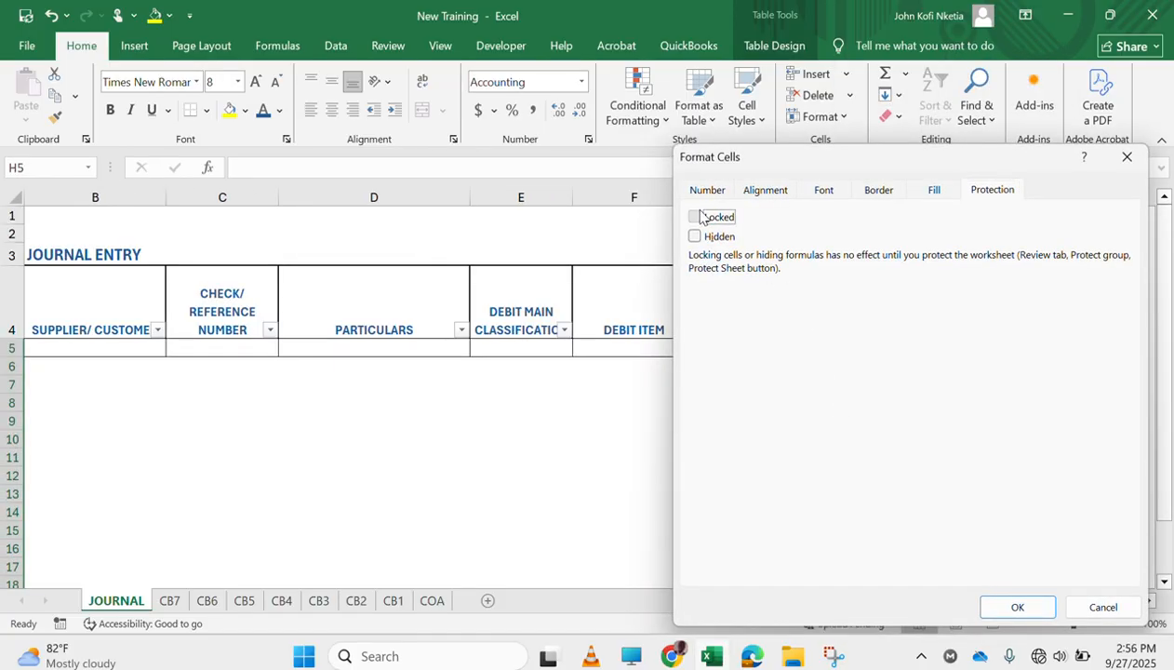
{"action": "left_click", "coordinate": [695, 236]}
{"action": "left_click", "coordinate": [694, 216]}
{"action": "left_click", "coordinate": [1017, 606]}
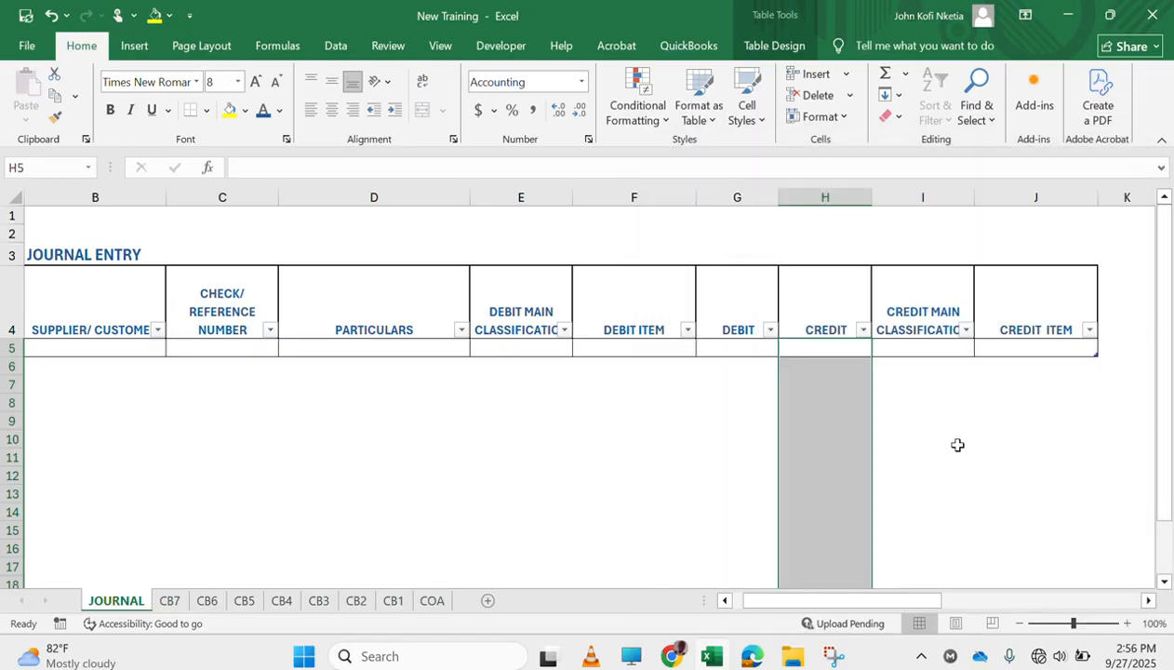
Enter a formula in H5 that makes the CREDIT amount equal the DEBIT amount in the same row
{"action": "left_click", "coordinate": [815, 345]}
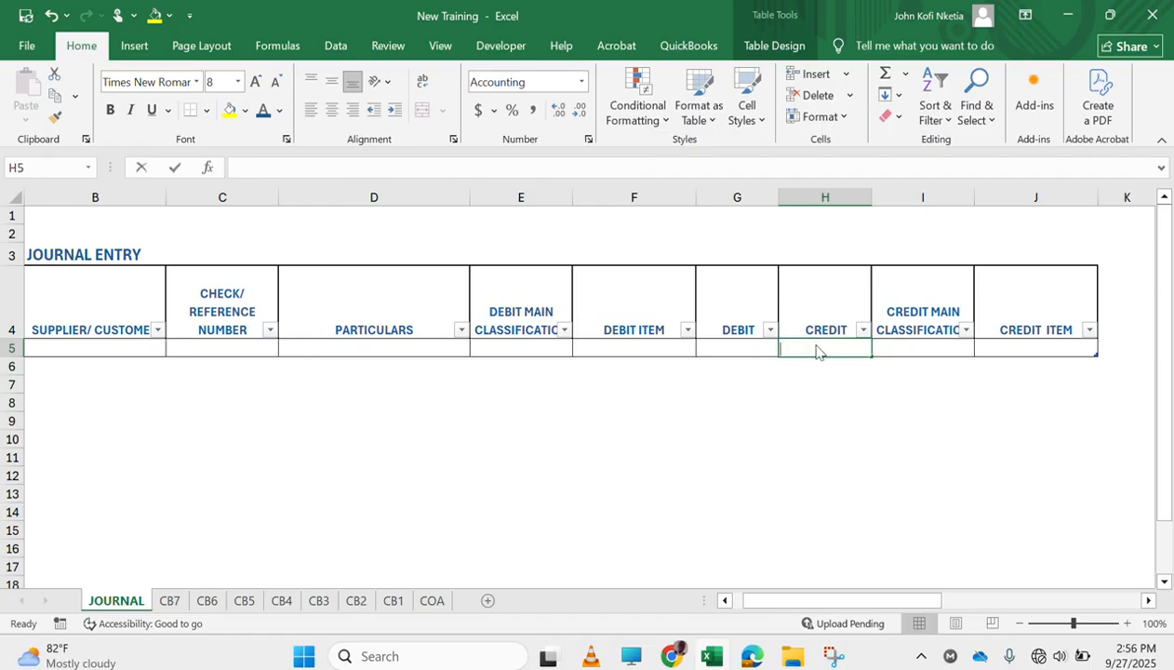
{"action": "type", "text": "="}
{"action": "key", "text": "Left"}
{"action": "key", "text": "Return"}
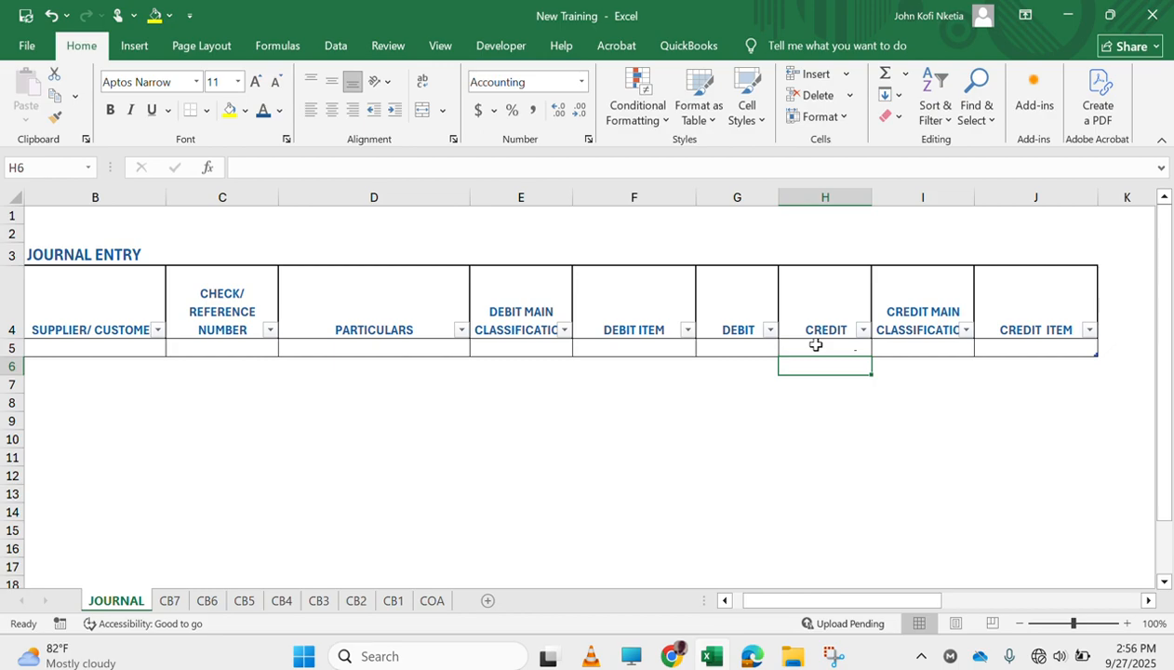
{"action": "left_click", "coordinate": [941, 345]}
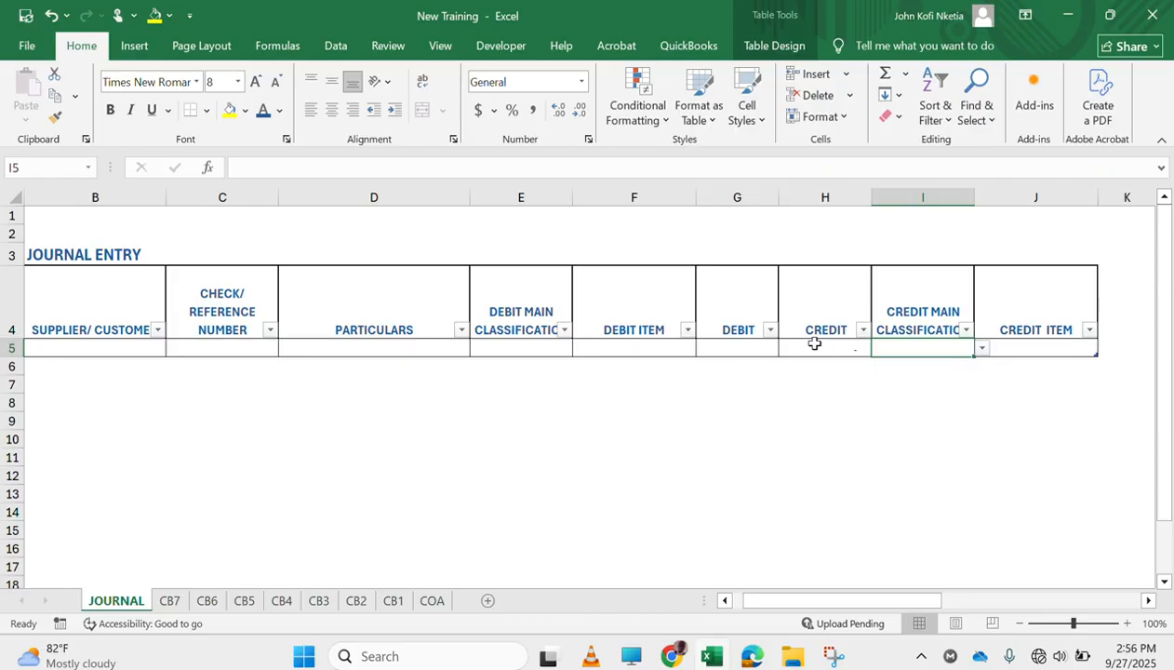
{"action": "left_click", "coordinate": [739, 346]}
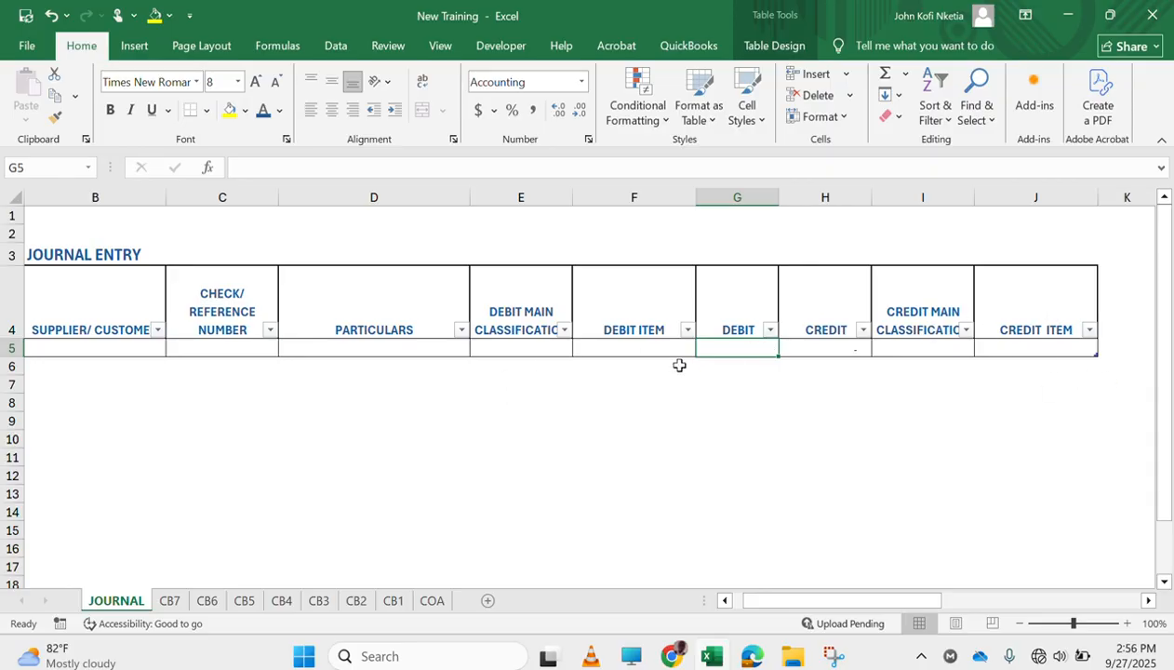
{"action": "left_click", "coordinate": [926, 301]}
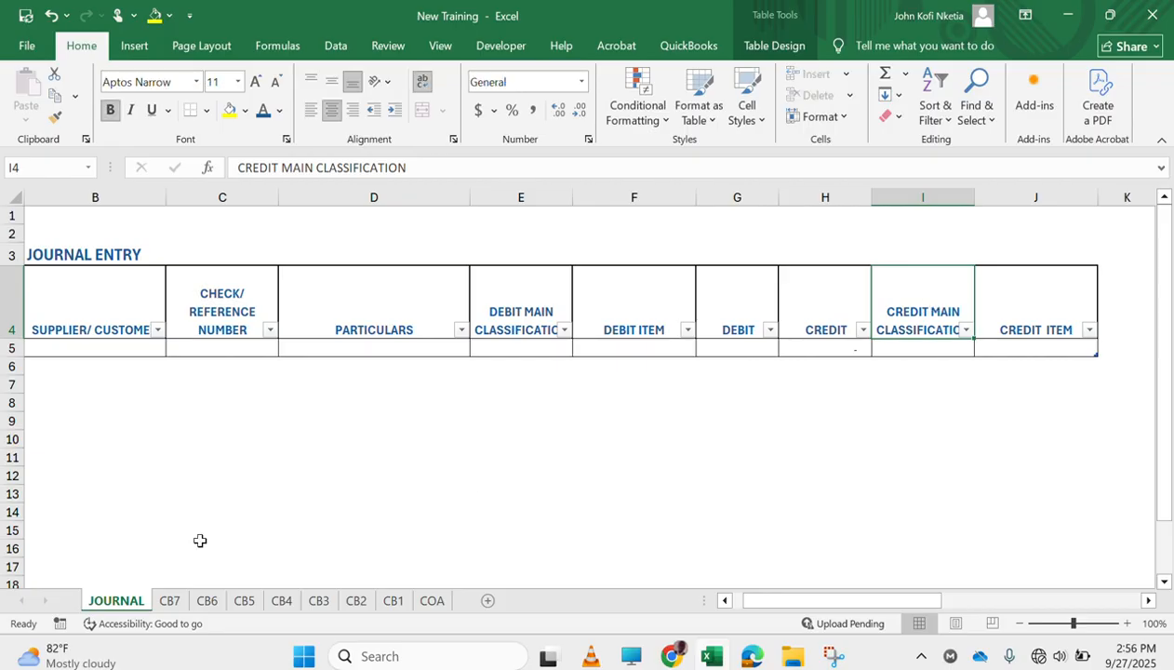
Group the cash book sheets CB7 through CB1 for simultaneous editing, leaving JOURNAL and COA out
{"action": "left_click", "coordinate": [169, 602]}
{"action": "left_click", "coordinate": [206, 602], "text": "ctrl"}
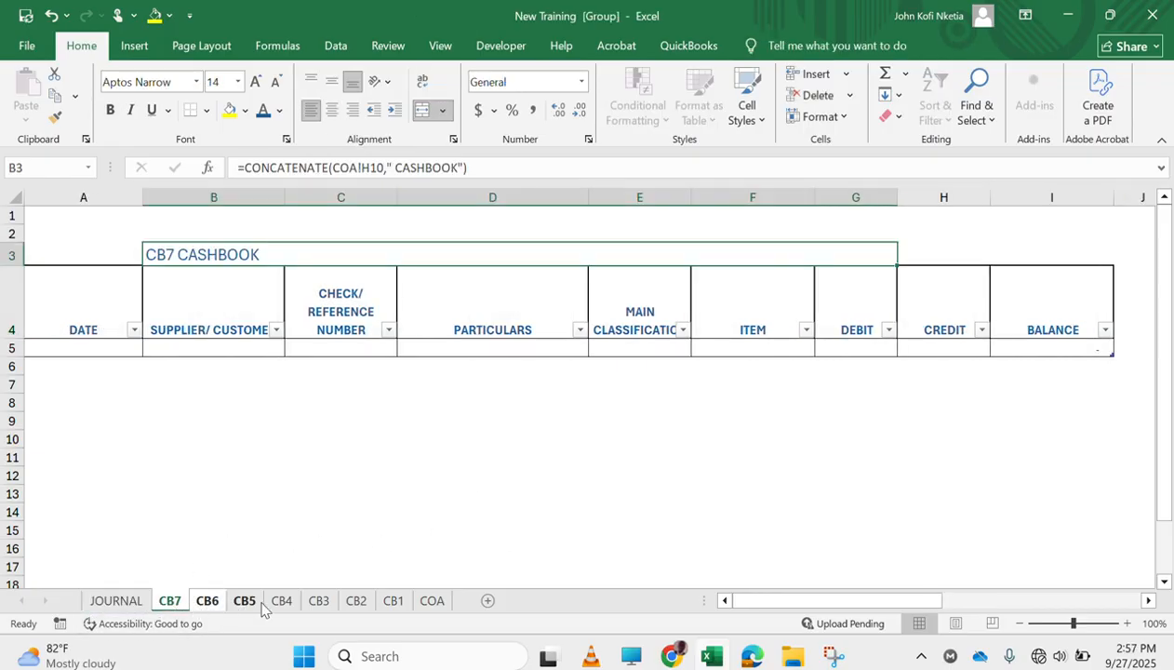
{"action": "left_click", "coordinate": [259, 605], "text": "ctrl"}
{"action": "left_click", "coordinate": [281, 605], "text": "ctrl"}
{"action": "left_click", "coordinate": [321, 606], "text": "ctrl"}
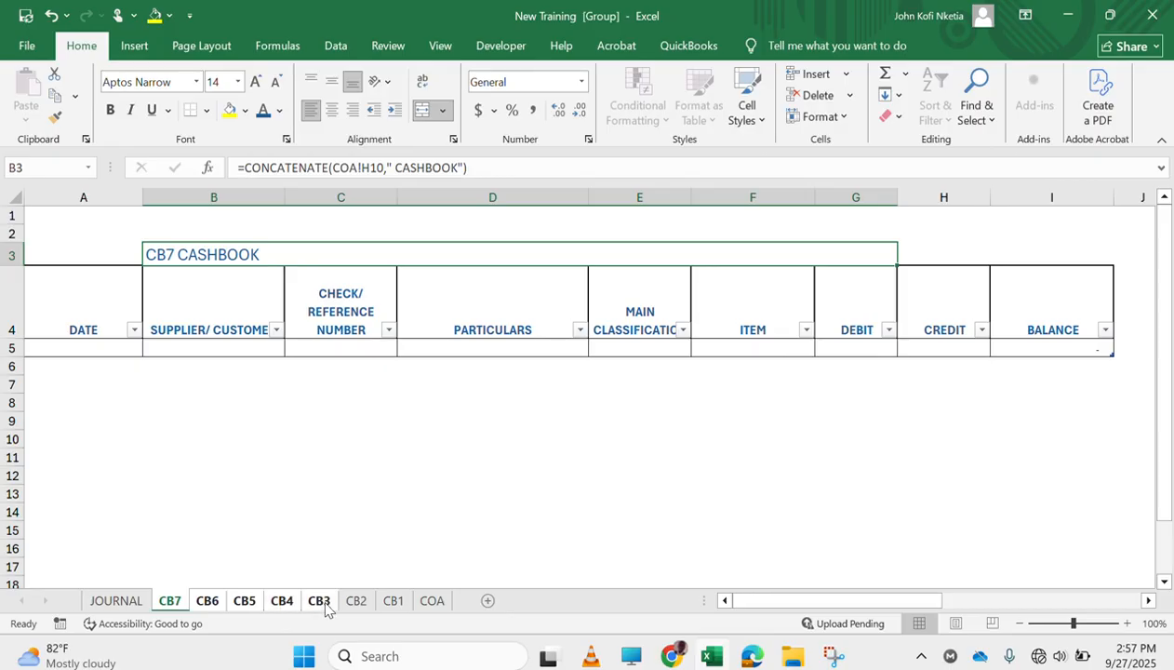
{"action": "left_click", "coordinate": [355, 605], "text": "ctrl"}
{"action": "left_click", "coordinate": [394, 606], "text": "ctrl"}
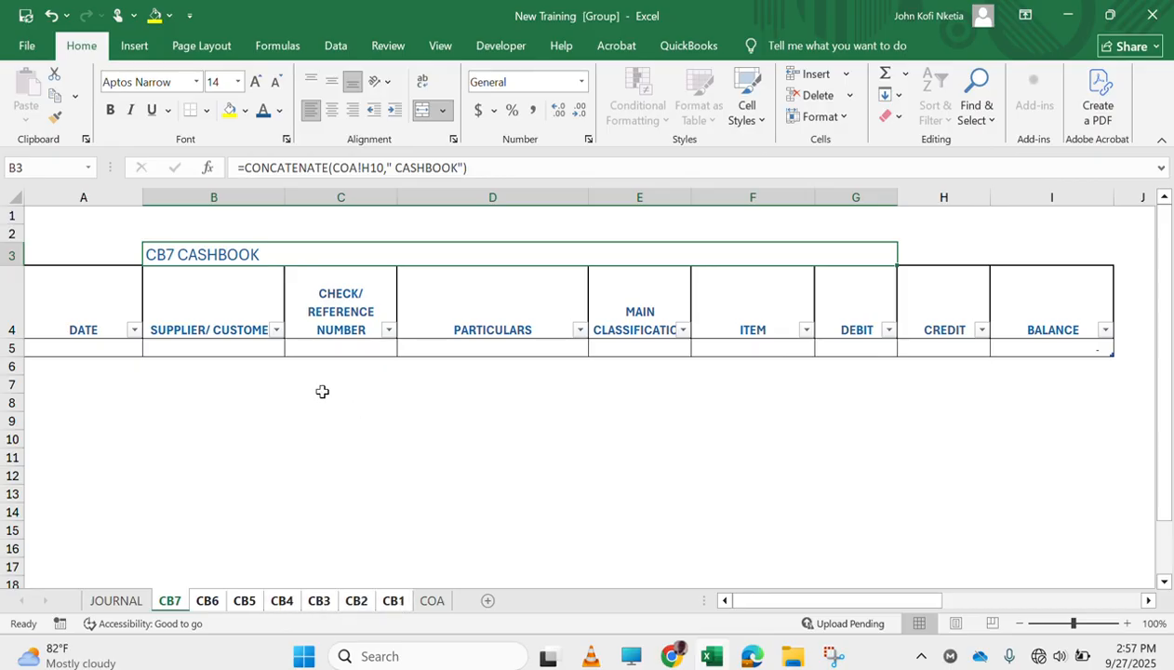
Unlock the entry cells in columns A to H of the grouped cash books, from row 5 down to the end of the sheet
{"action": "left_click", "coordinate": [118, 349]}
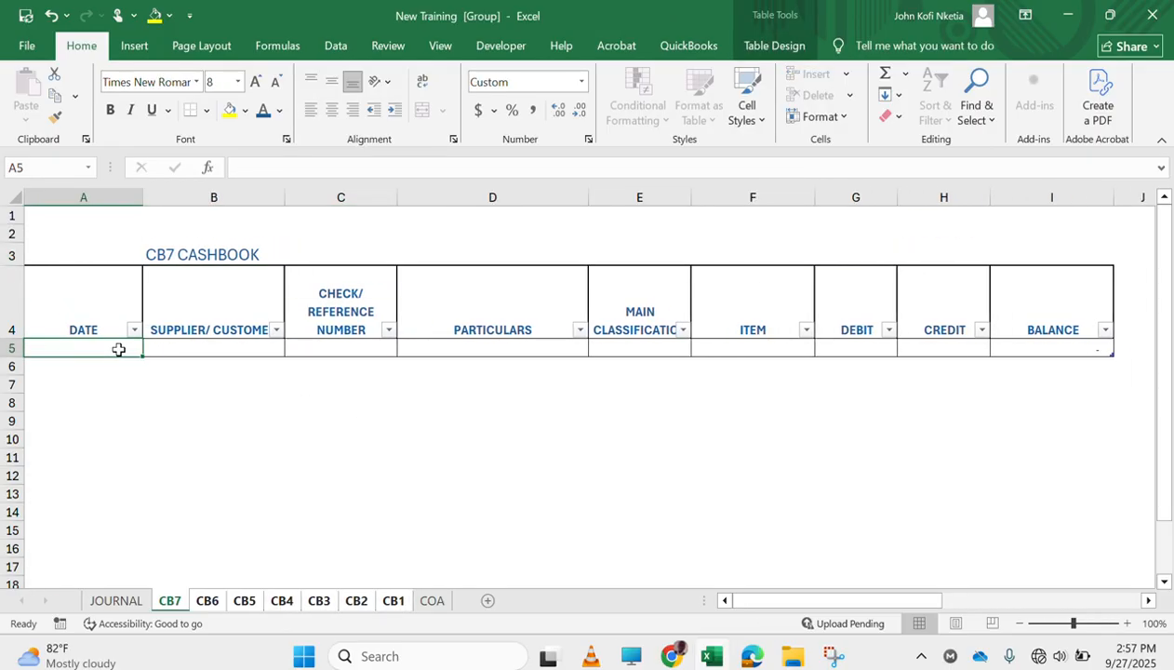
{"action": "key", "text": "ctrl+shift+Right"}
{"action": "key", "text": "shift+Left"}
{"action": "key", "text": "ctrl+shift+Down"}
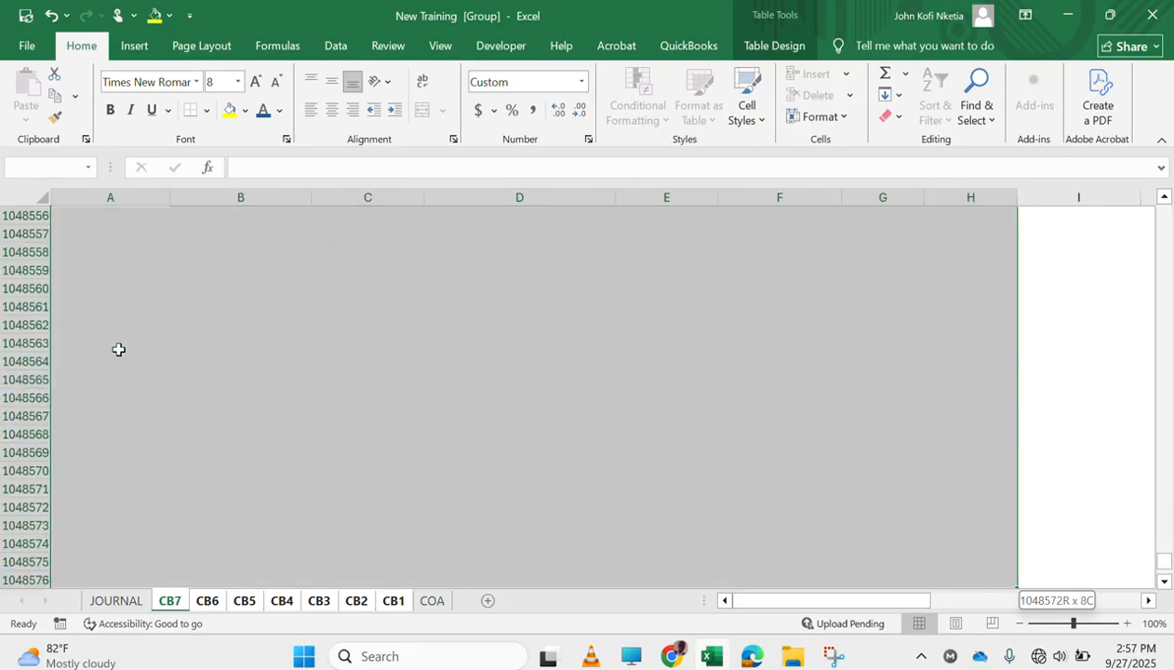
{"action": "right_click", "coordinate": [310, 388]}
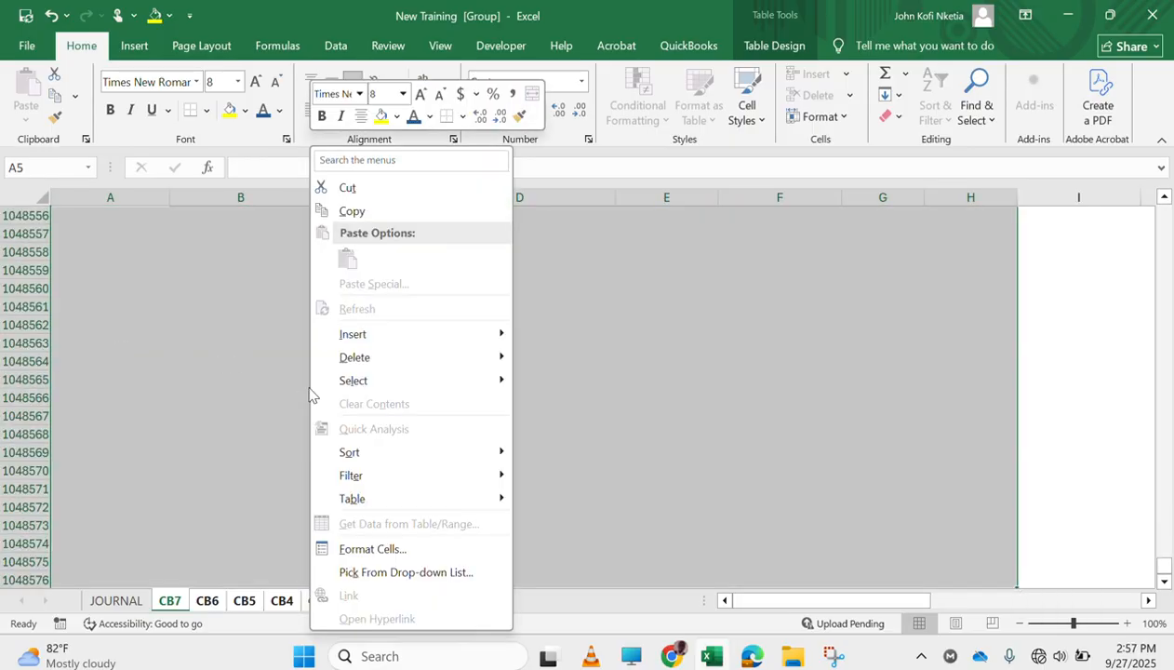
{"action": "left_click", "coordinate": [443, 550]}
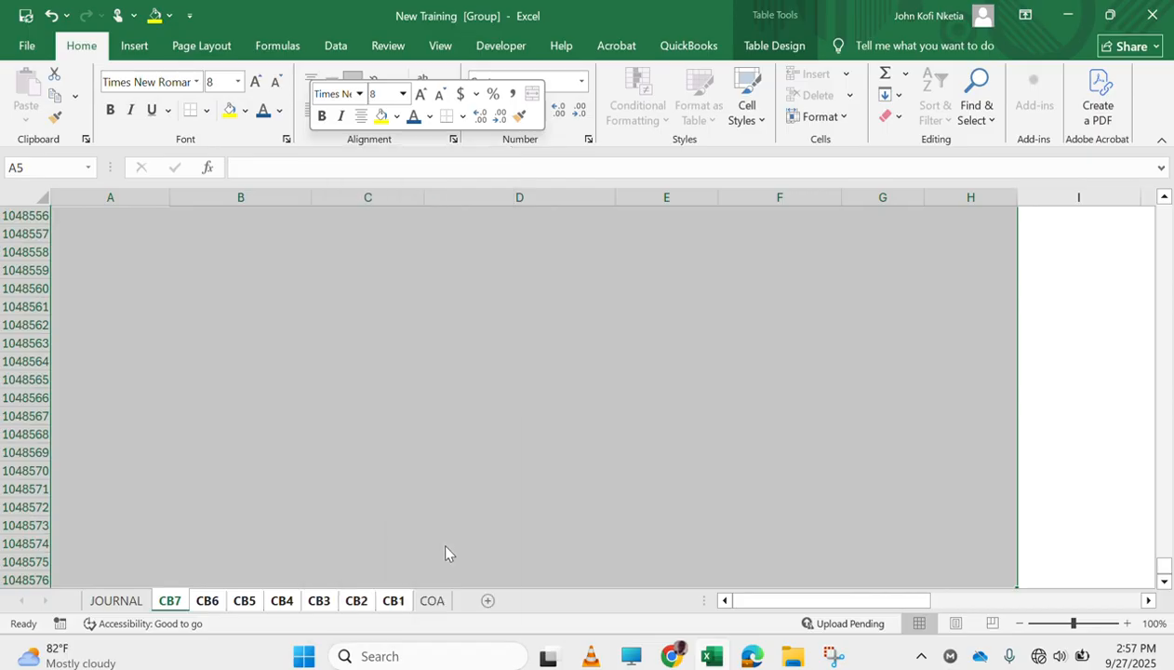
{"action": "left_click", "coordinate": [229, 216]}
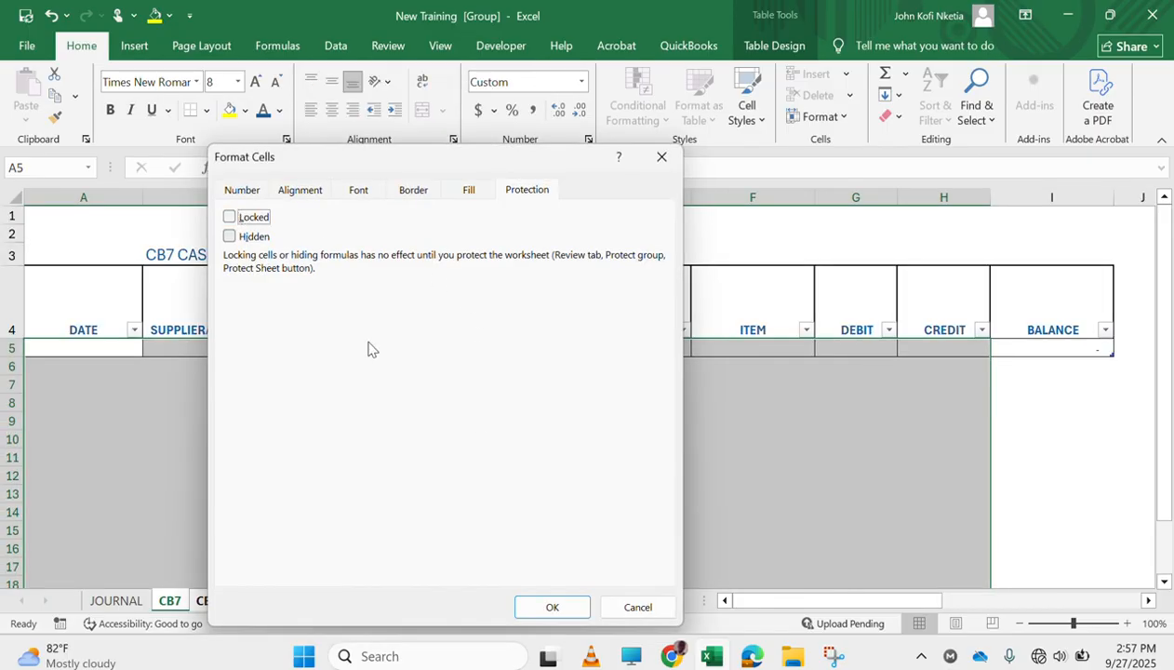
{"action": "left_click", "coordinate": [542, 606]}
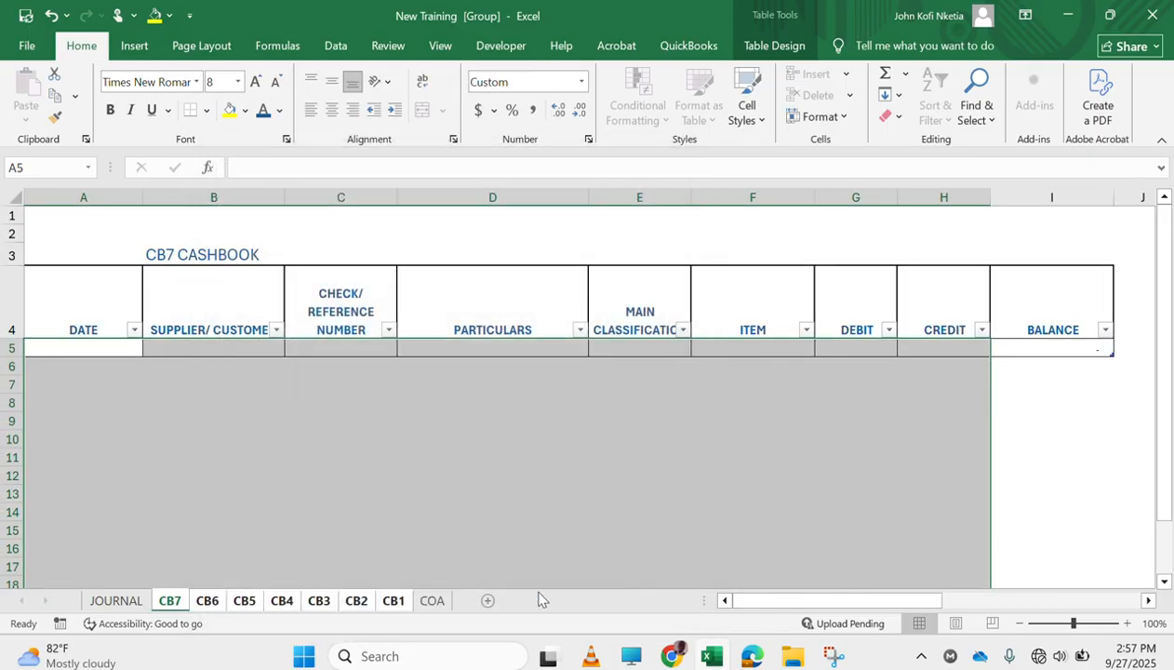
Deselect the entry range and ungroup the cash book sheets
{"action": "left_click", "coordinate": [499, 399]}
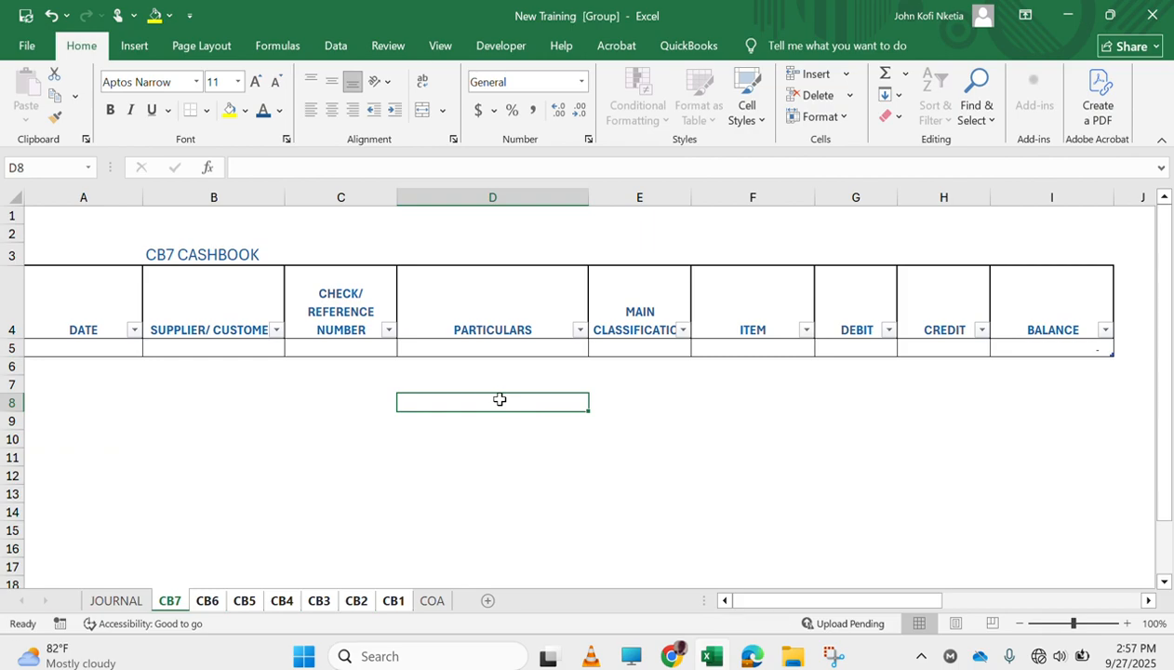
{"action": "right_click", "coordinate": [174, 600]}
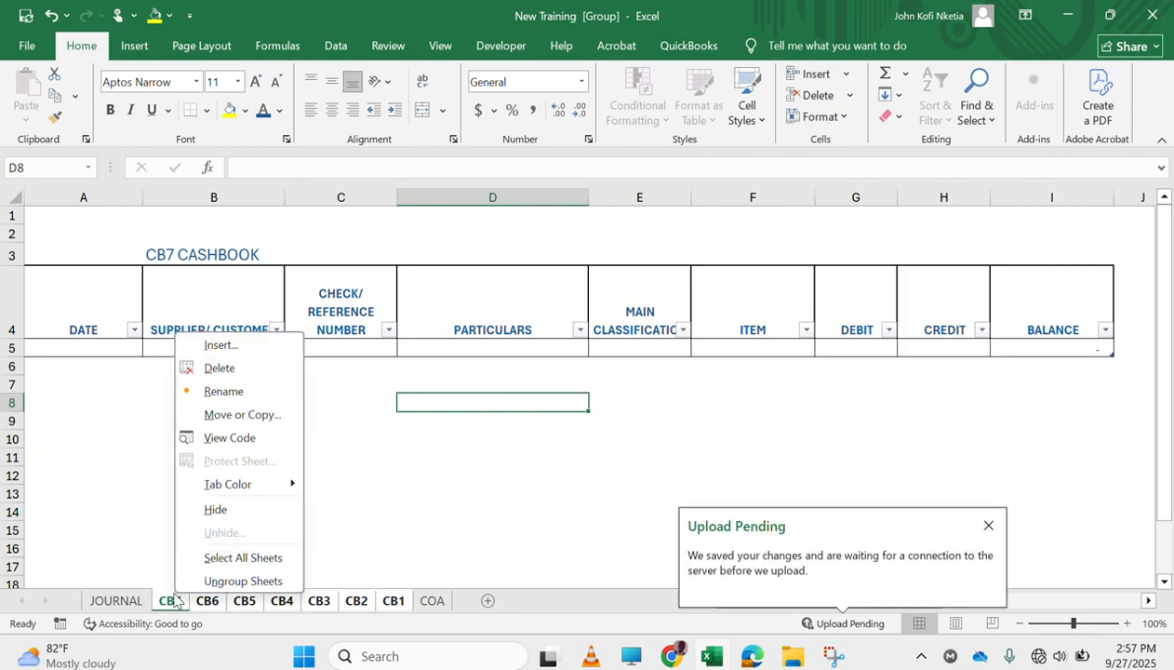
{"action": "left_click", "coordinate": [210, 584]}
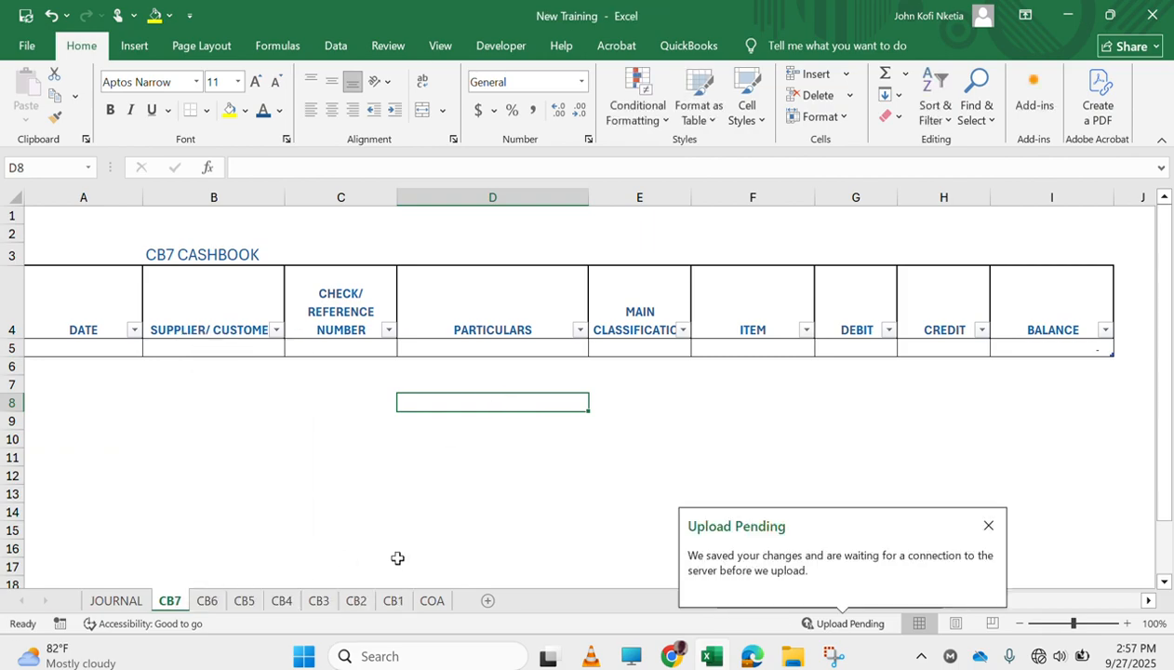
Rename the CB1 entry under CASH_AND_BANK on the COA sheet as ECOBANK and check the title on the CB1 sheet
{"action": "left_click", "coordinate": [433, 600]}
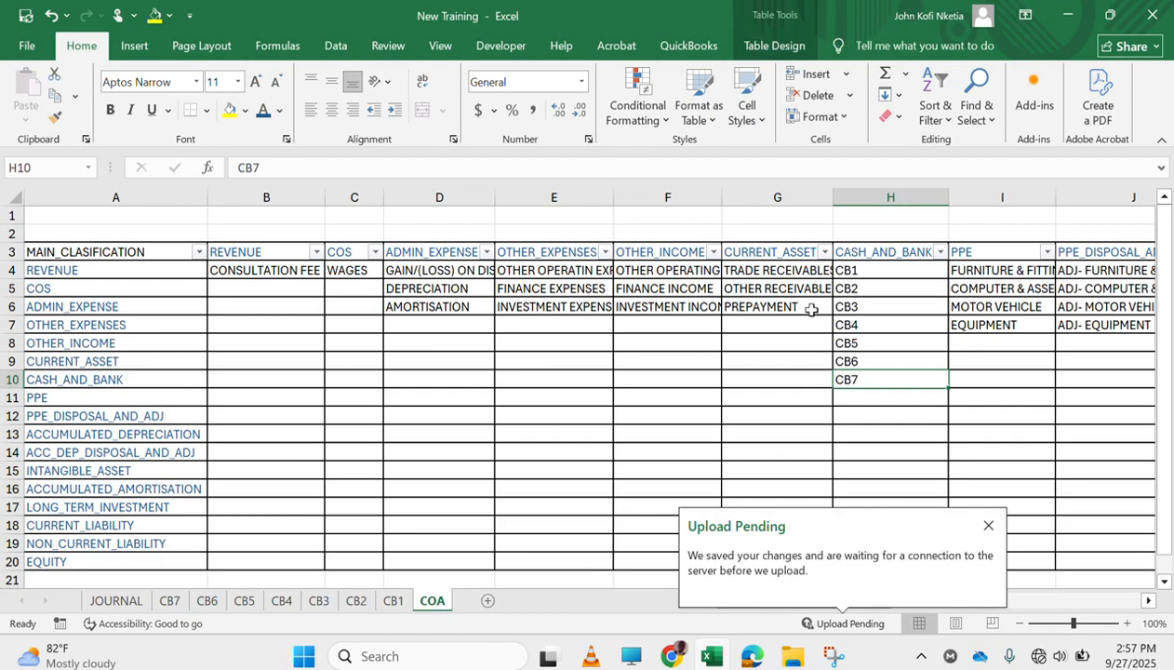
{"action": "left_click", "coordinate": [876, 277]}
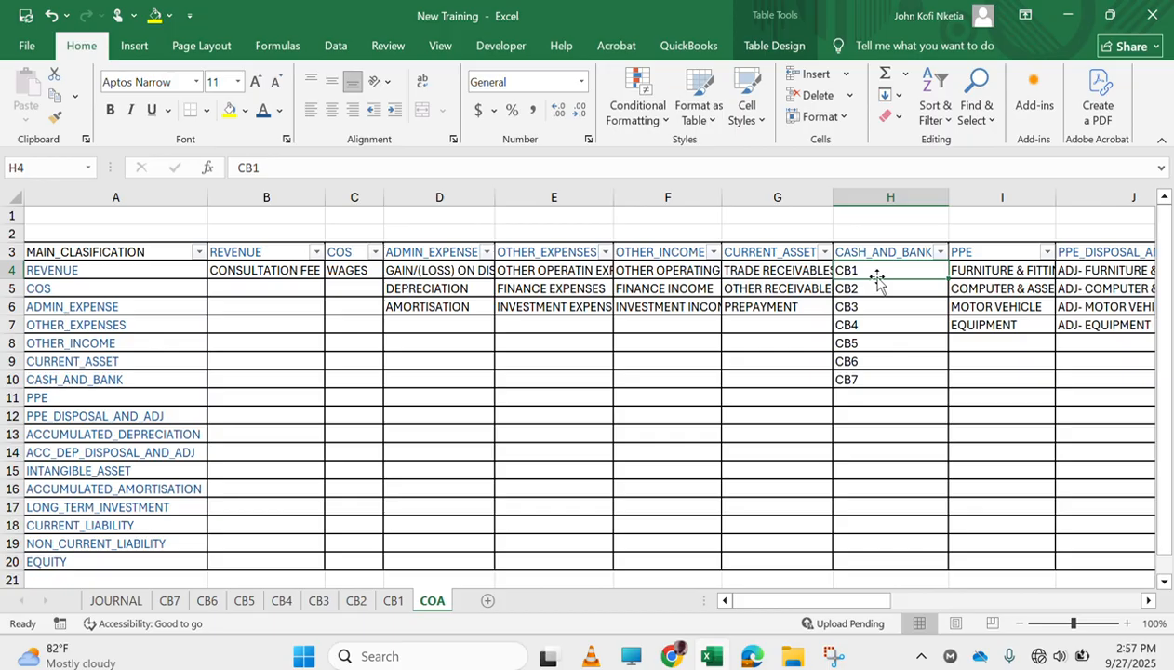
{"action": "type", "text": "ECOBANK"}
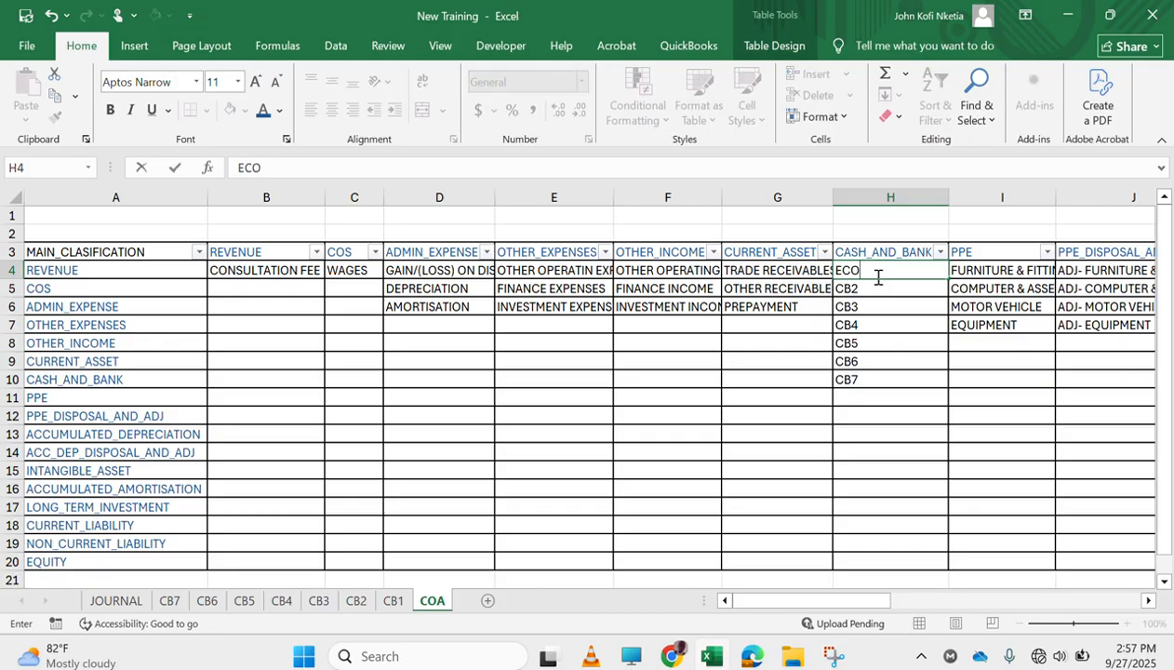
{"action": "key", "text": "Return"}
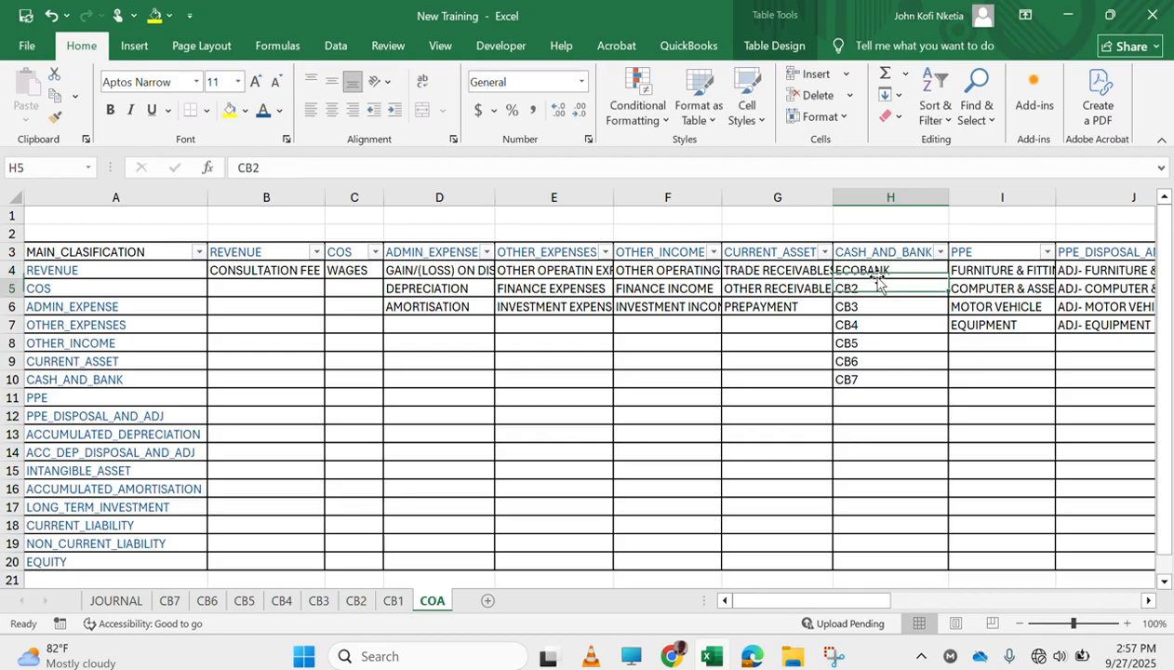
{"action": "left_click", "coordinate": [393, 601]}
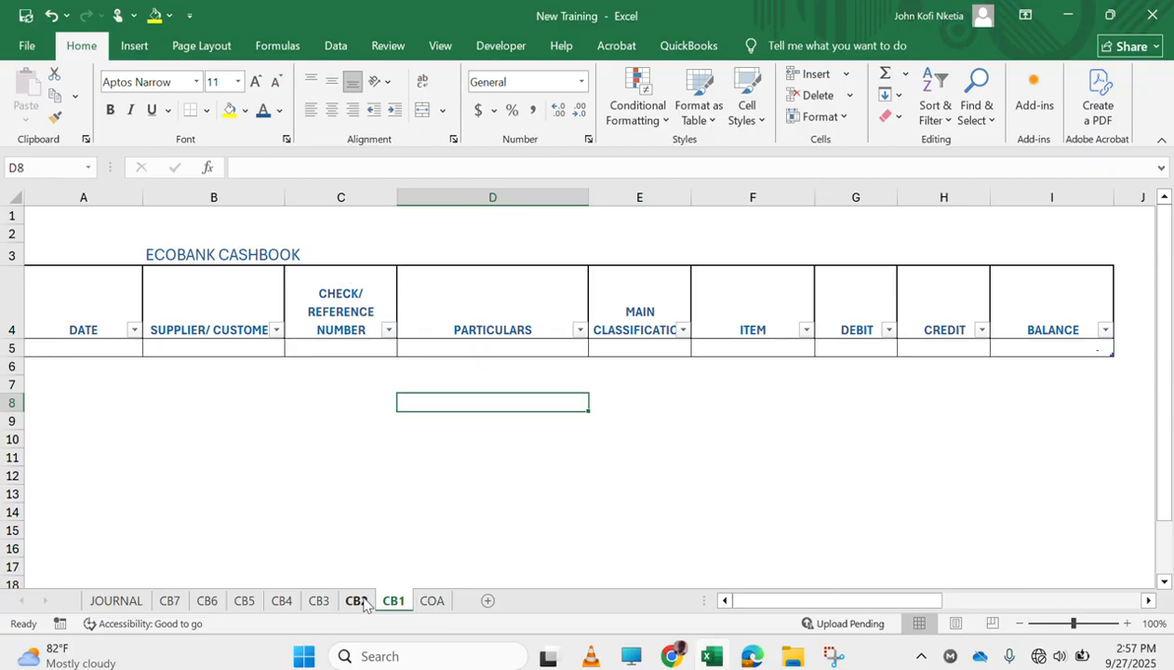
Rename the CB2 entry under CASH_AND_BANK on the COA sheet as GCB and check the title on the CB2 sheet
{"action": "left_click", "coordinate": [423, 602]}
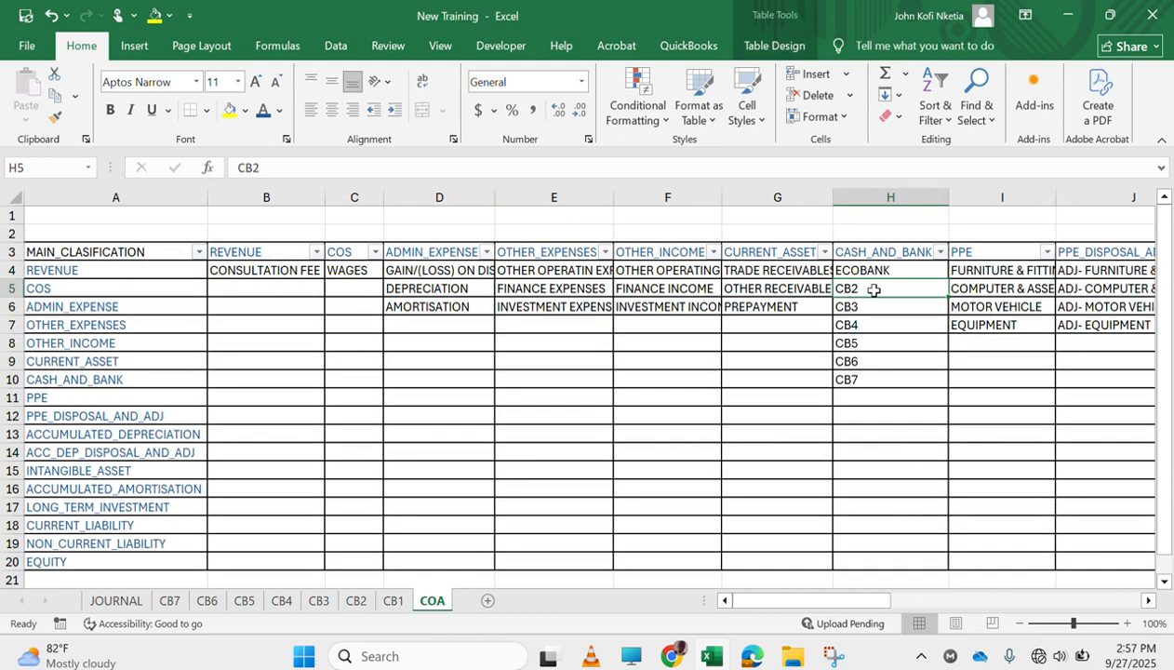
{"action": "type", "text": "GCB"}
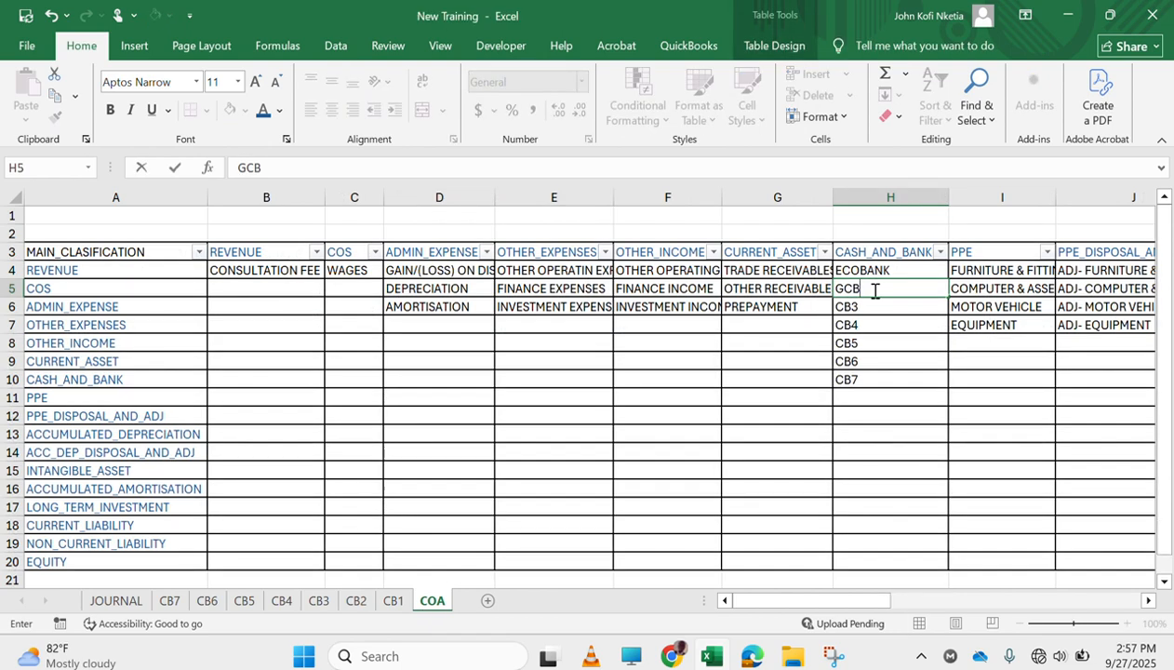
{"action": "key", "text": "Return"}
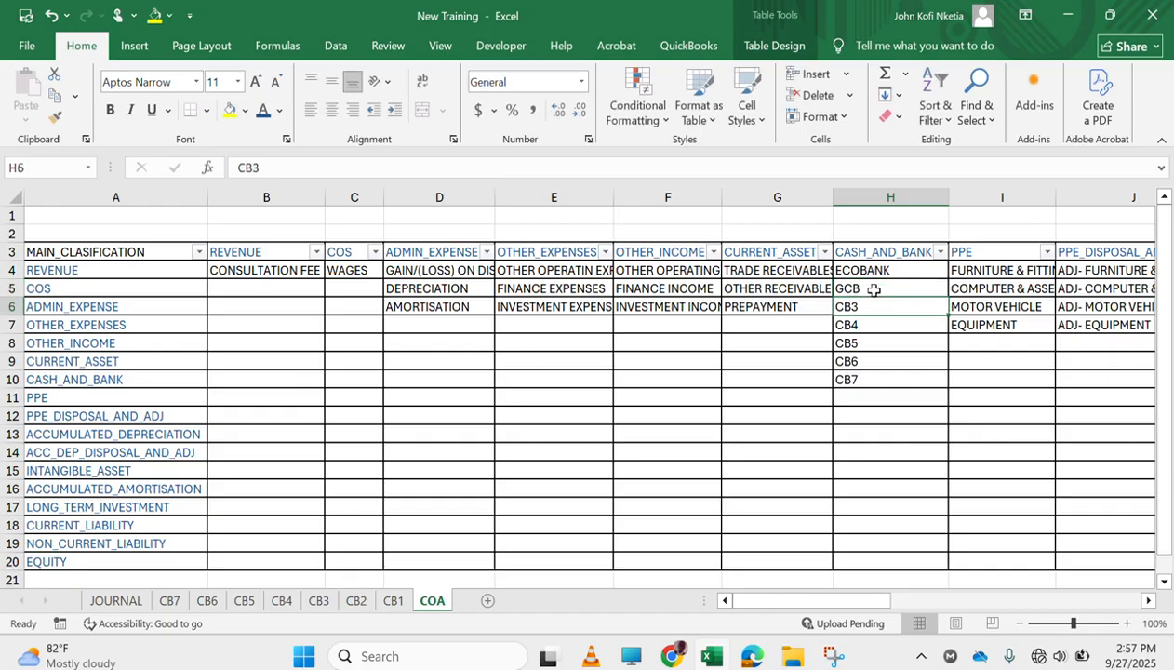
{"action": "left_click", "coordinate": [356, 601]}
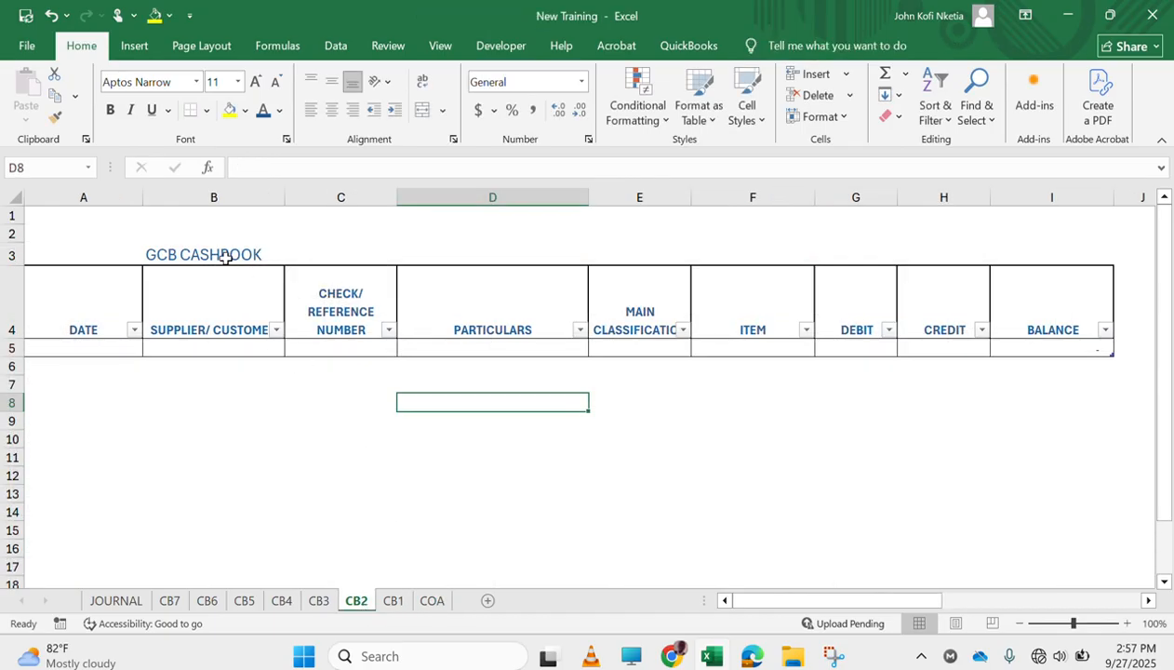
Rename the CB3 entry under CASH_AND_BANK on the COA sheet as CASH ON HAND and check the title on the CB3 sheet
{"action": "left_click", "coordinate": [432, 601]}
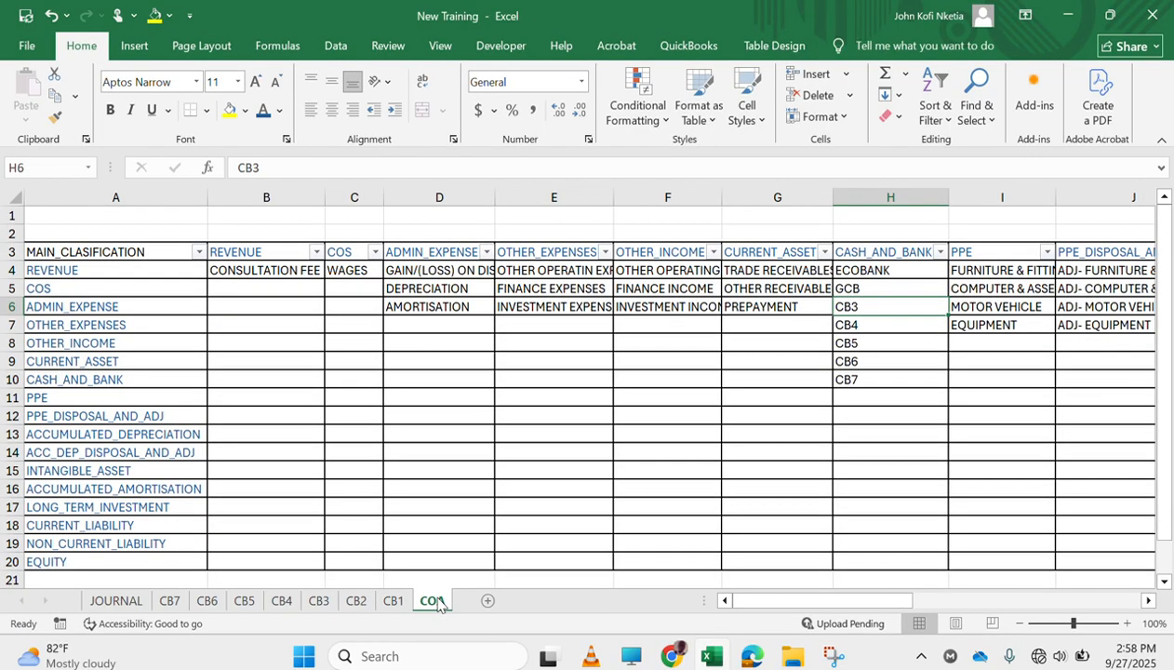
{"action": "left_click", "coordinate": [847, 291]}
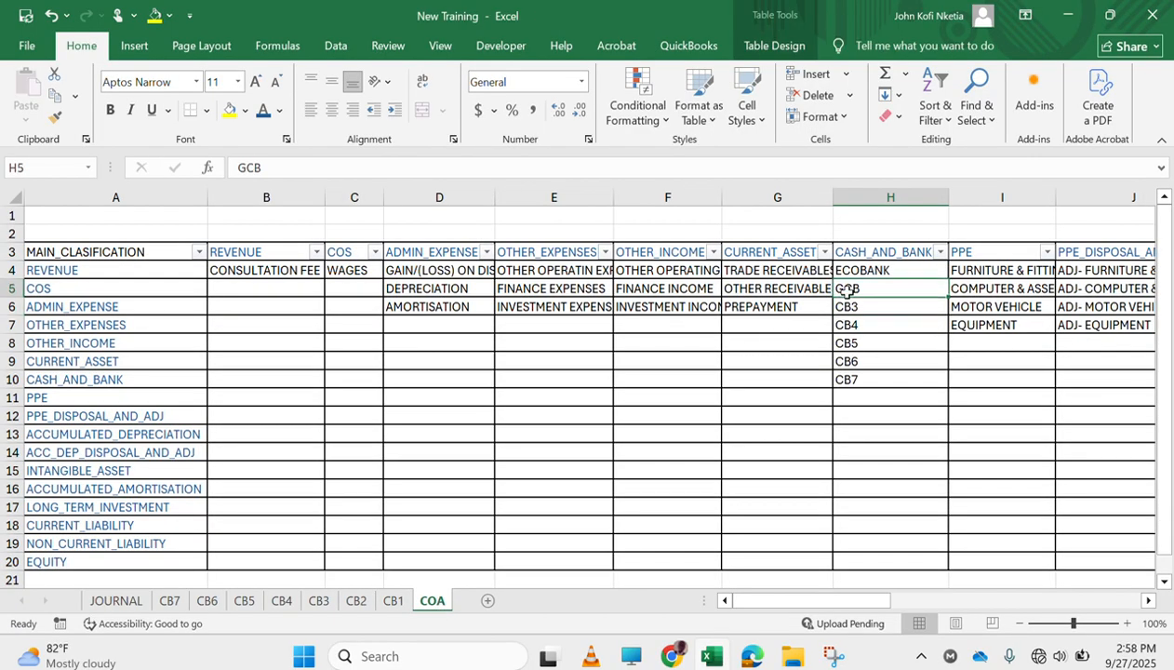
{"action": "double_click", "coordinate": [848, 307]}
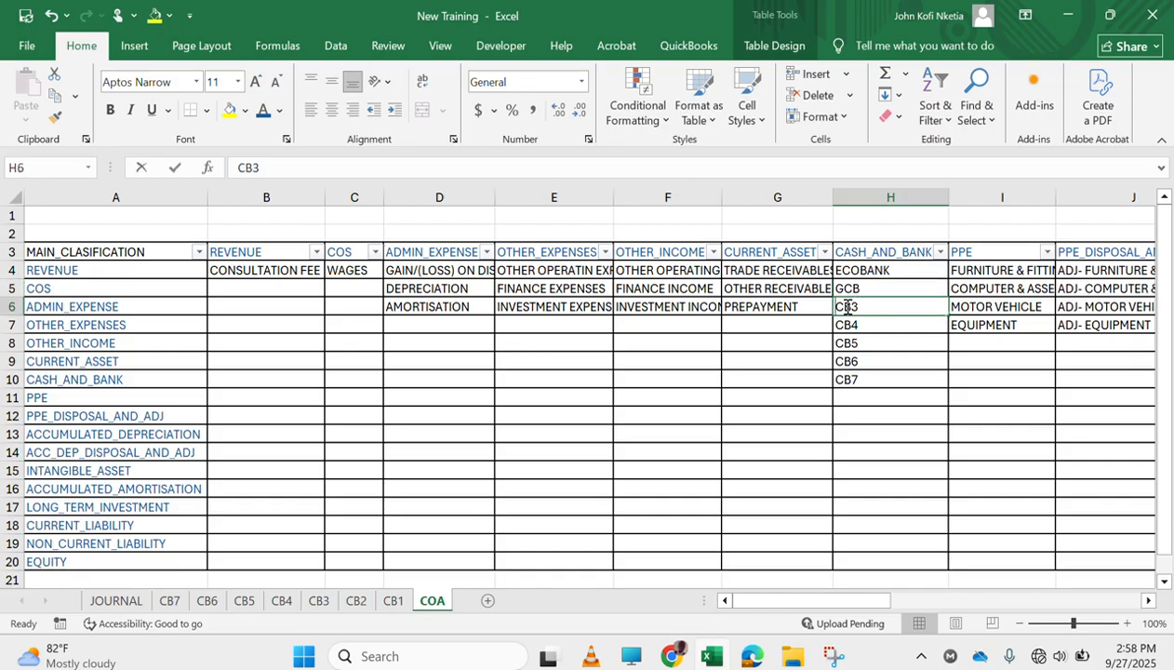
{"action": "type", "text": "CASH ON HAND"}
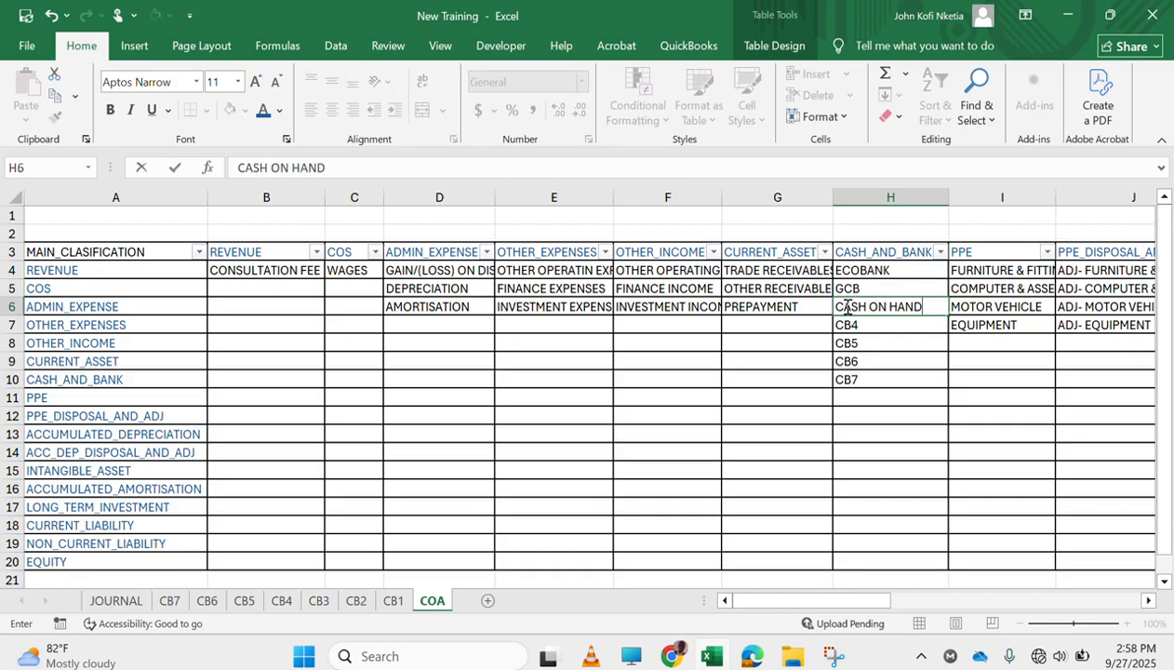
{"action": "key", "text": "Return"}
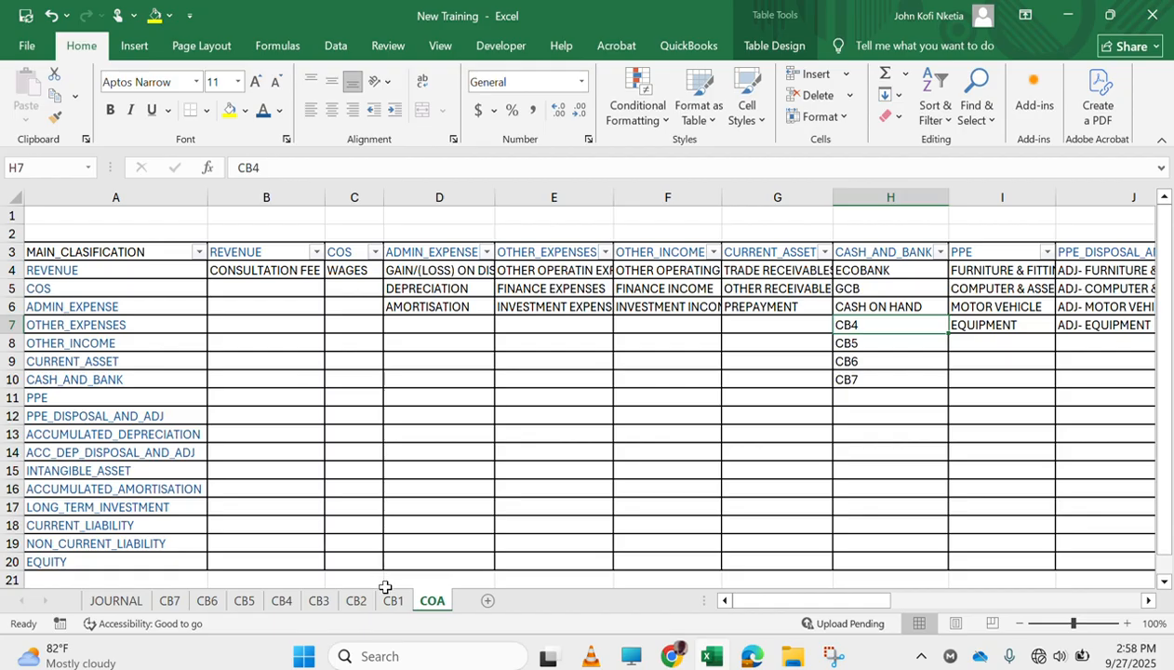
{"action": "left_click", "coordinate": [319, 601]}
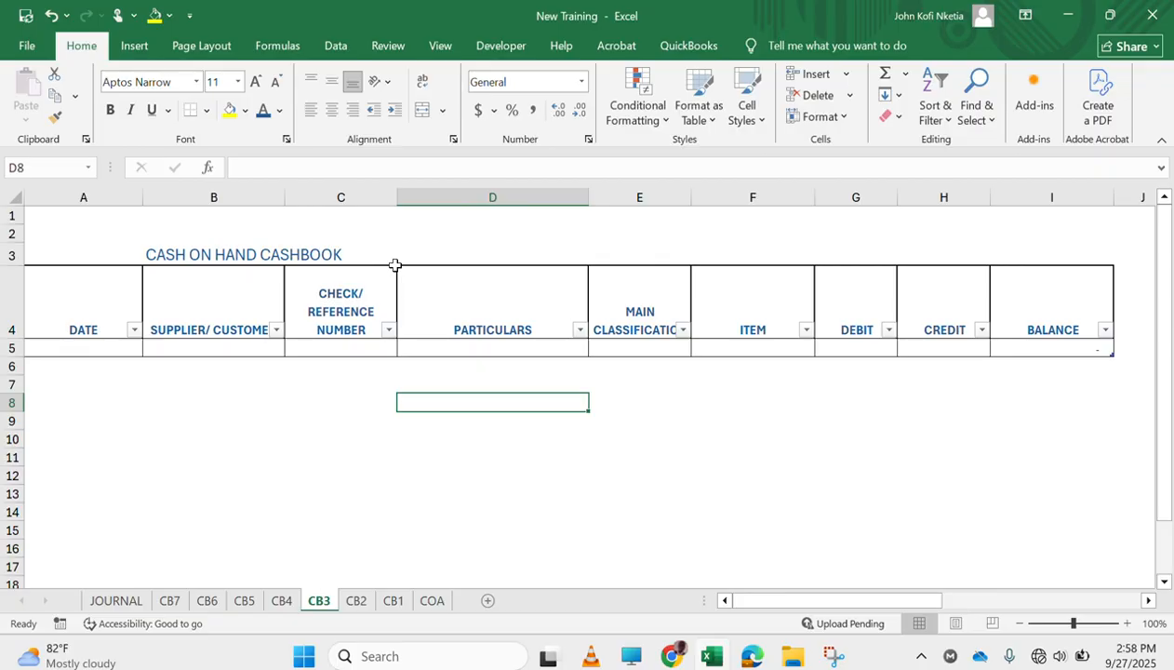
Examine the CONCATENATE title formula in B3 of the CB3 sheet, particularly the space before CASHBOOK, and leave it unedited
{"action": "left_click", "coordinate": [289, 256]}
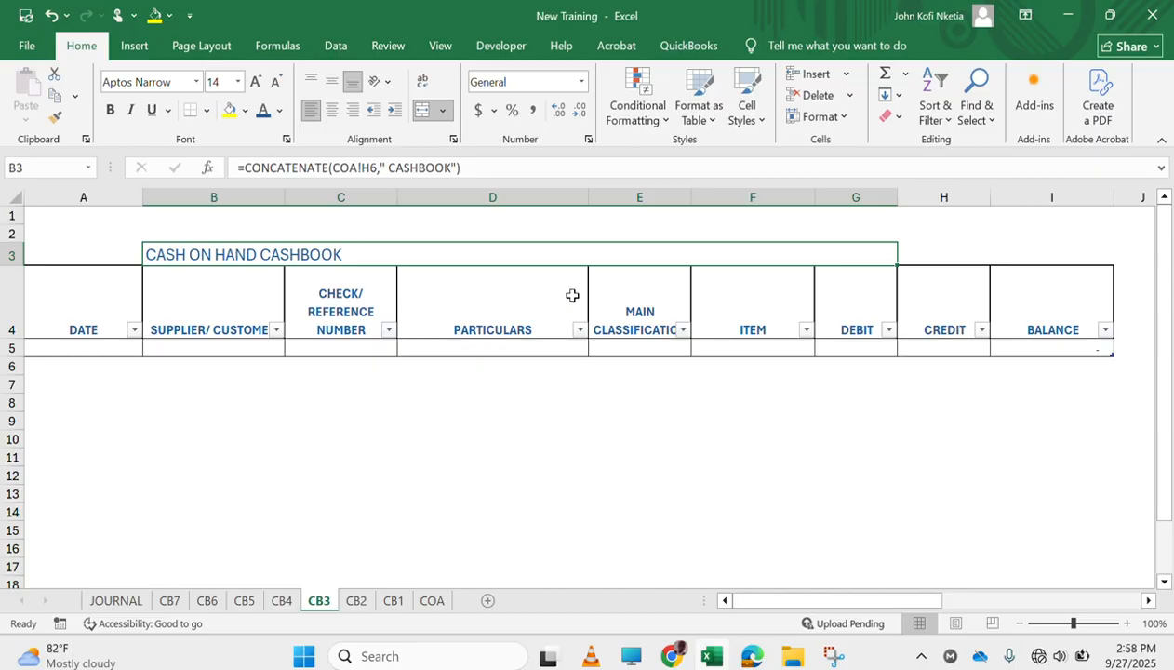
{"action": "left_click", "coordinate": [400, 165]}
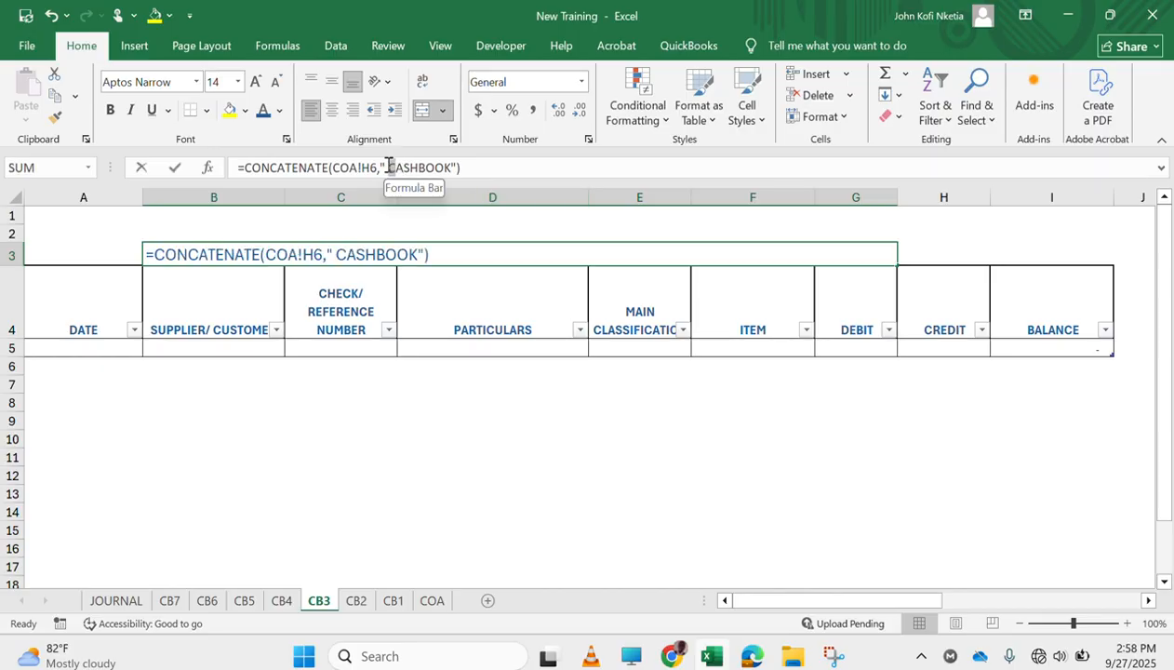
{"action": "left_click_drag", "start_coordinate": [388, 167], "coordinate": [379, 168]}
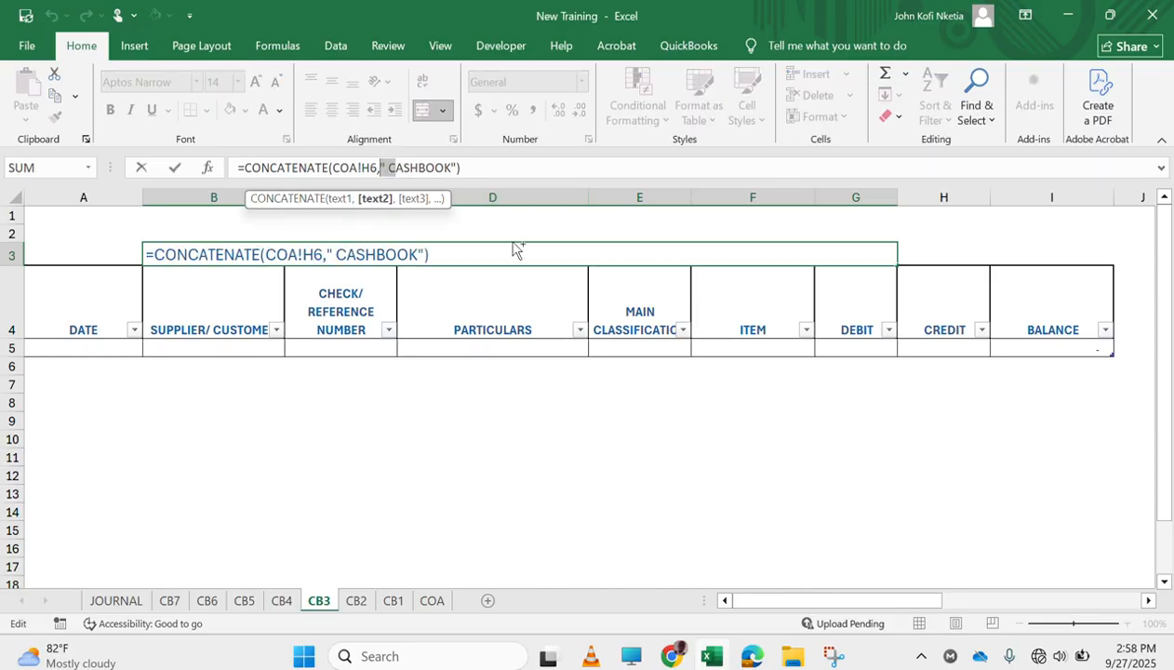
{"action": "key", "text": "ctrl+c"}
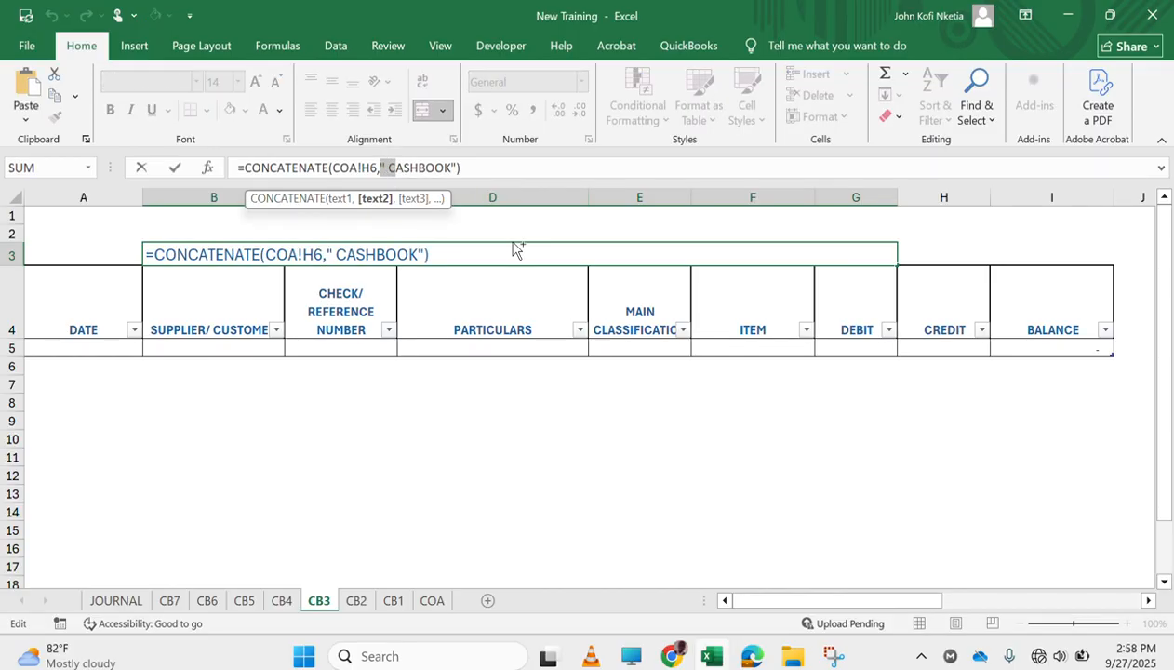
{"action": "left_click", "coordinate": [387, 166]}
{"action": "left_click", "coordinate": [455, 369]}
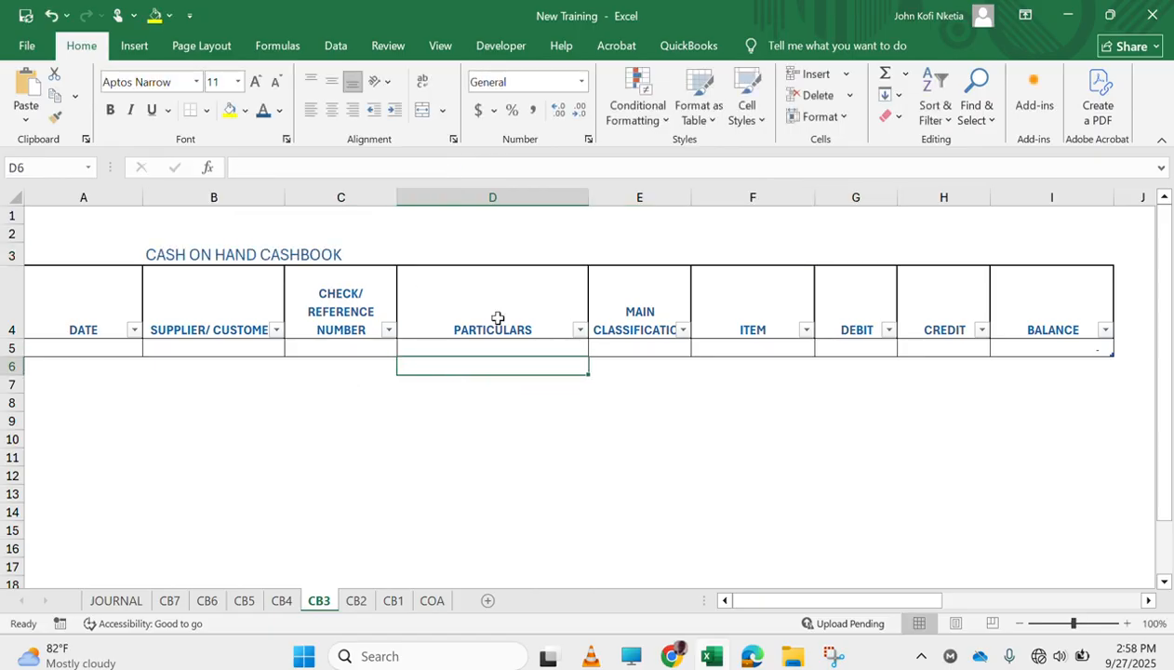
Group the cash book sheets CB1 to CB7 so they can be edited together, leaving out JOURNAL and COA
{"action": "left_click", "coordinate": [357, 601], "text": "ctrl"}
{"action": "left_click", "coordinate": [393, 601], "text": "ctrl"}
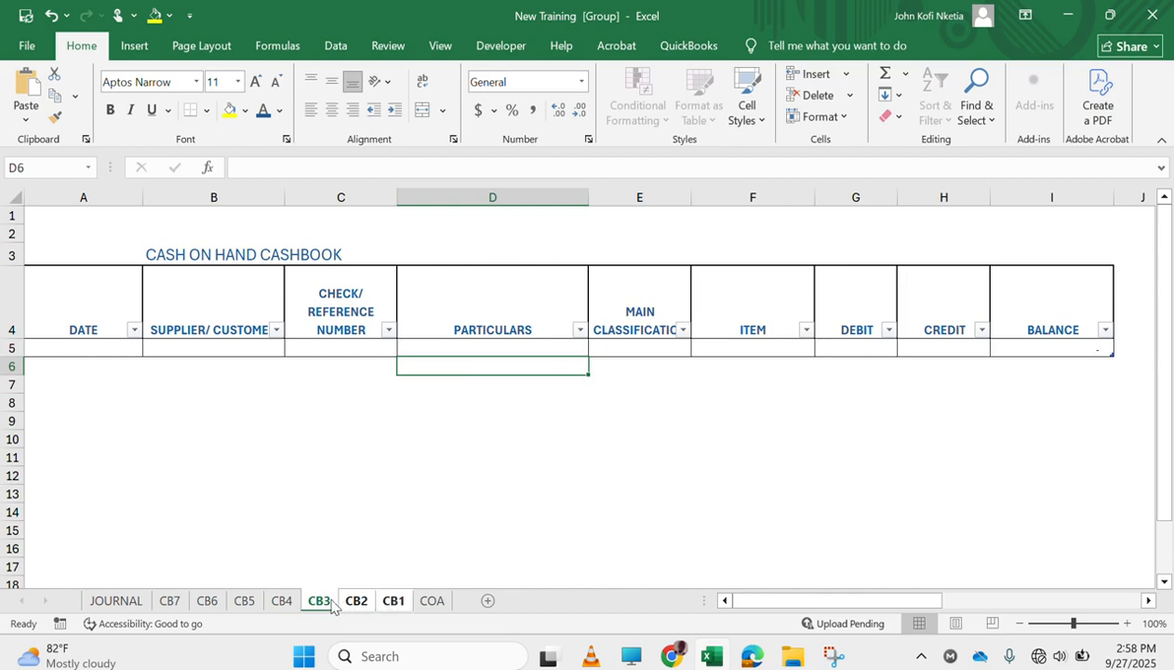
{"action": "left_click", "coordinate": [282, 601], "text": "ctrl"}
{"action": "left_click", "coordinate": [244, 601], "text": "ctrl"}
{"action": "left_click", "coordinate": [209, 601], "text": "ctrl"}
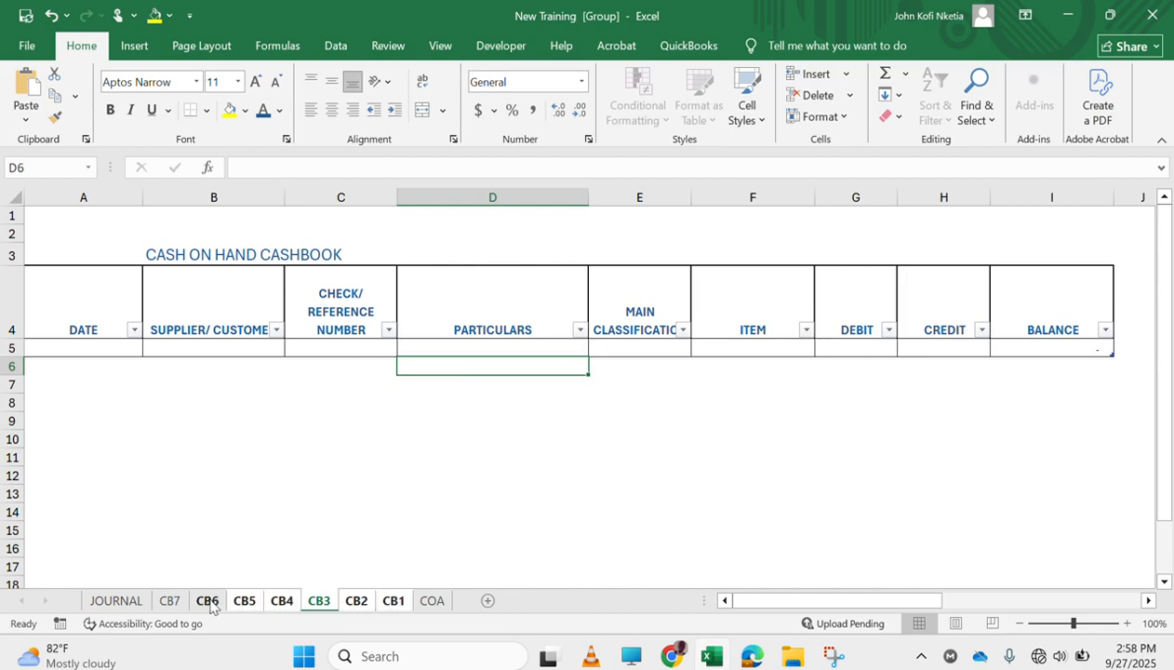
{"action": "left_click", "coordinate": [170, 601], "text": "ctrl"}
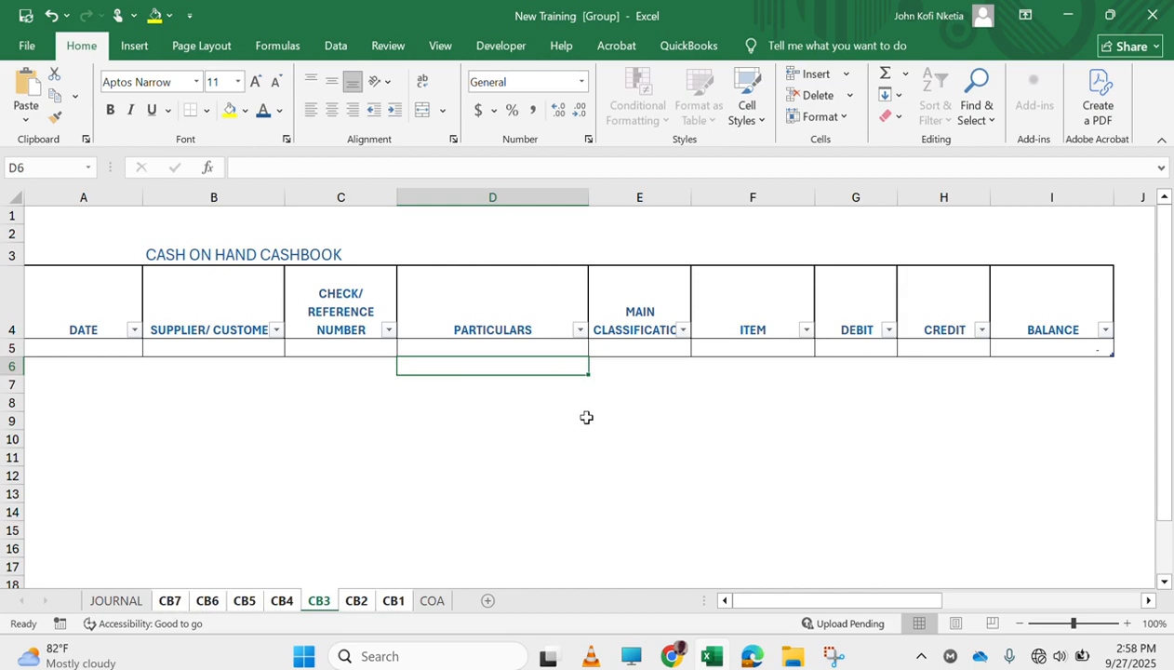
Start a find and replace with the search text ," C, matching the part before CASHBOOK in the B3 title formula
{"action": "key", "text": "ctrl+h"}
{"action": "type", "text": "\"C"}
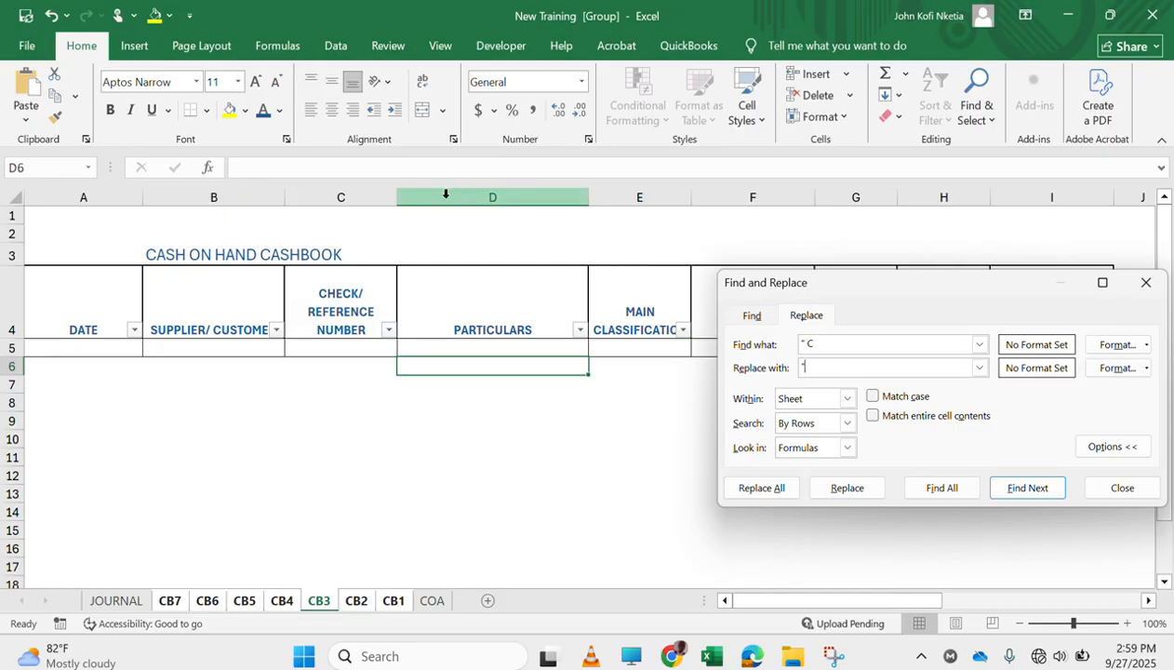
{"action": "left_click", "coordinate": [326, 252]}
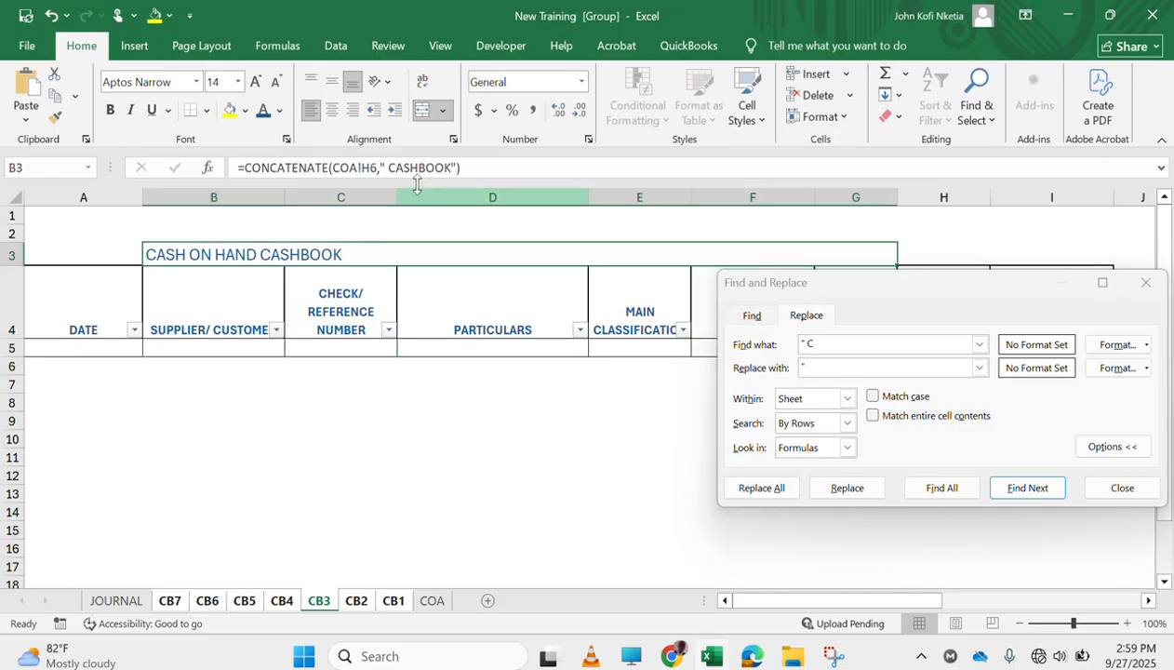
{"action": "left_click_drag", "start_coordinate": [395, 167], "coordinate": [380, 165]}
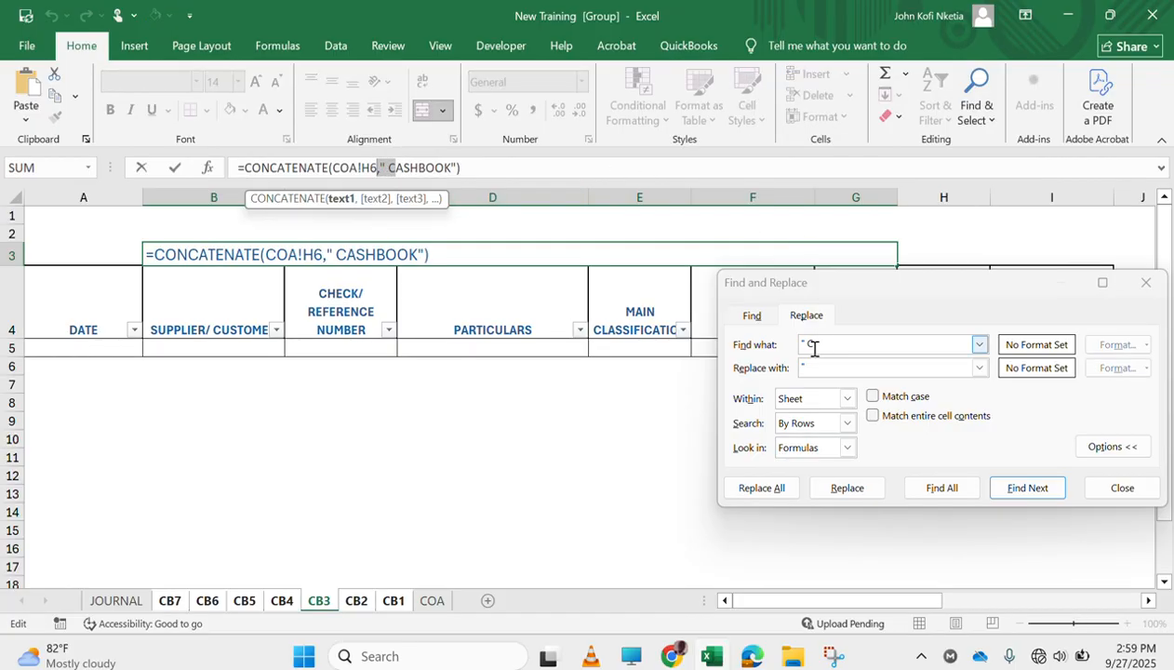
{"action": "left_click_drag", "start_coordinate": [827, 343], "coordinate": [758, 344]}
{"action": "type", "text": "V"}
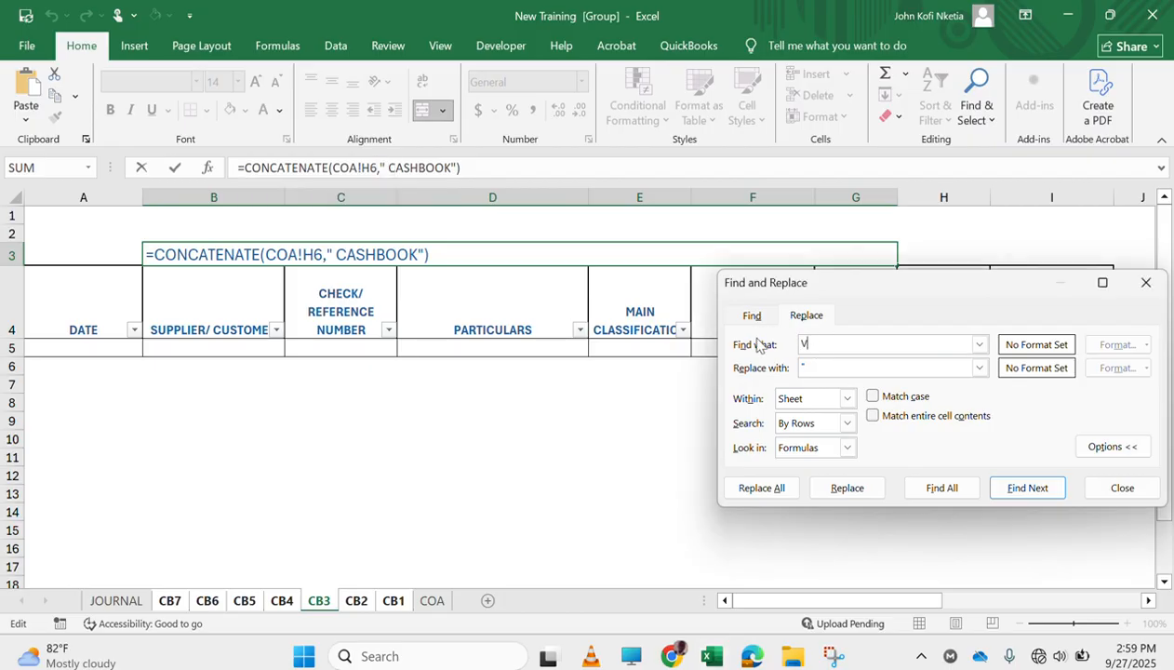
{"action": "type", "text": ",\" C"}
{"action": "left_click_drag", "start_coordinate": [856, 352], "coordinate": [751, 322]}
{"action": "key", "text": "ctrl+v"}
Replace all matches with ," - C to add a dash before CASHBOOK in the grouped sheets' titles, and ungroup the sheets
{"action": "left_click_drag", "start_coordinate": [818, 368], "coordinate": [733, 363]}
{"action": "type", "text": ",\""}
{"action": "type", "text": " C"}
{"action": "type", "text": " -"}
{"action": "left_click", "coordinate": [761, 487]}
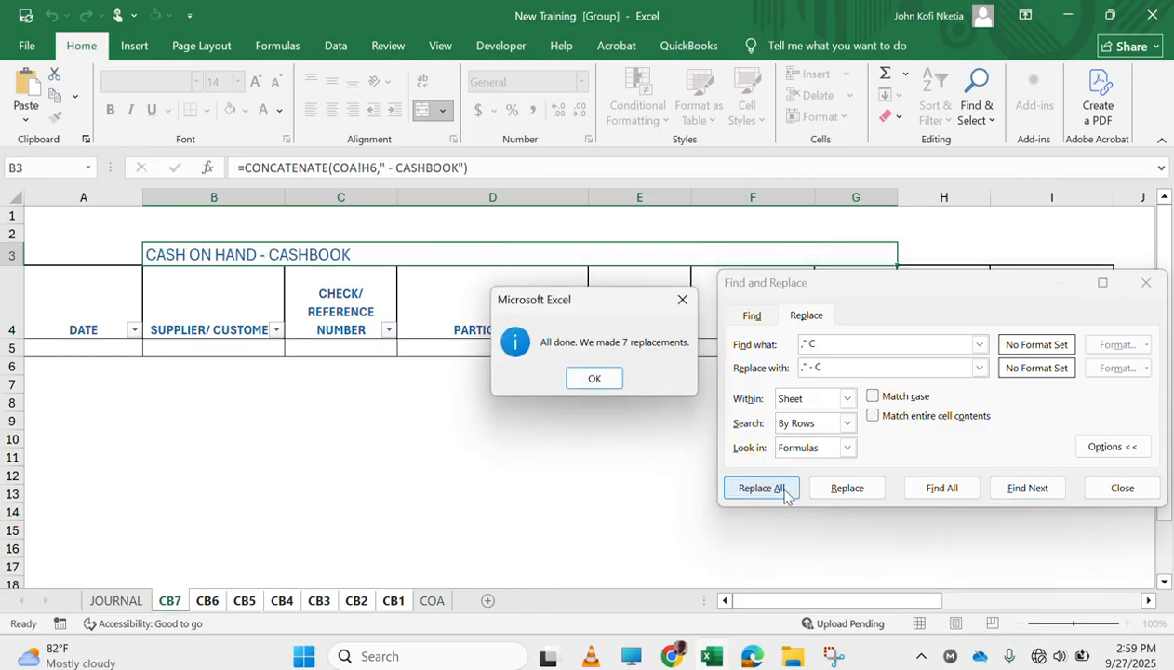
{"action": "left_click", "coordinate": [598, 378]}
{"action": "left_click", "coordinate": [1145, 284]}
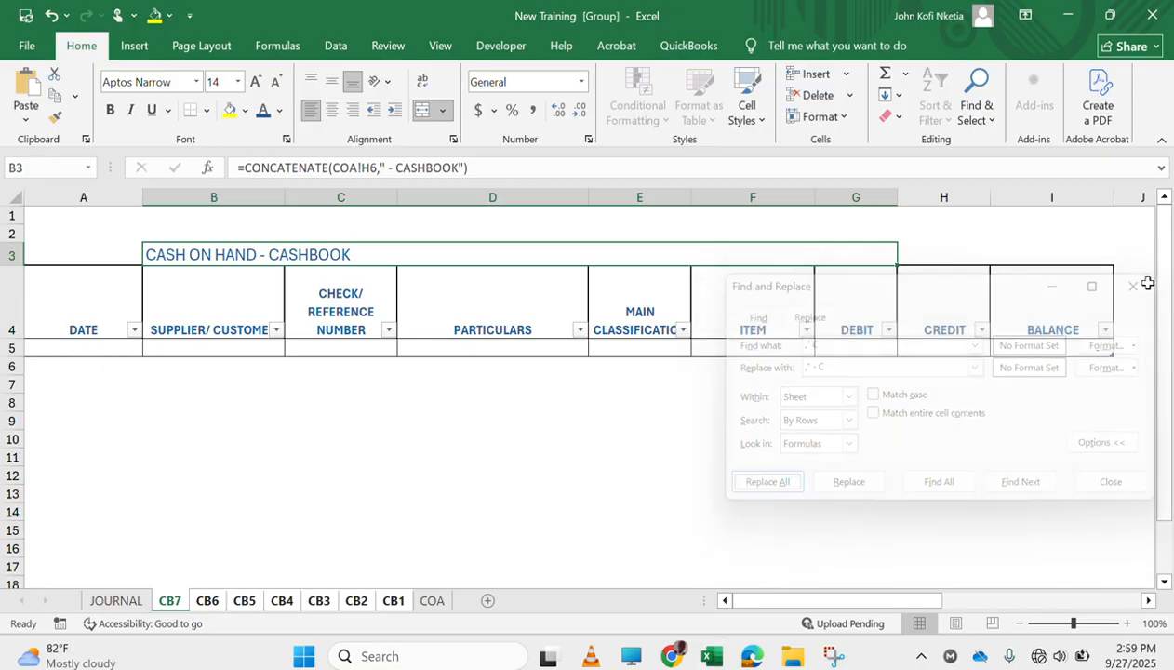
{"action": "right_click", "coordinate": [175, 605]}
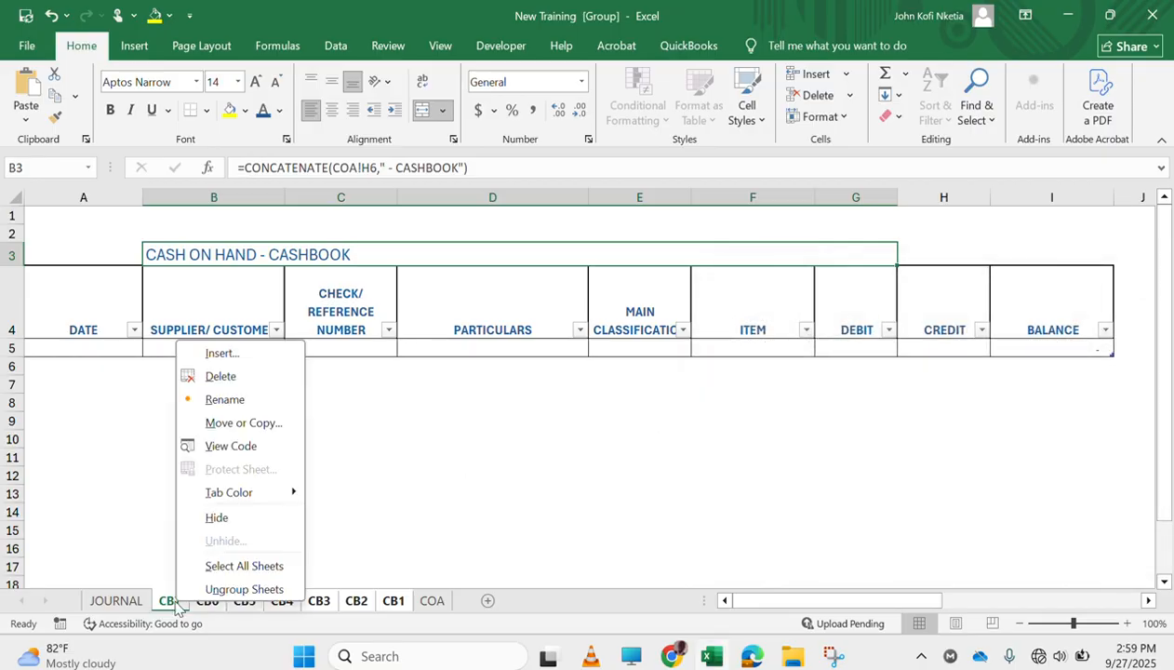
{"action": "left_click", "coordinate": [237, 587]}
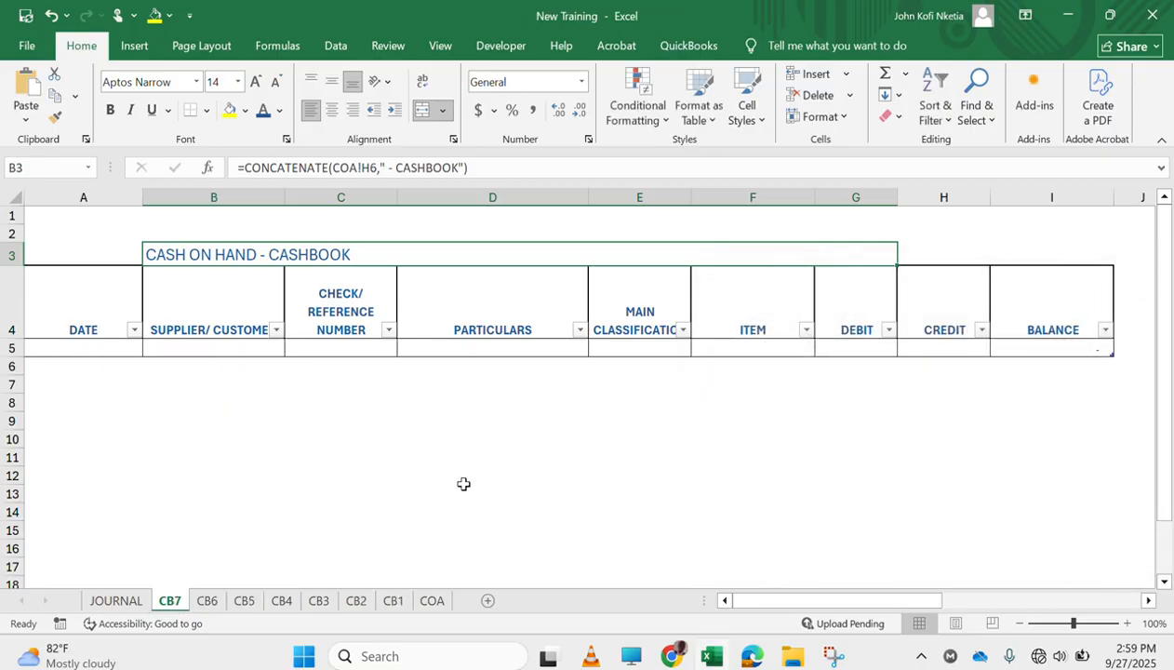